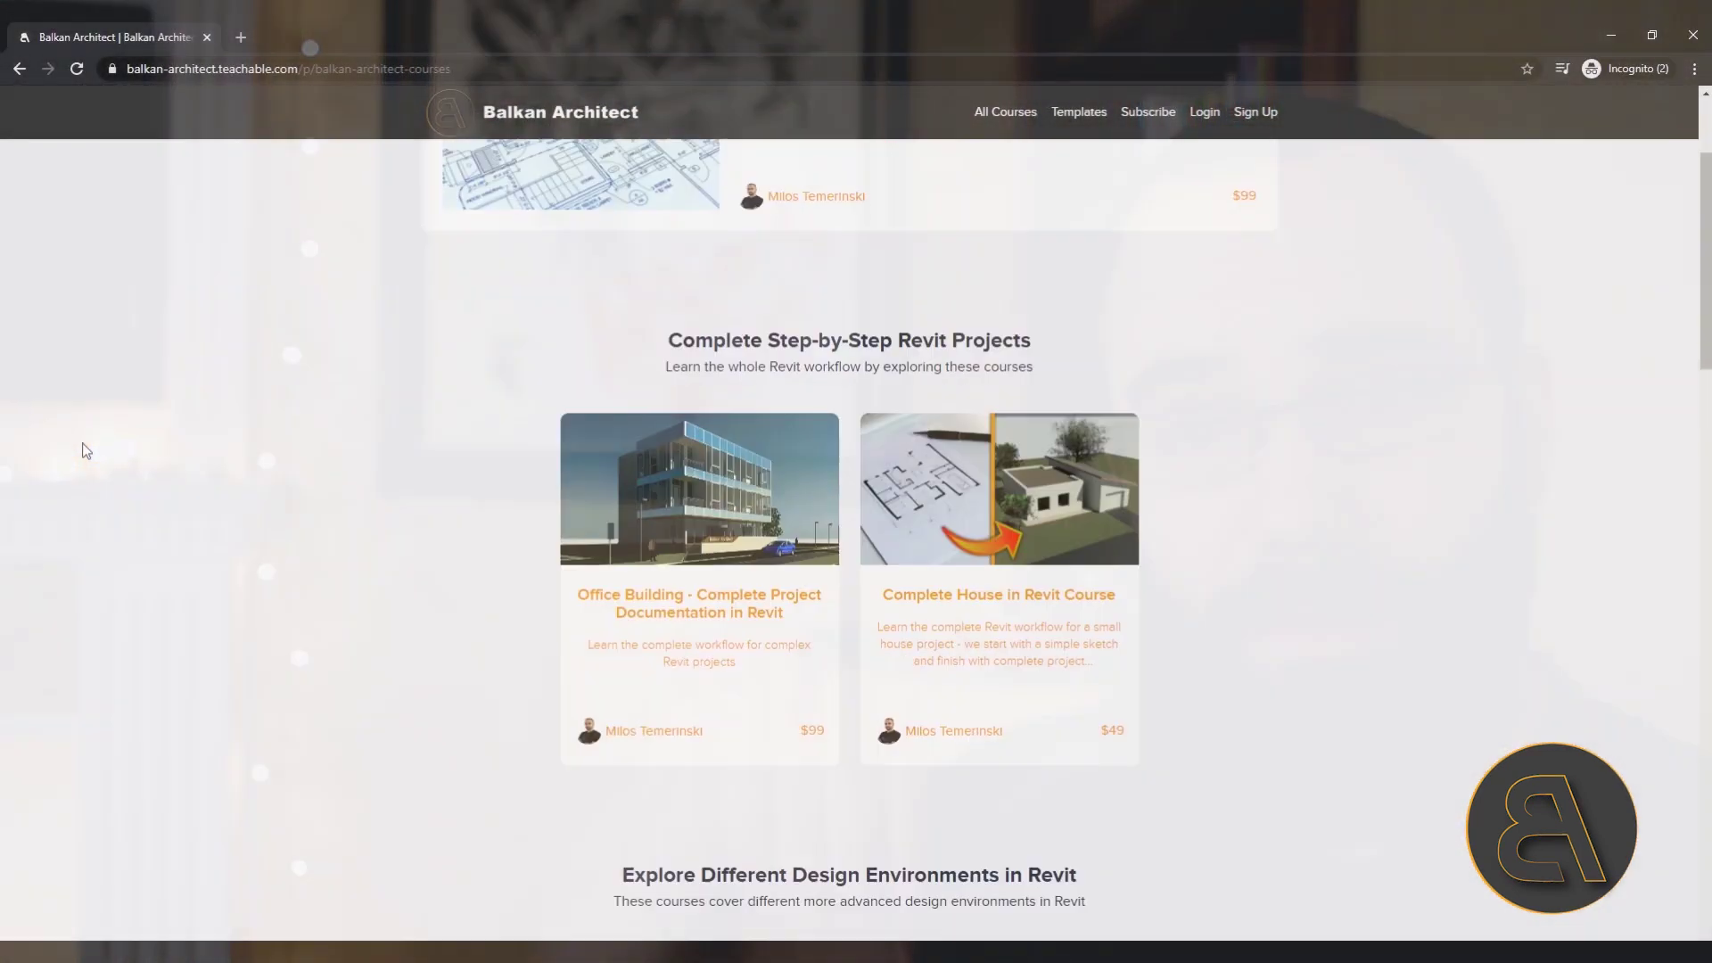
scroll(86, 450, down, 9)
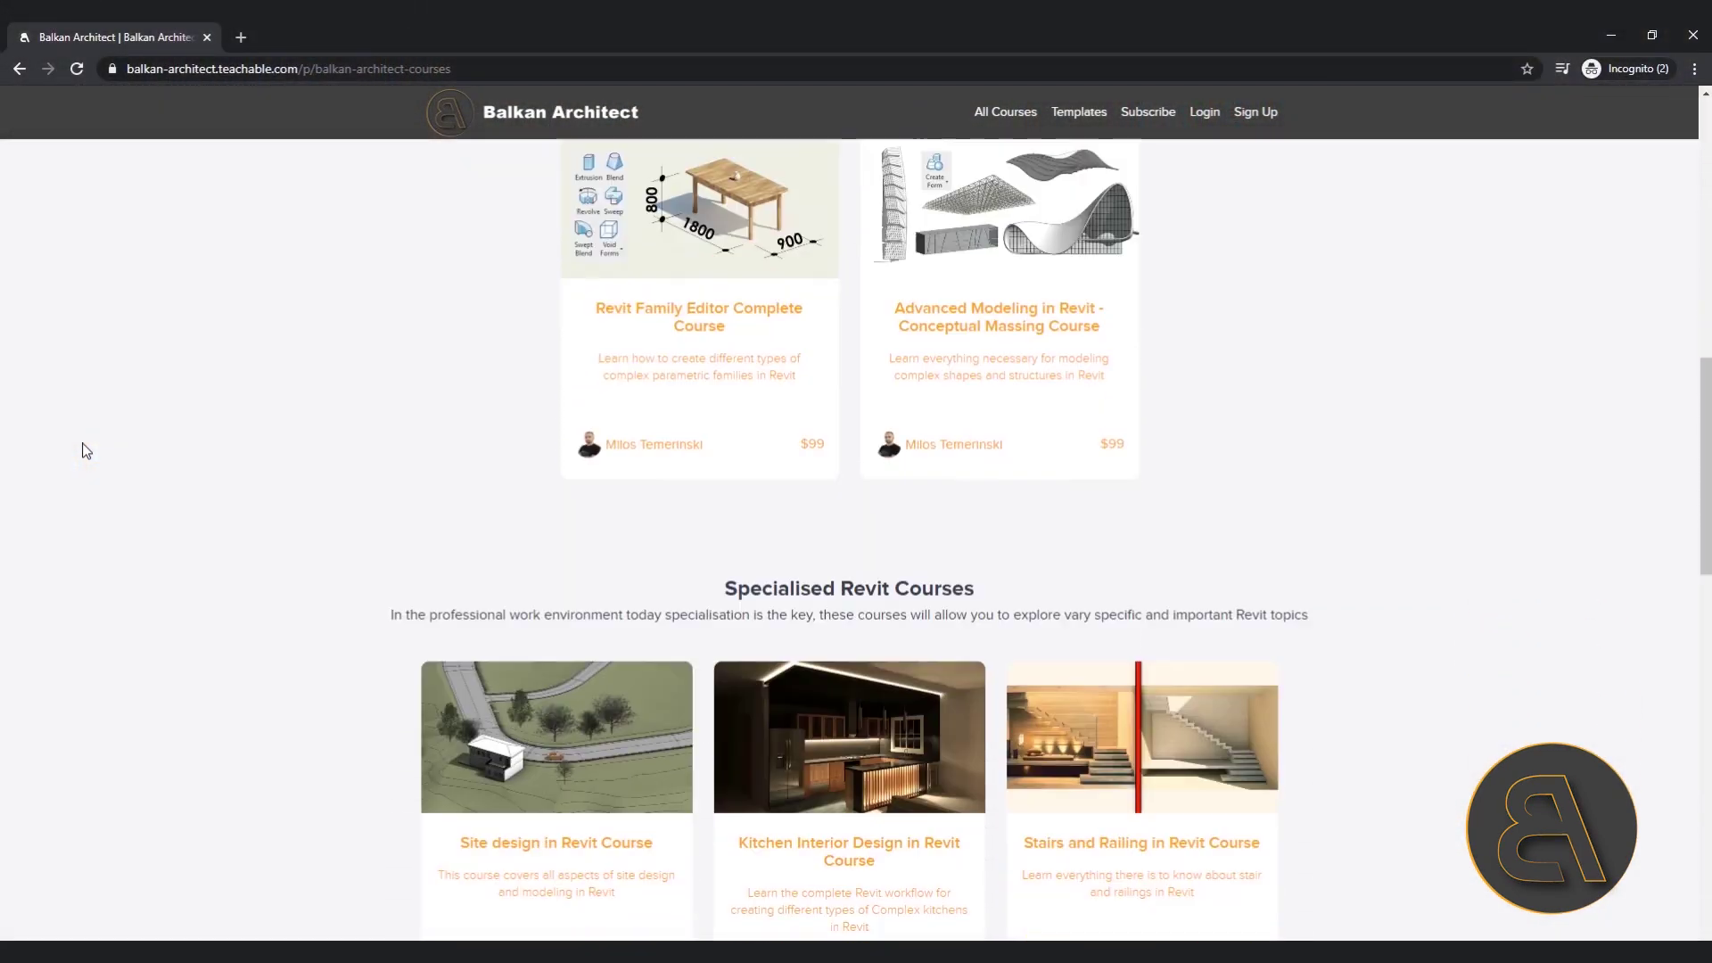
scroll(85, 451, down, 10)
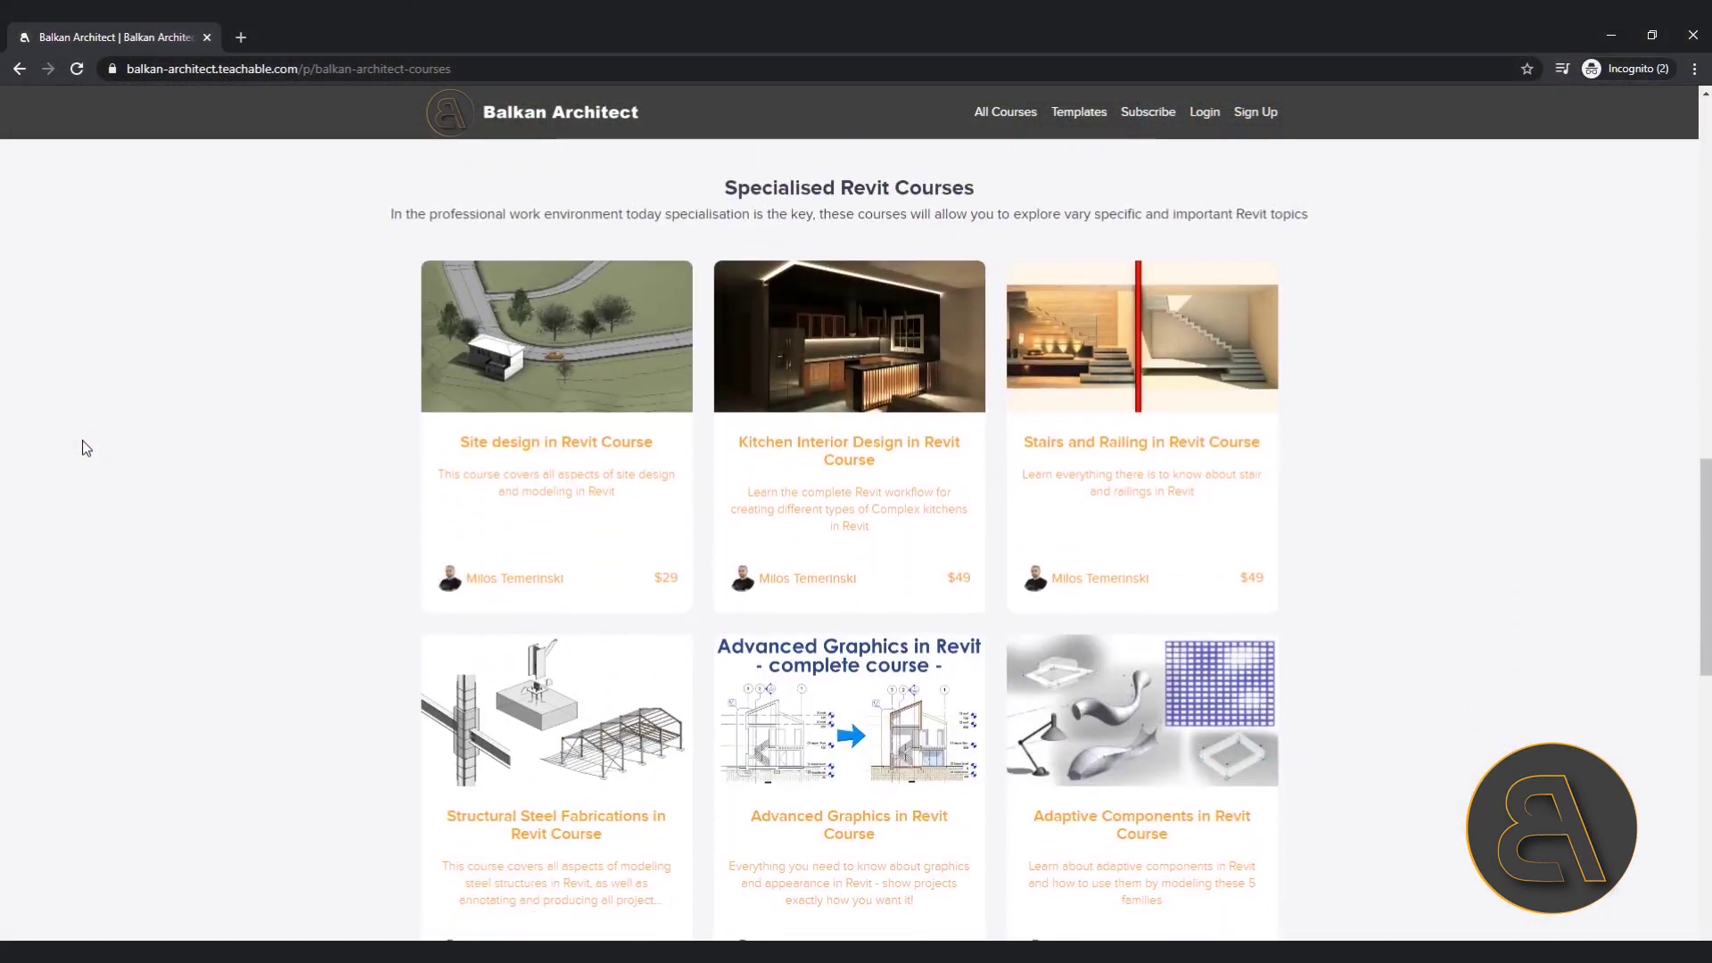
scroll(82, 448, down, 4)
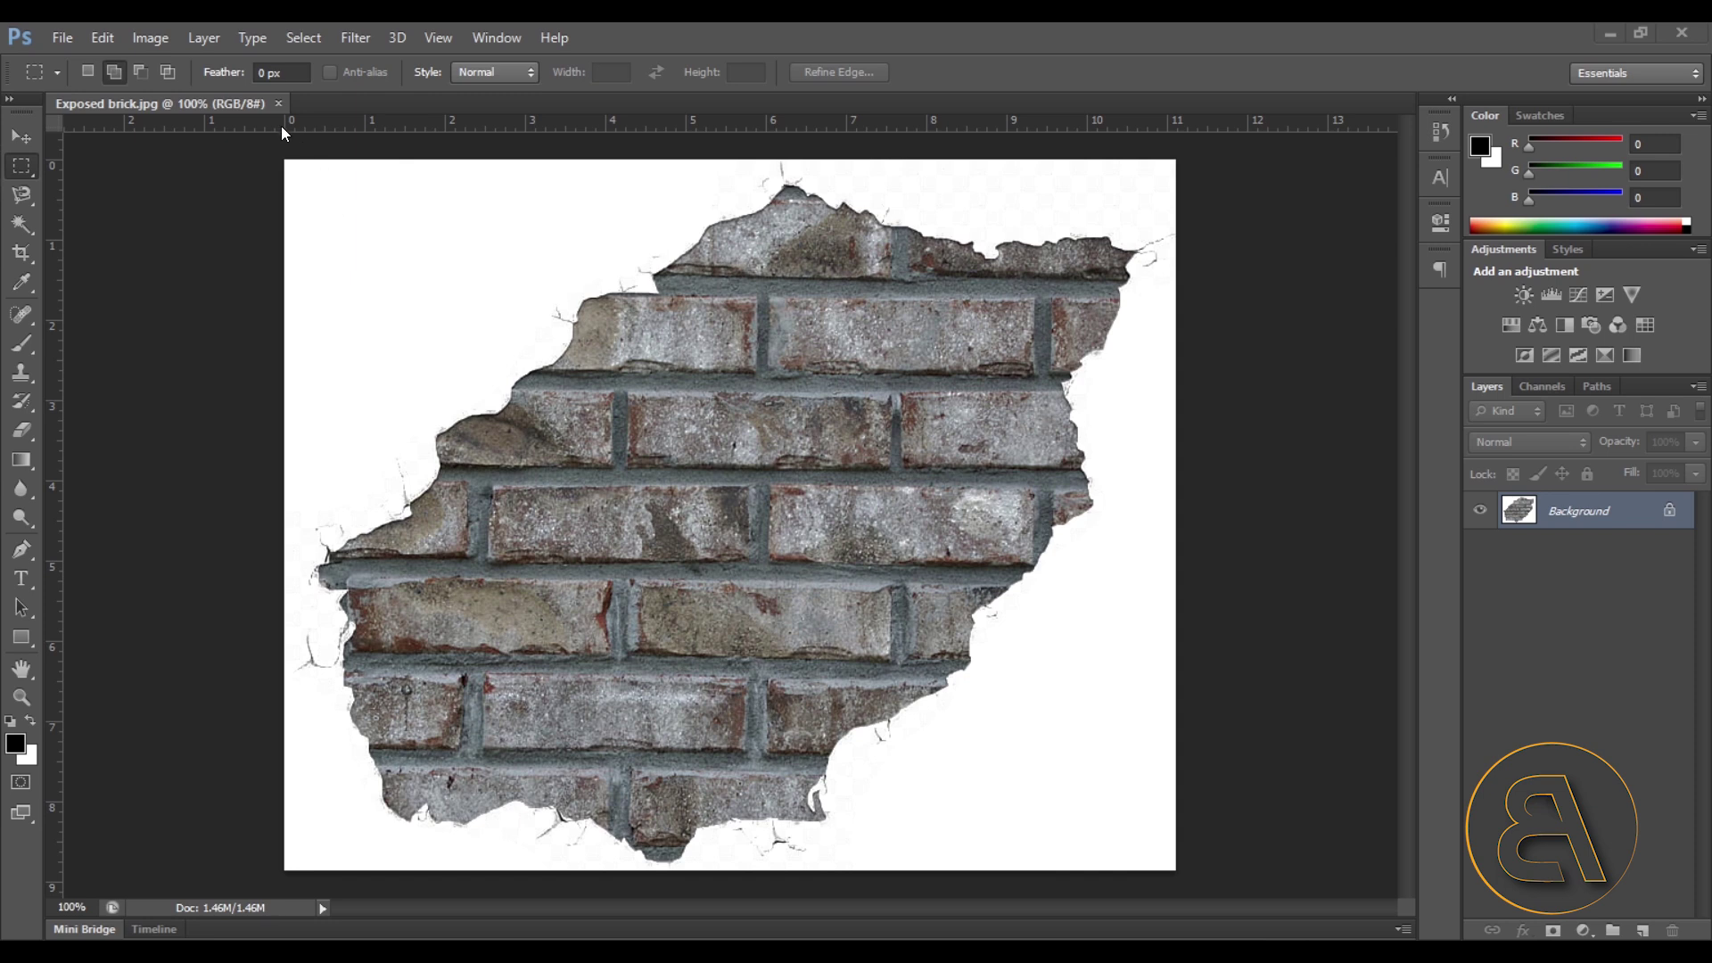
Step: Select the white area around the bricks with the Magic Wand and add a new layer above the background
click(21, 228)
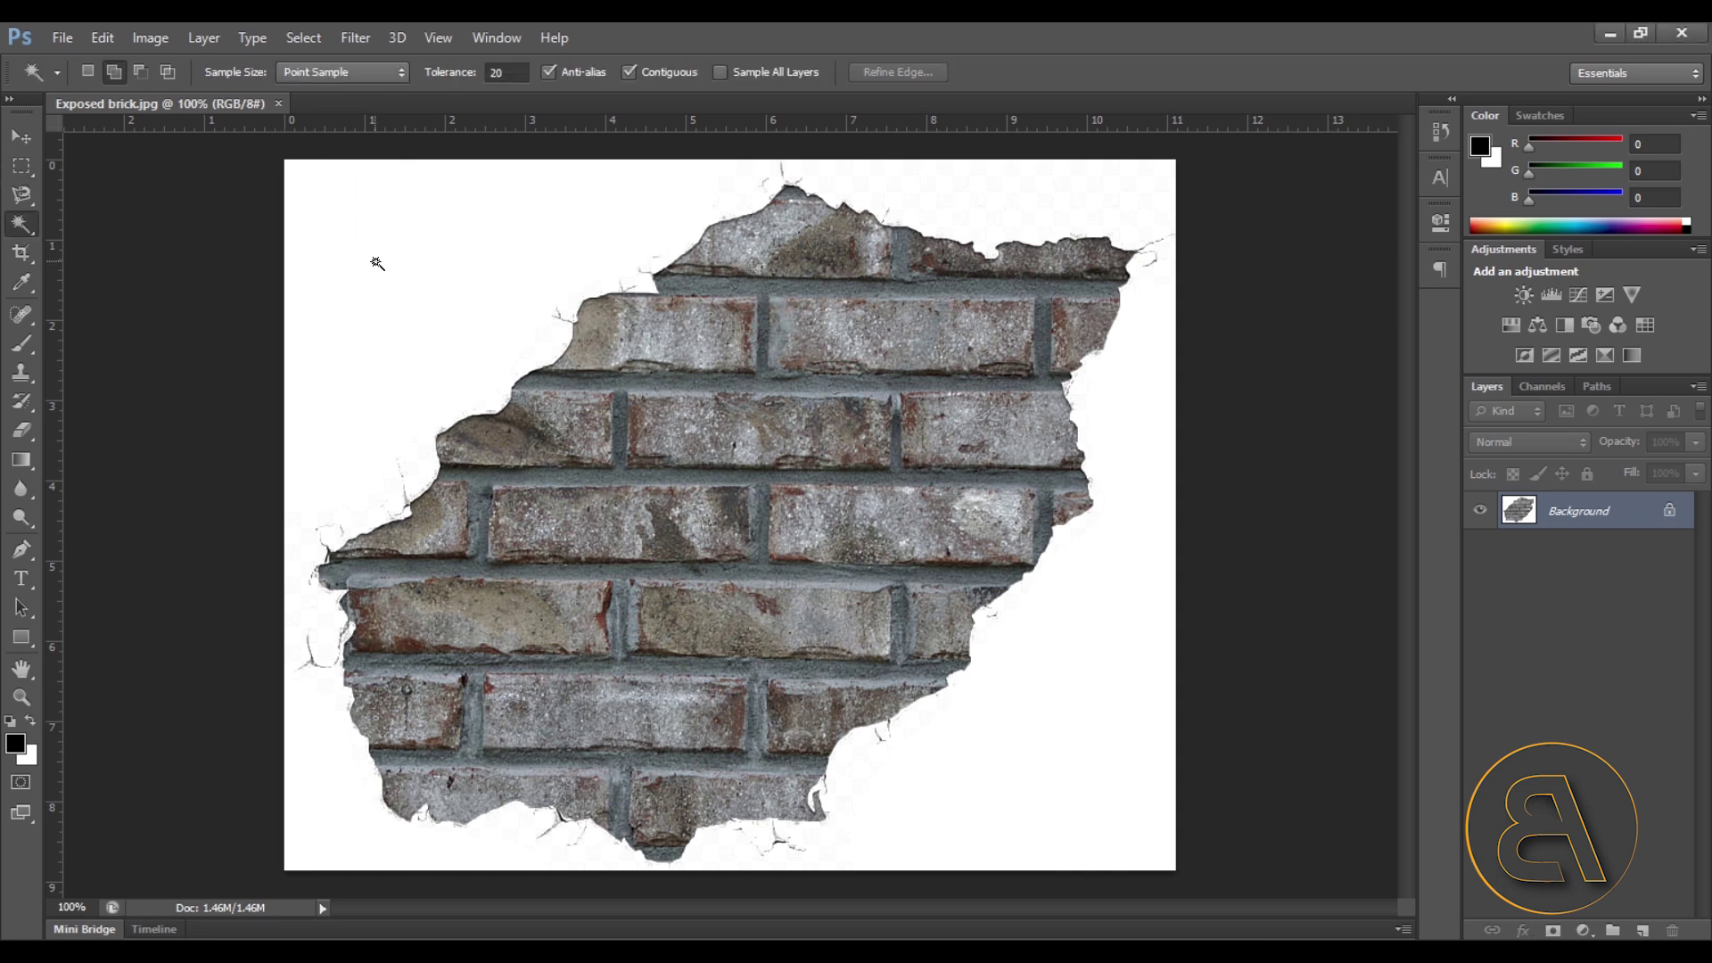
click(377, 305)
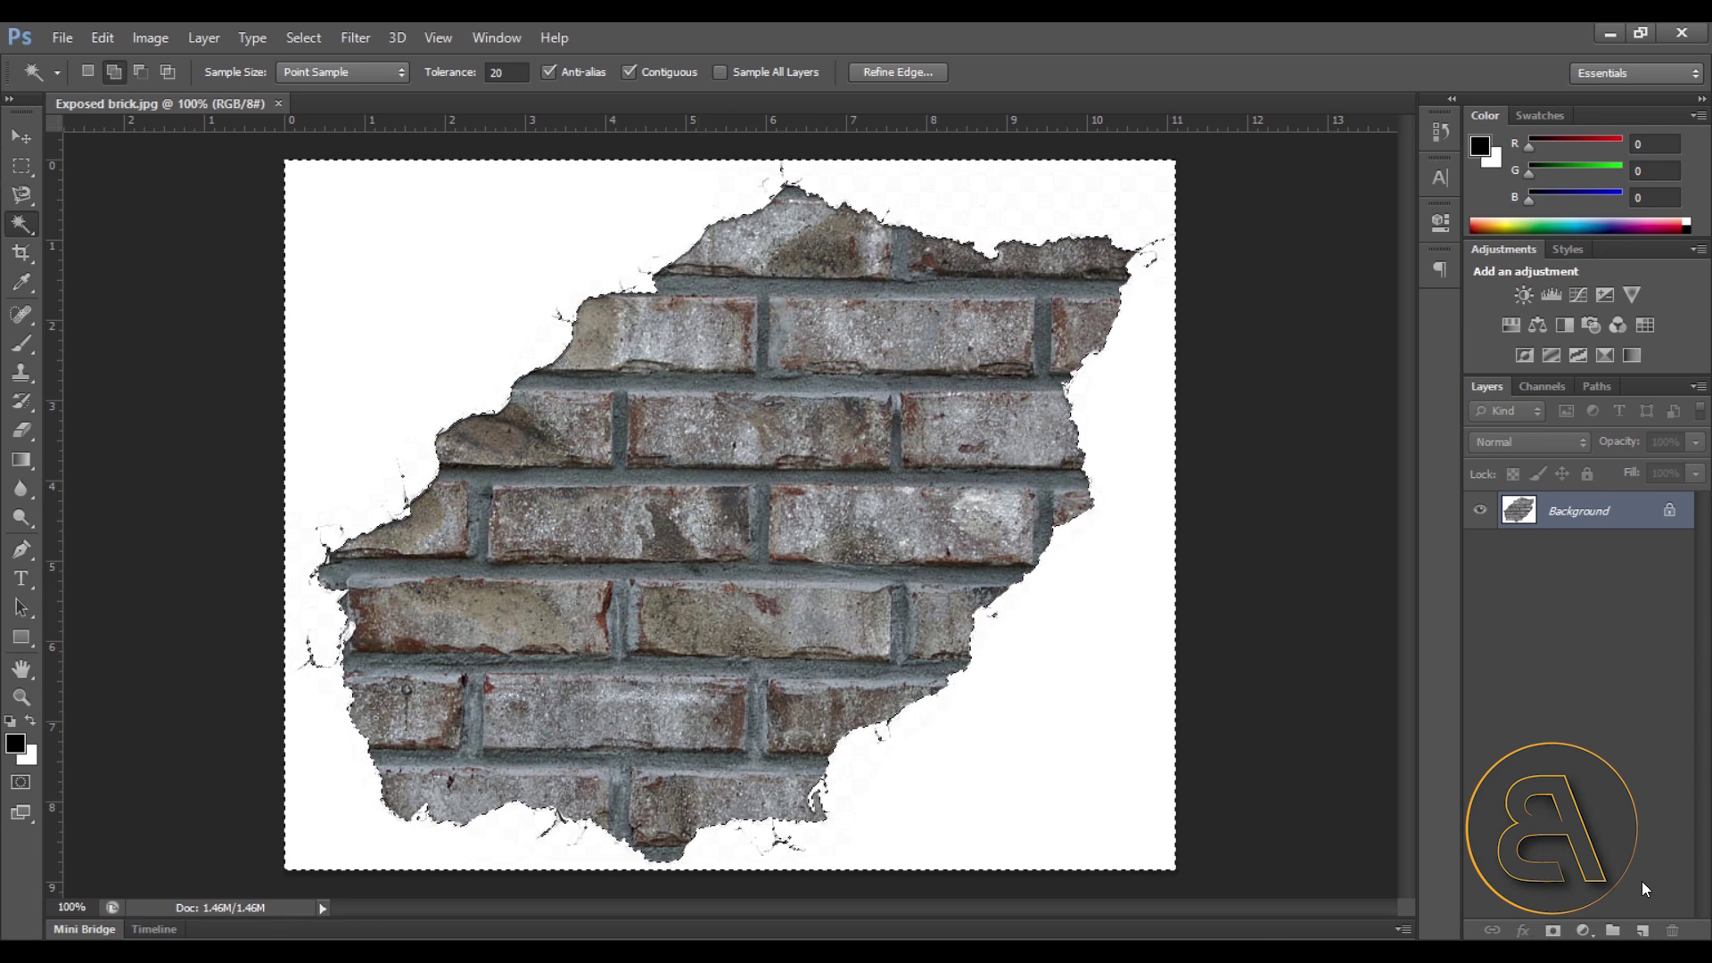
click(1641, 930)
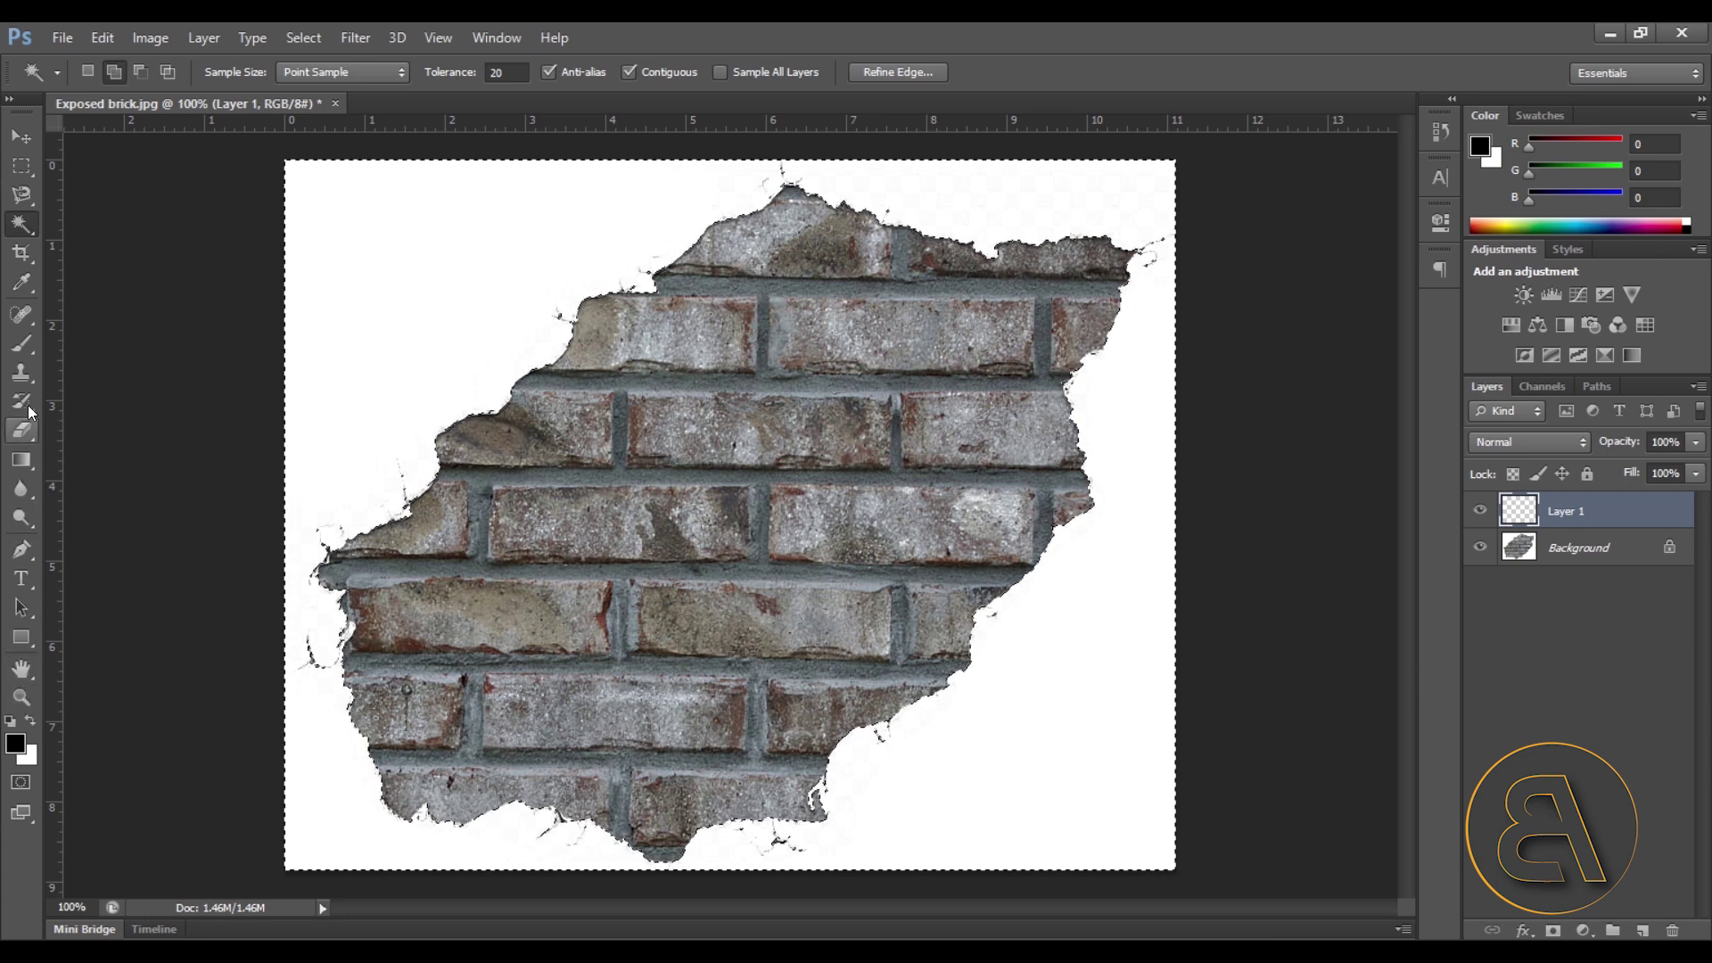
Step: Paint the selected area around the bricks black on the new layer with the Brush, and clear the selection
click(22, 343)
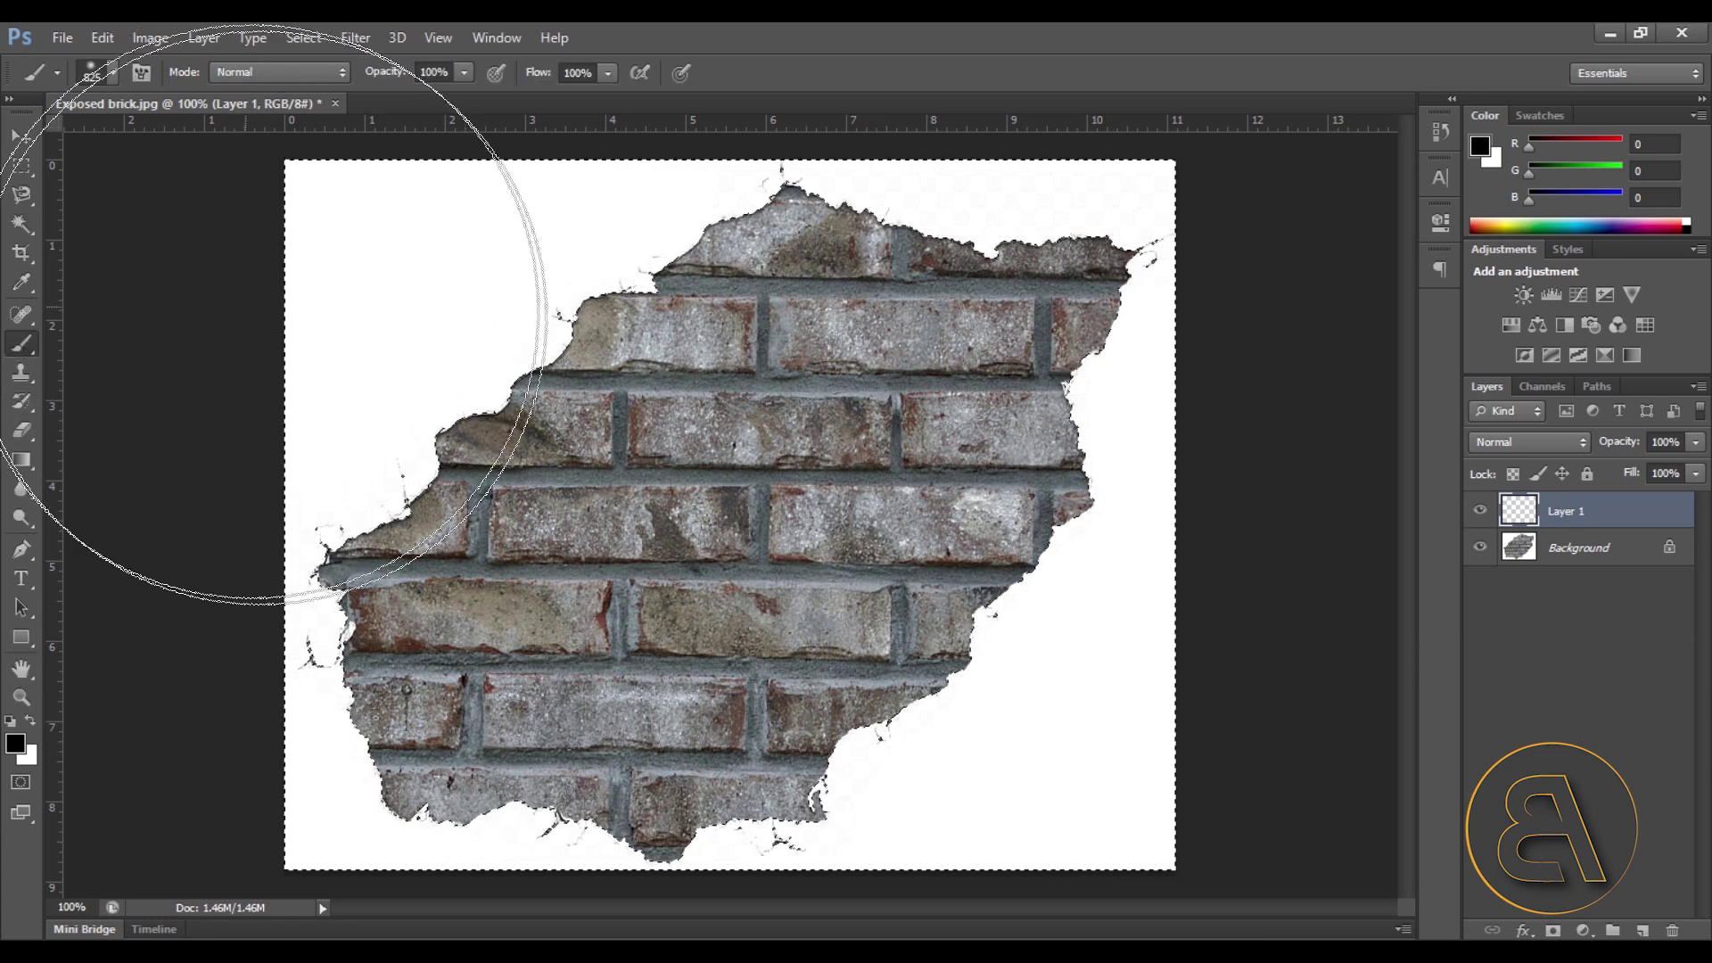
drag(428, 295, 1342, 250)
mouse_move(1248, 325)
mouse_down()
mouse_move(330, 892)
mouse_move(651, 945)
mouse_move(899, 899)
mouse_move(972, 294)
mouse_up()
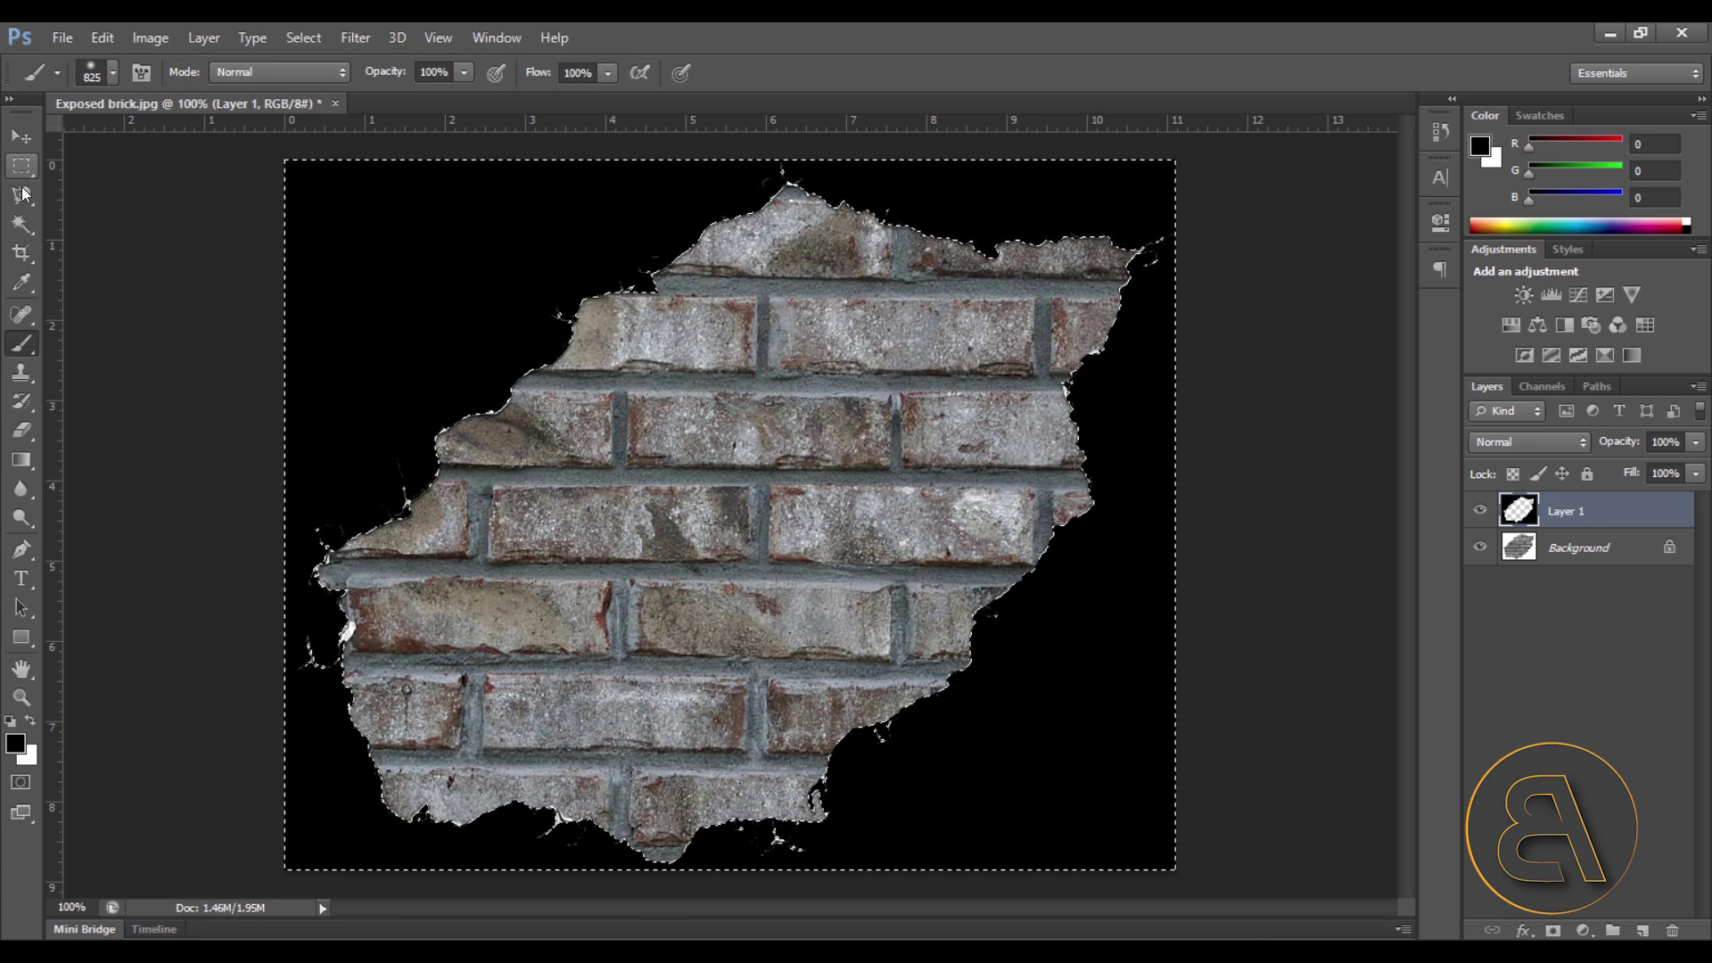
click(21, 223)
right_click(365, 287)
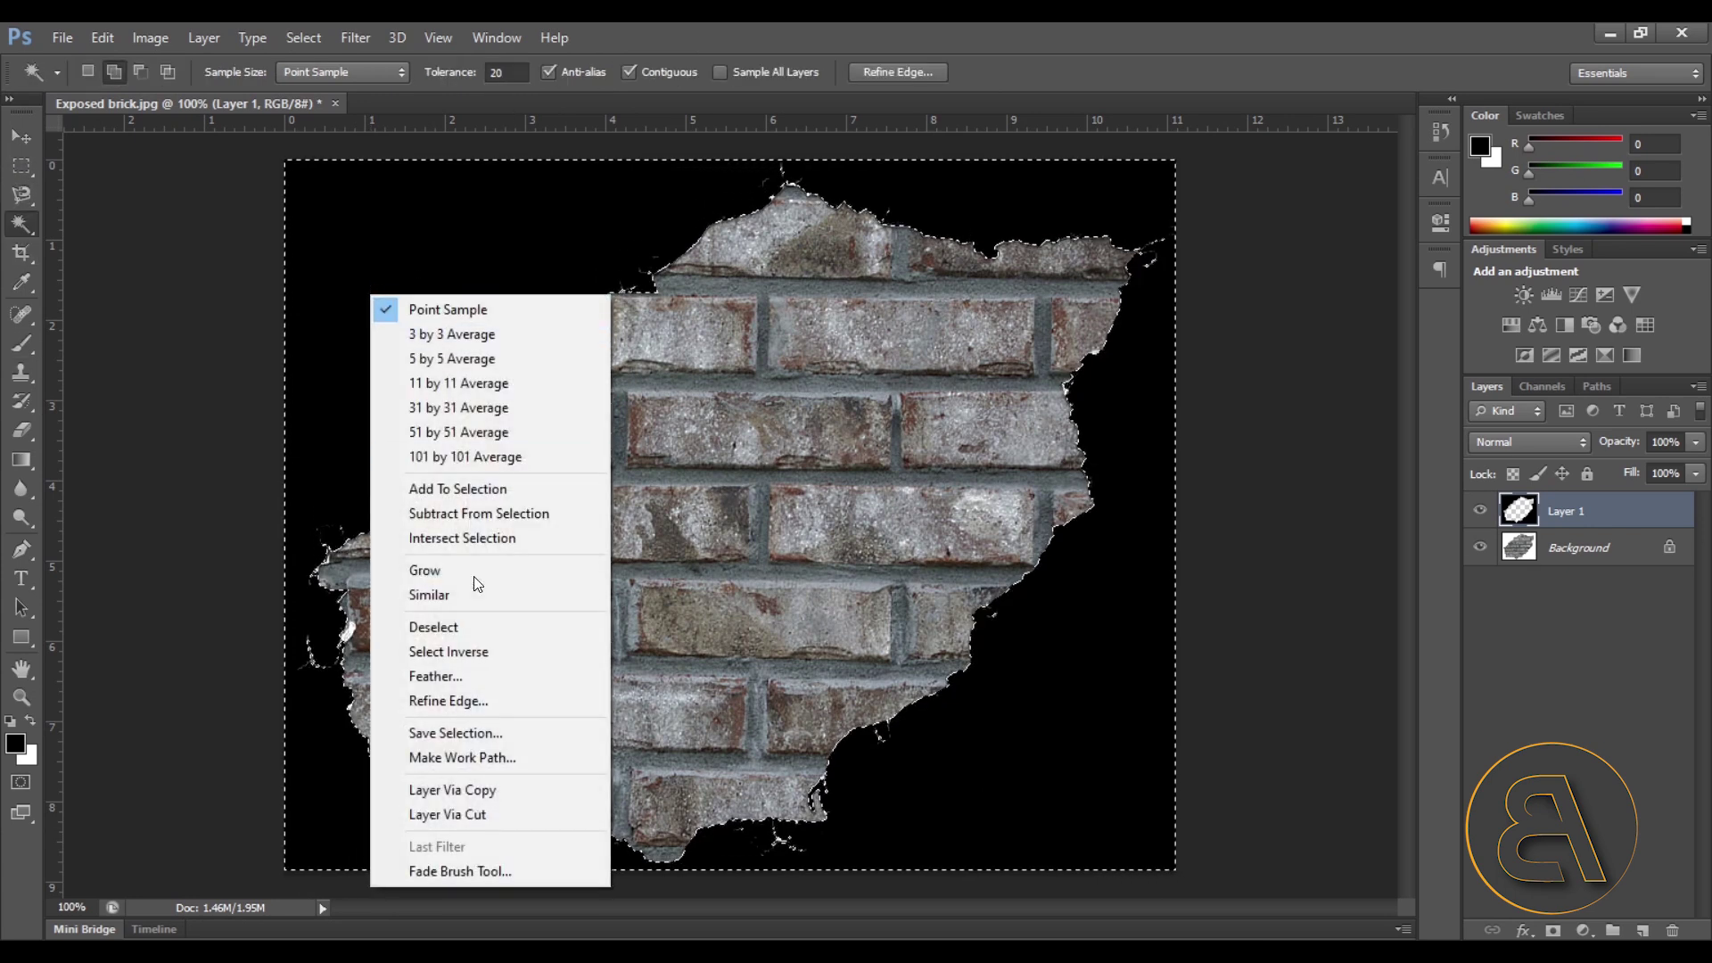
click(419, 628)
Step: Cover the leftover white patch at the bricks' left edge in black, using a 13 px brush with 100% hardness
alt+scroll(340, 665, up, 5)
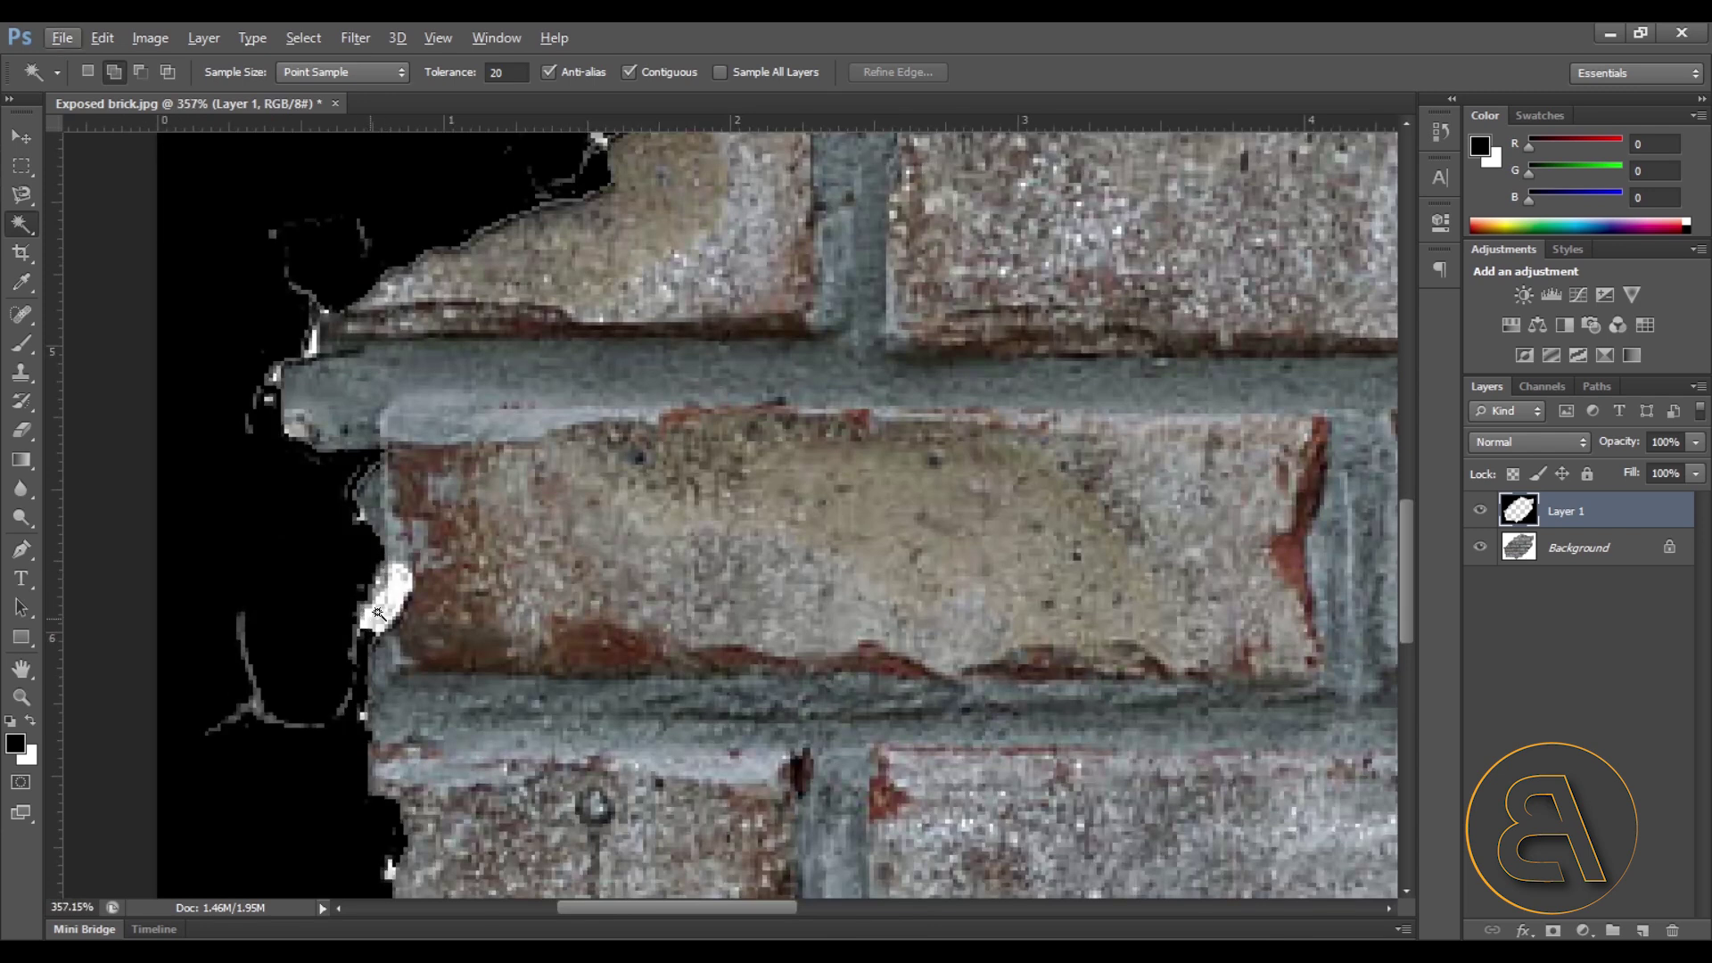
key(b)
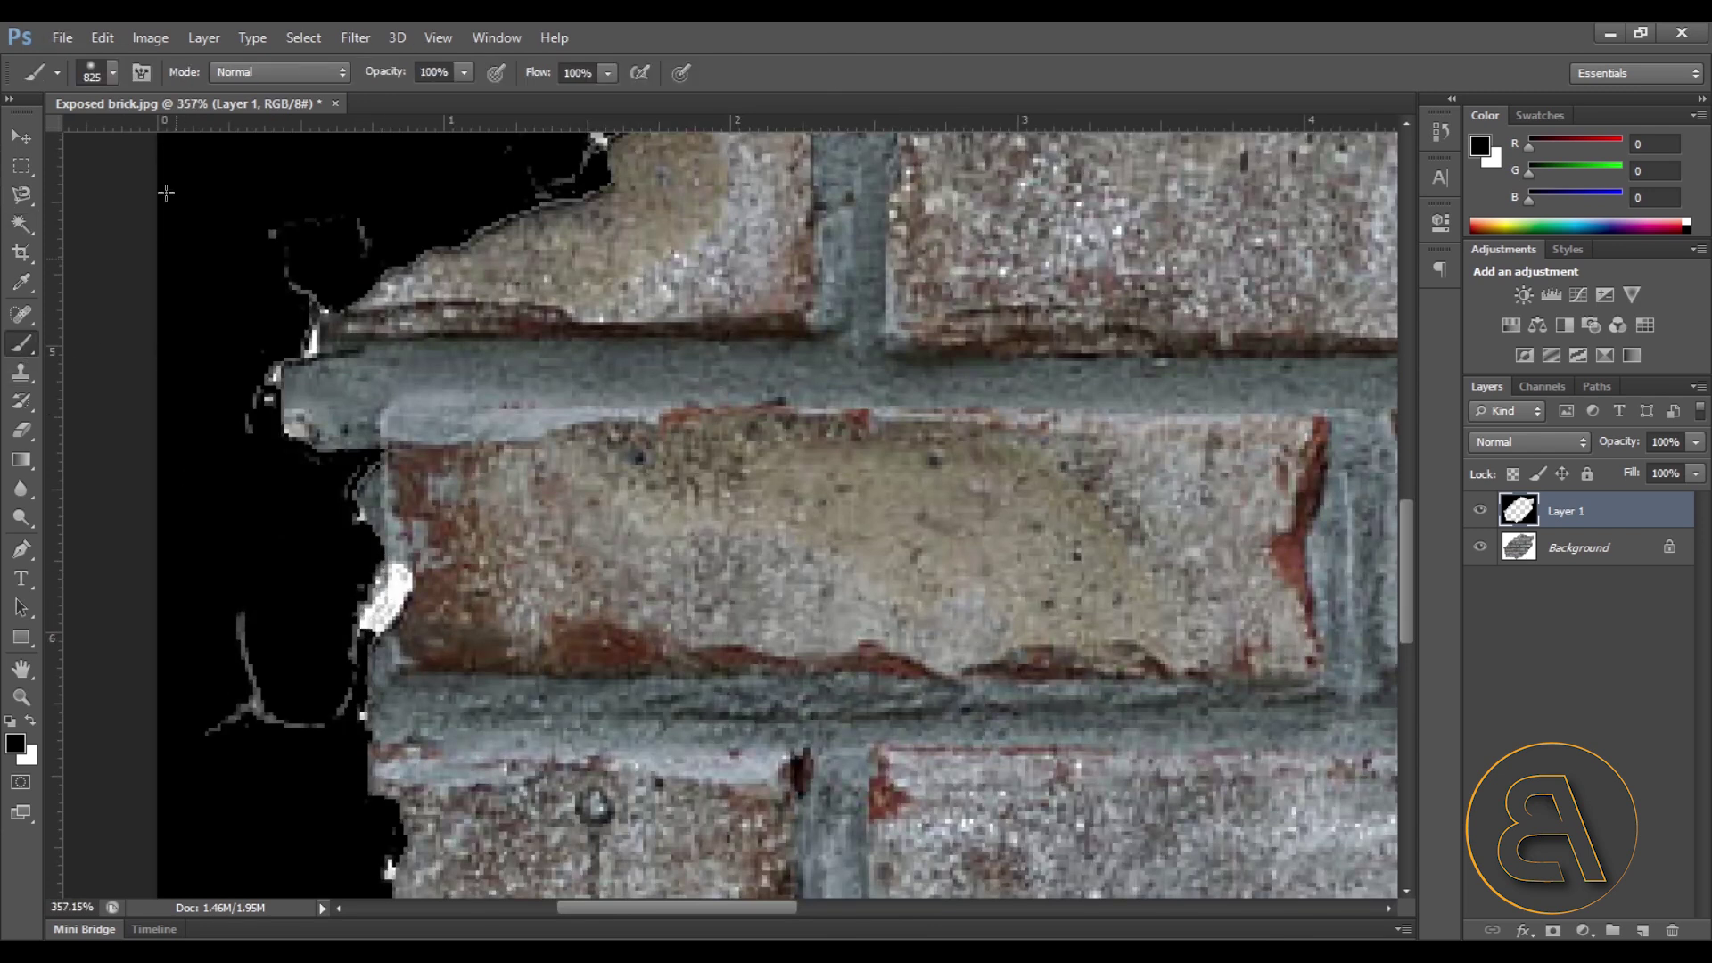
click(114, 79)
drag(107, 146, 48, 145)
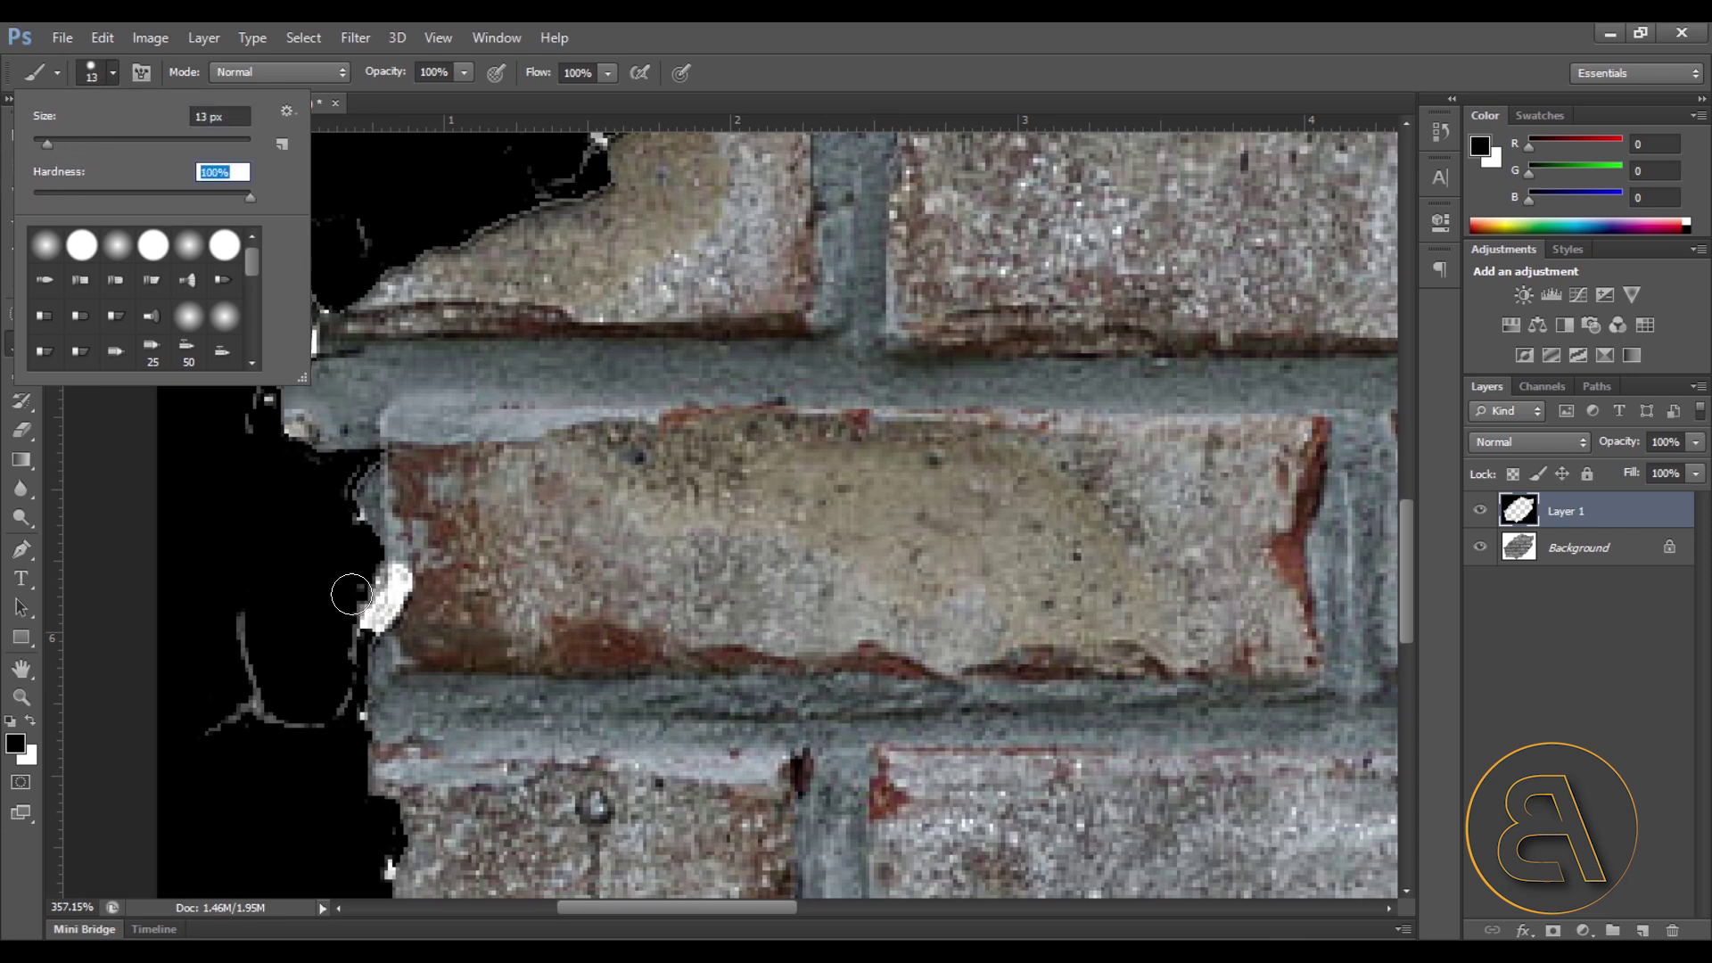
click(382, 589)
mouse_move(381, 588)
mouse_down()
mouse_move(346, 620)
mouse_move(351, 595)
mouse_up()
alt+scroll(351, 596, down, 5)
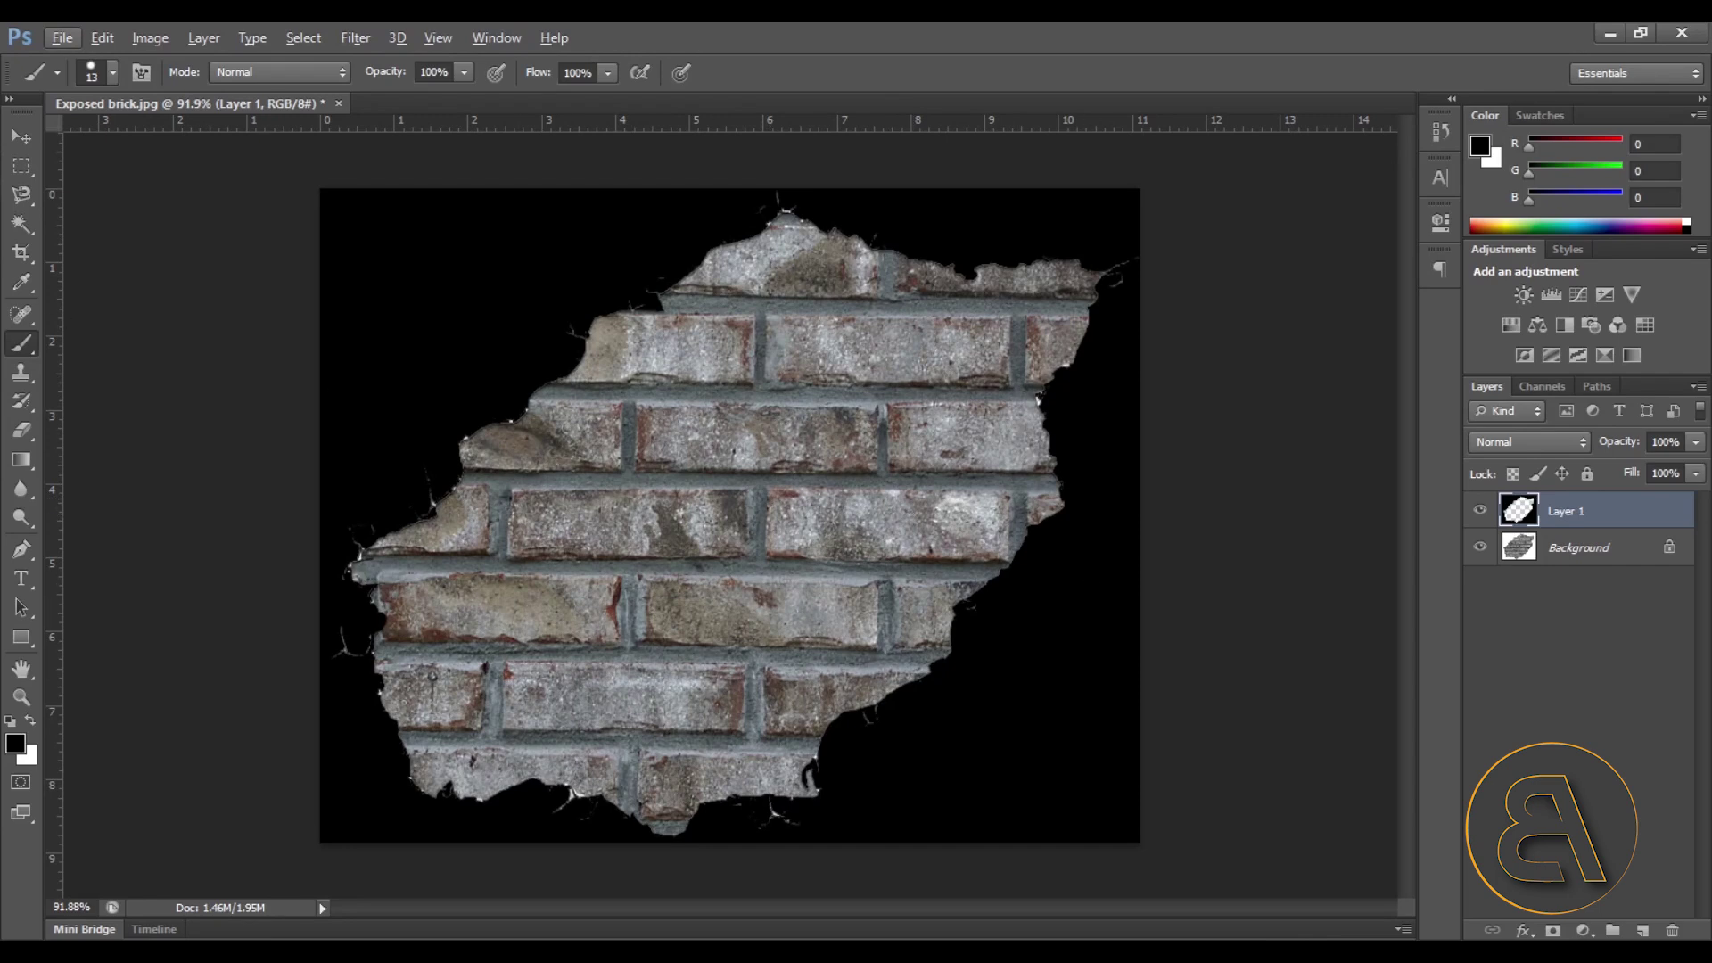
Step: Select the black surroundings with the Magic Wand and invert the selection so it covers the brick area
click(22, 224)
click(416, 431)
right_click(436, 350)
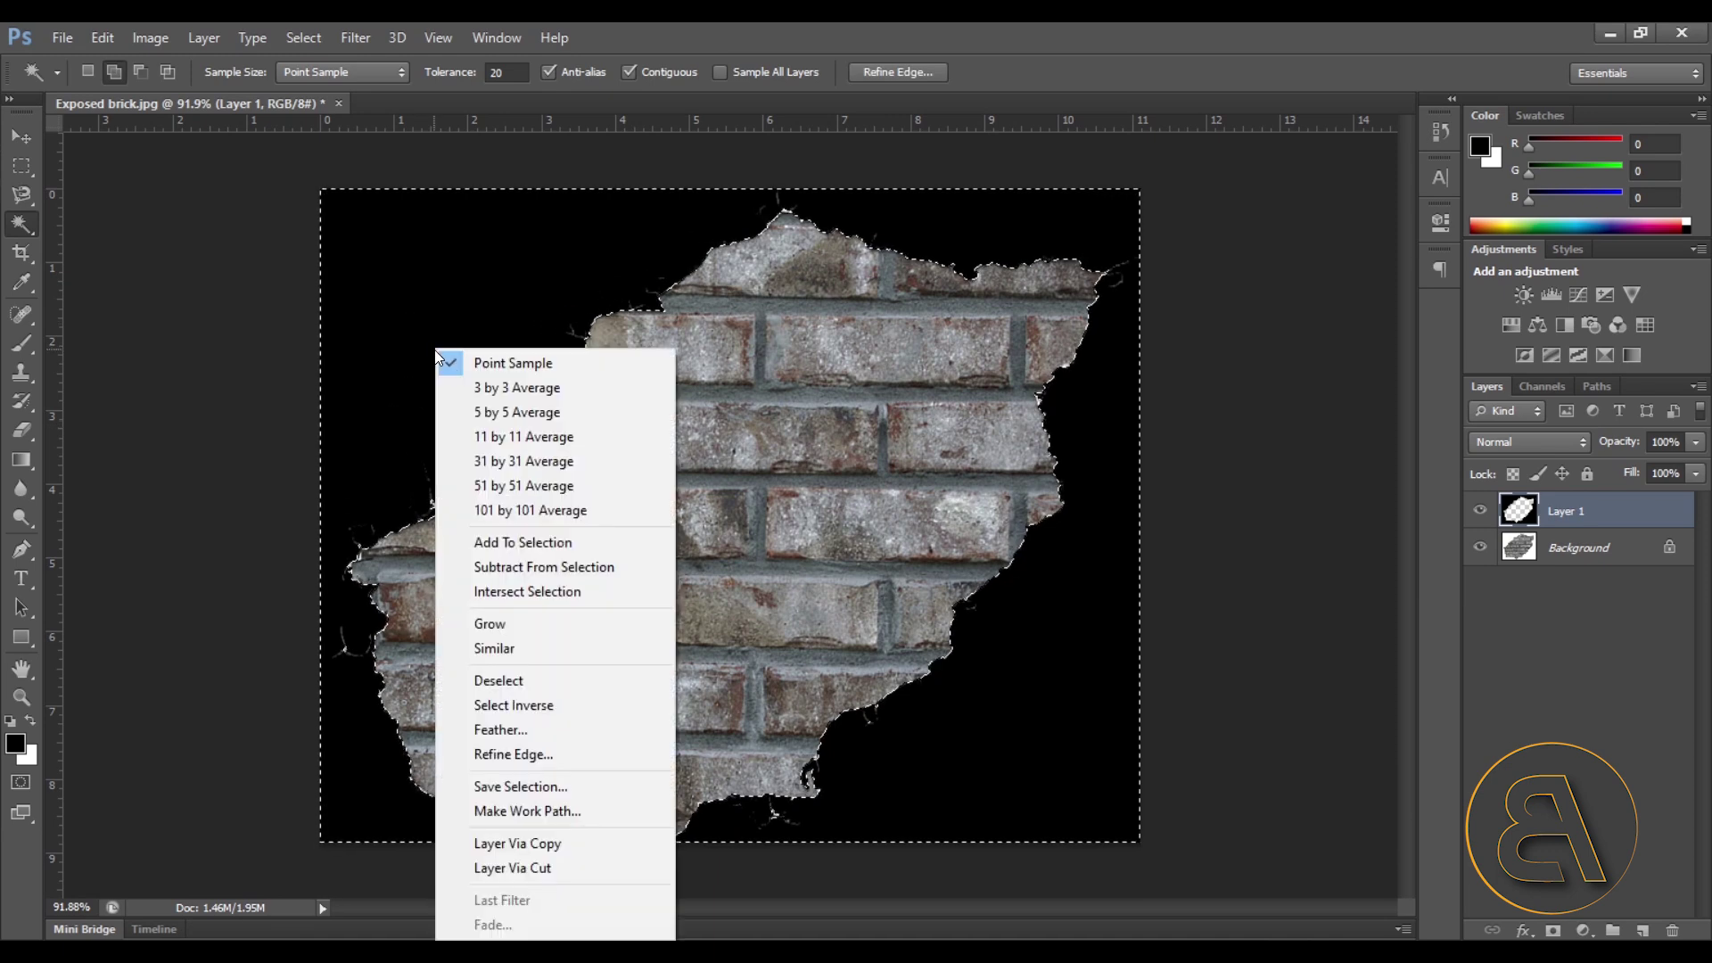
click(501, 706)
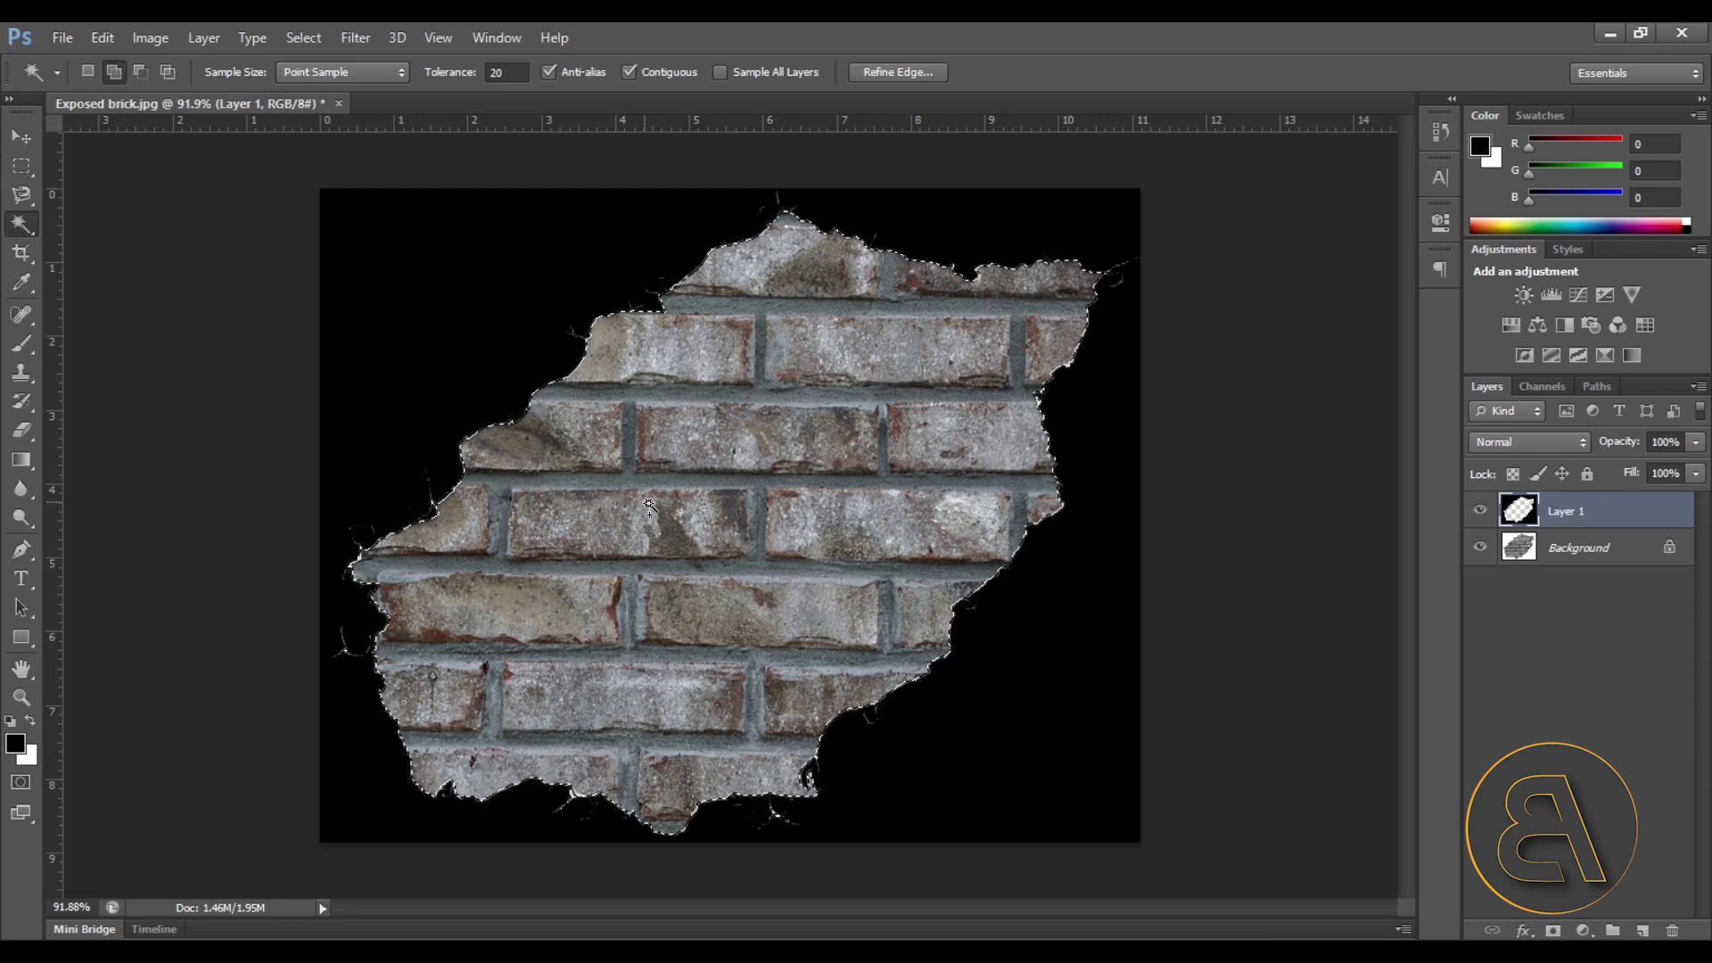
click(21, 343)
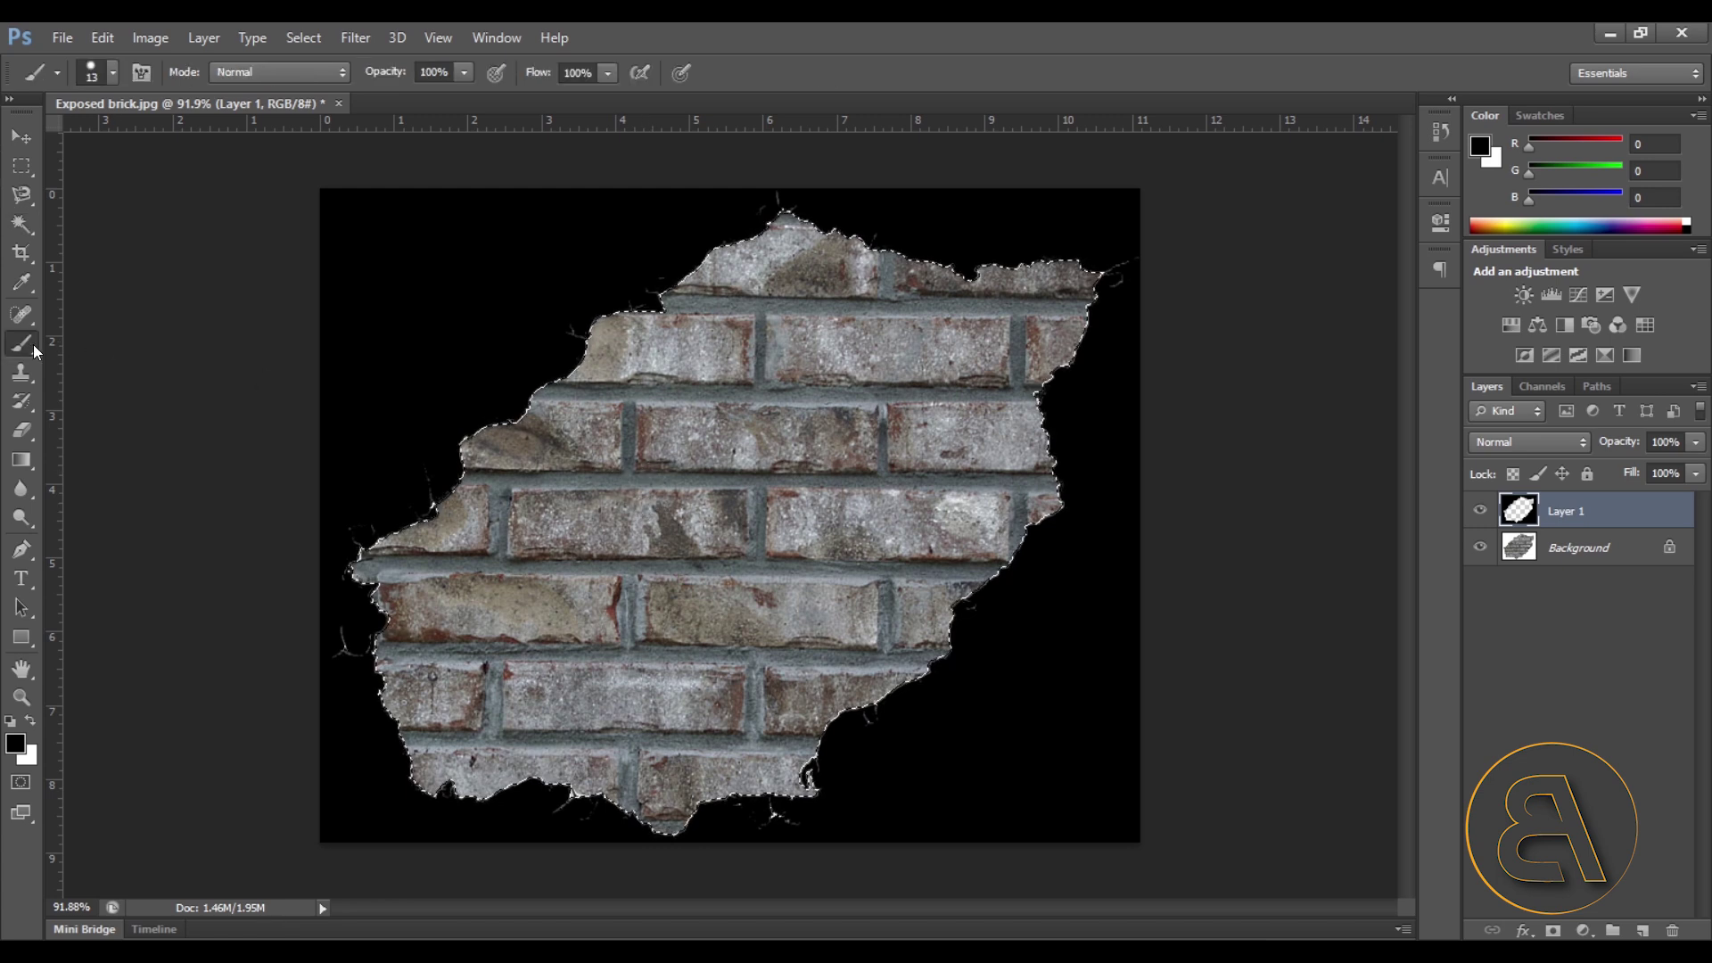
click(22, 223)
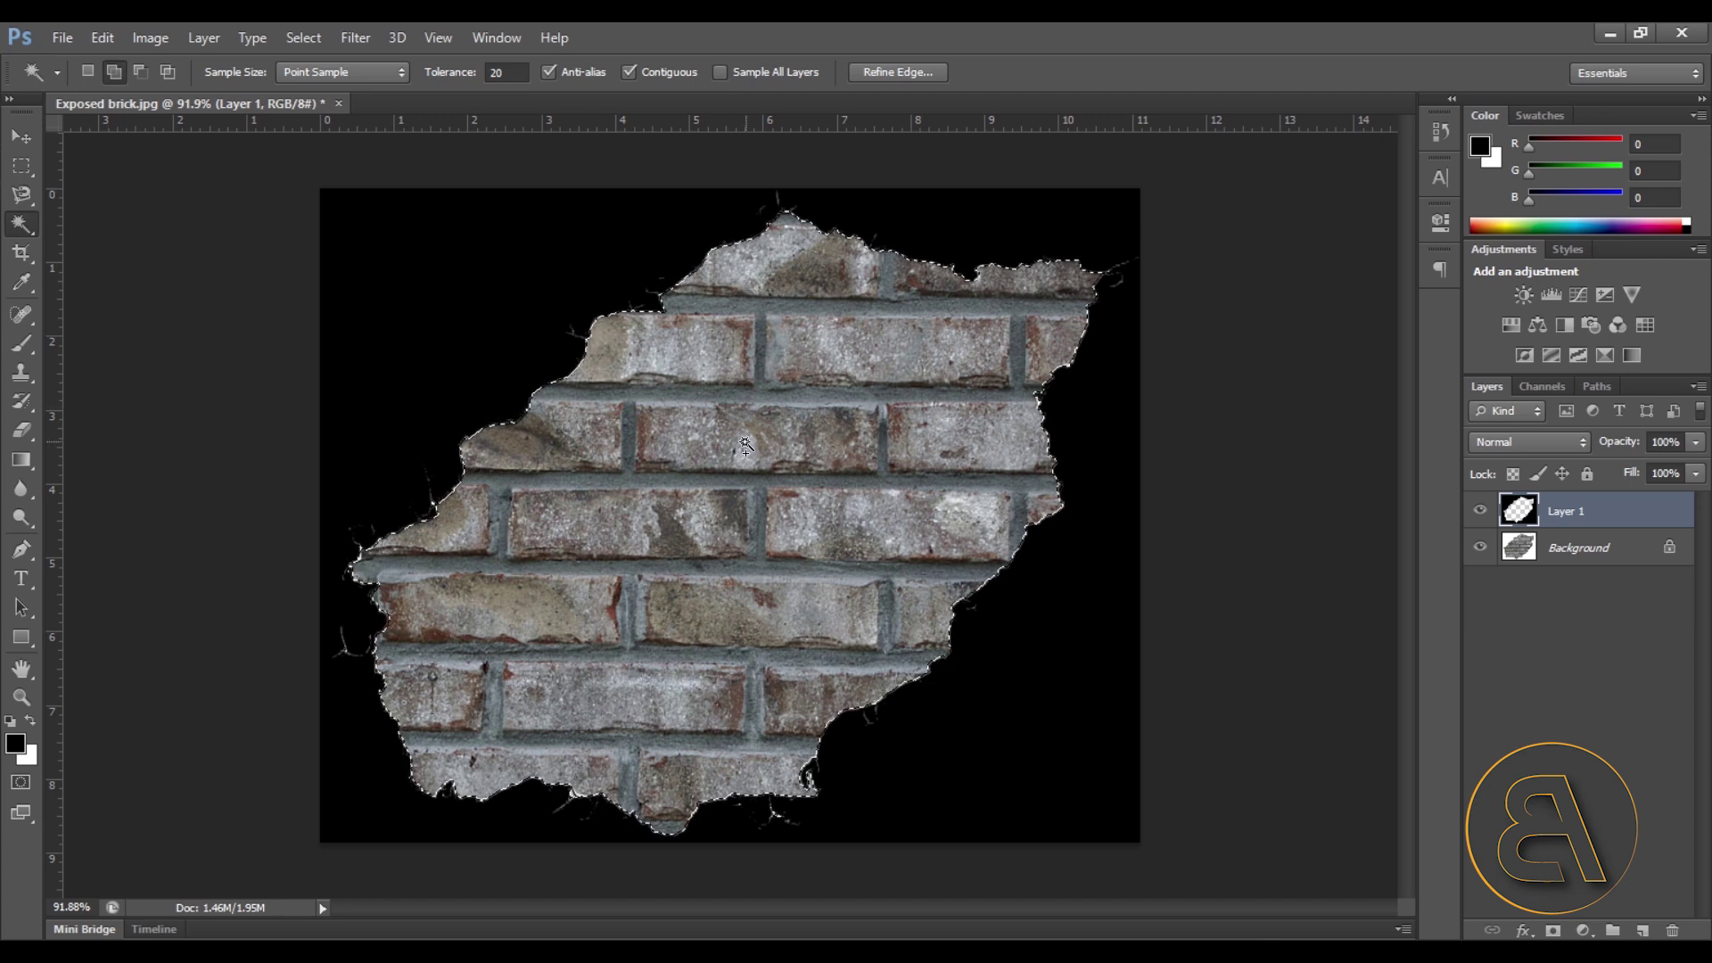
right_click(654, 433)
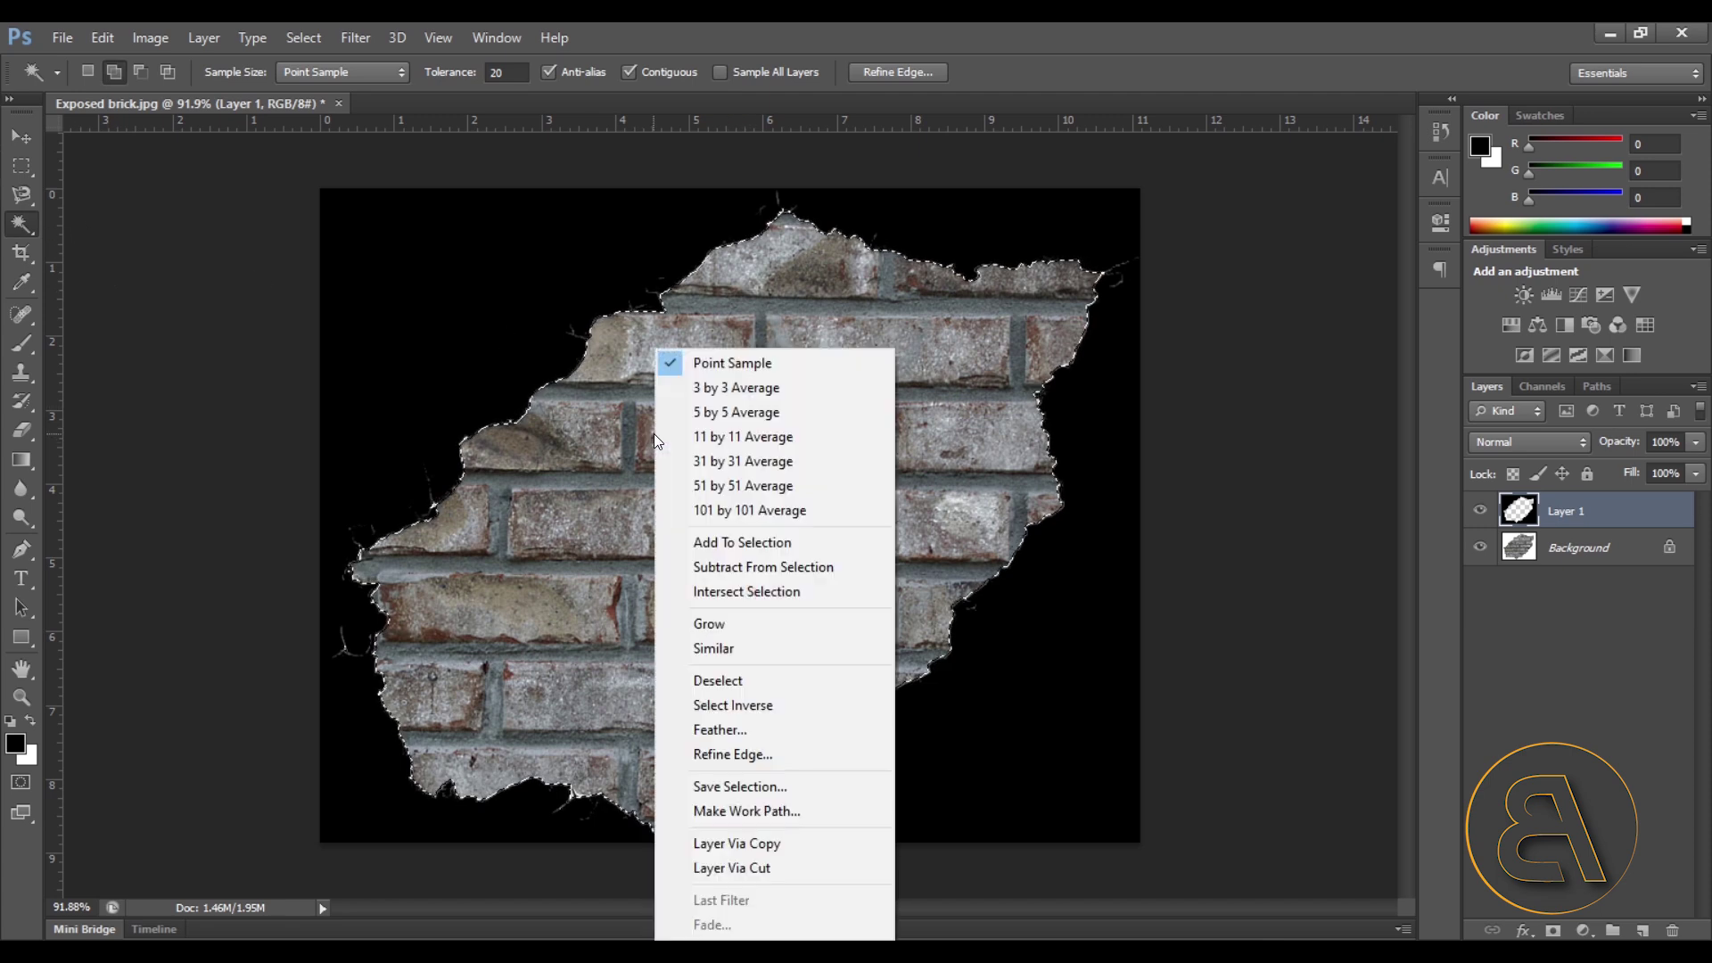
click(736, 651)
right_click(531, 367)
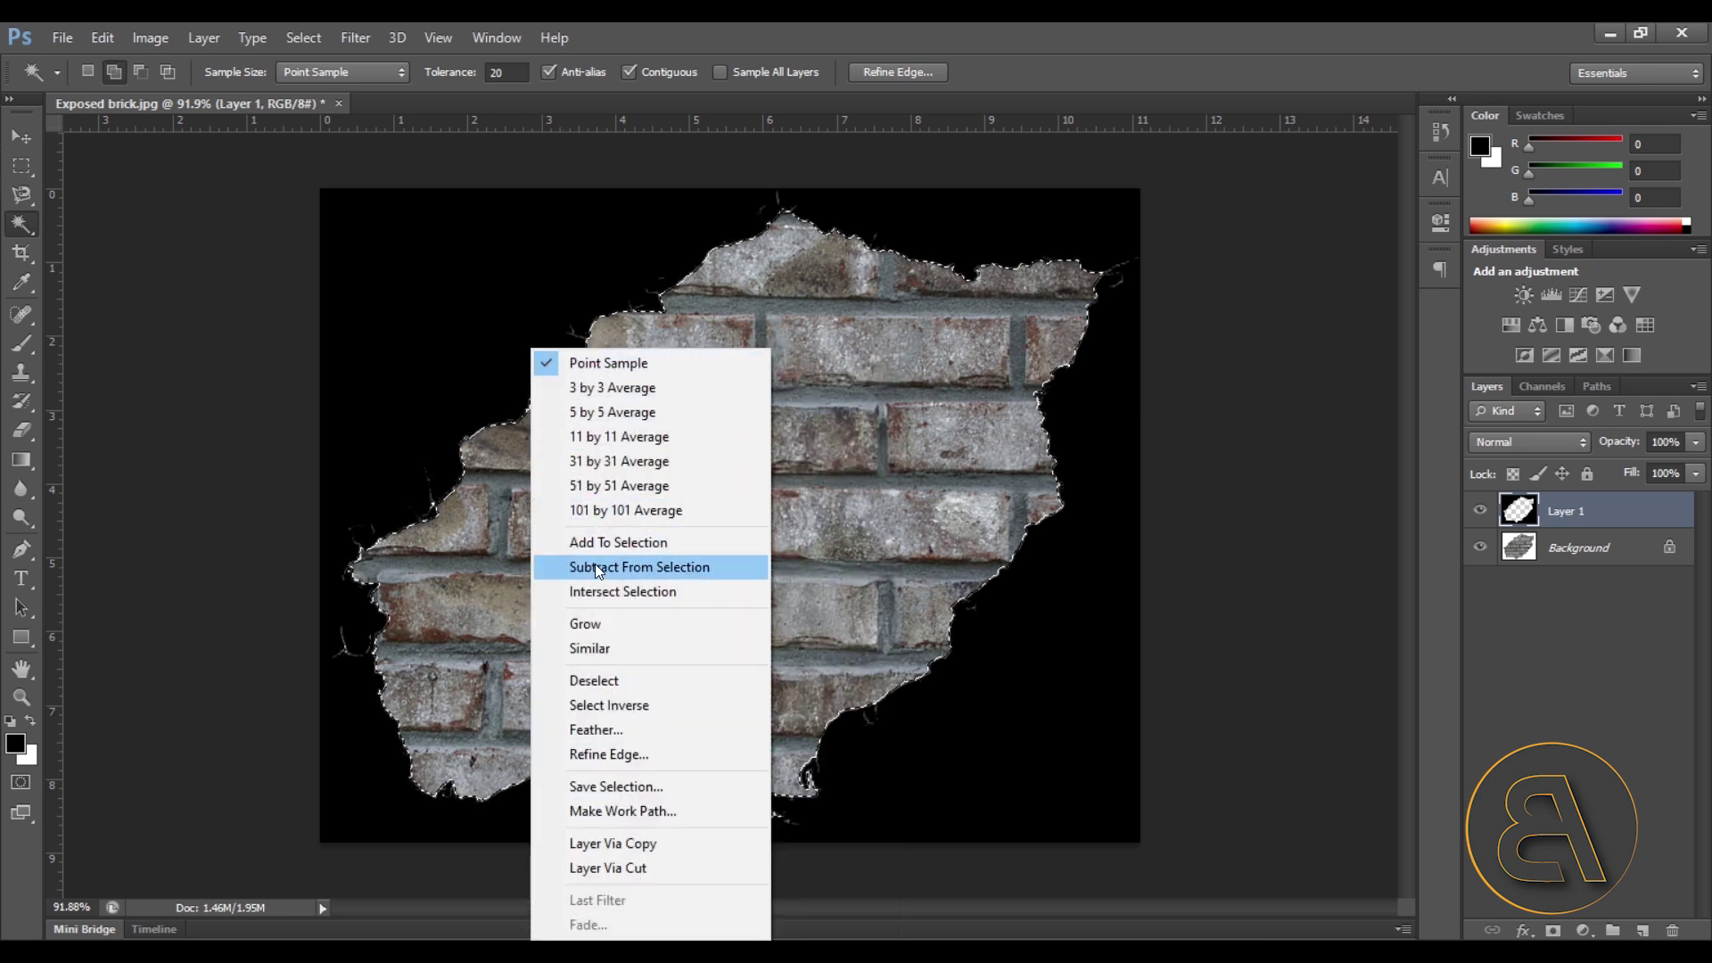
right_click(448, 277)
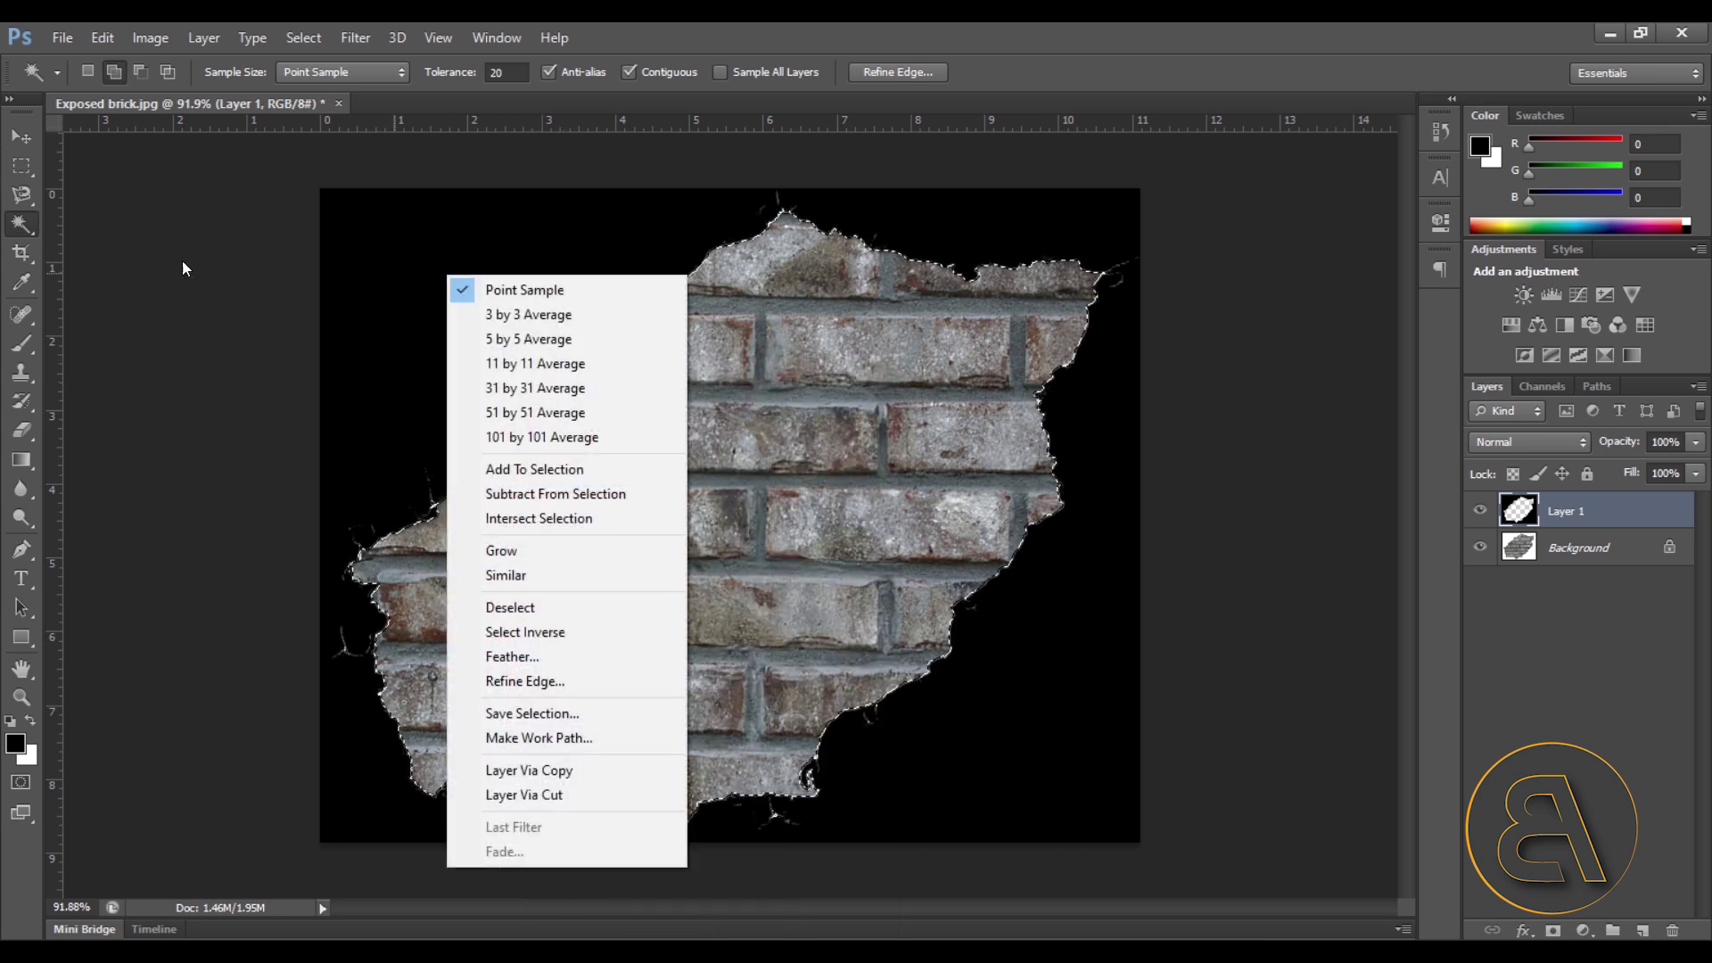
Step: Fill the selected brick area on Layer 1 with white and clear the selection
click(21, 167)
right_click(462, 307)
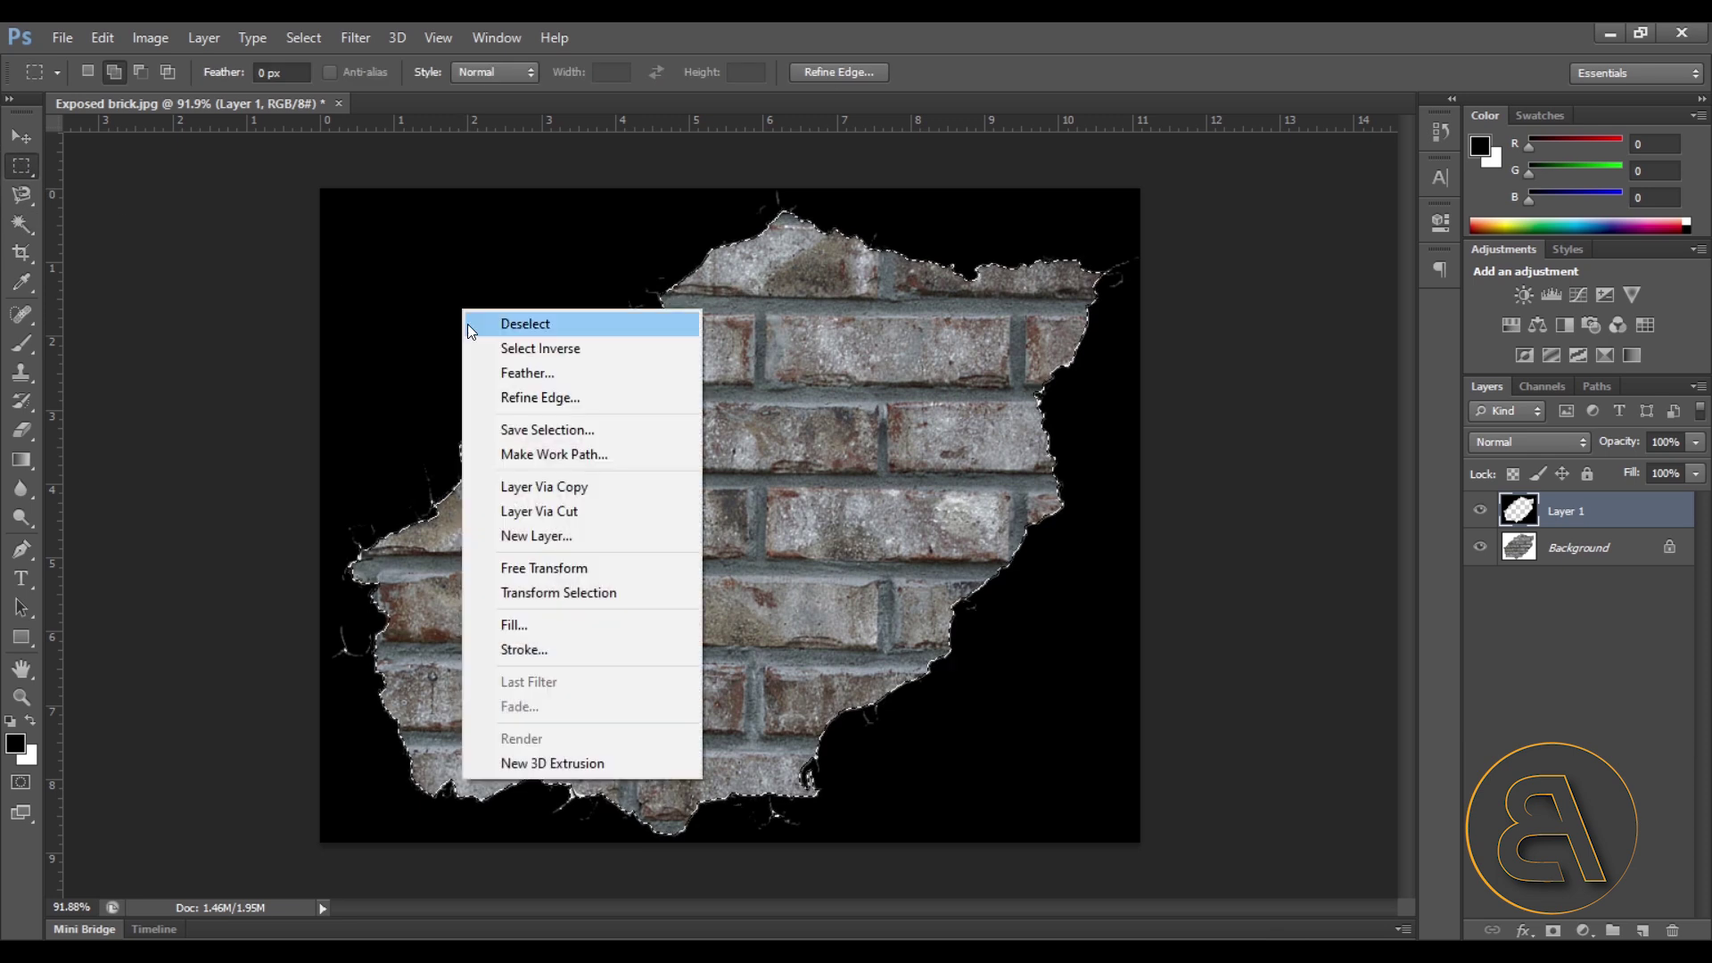
click(514, 625)
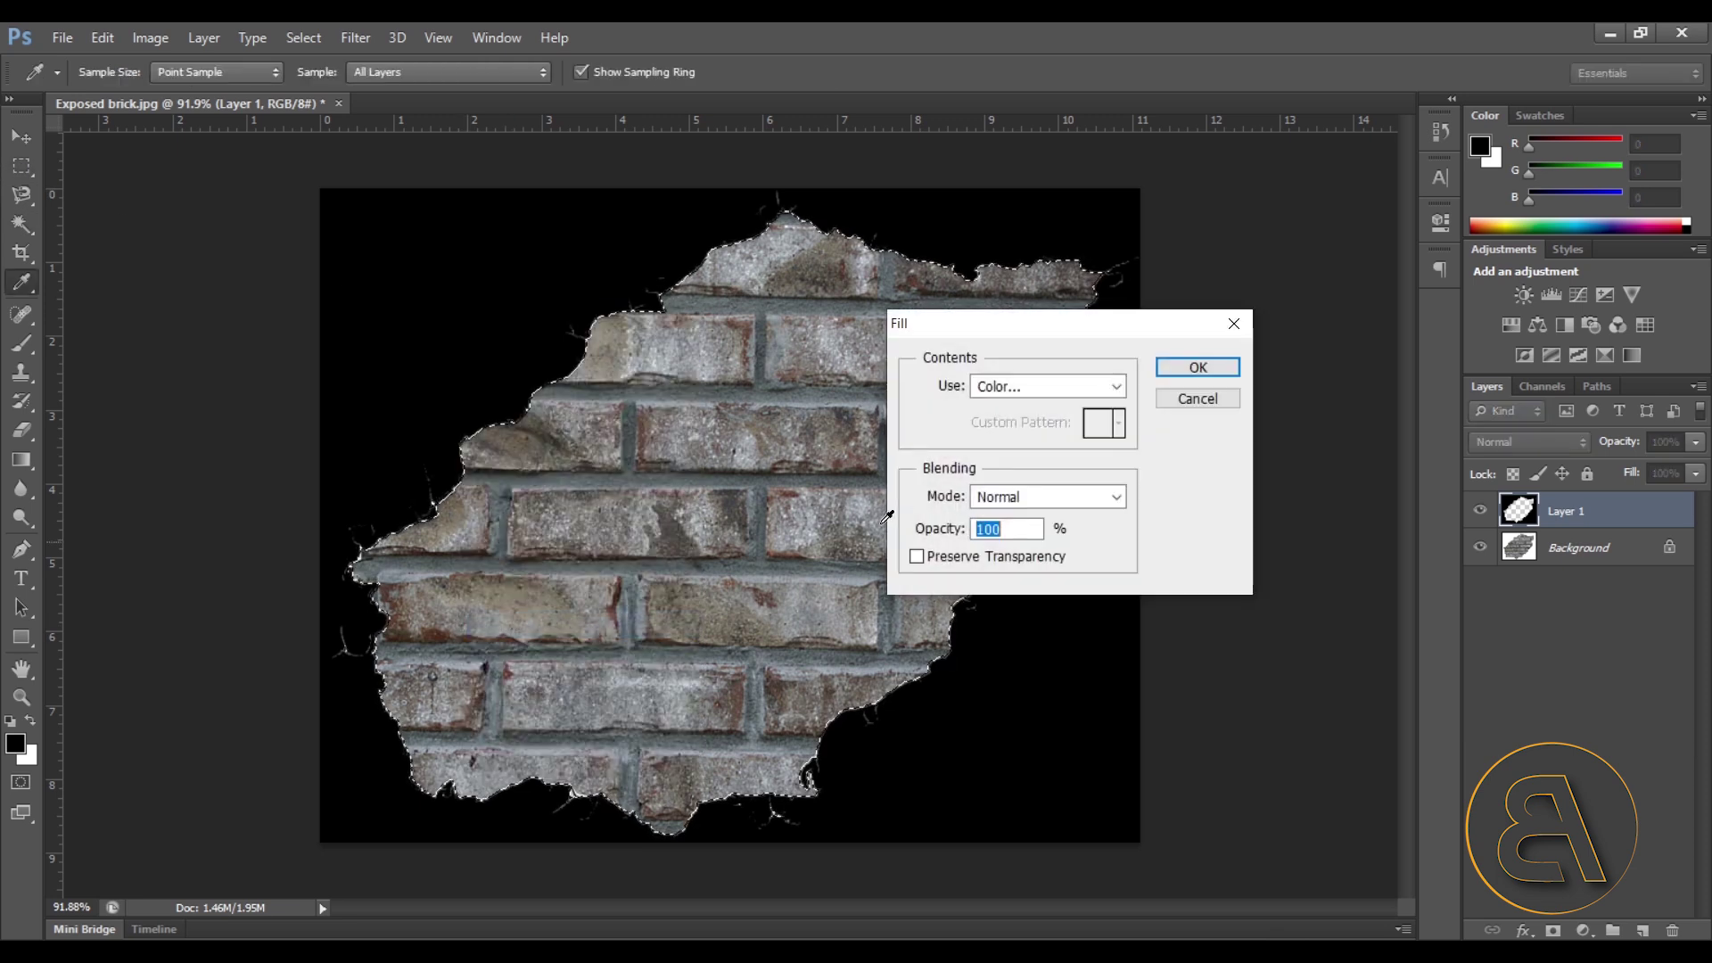
click(997, 389)
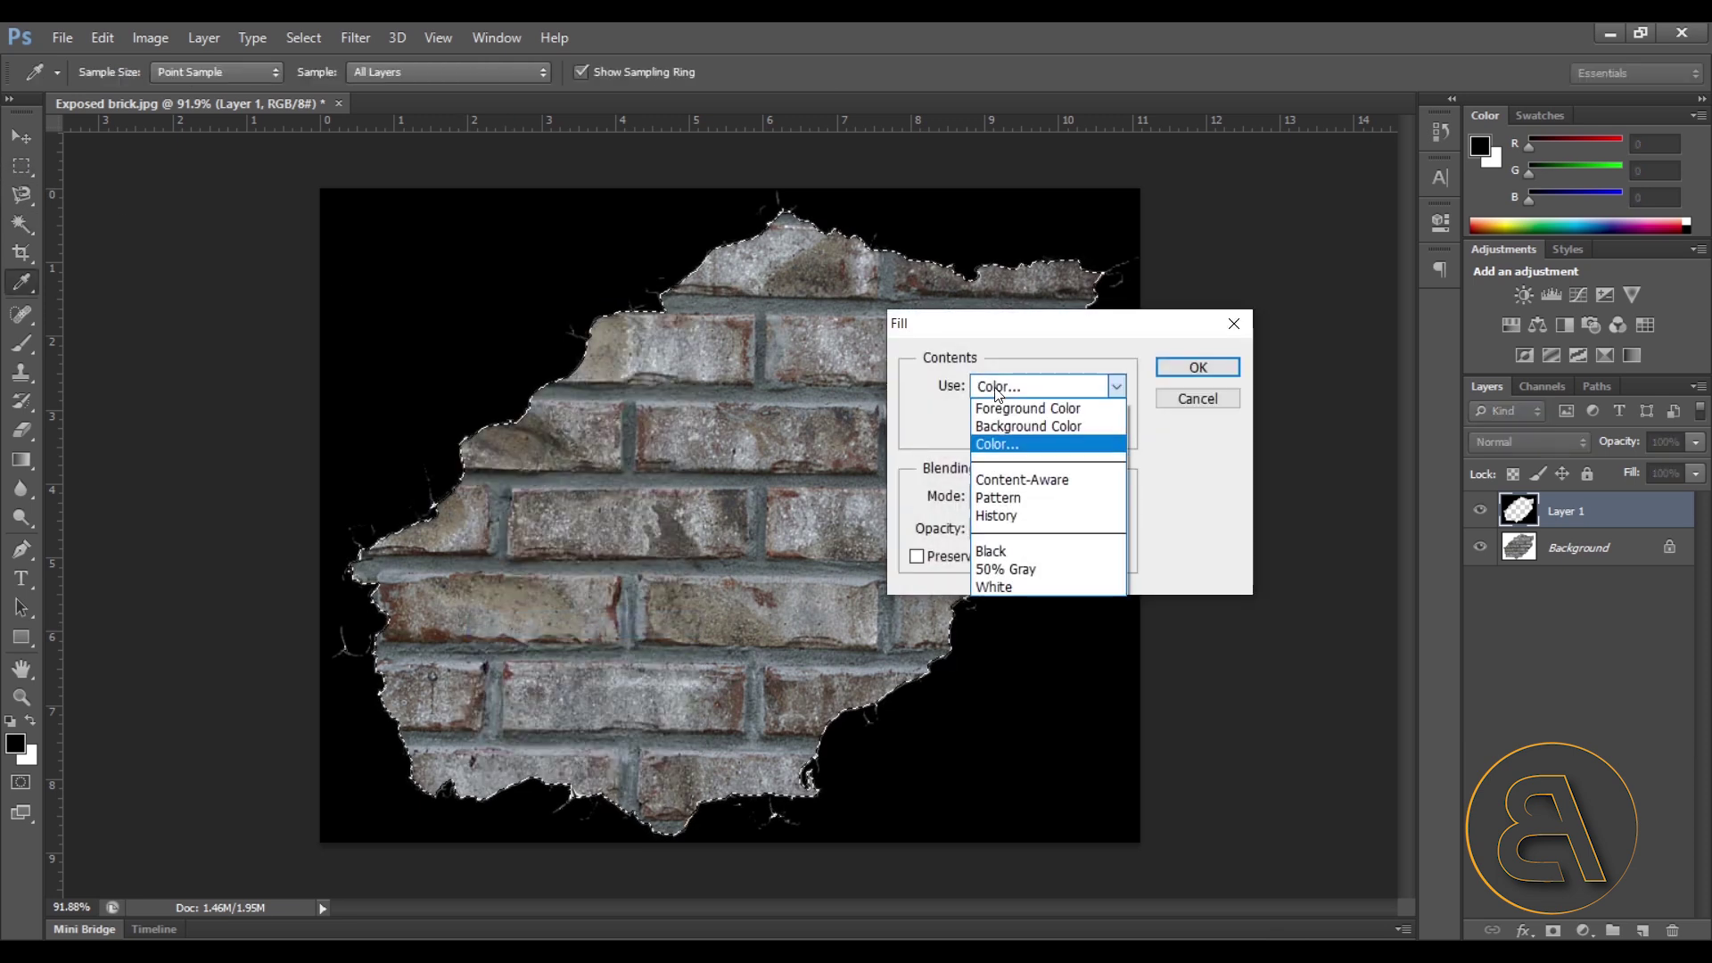
click(997, 587)
click(1197, 367)
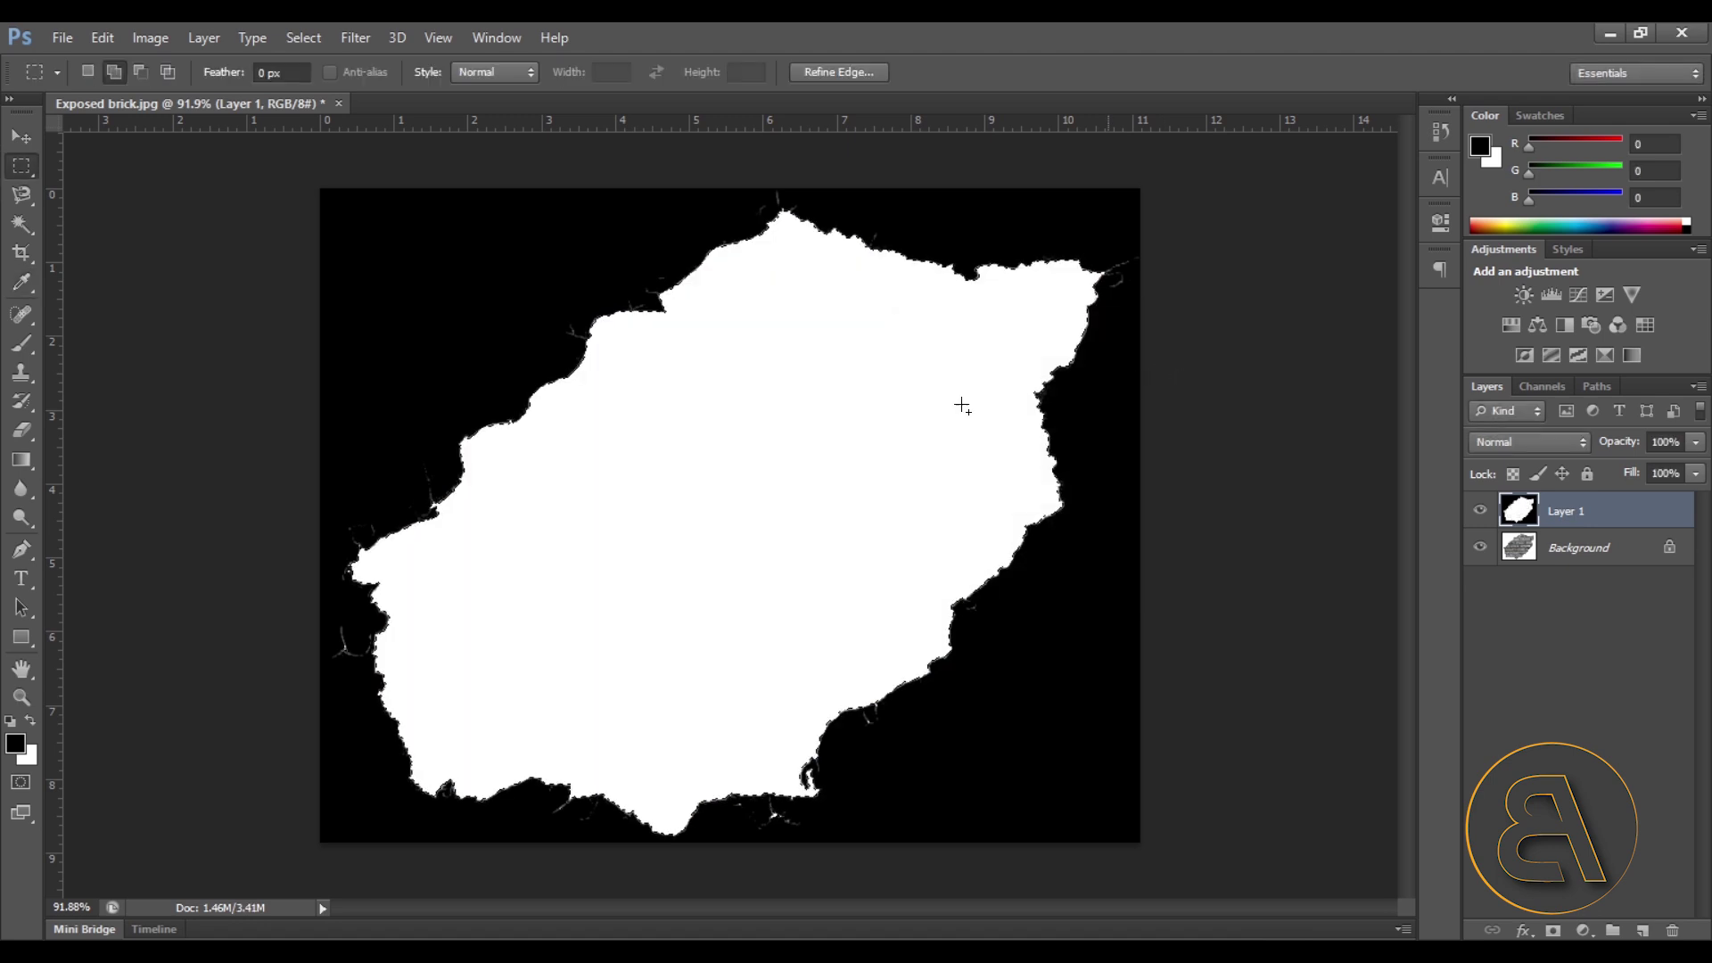
right_click(444, 314)
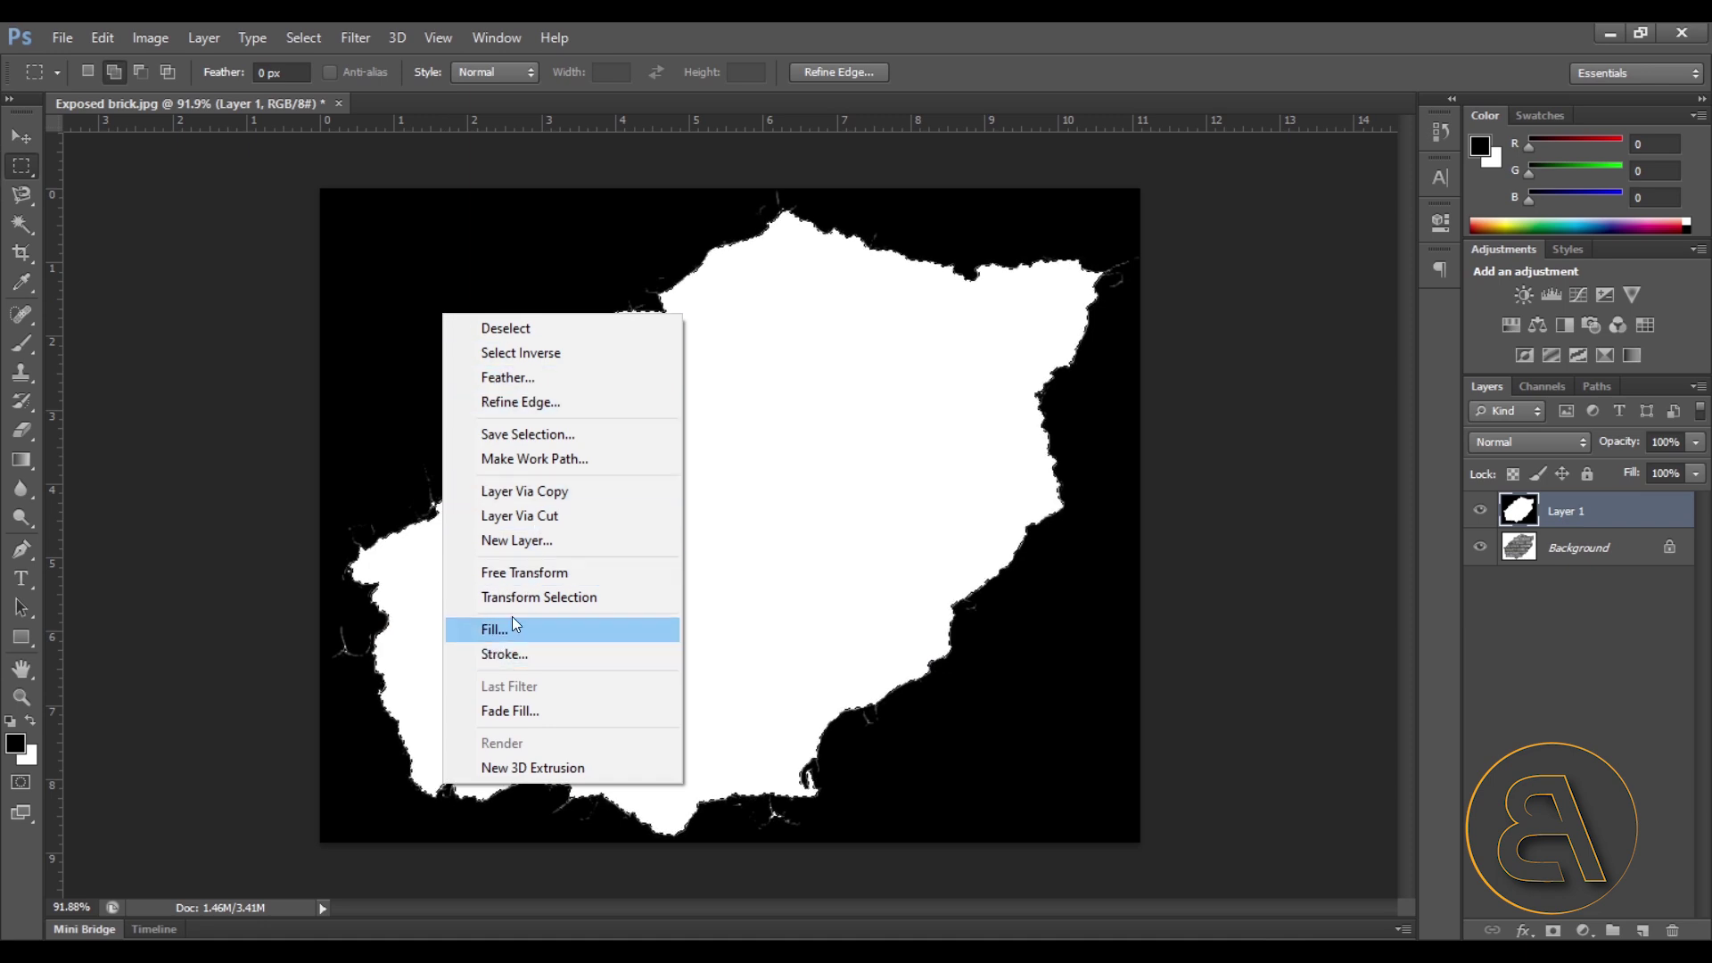
click(527, 330)
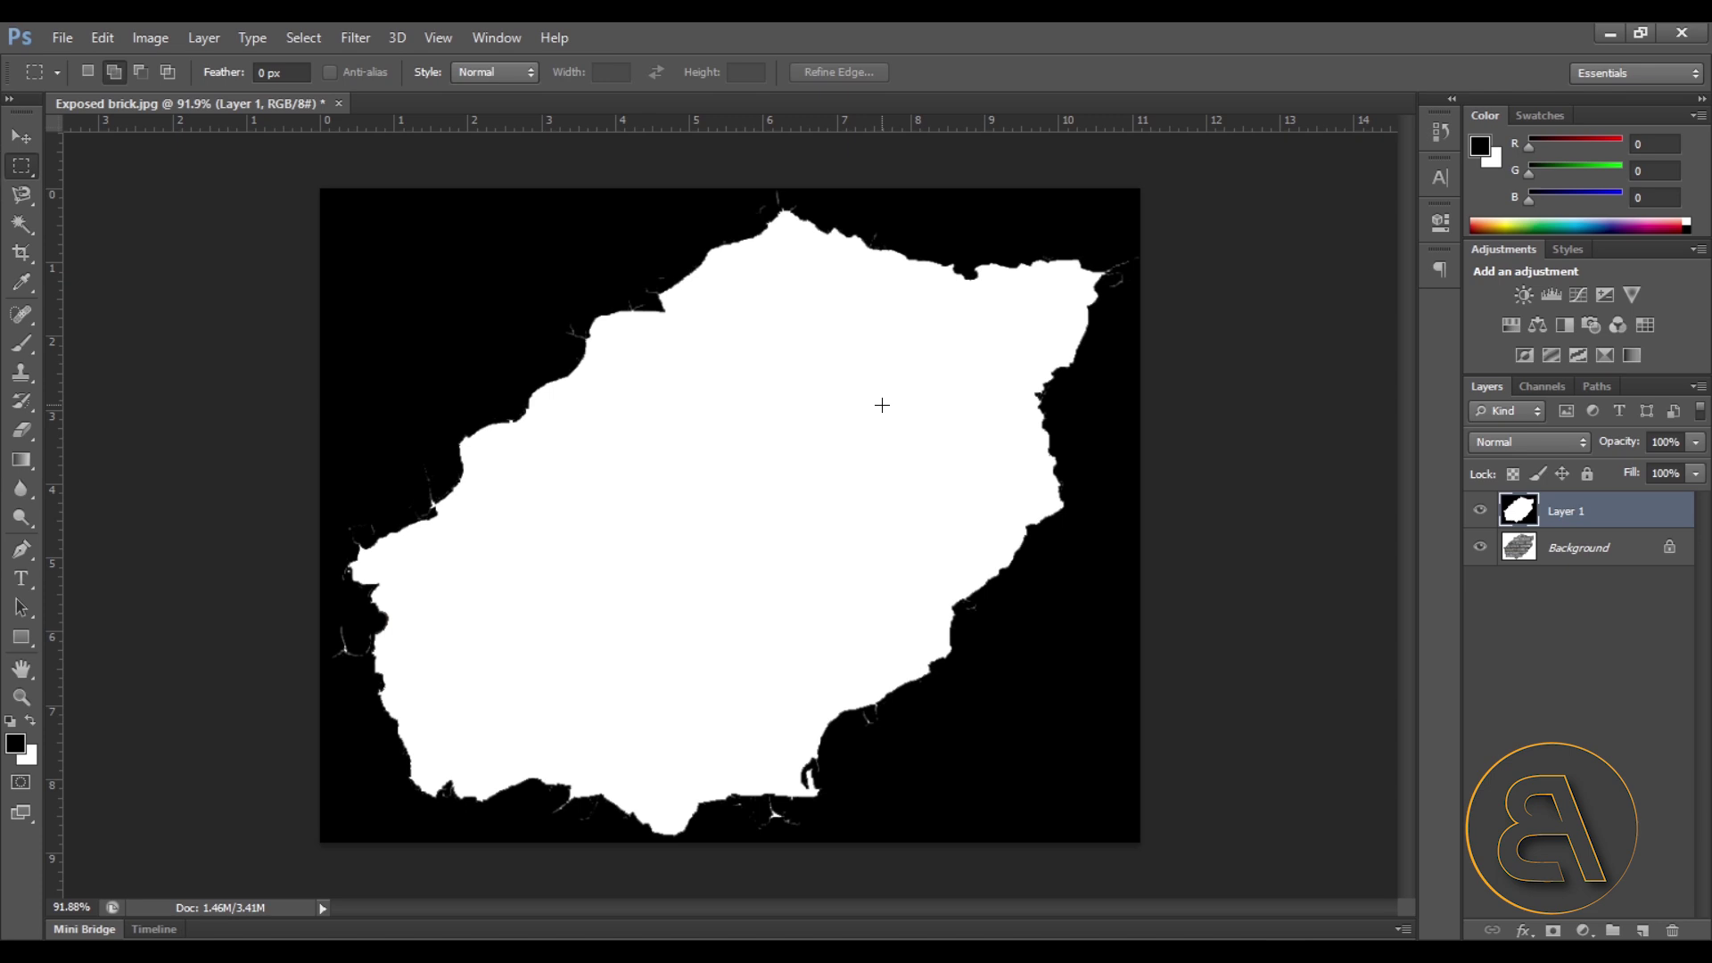
Step: Start saving the black-and-white image under a new name, with JPEG as the file format
click(68, 36)
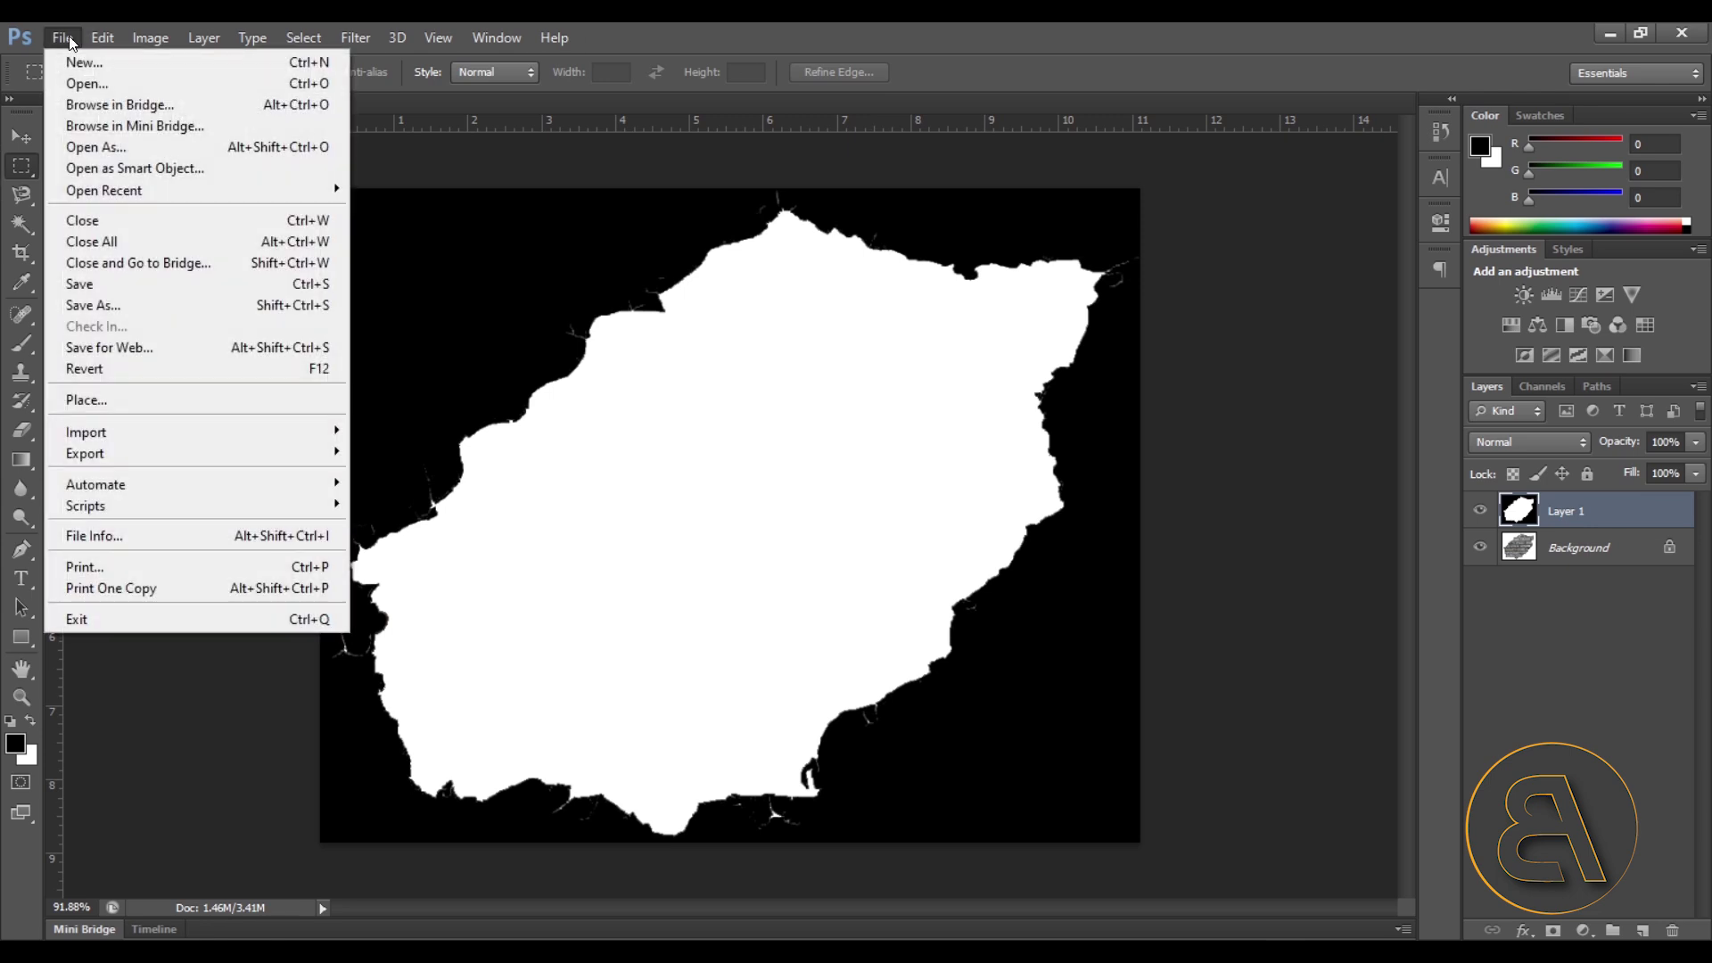
click(58, 45)
click(60, 40)
click(89, 308)
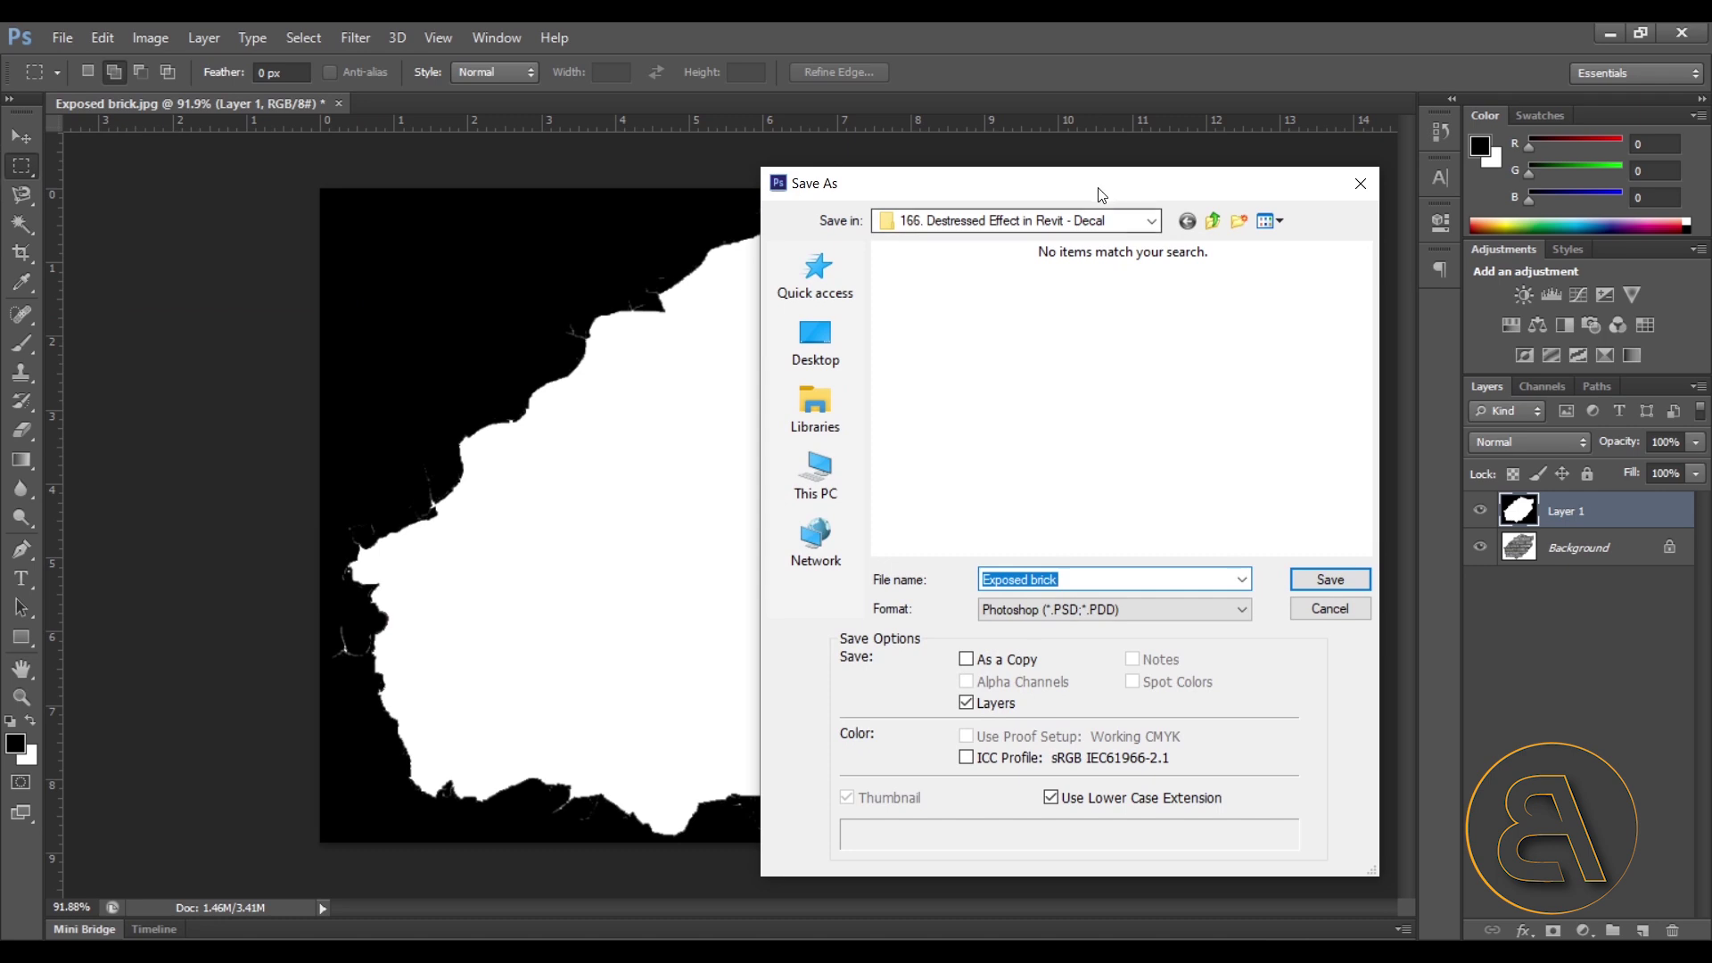
drag(1095, 185, 674, 160)
click(624, 584)
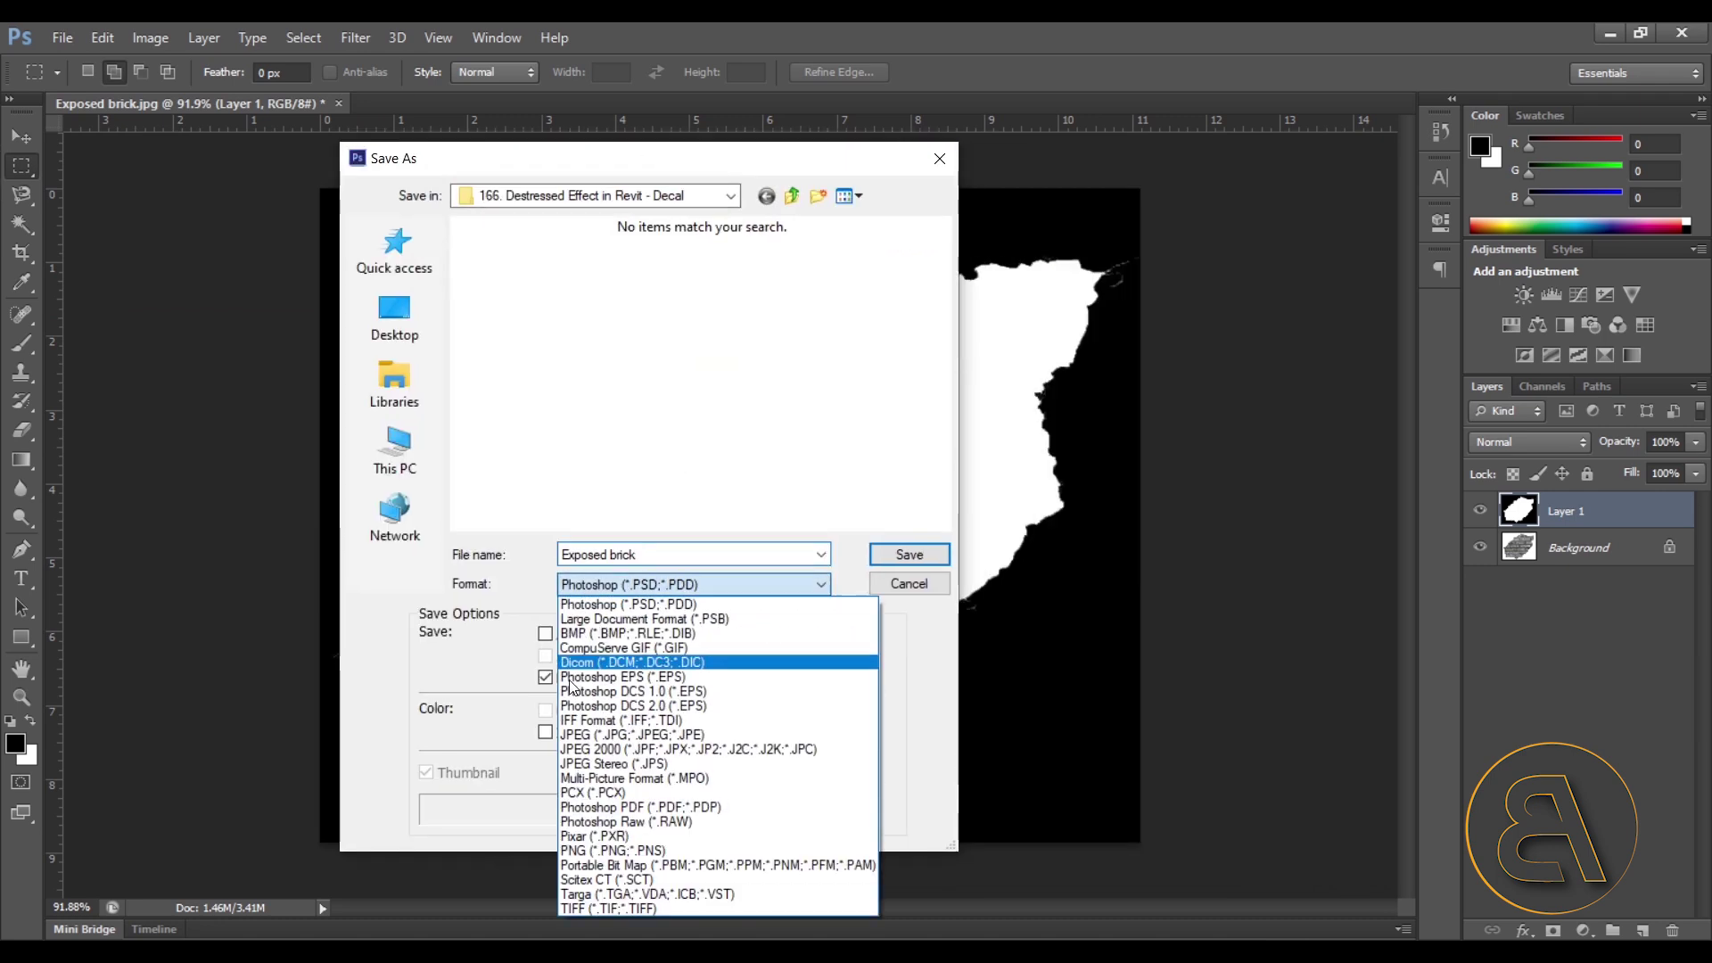
click(588, 733)
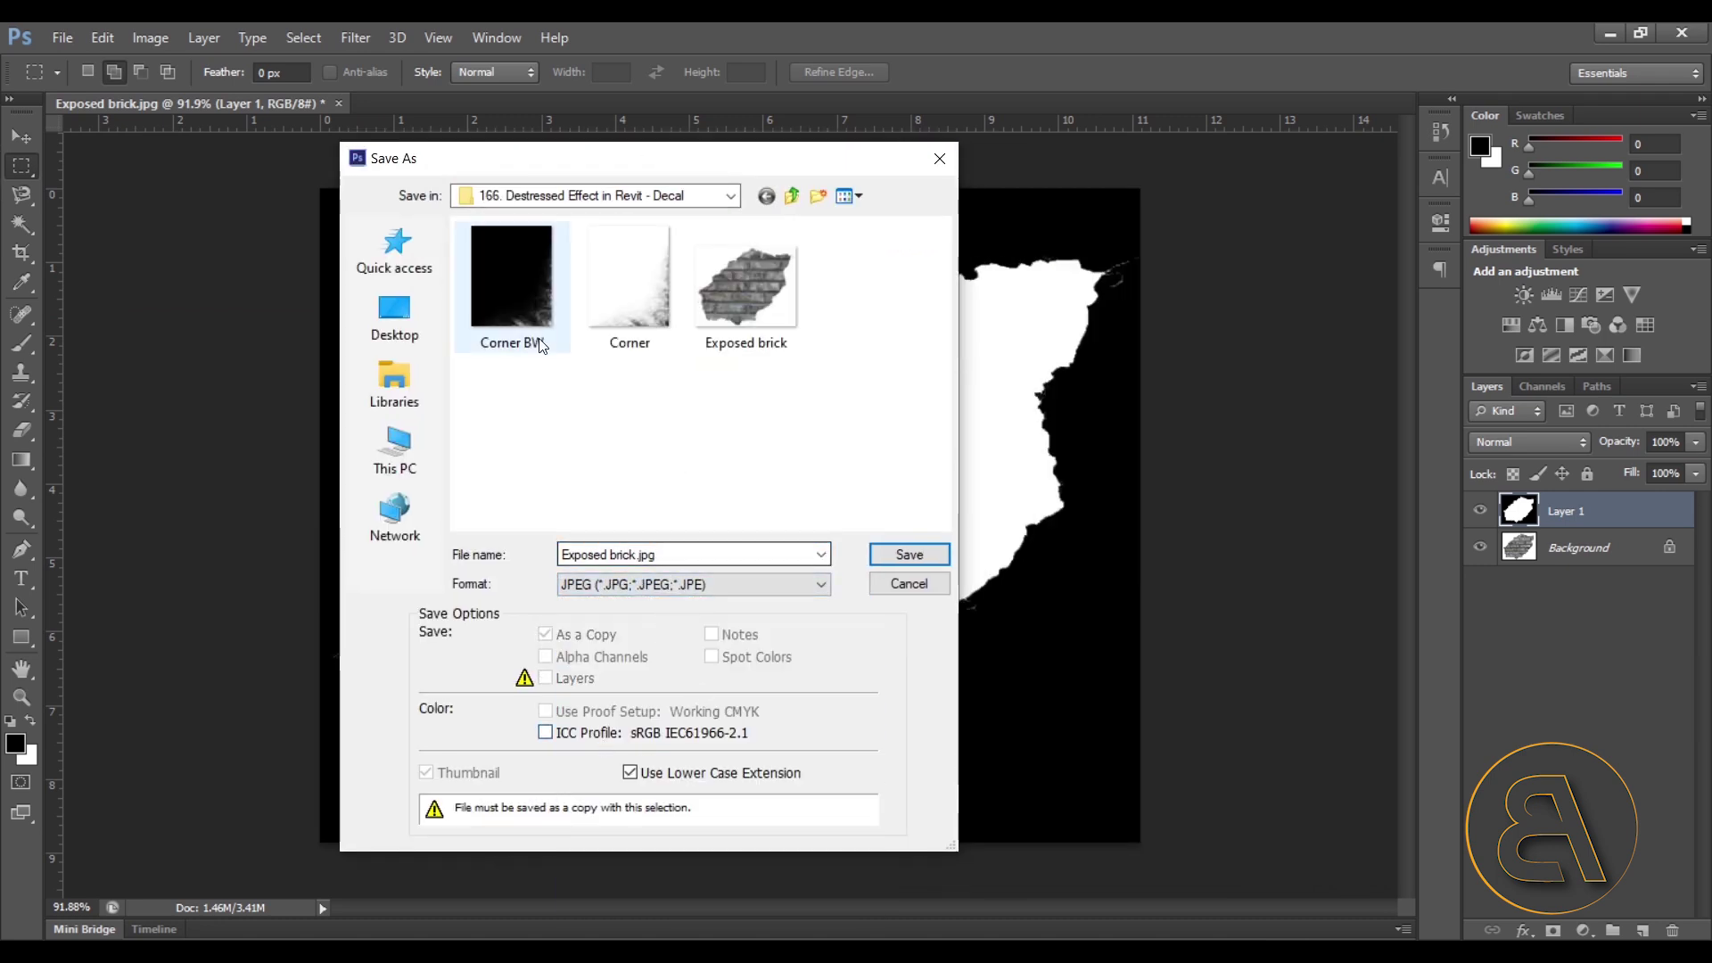
Step: Name the JPEG copy "Exposed brick BW" and save it with Maximum quality 12
click(738, 321)
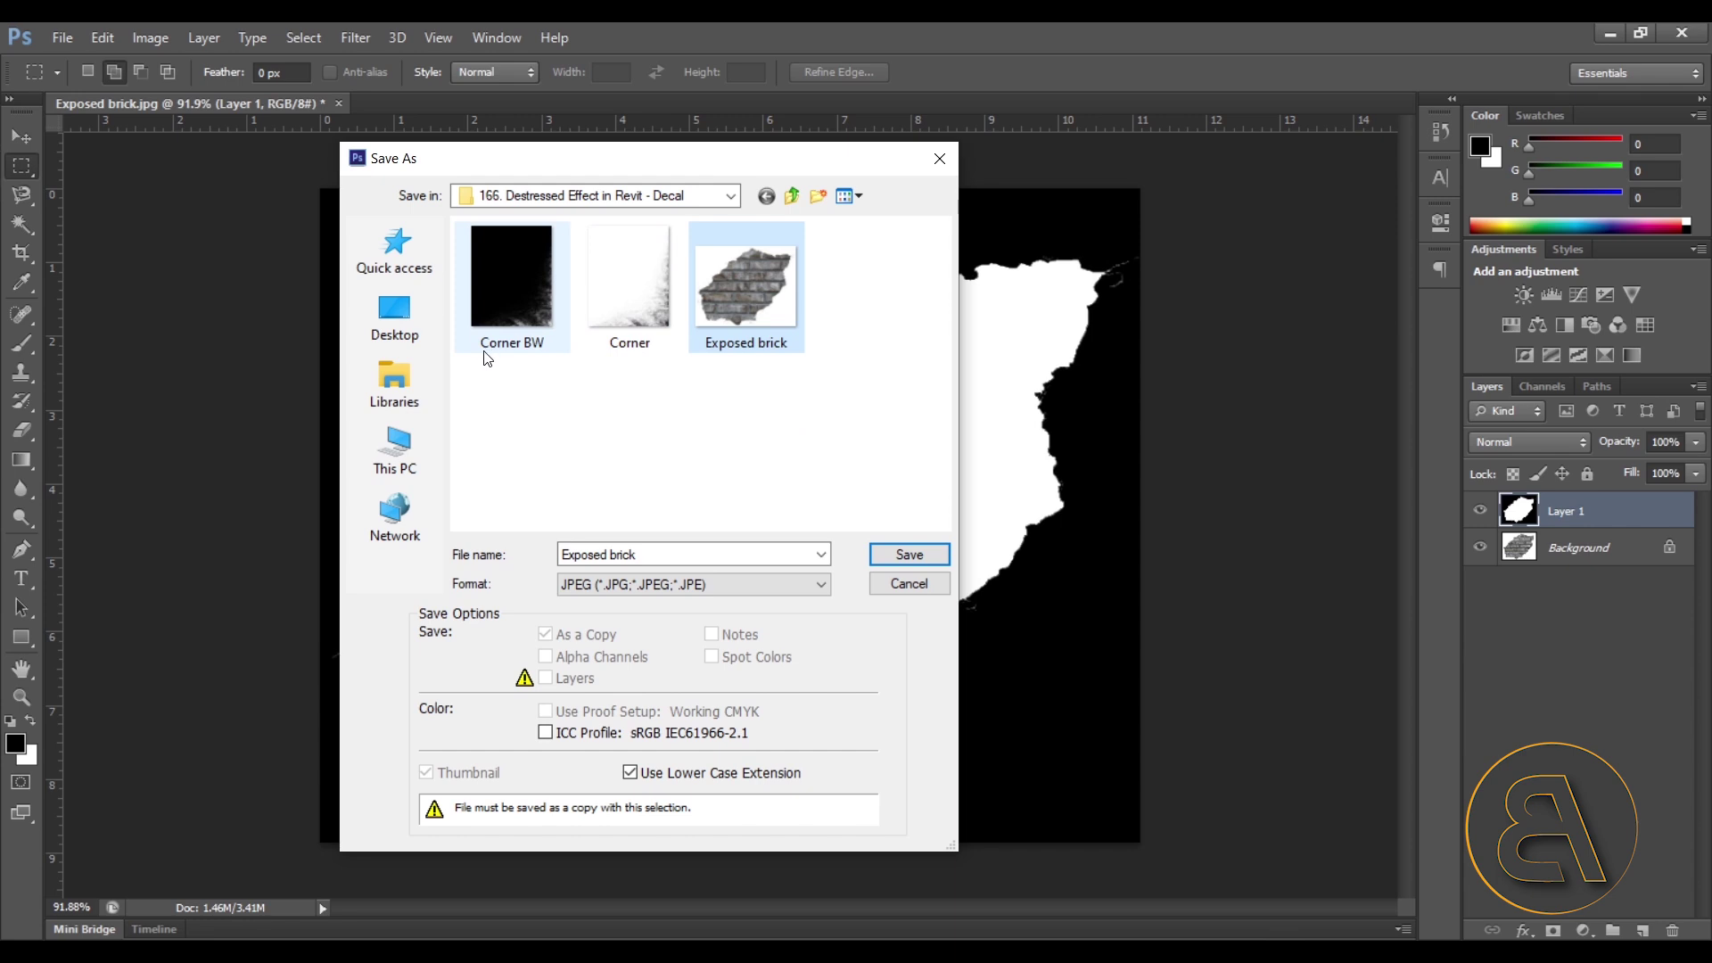
click(659, 553)
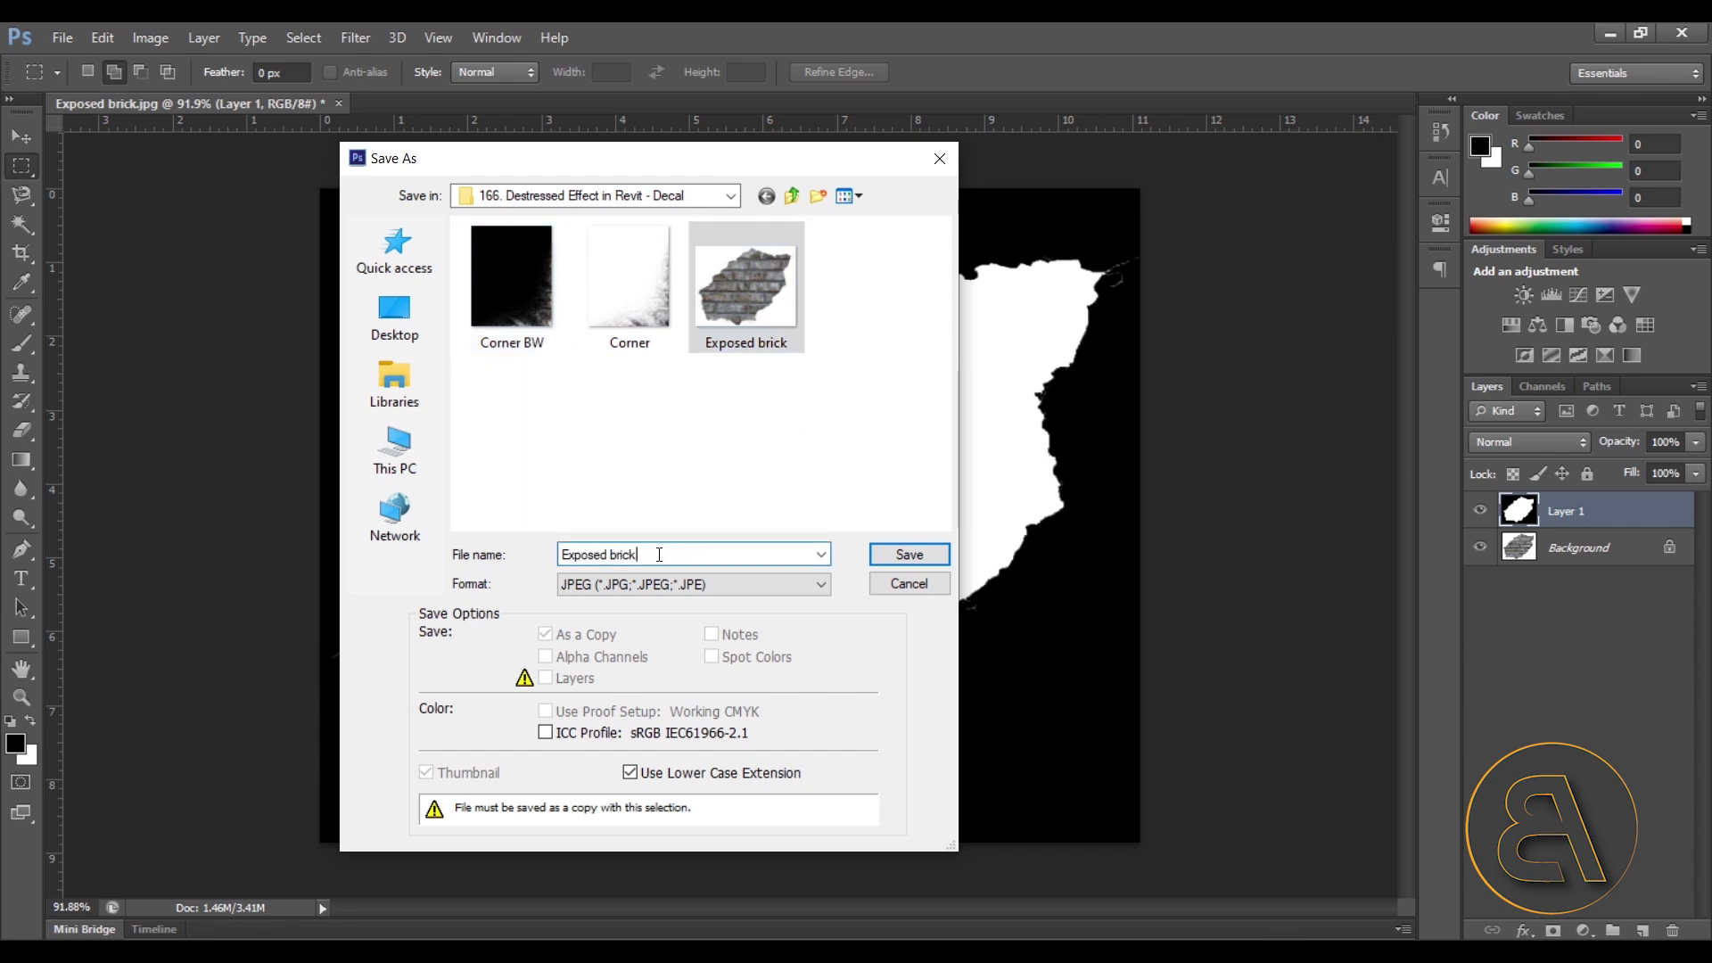
text(BW)
click(909, 555)
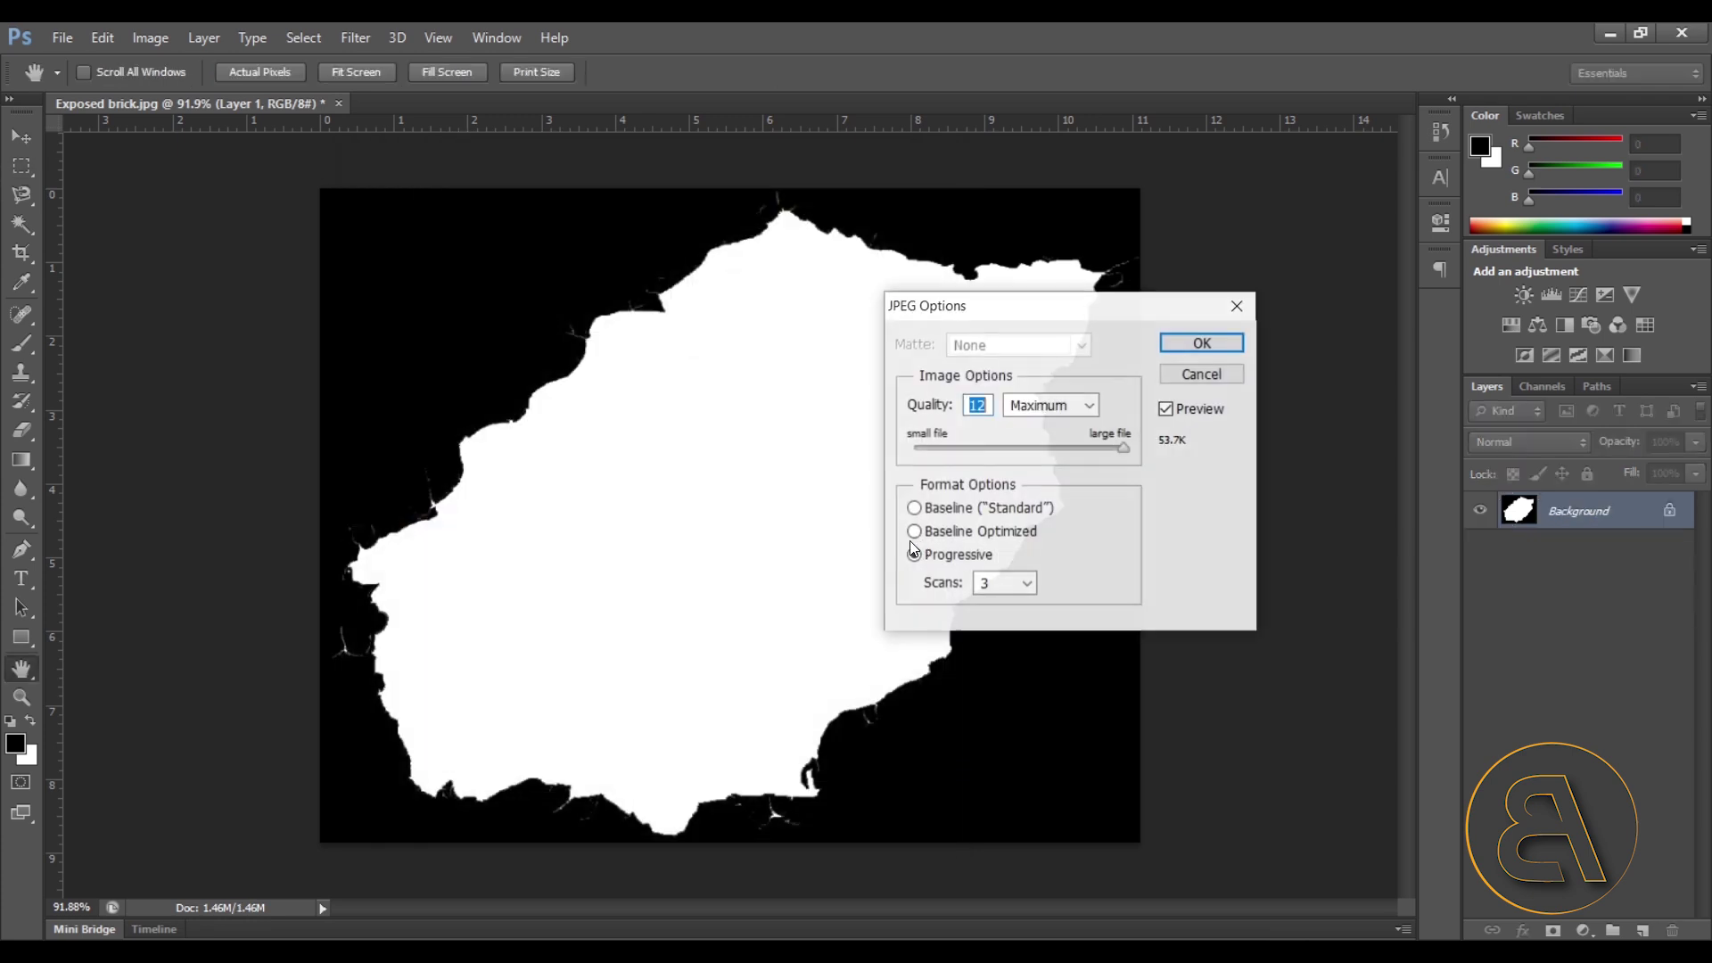
click(1184, 346)
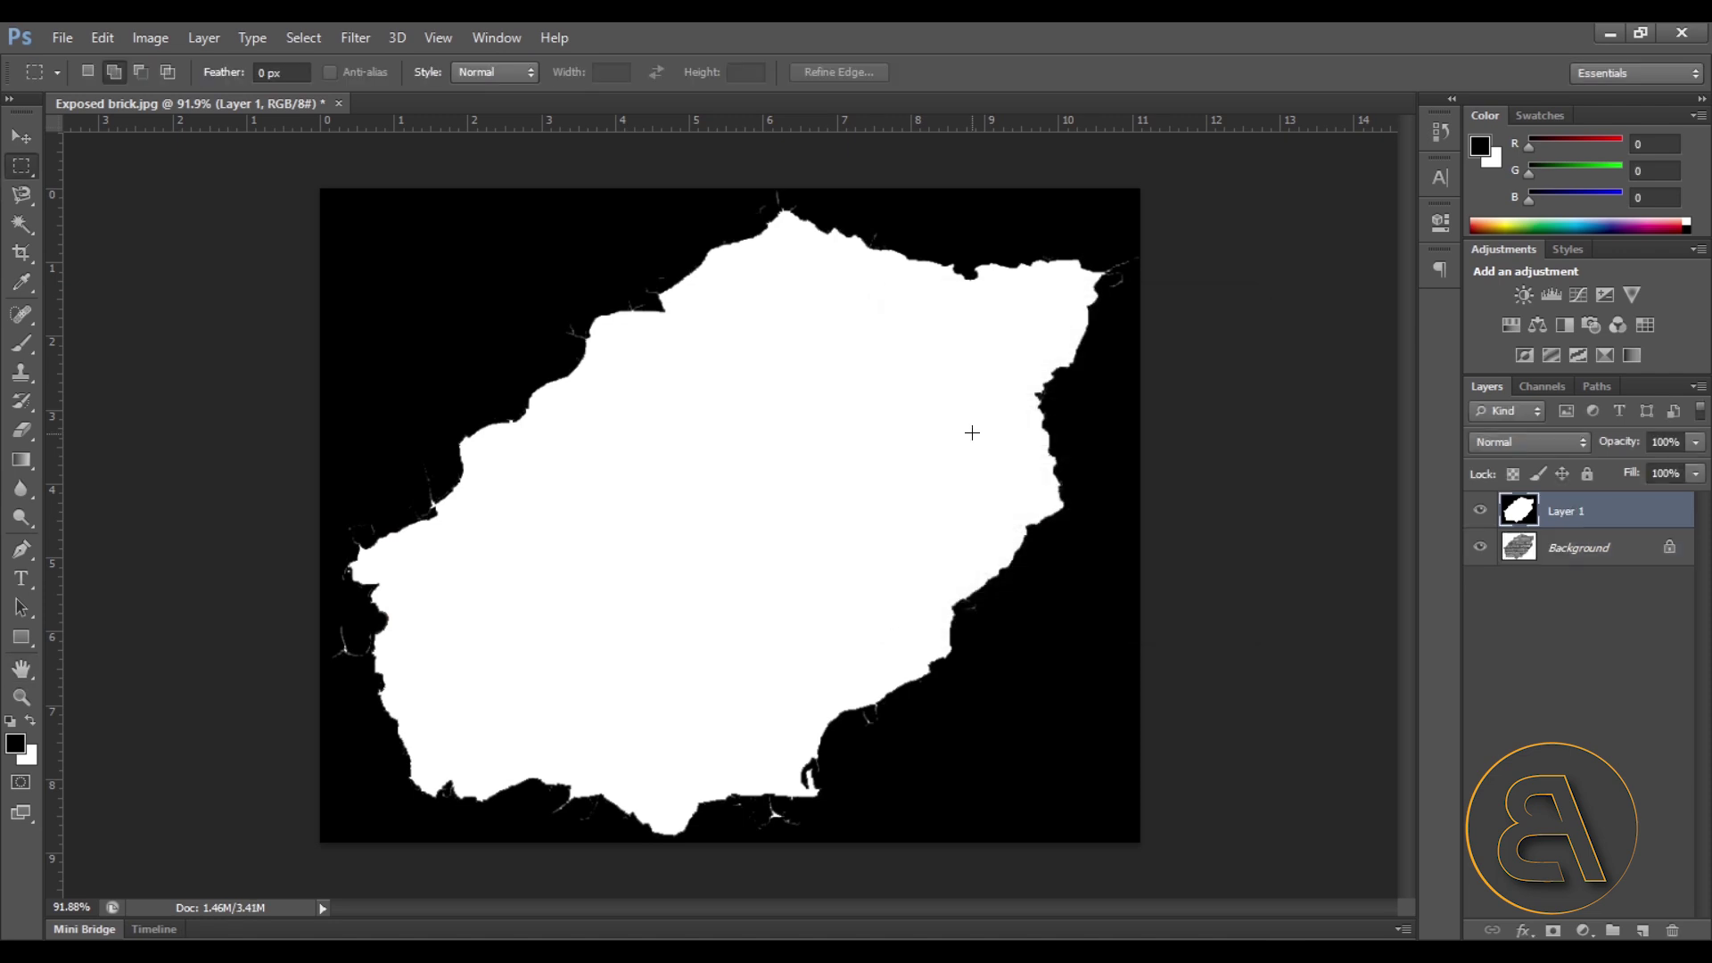
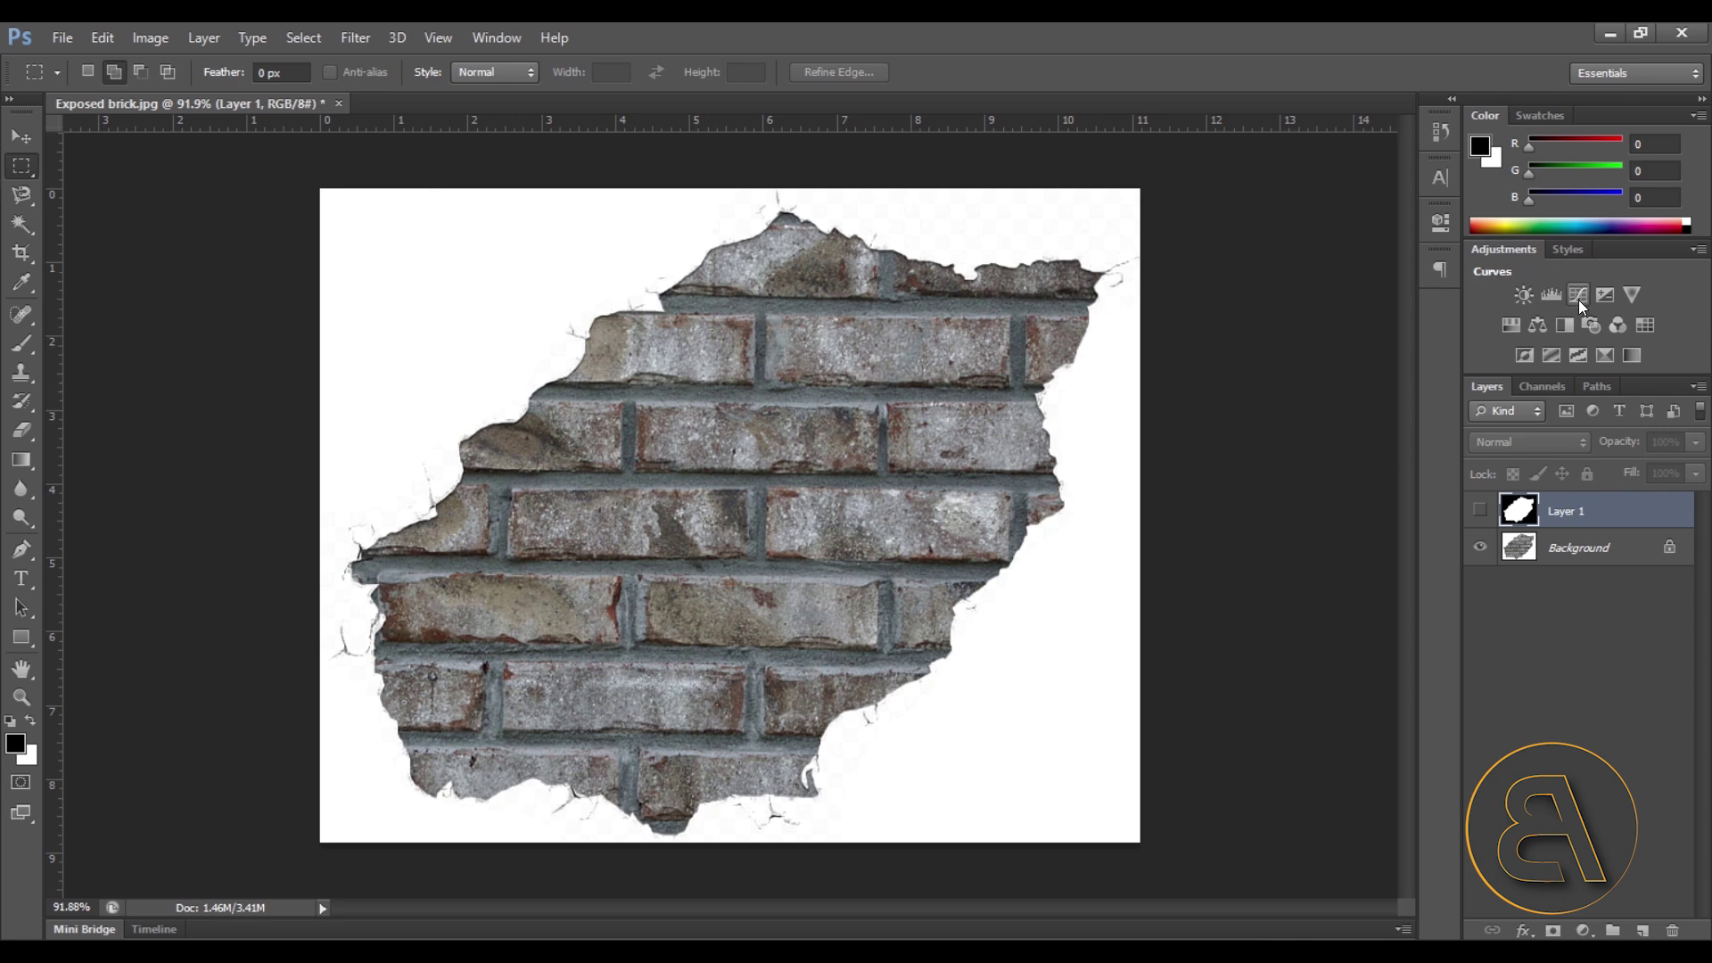
Step: Add a Vibrance adjustment layer above the Background and lower its saturation until the bricks look gray
click(1540, 540)
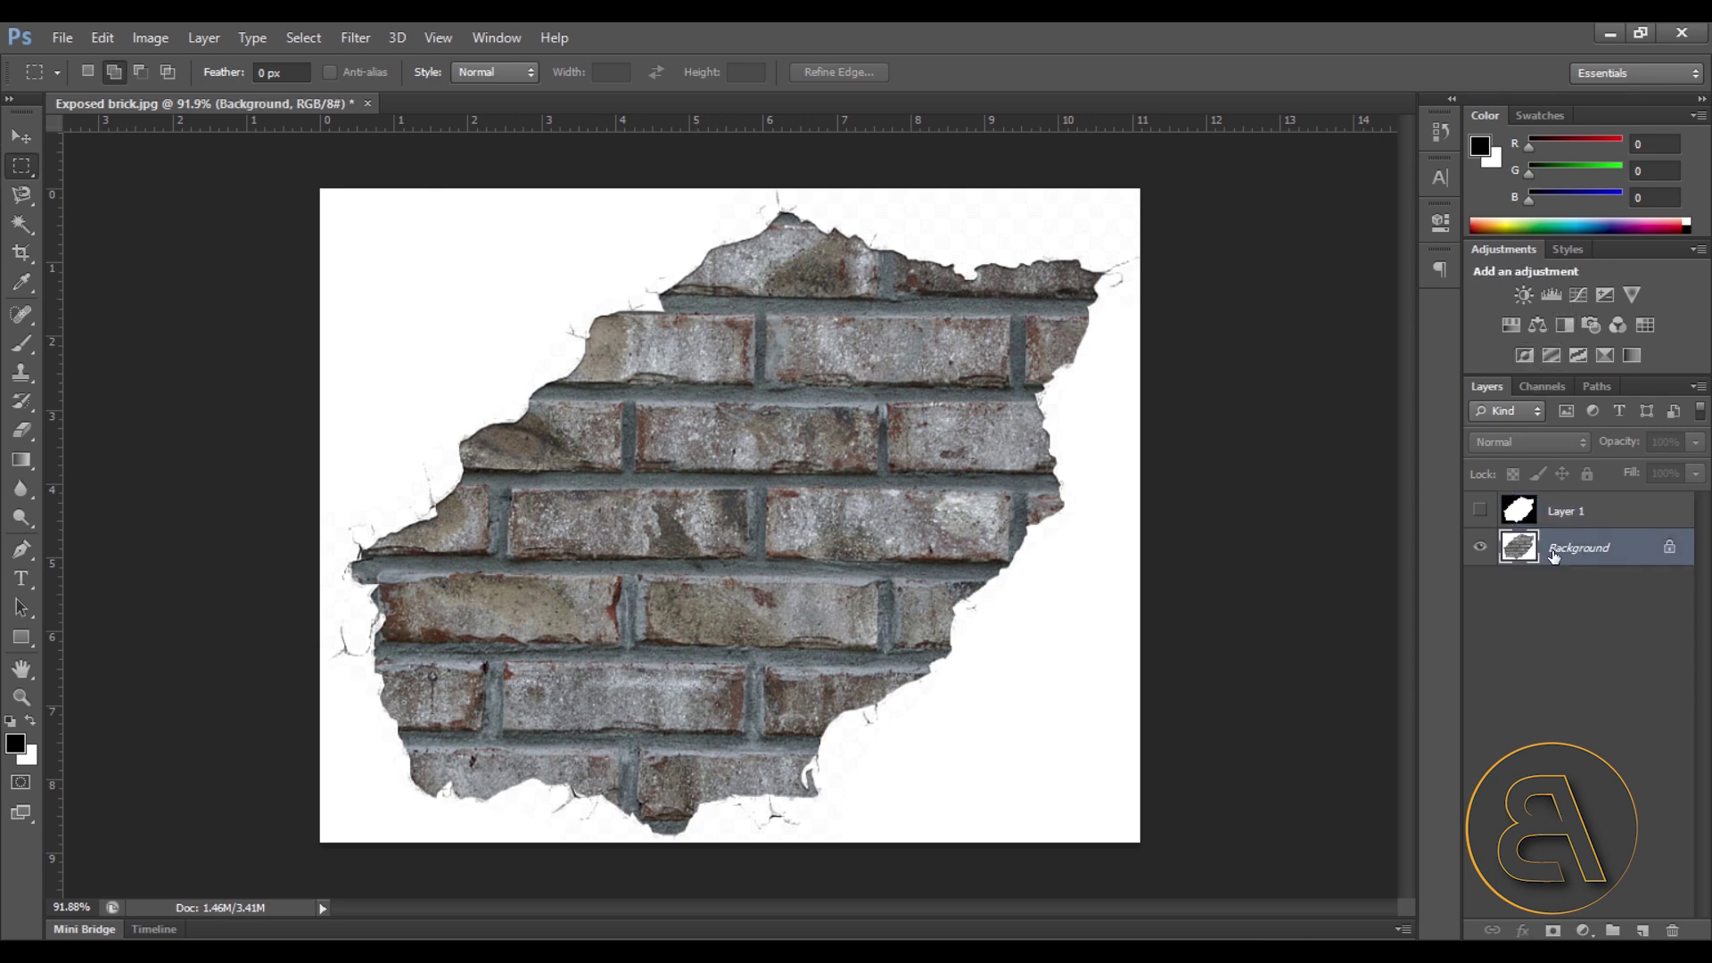
click(1641, 292)
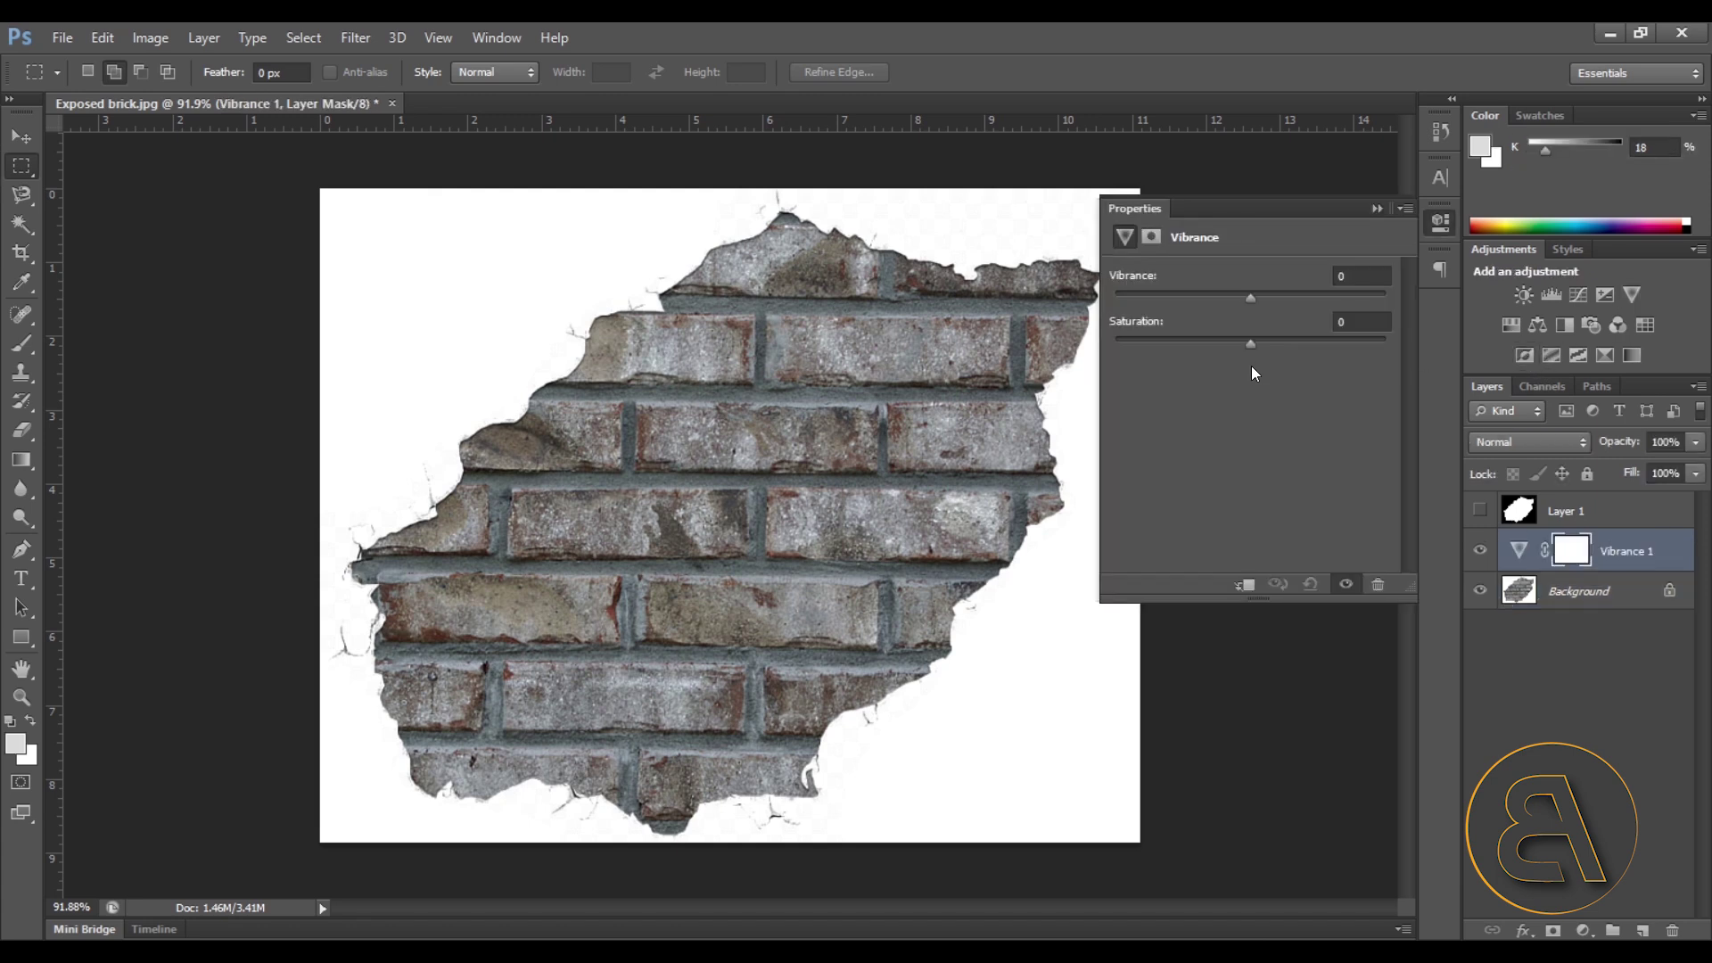
drag(1252, 343, 1012, 346)
mouse_move(1116, 342)
mouse_down()
mouse_move(1282, 346)
mouse_move(1116, 349)
mouse_move(1239, 353)
mouse_move(1135, 366)
mouse_up()
click(1378, 209)
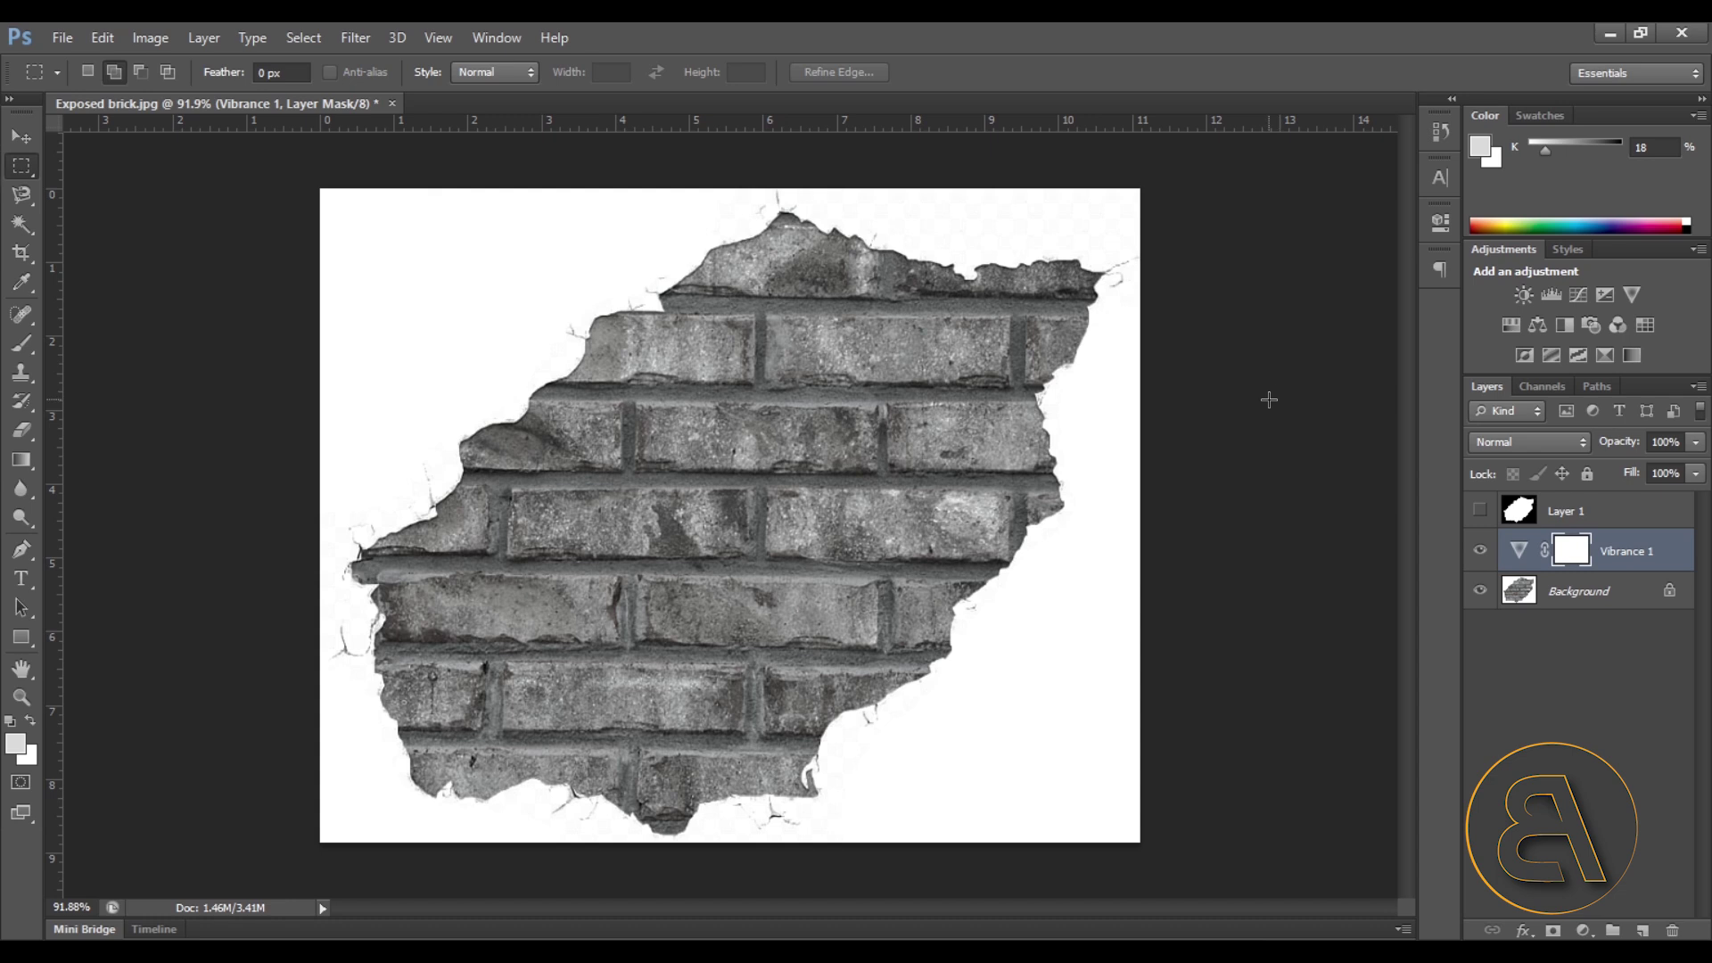
Step: Activate the Polygonal Lasso tool and add a new empty layer directly above the Vibrance adjustment layer
click(19, 223)
click(17, 198)
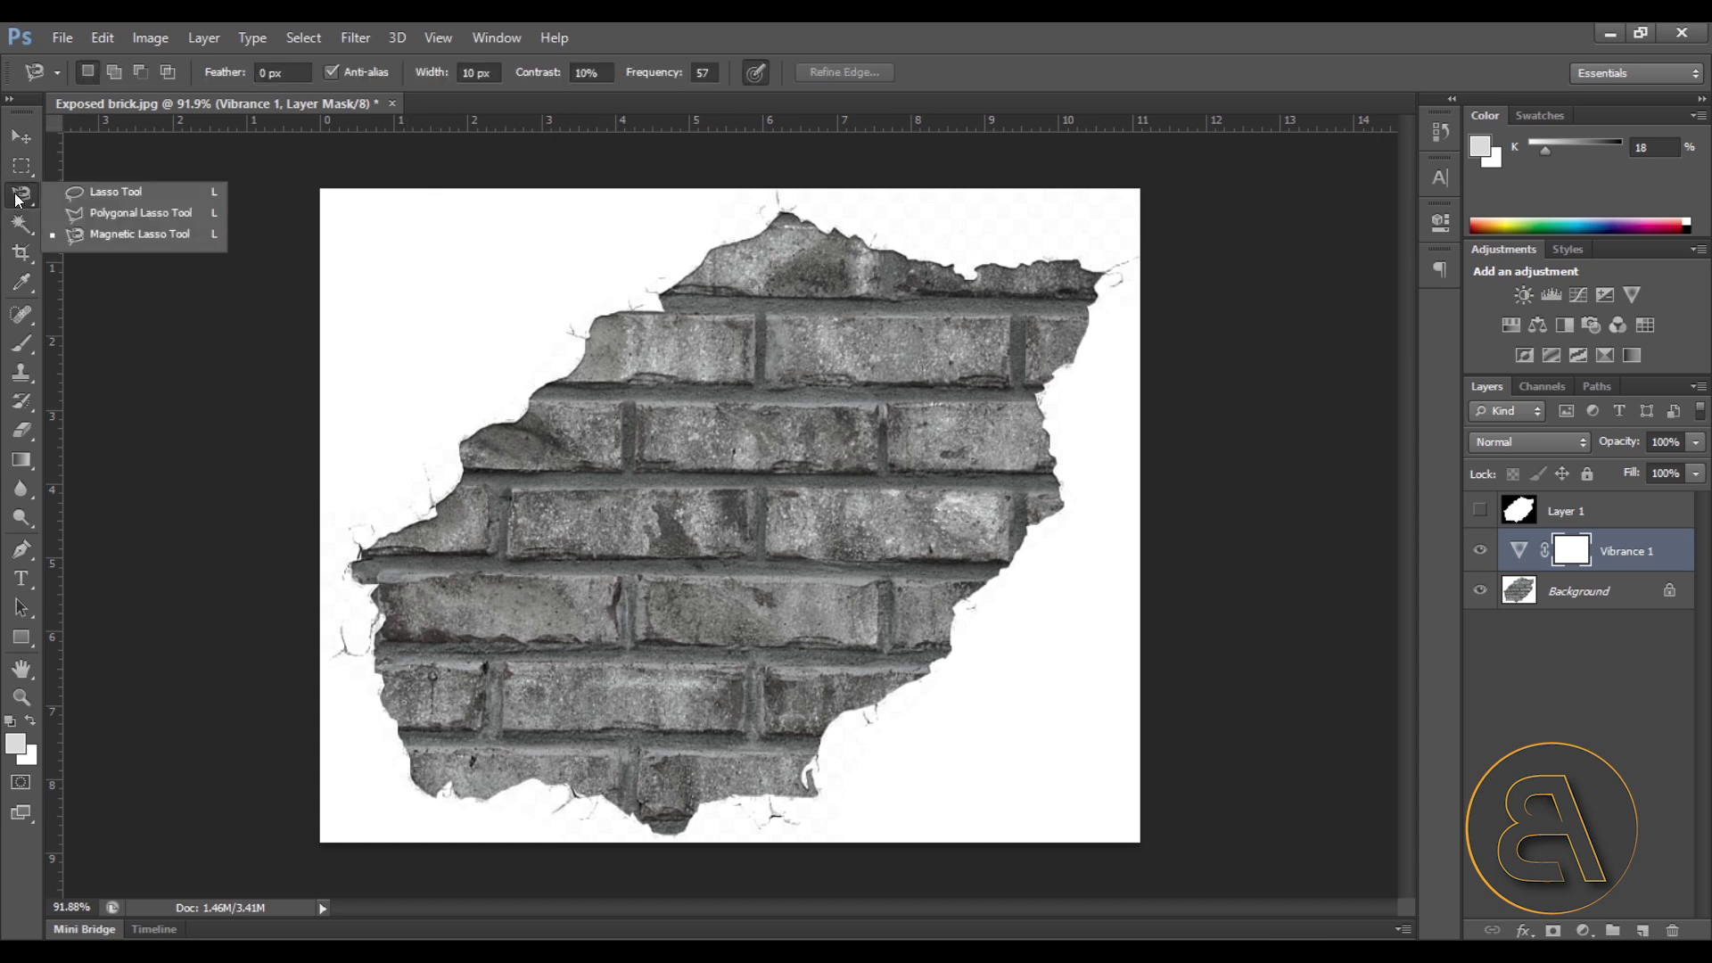
click(89, 214)
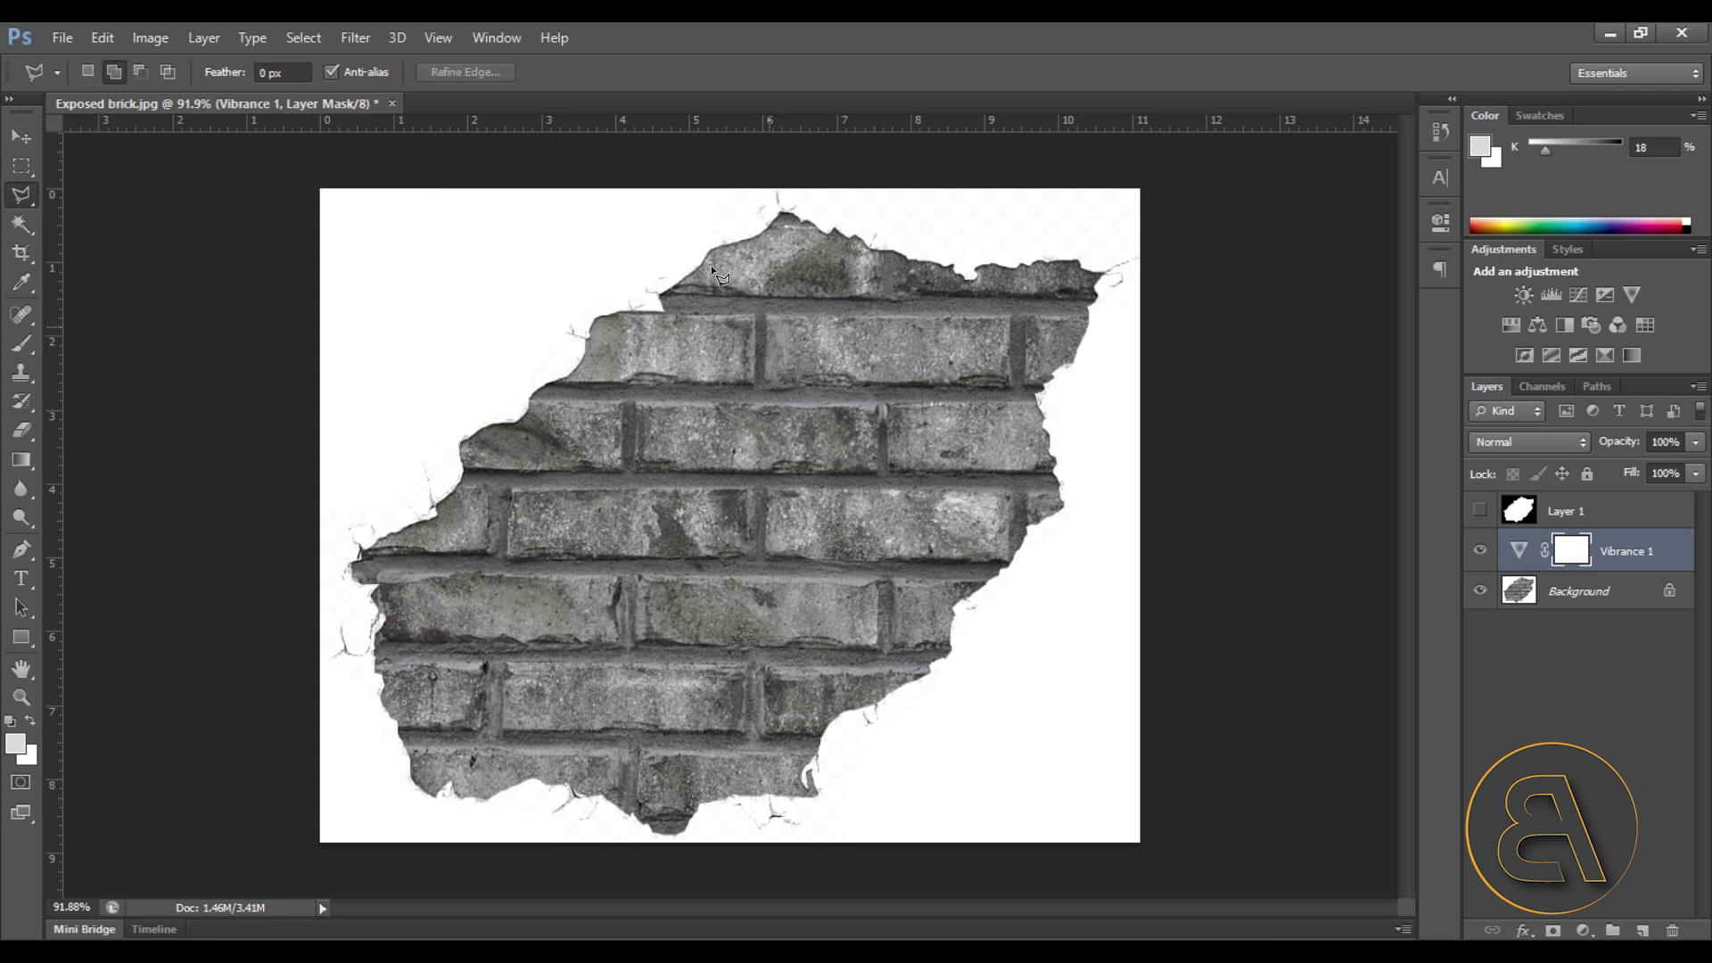
alt+scroll(767, 324, up, 3)
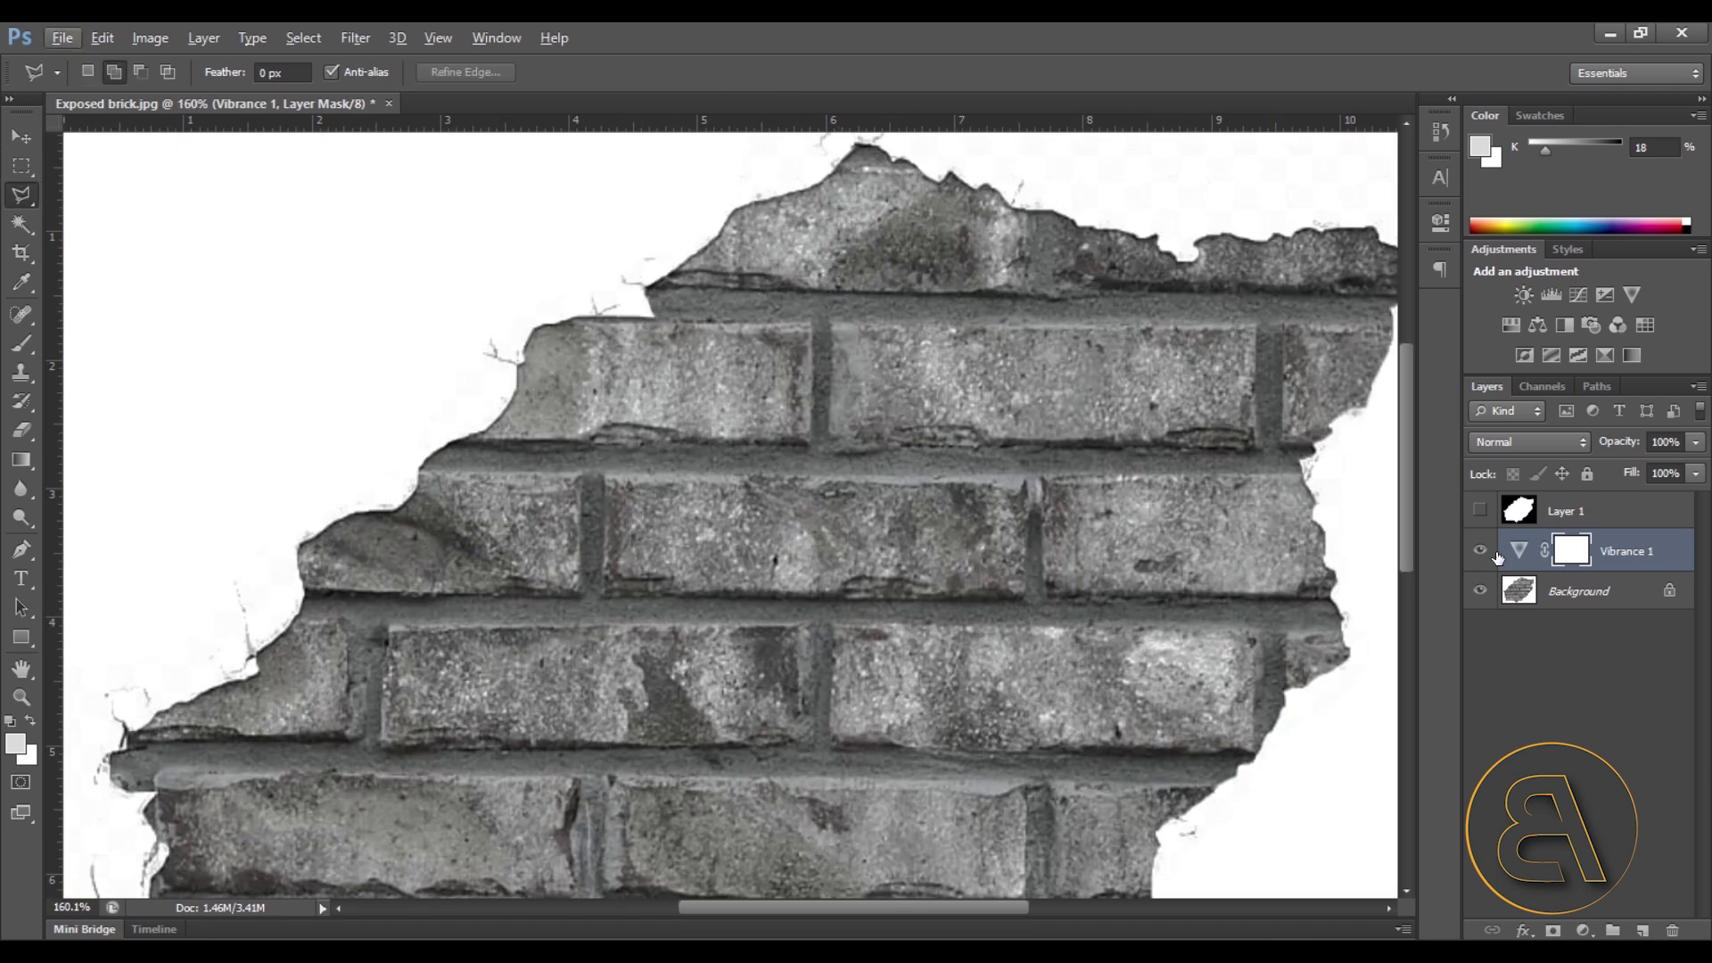
click(1535, 588)
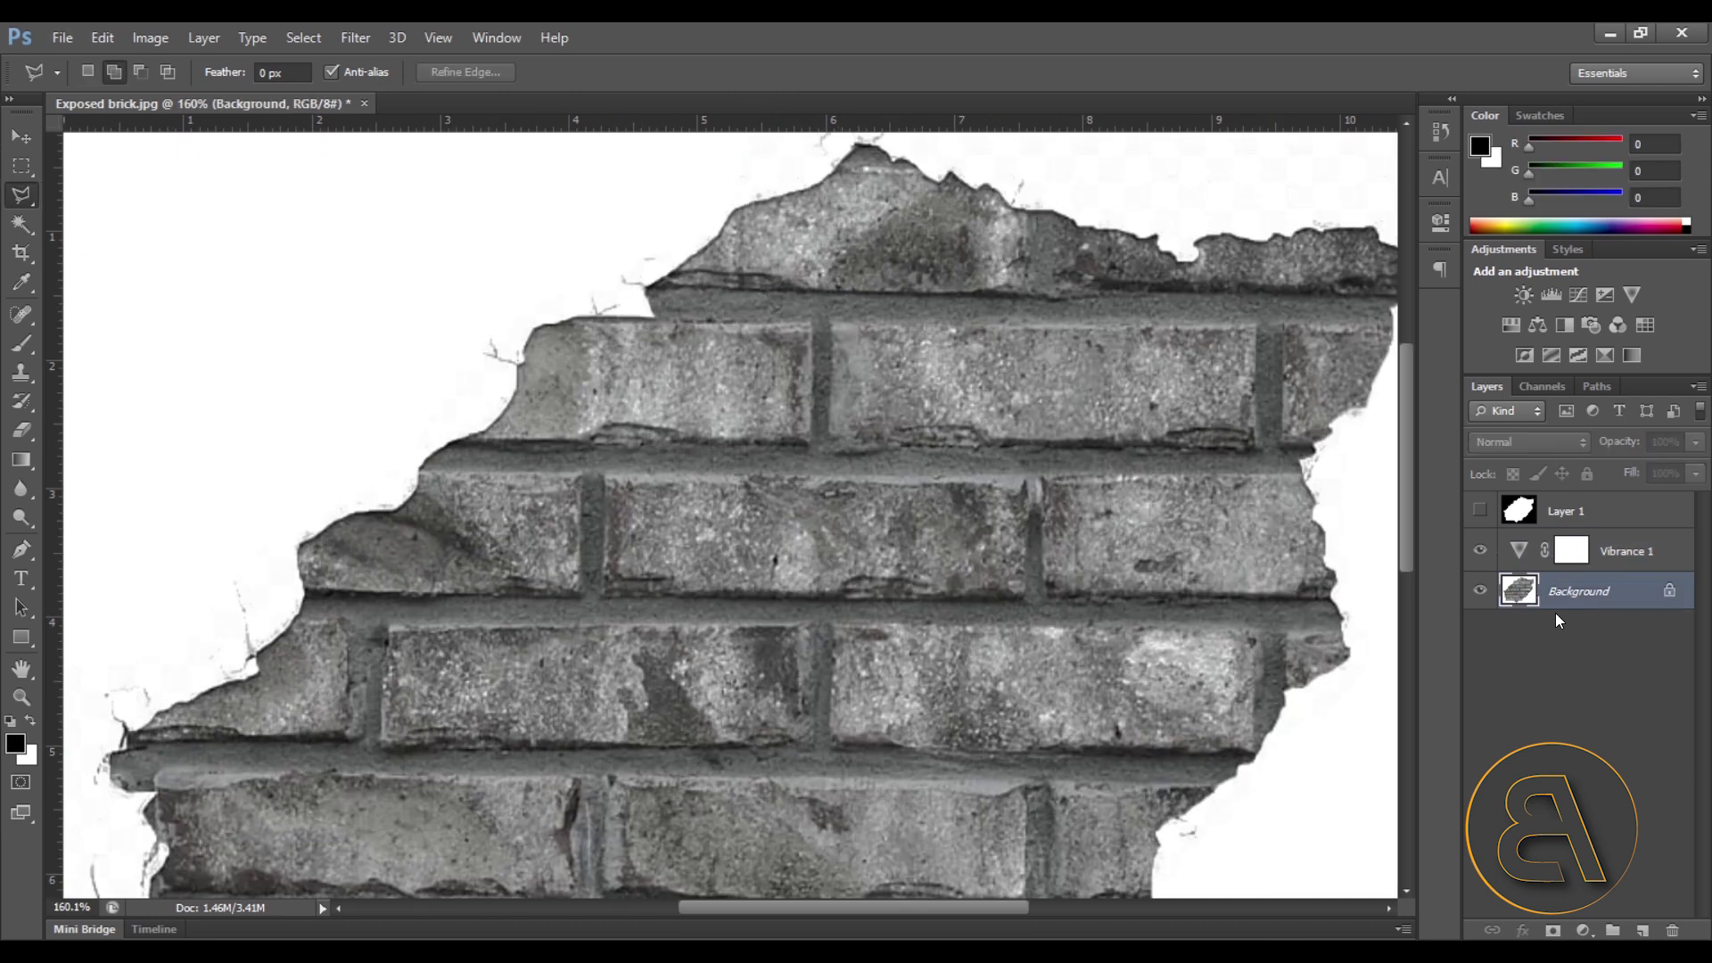
click(1642, 930)
drag(1582, 604, 1587, 532)
Step: Outline the topmost horizontal mortar joint as a selection with the Polygonal Lasso
alt+scroll(558, 301, down, 2)
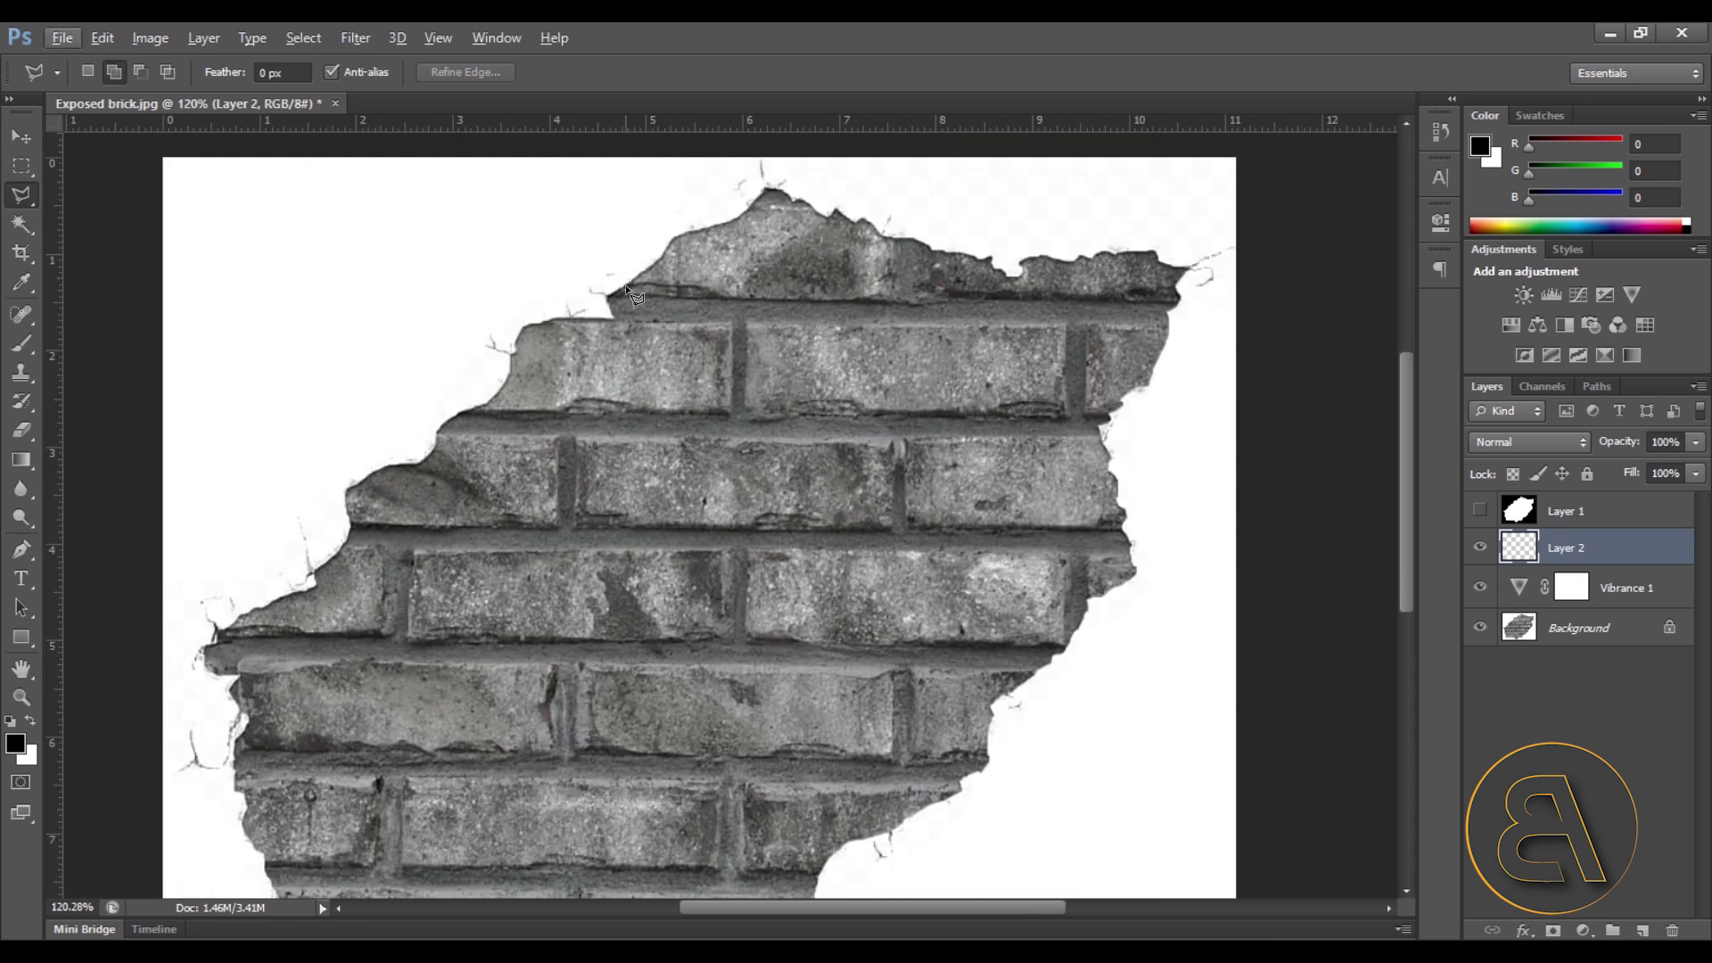
click(607, 297)
click(1209, 301)
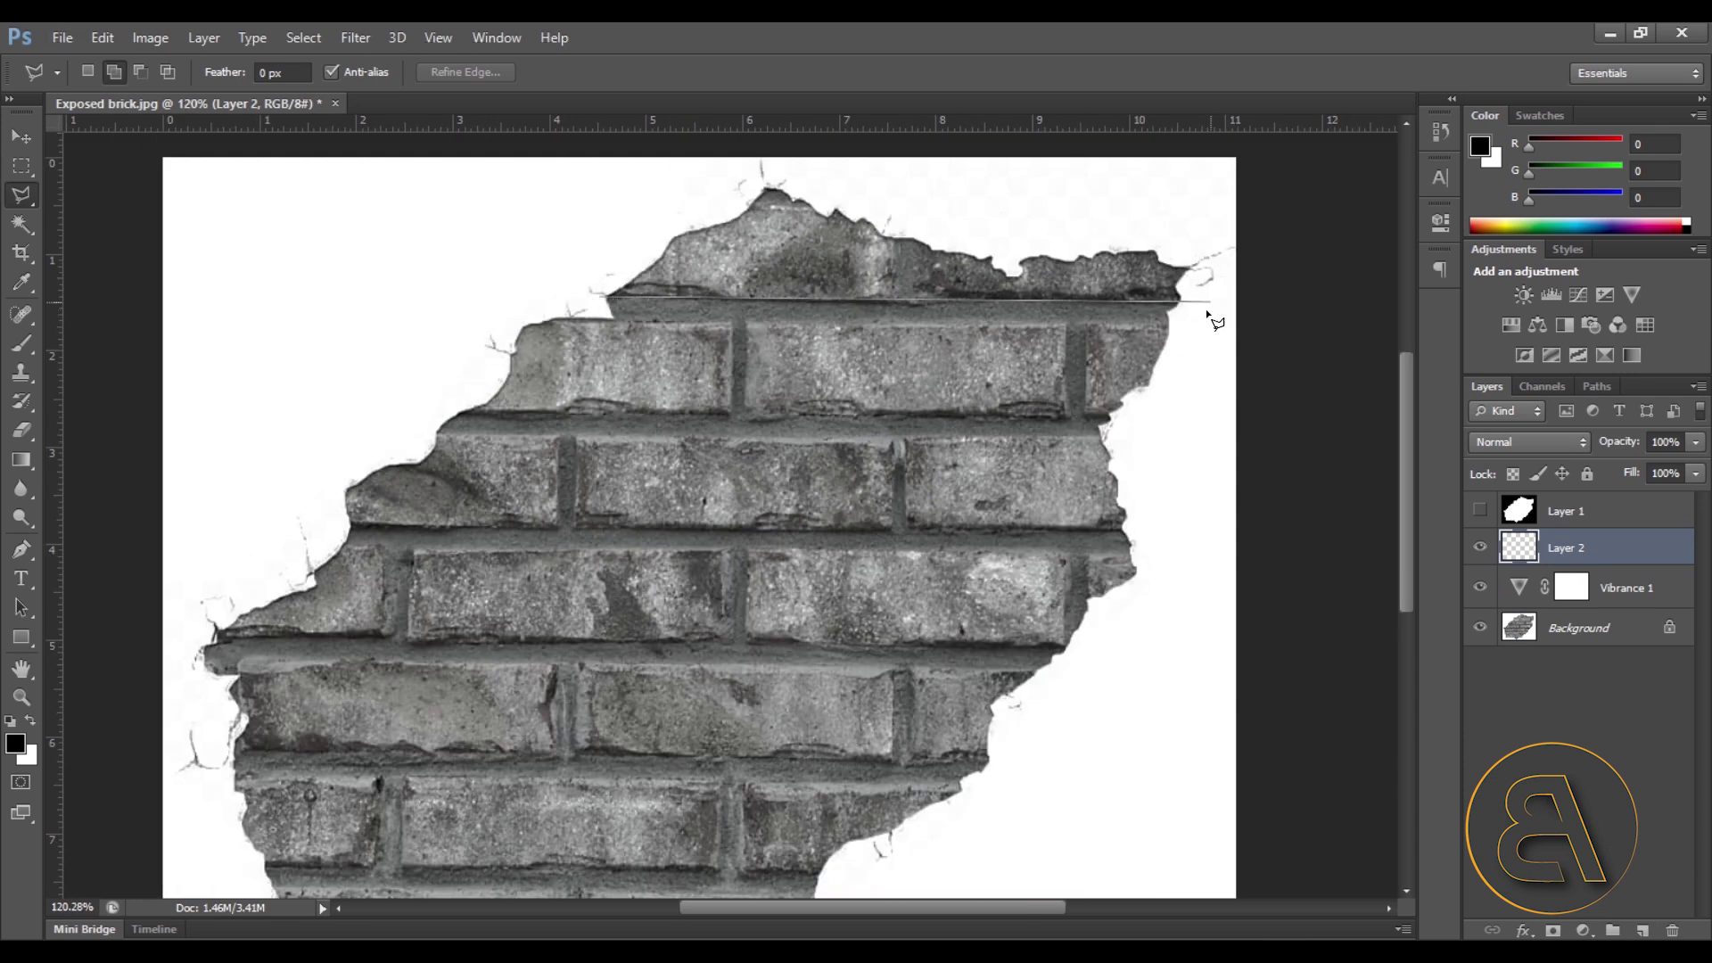
click(1169, 325)
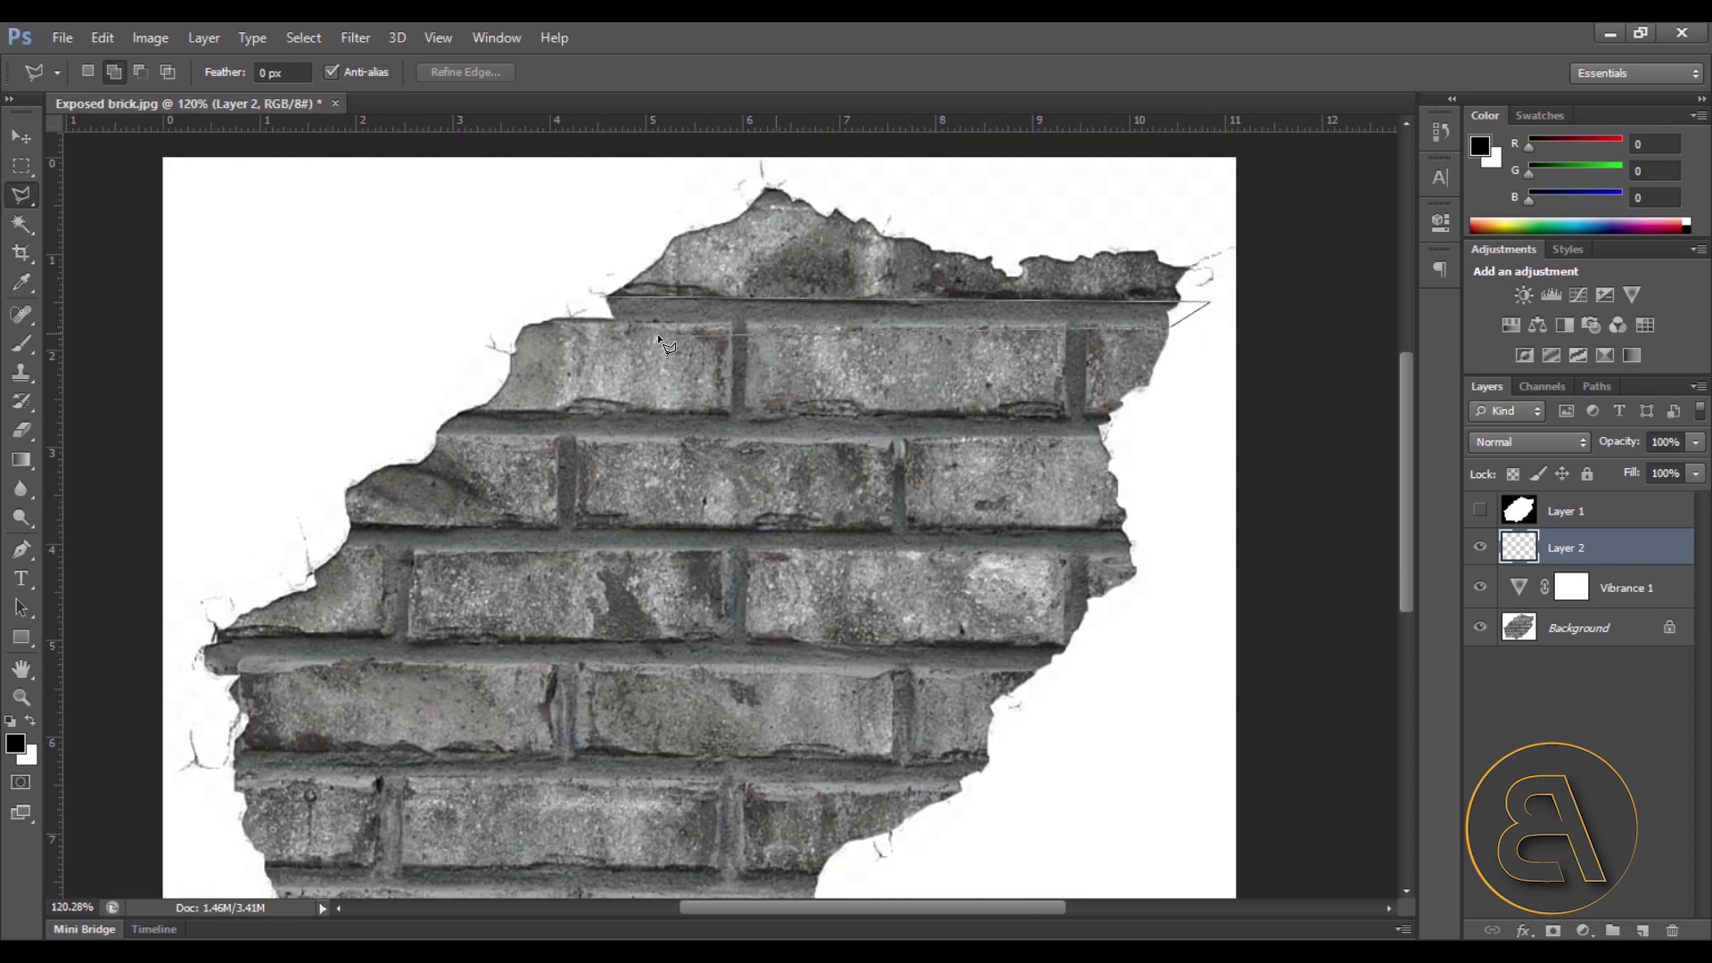
click(533, 319)
double_click(535, 301)
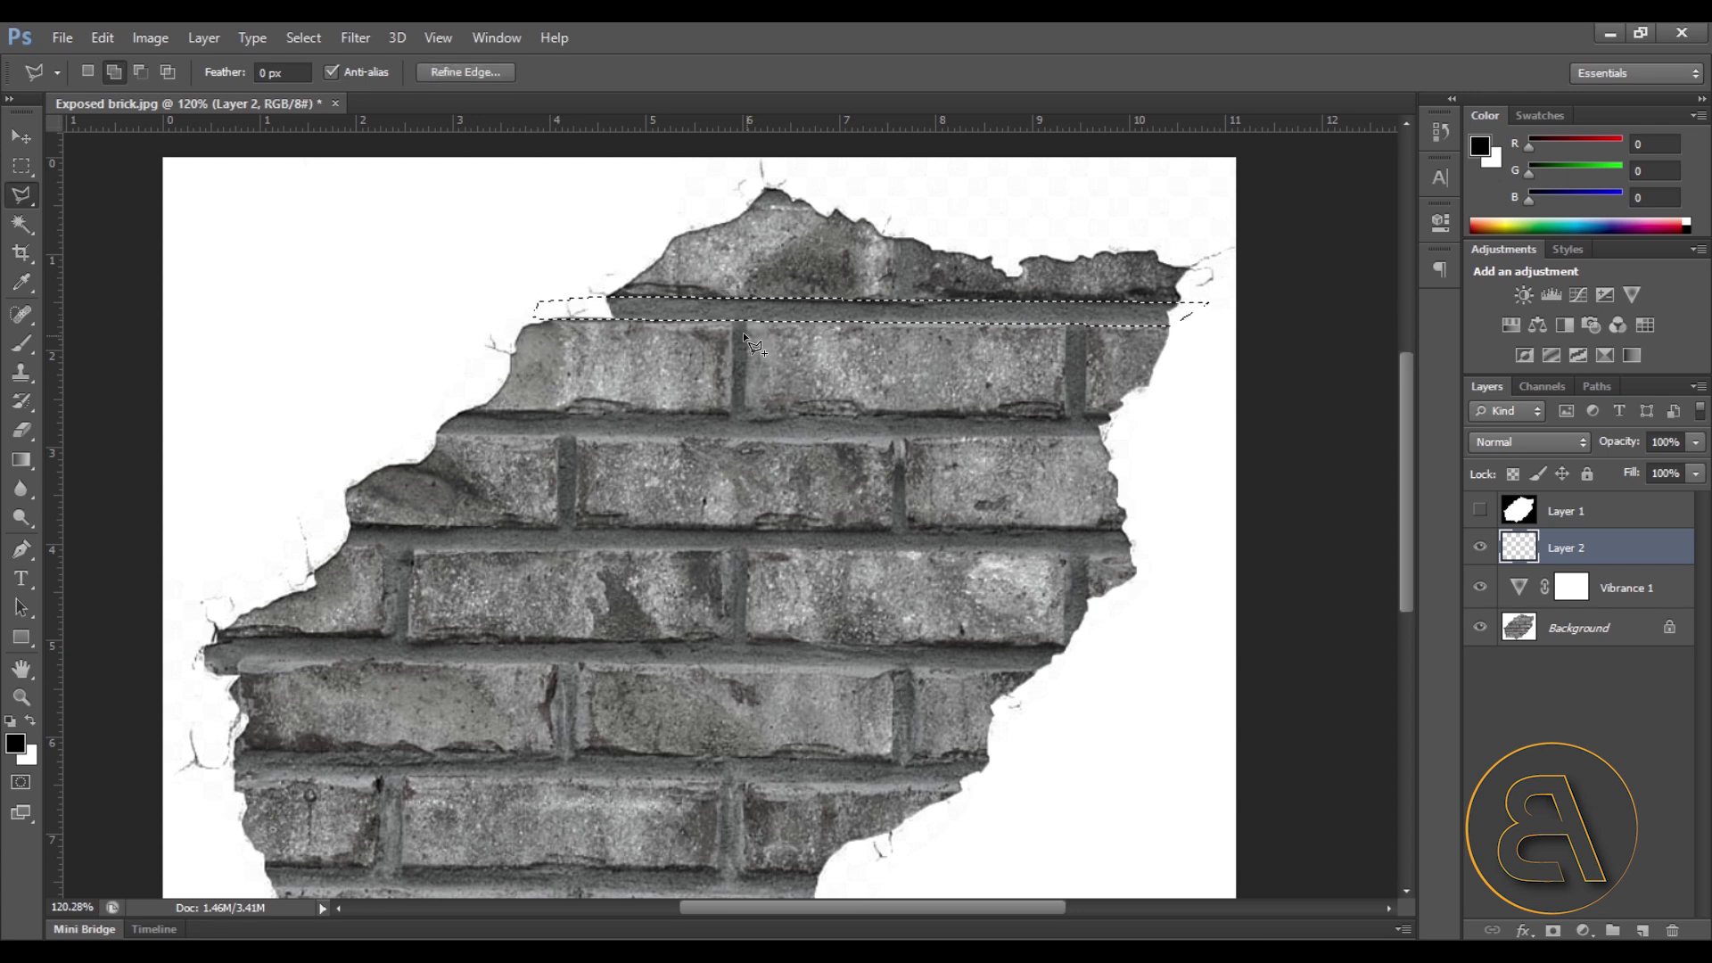
Step: Add to the selection the vertical joint below the topmost mortar line and the right vertical joint one brick row lower
click(114, 71)
click(731, 423)
click(746, 422)
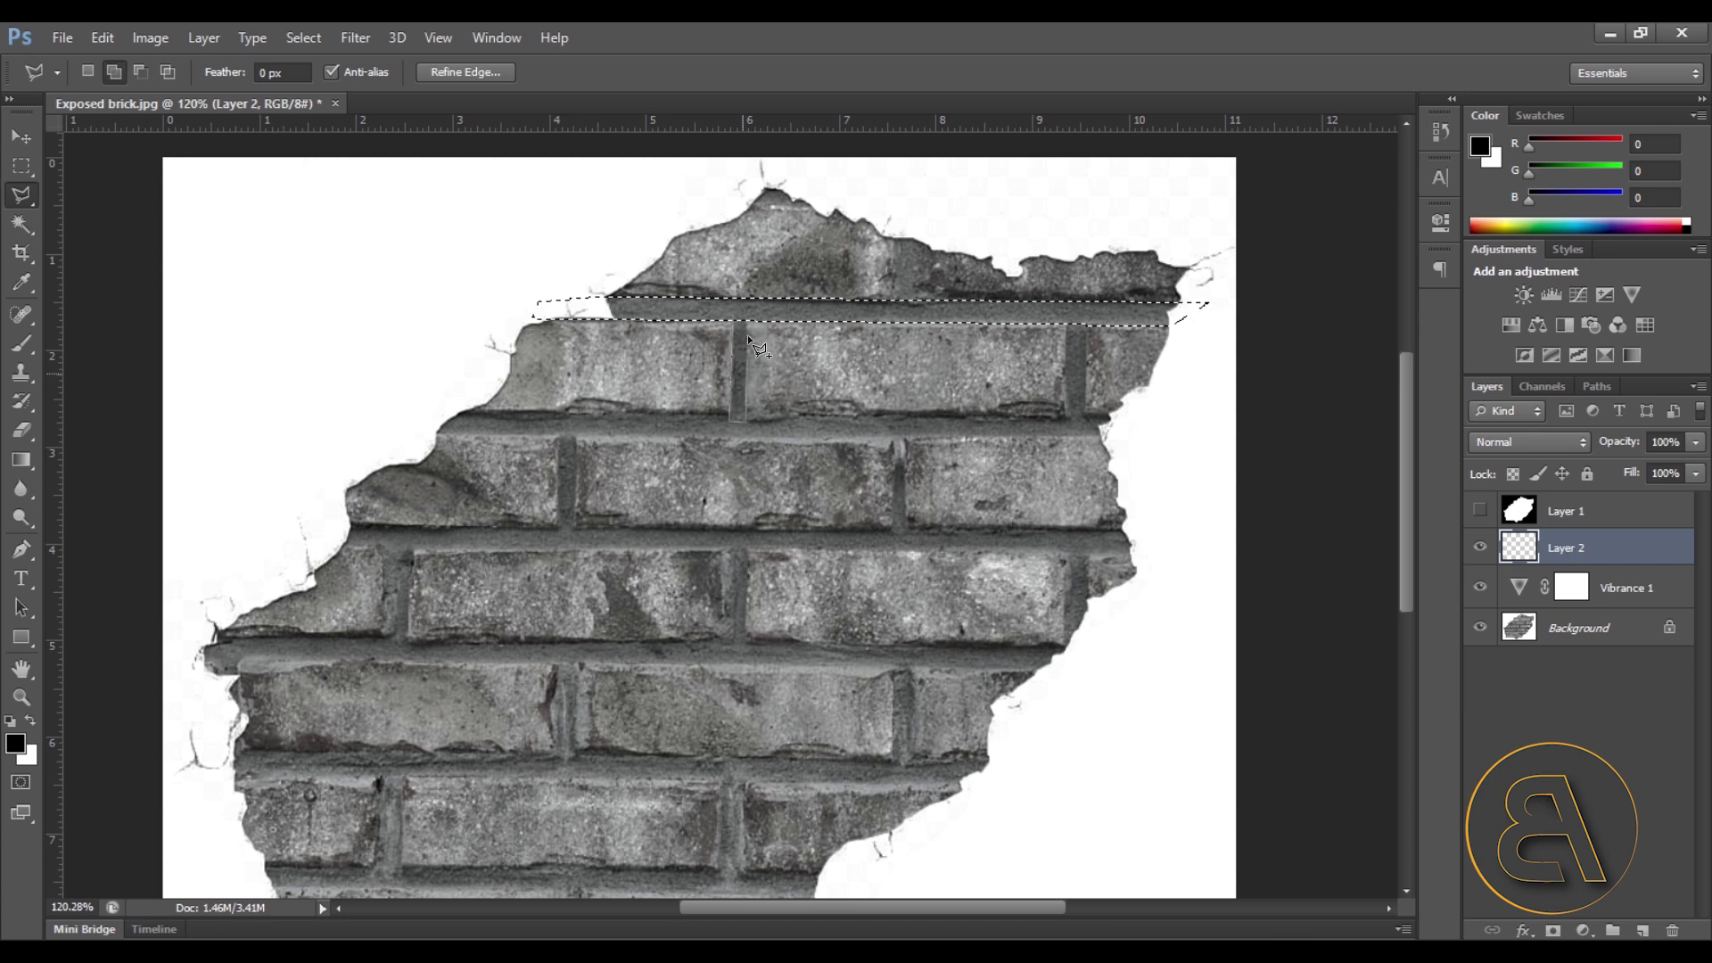
click(747, 305)
click(894, 437)
click(891, 534)
click(905, 536)
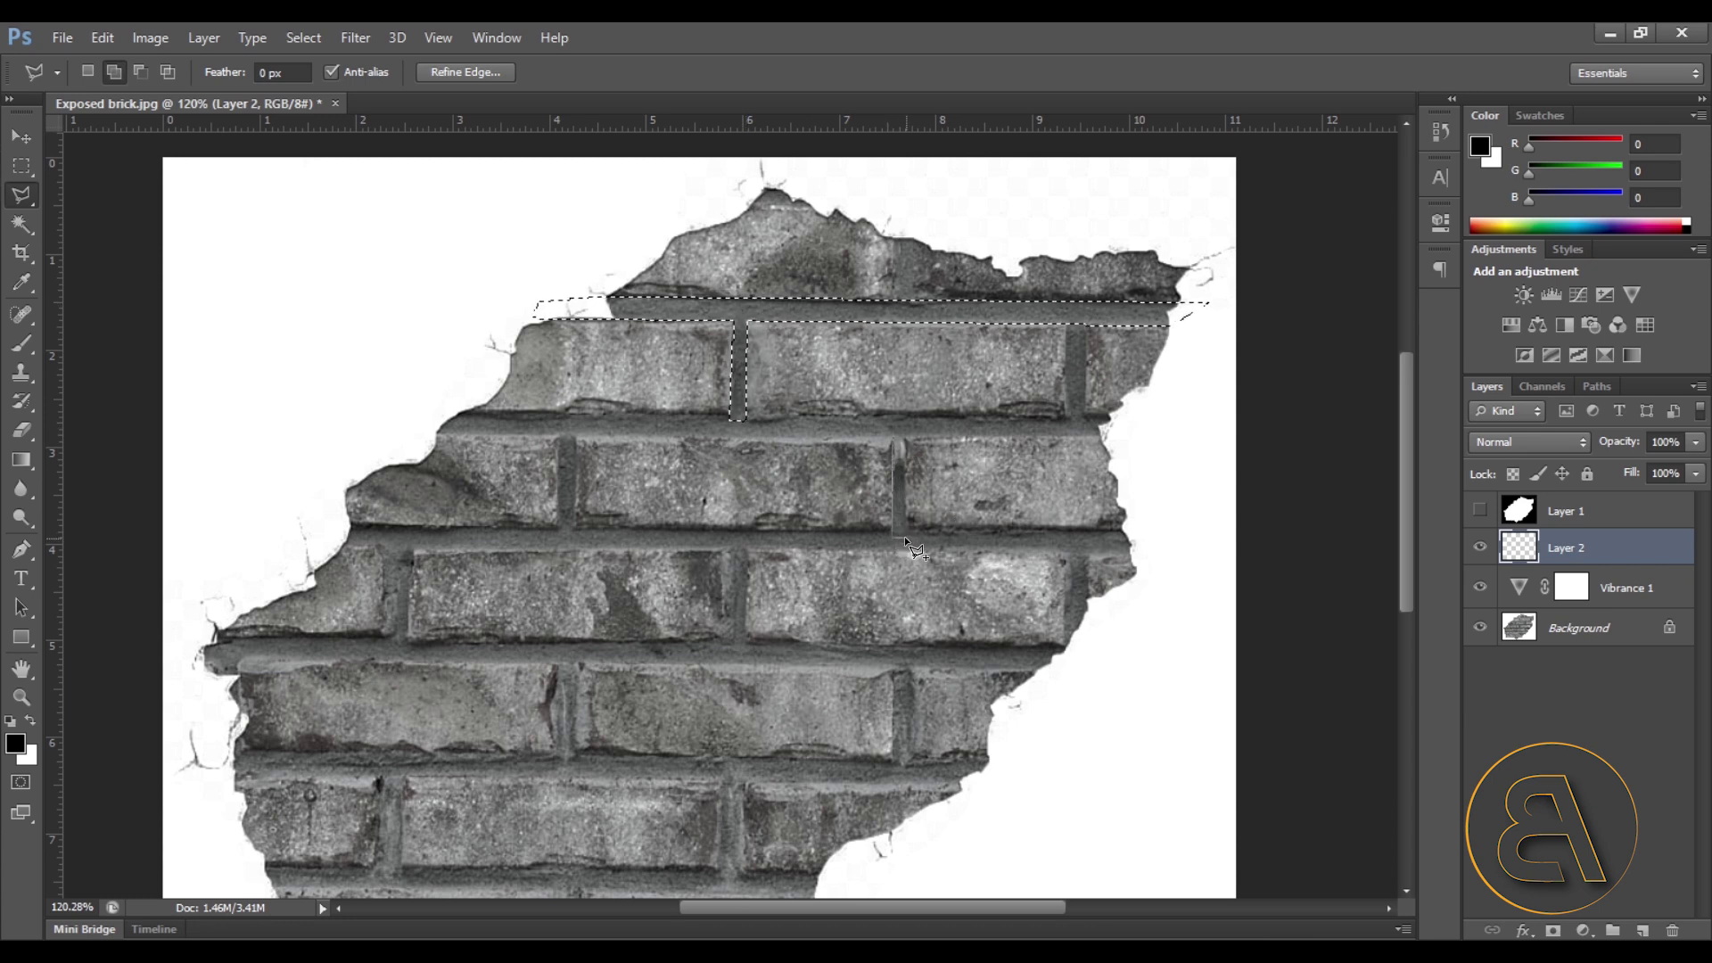
double_click(903, 429)
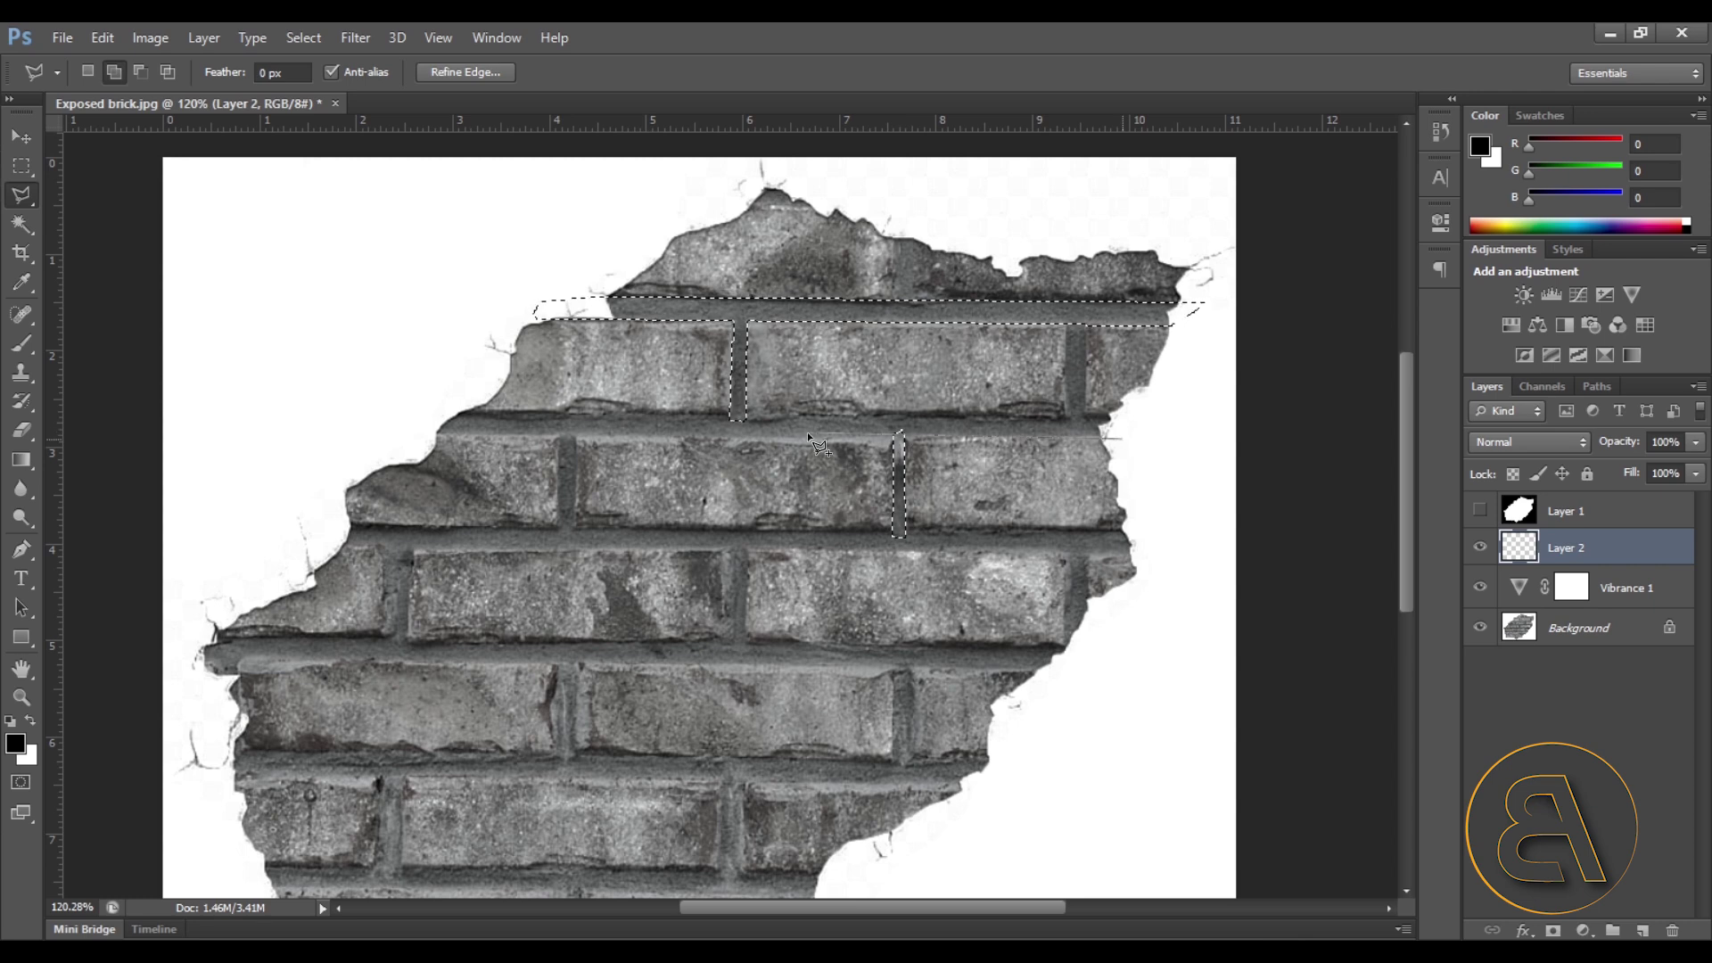
Step: Add the second horizontal mortar joint from the top, across the full width of the bricks, to the selection
click(437, 435)
click(408, 434)
click(409, 408)
click(1131, 415)
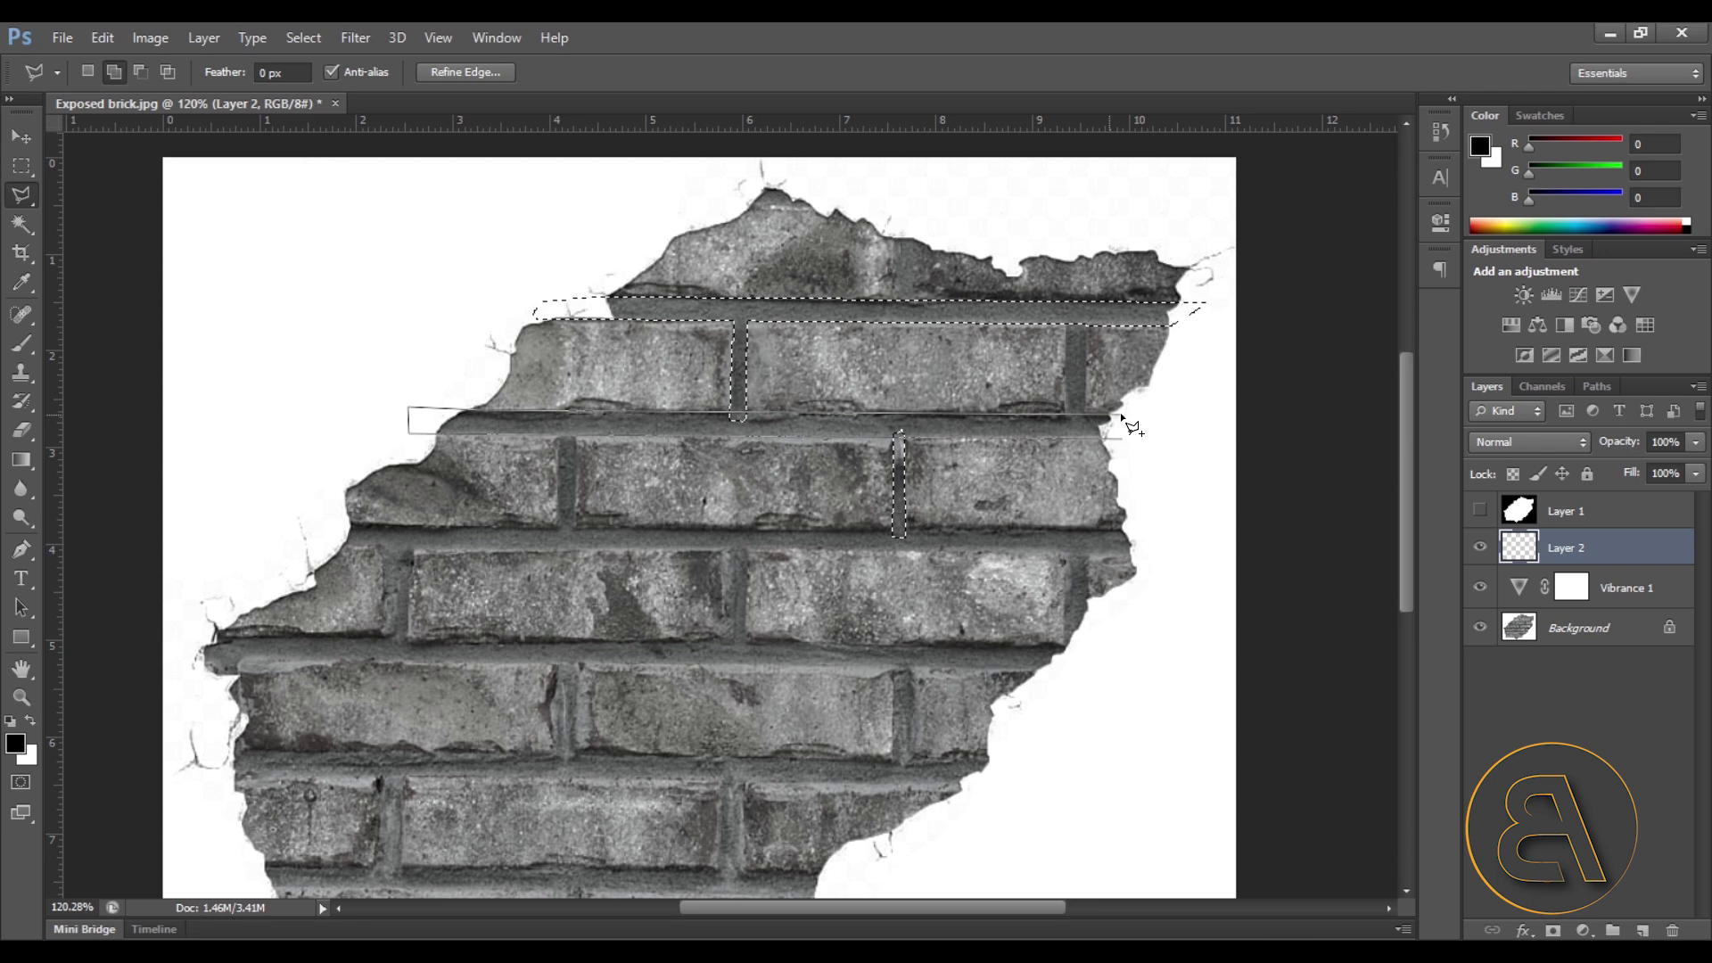
double_click(1130, 439)
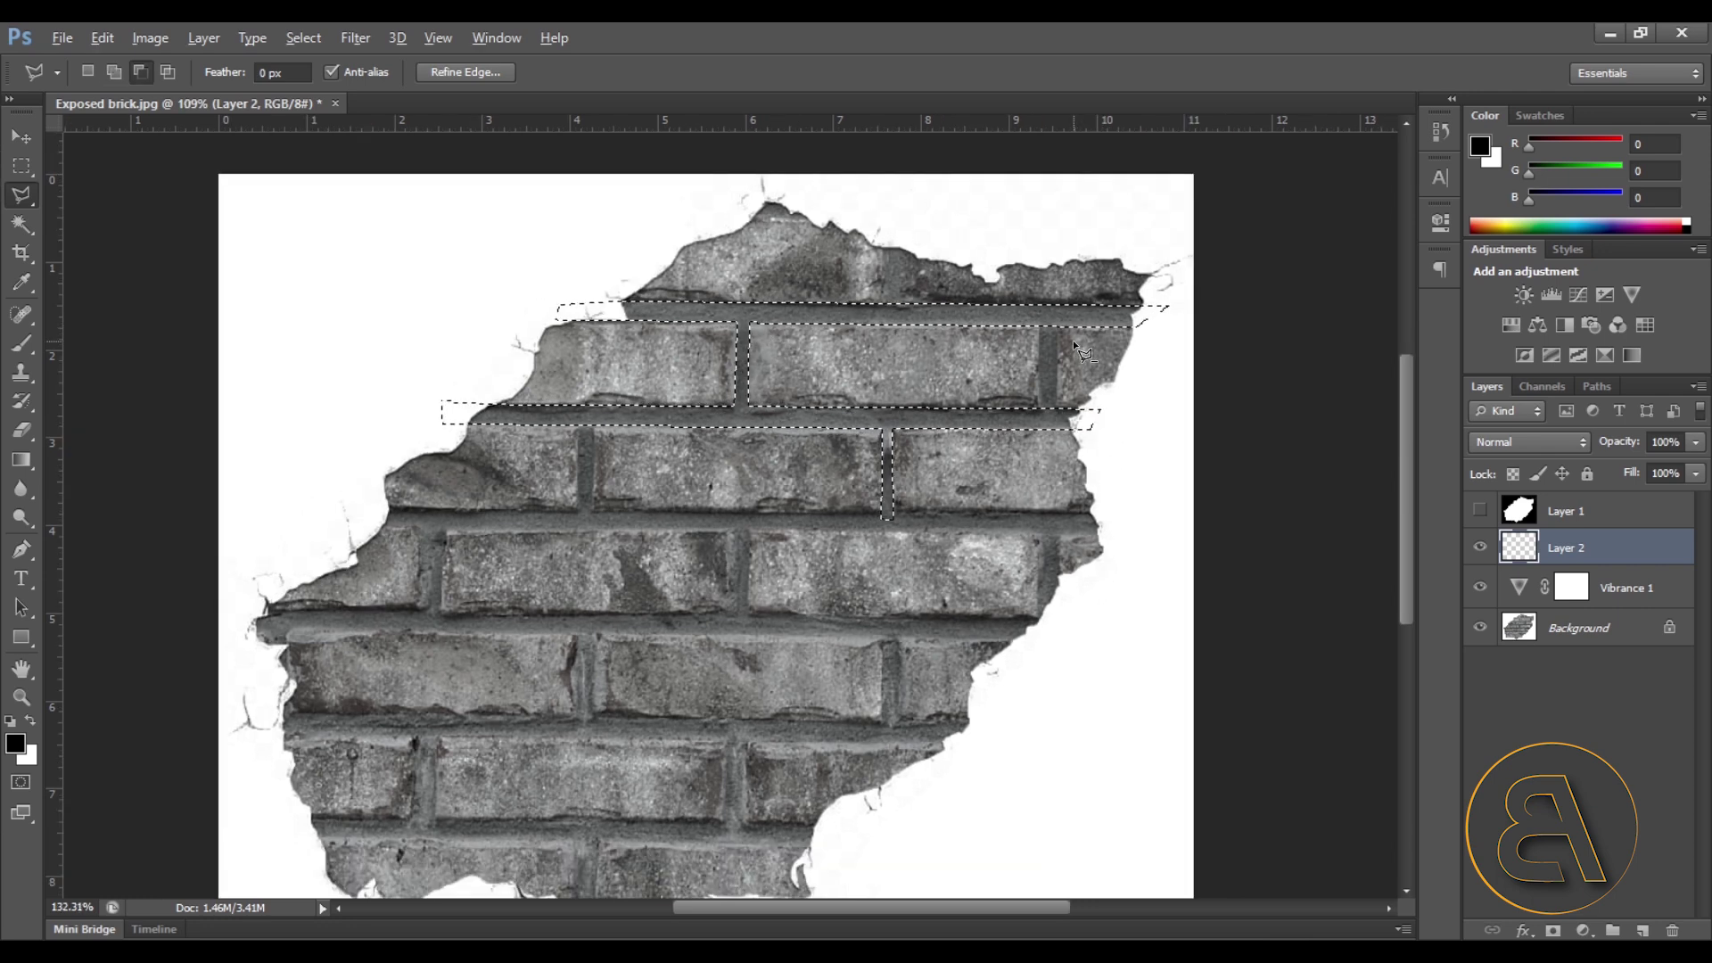
Step: Add the right vertical joint between the two topmost horizontal mortar lines to the selection
alt+scroll(1052, 330, up, 1)
click(1029, 445)
click(1052, 446)
double_click(1054, 312)
alt+scroll(788, 466, down, 2)
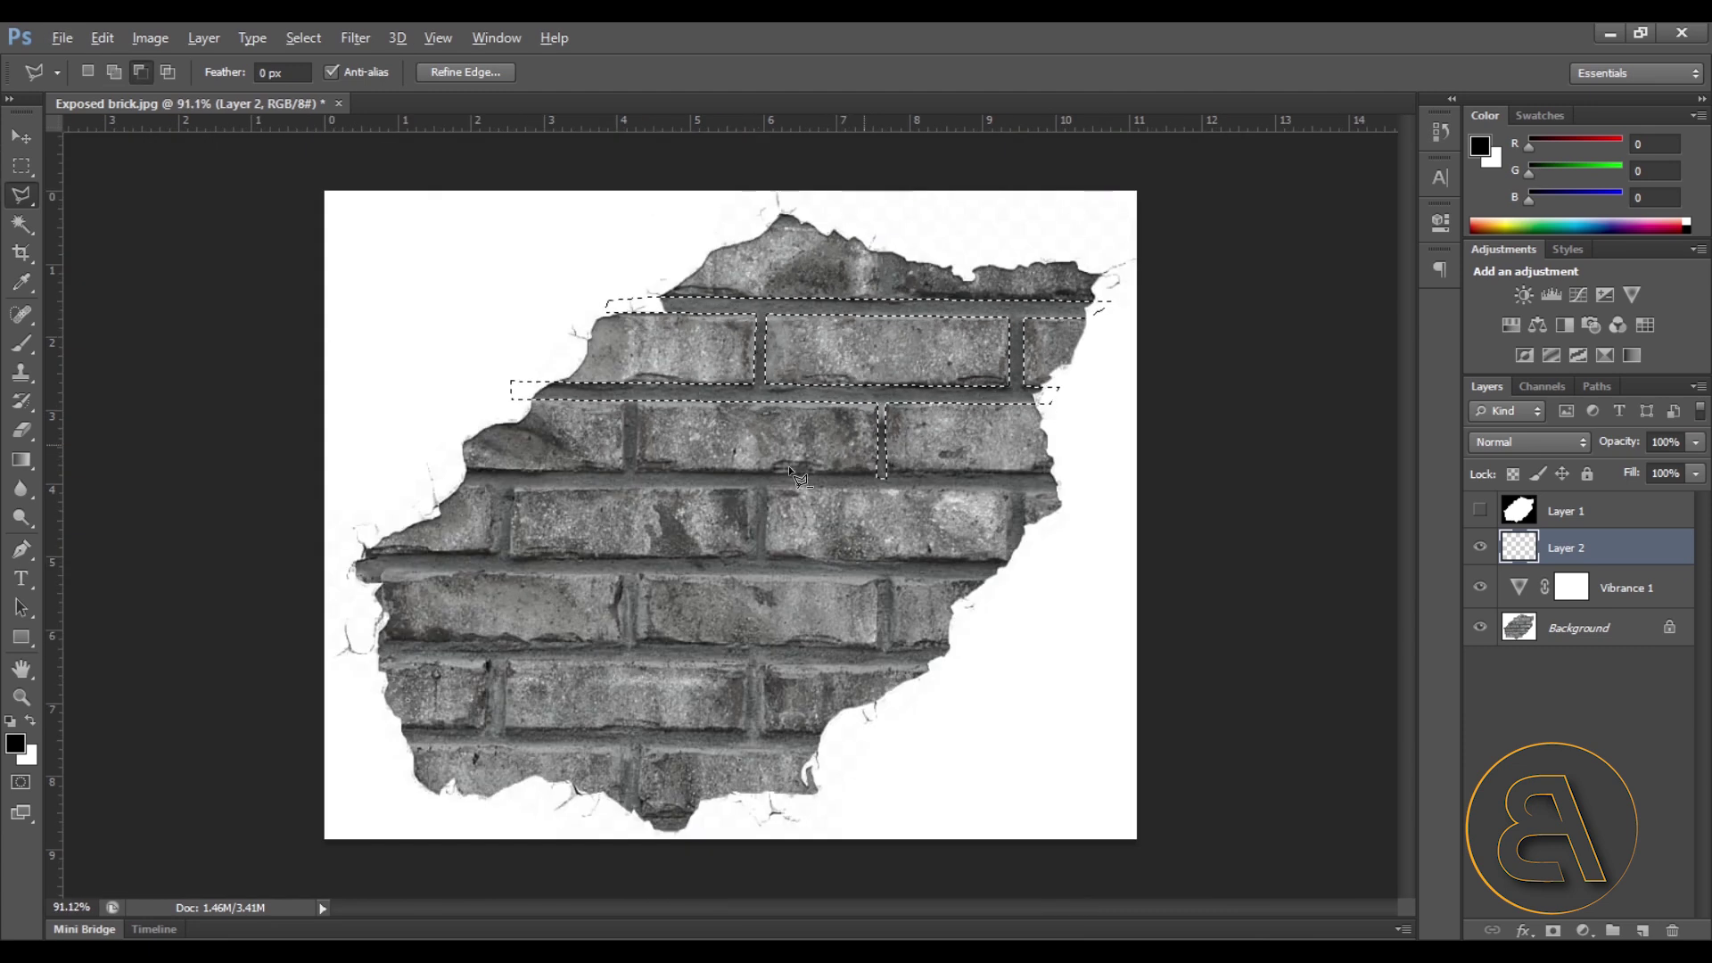
Step: Add the left vertical joint below the second horizontal mortar line and all remaining mortar joints to the selection
alt+scroll(788, 465, up, 1)
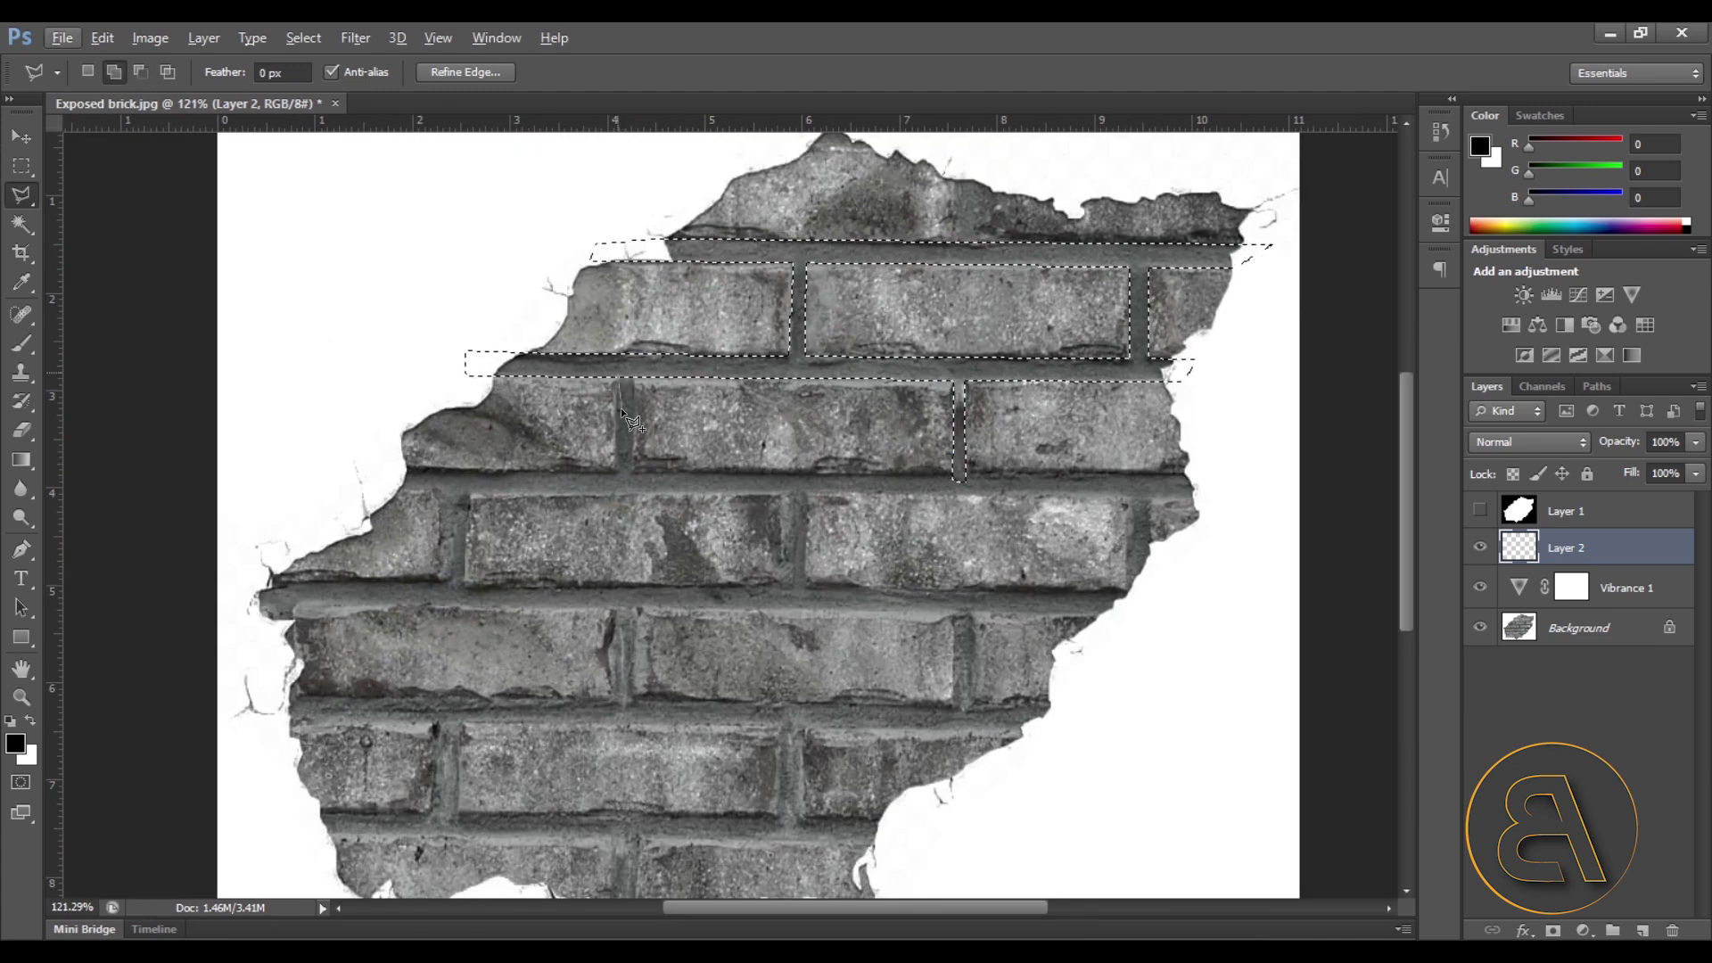
click(617, 477)
click(633, 478)
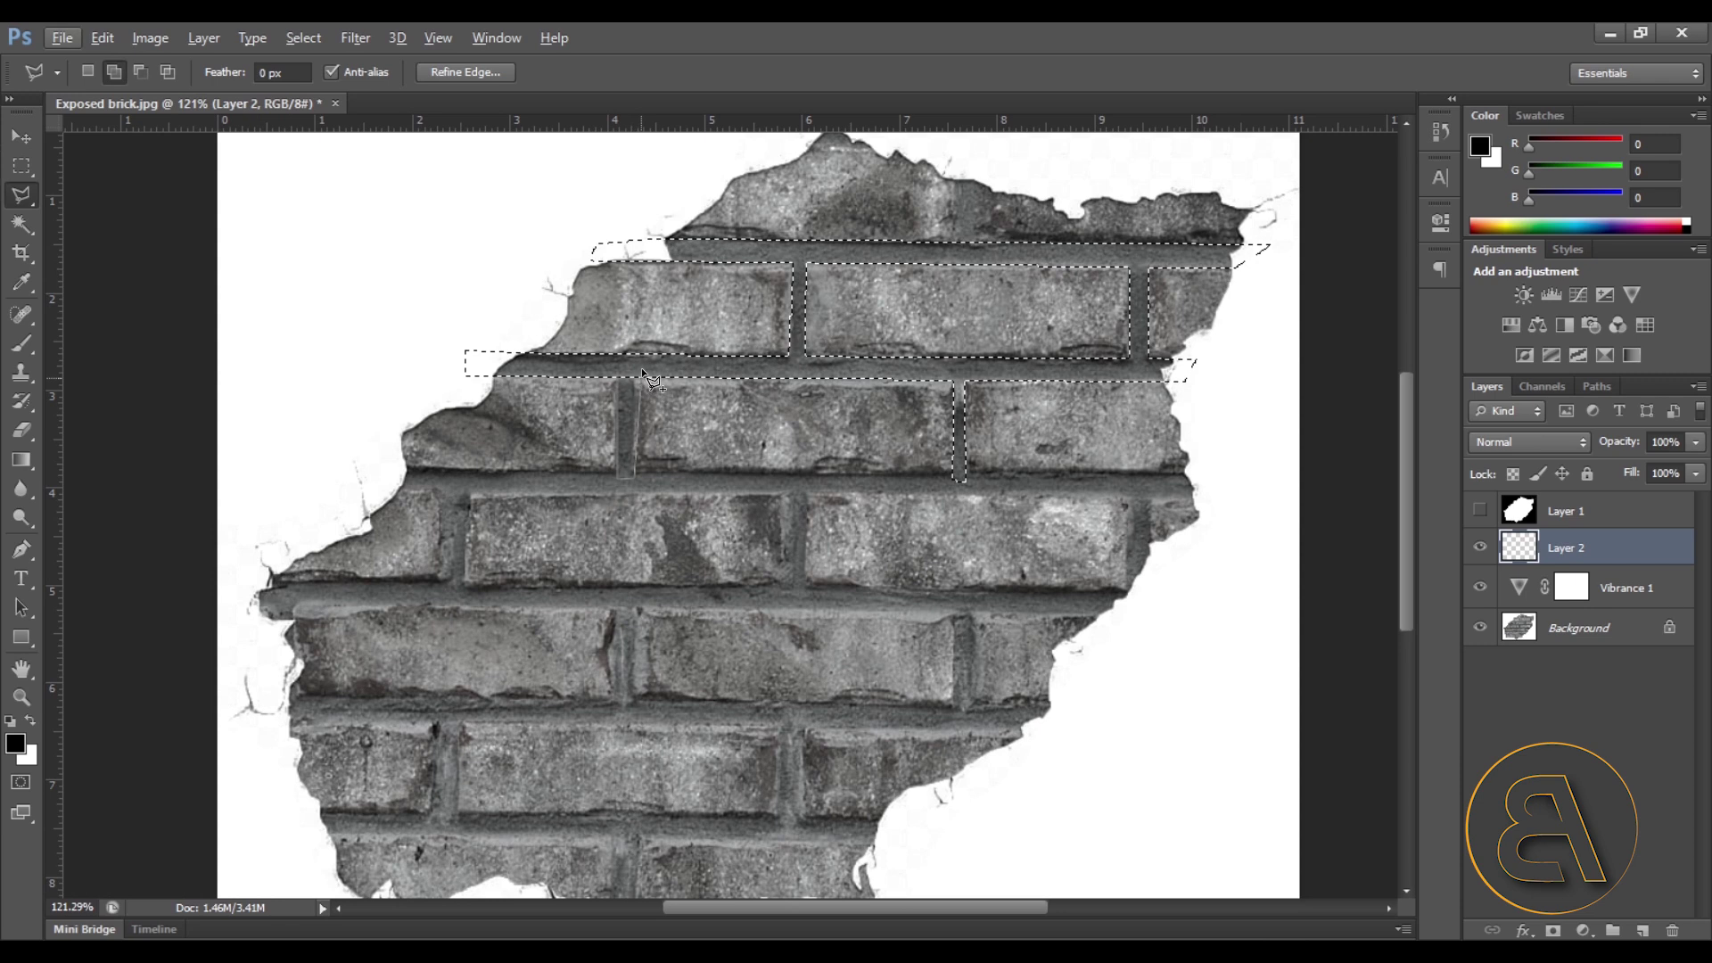
double_click(639, 368)
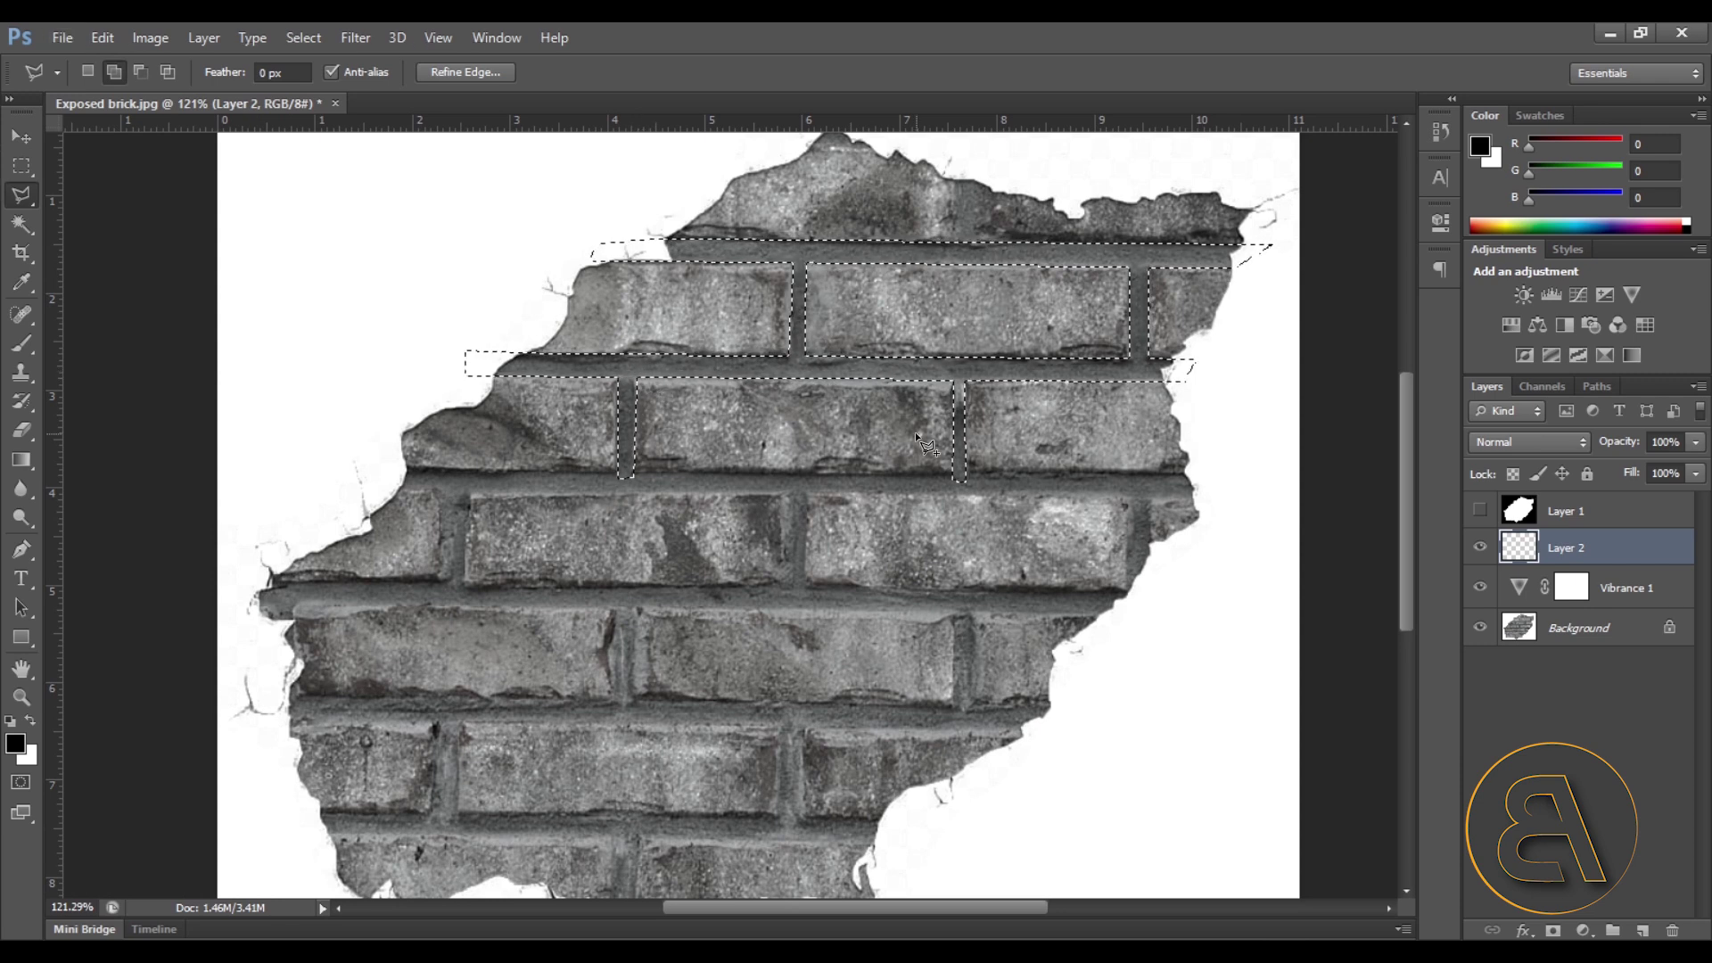
alt+scroll(654, 489, down, 2)
click(921, 30)
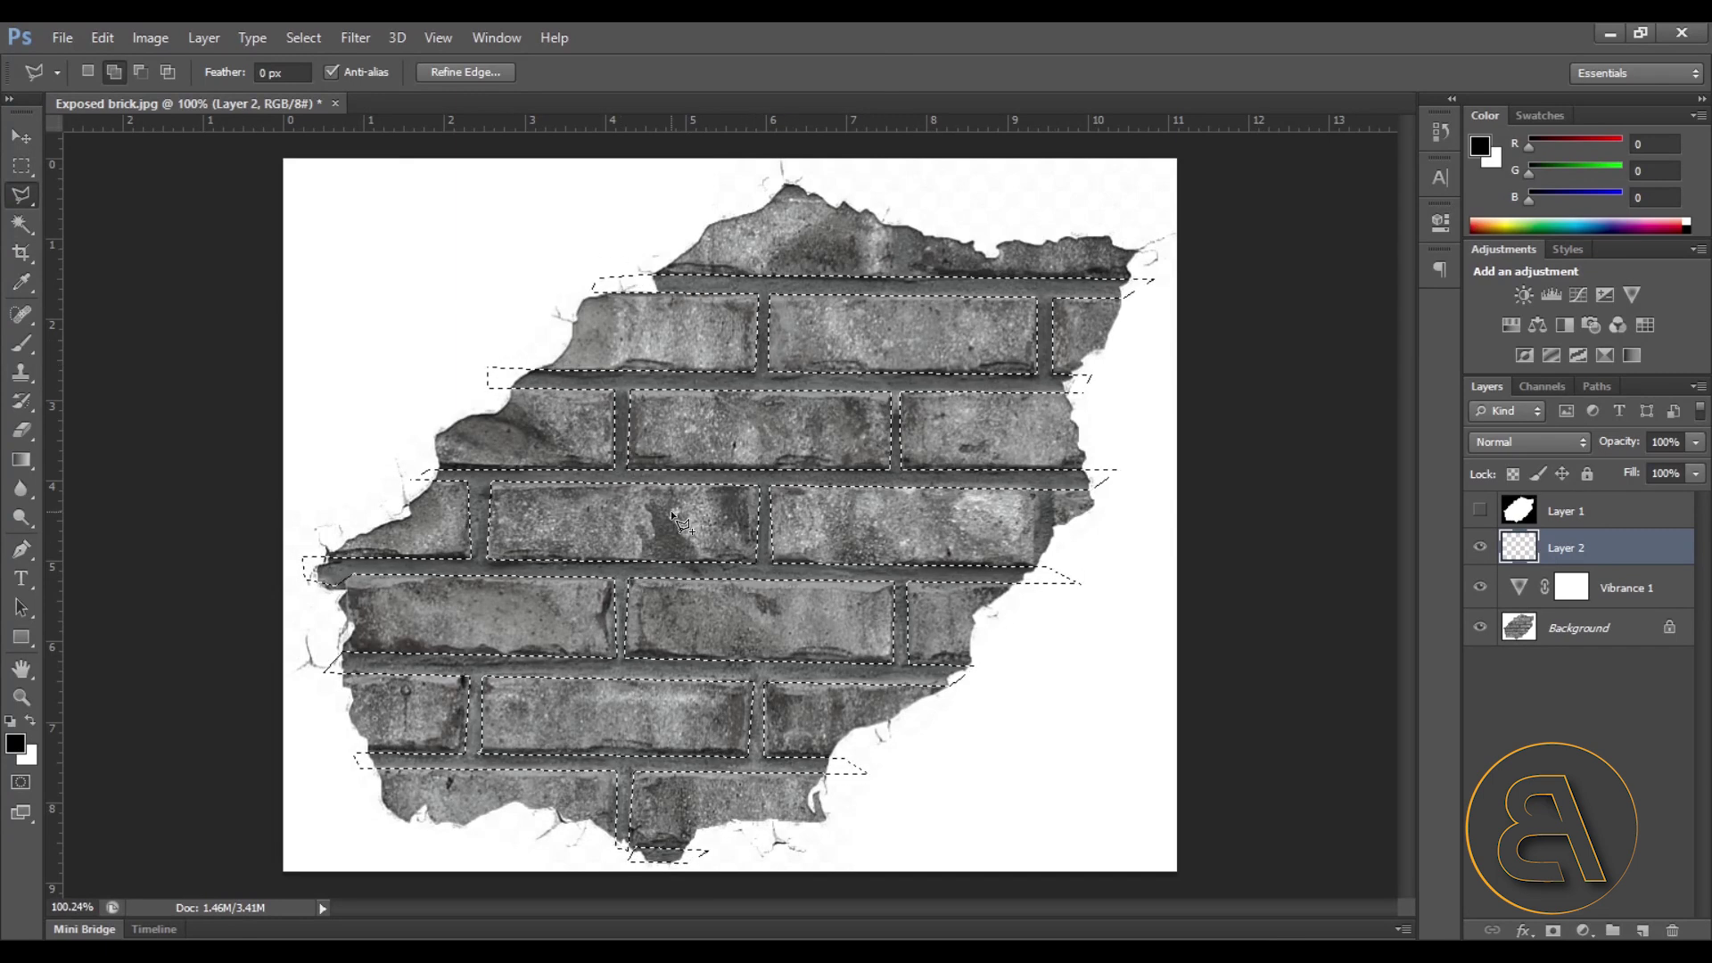
Step: Paint all selected mortar joints black on Layer 2 with a 96 px brush and clear the selection
click(21, 343)
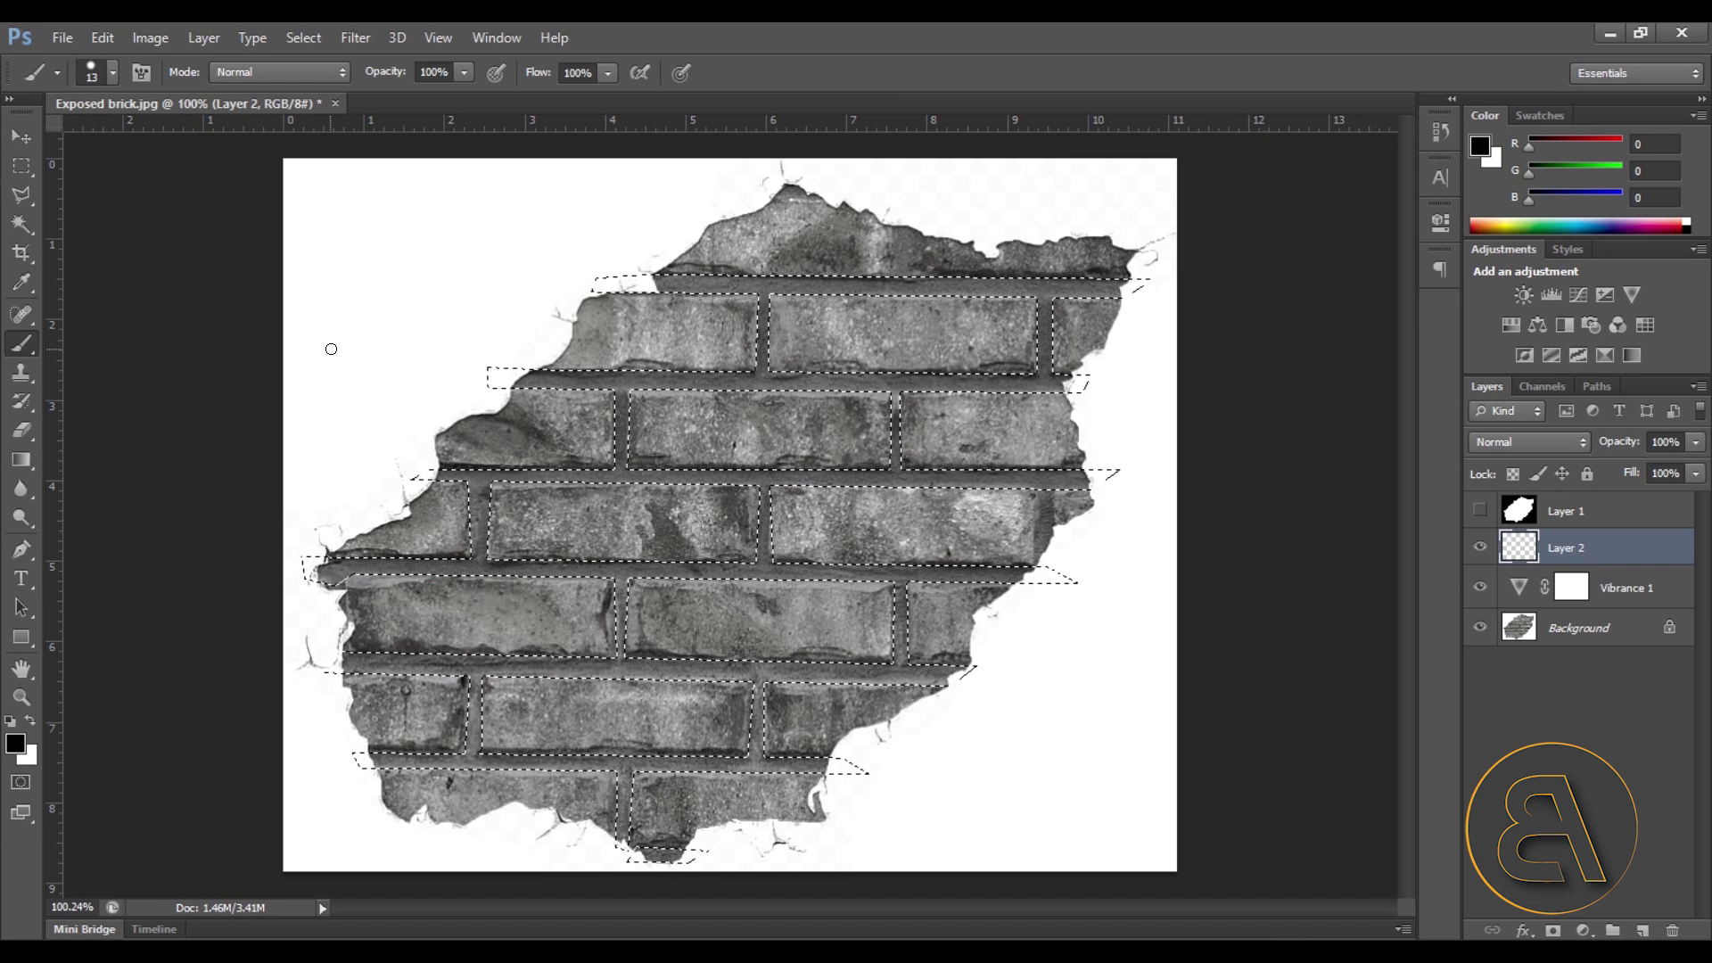
click(112, 72)
text(96)
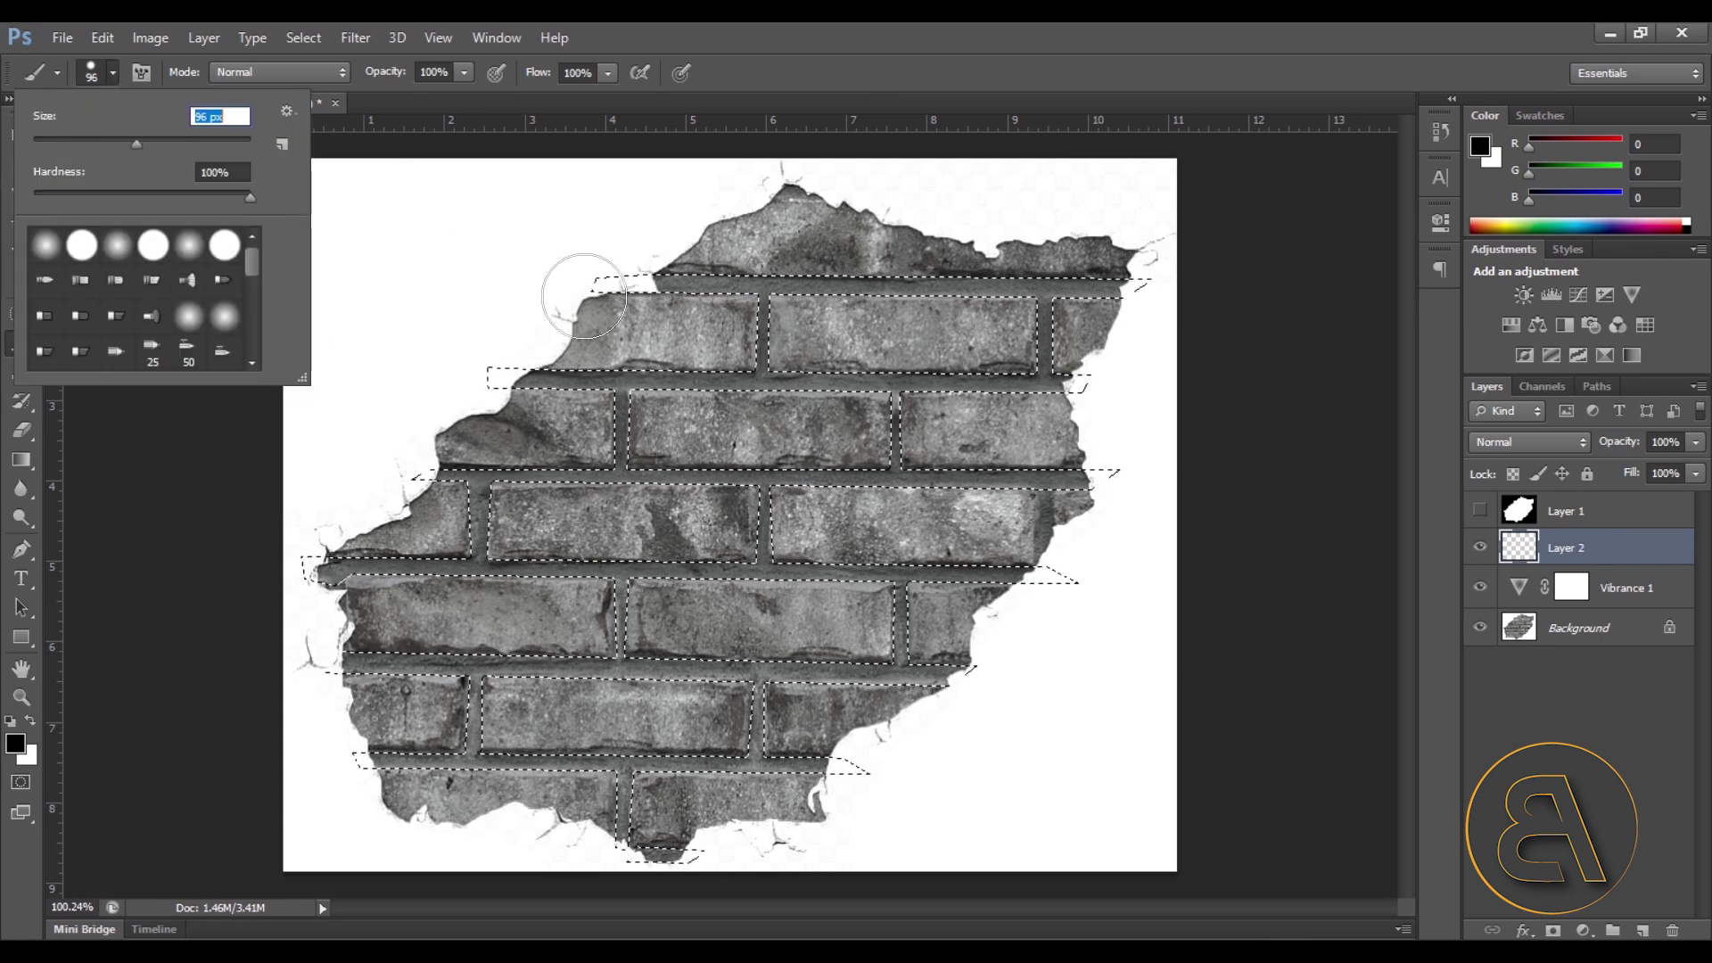
key(Return)
drag(593, 286, 1150, 283)
drag(1087, 382, 489, 380)
drag(414, 476, 1141, 471)
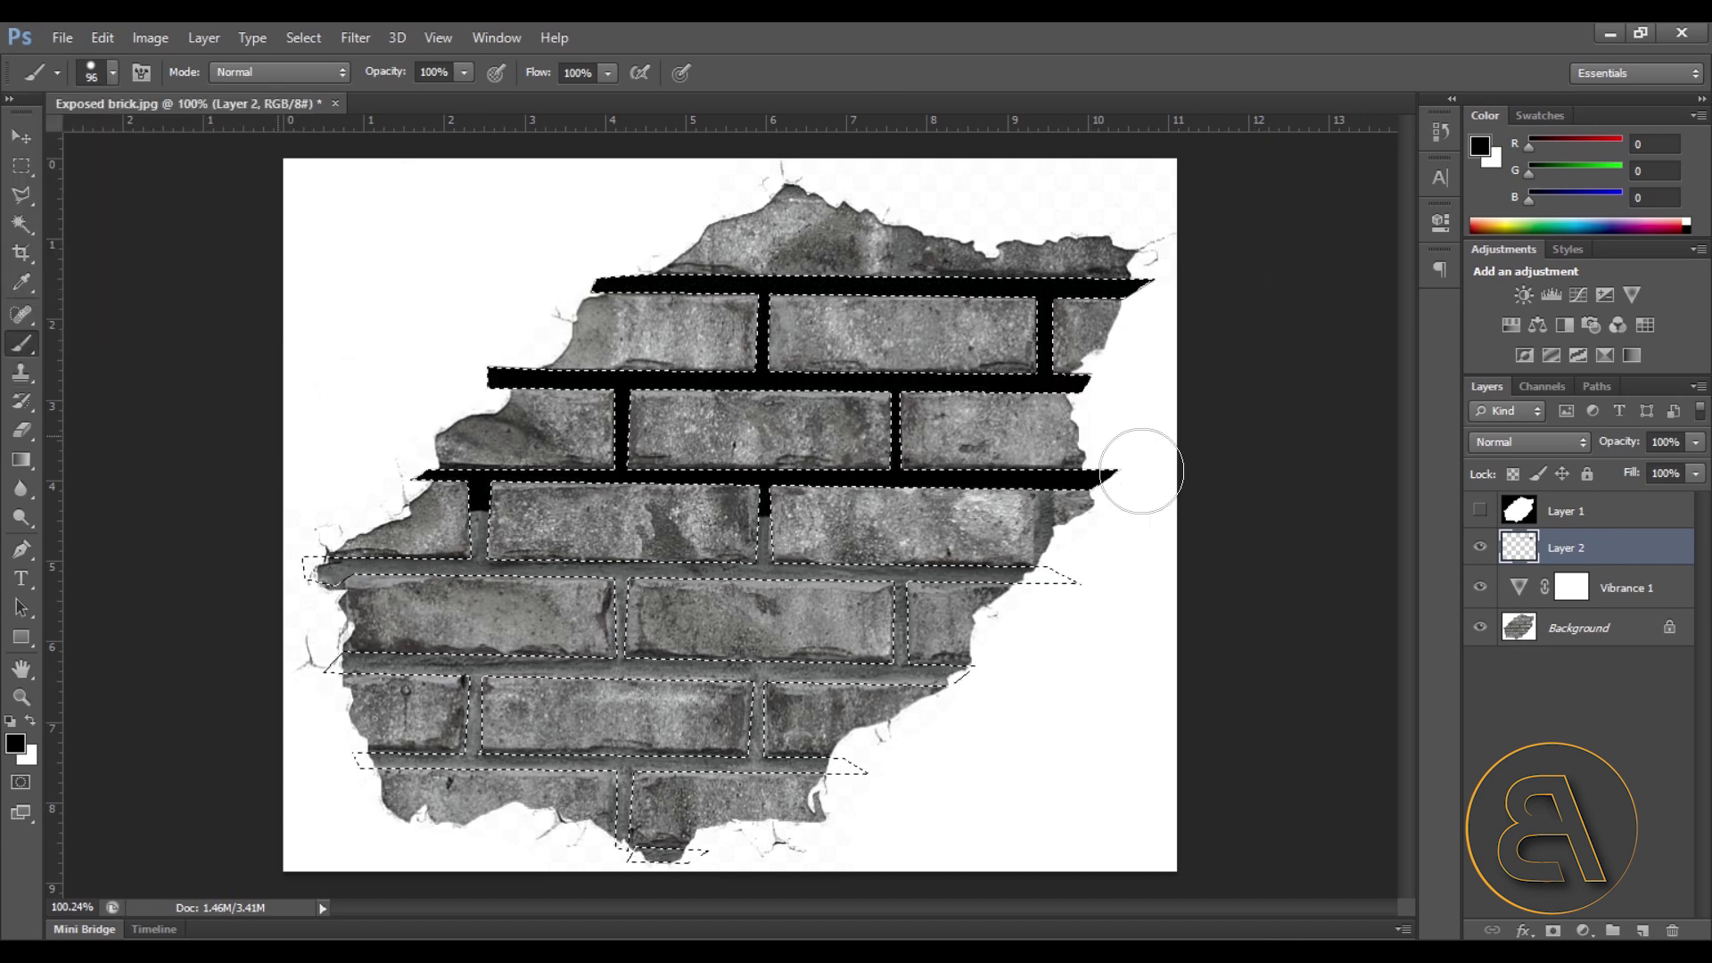
drag(1079, 575, 303, 571)
drag(334, 664, 1074, 677)
drag(870, 765, 374, 763)
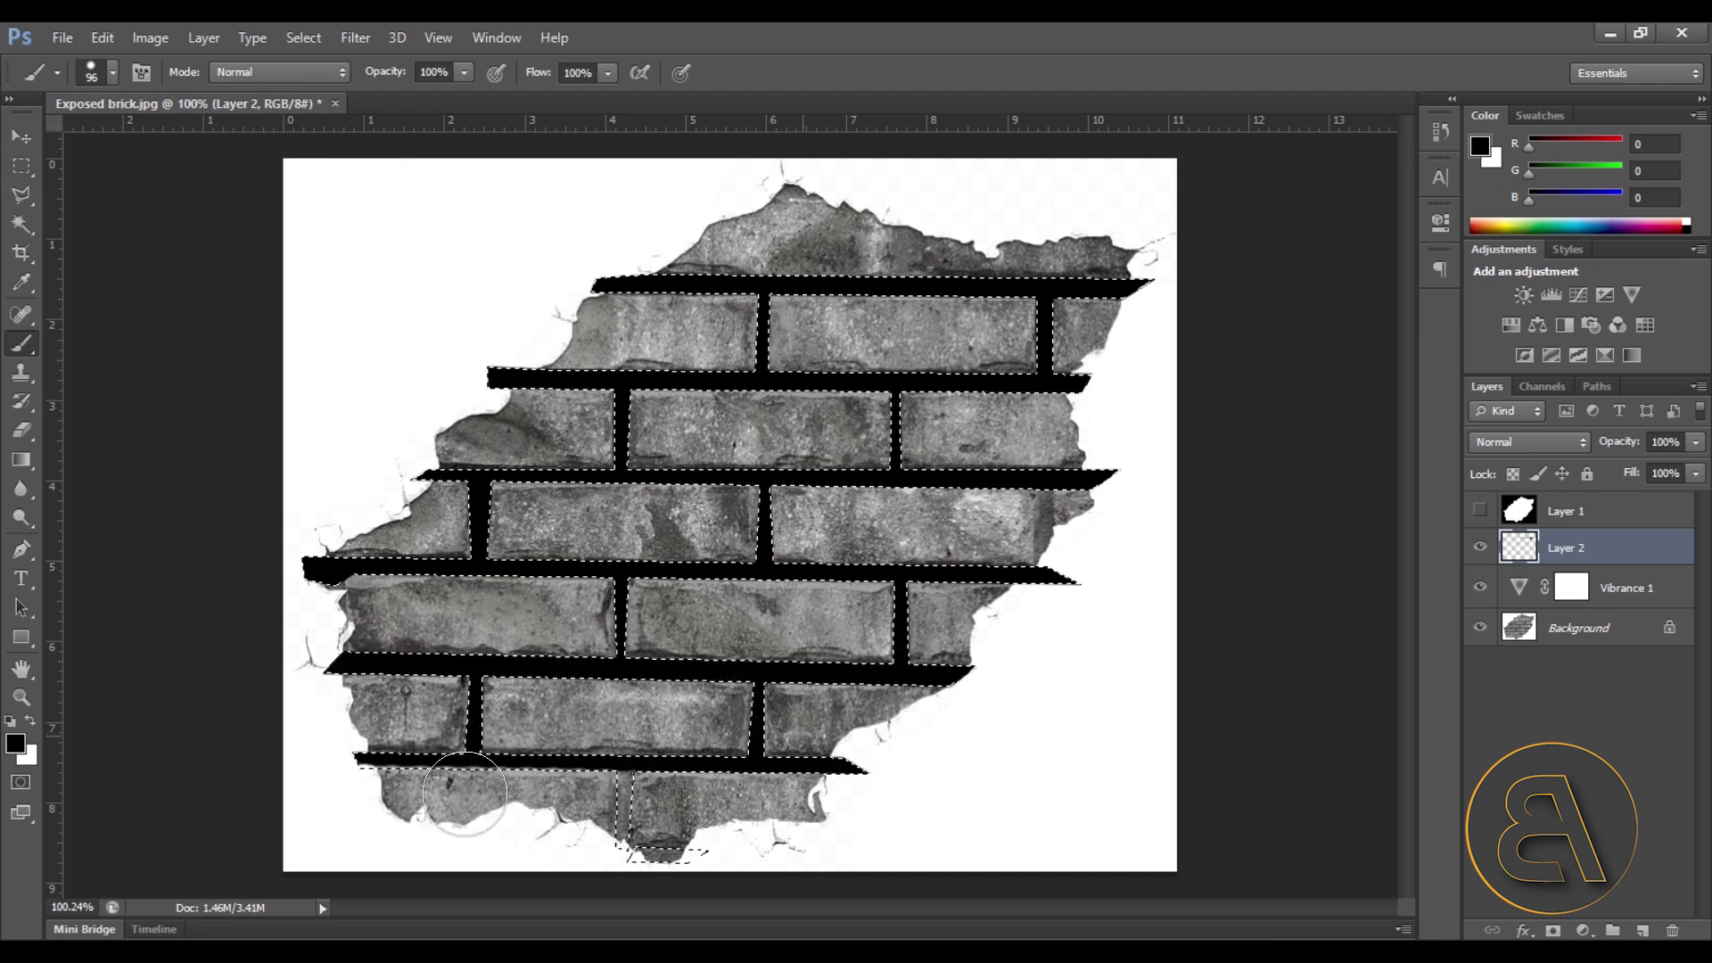
drag(624, 770, 664, 854)
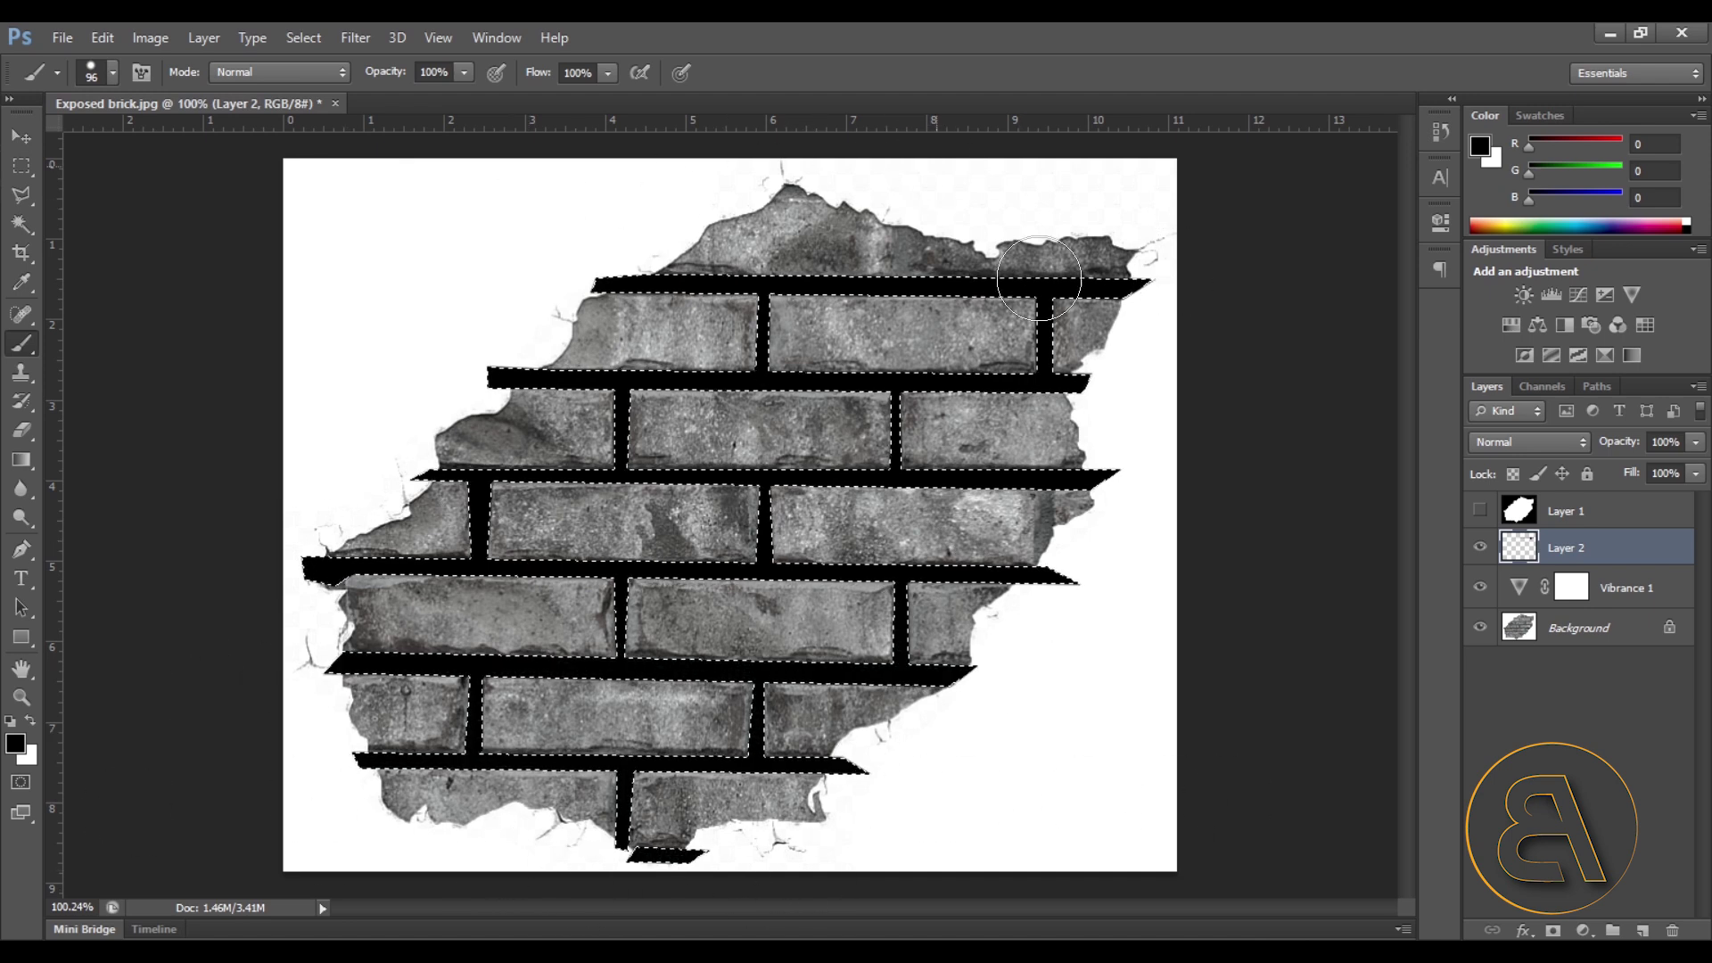
click(23, 167)
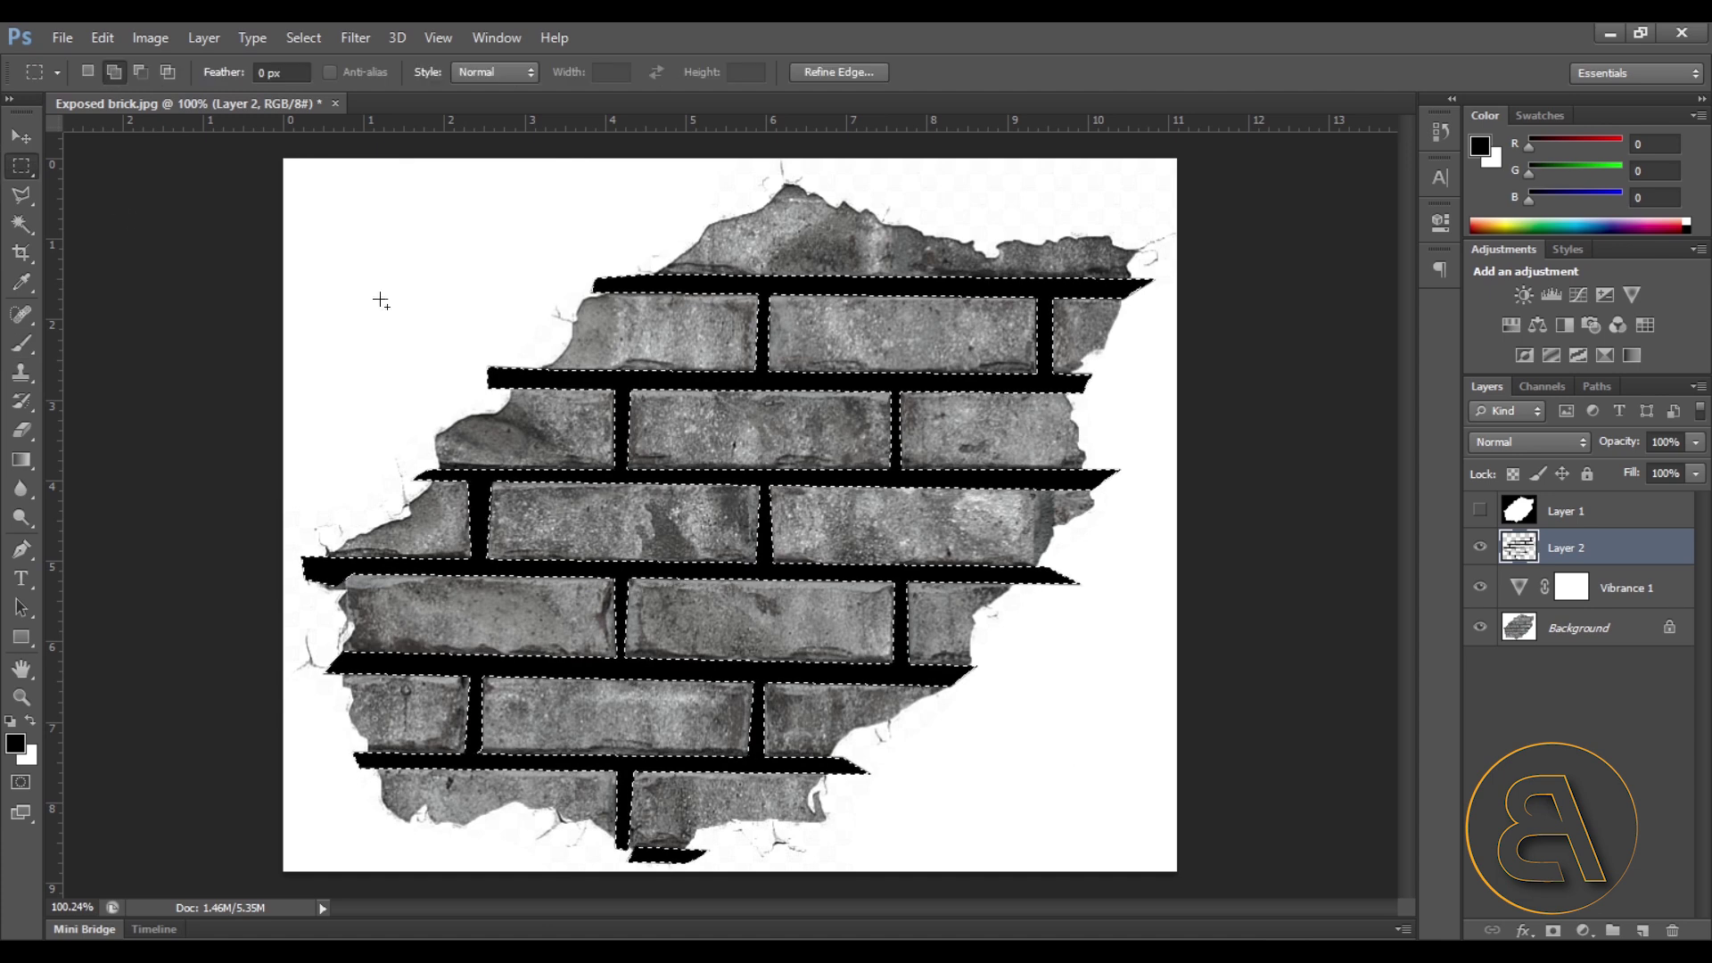
right_click(490, 333)
click(512, 340)
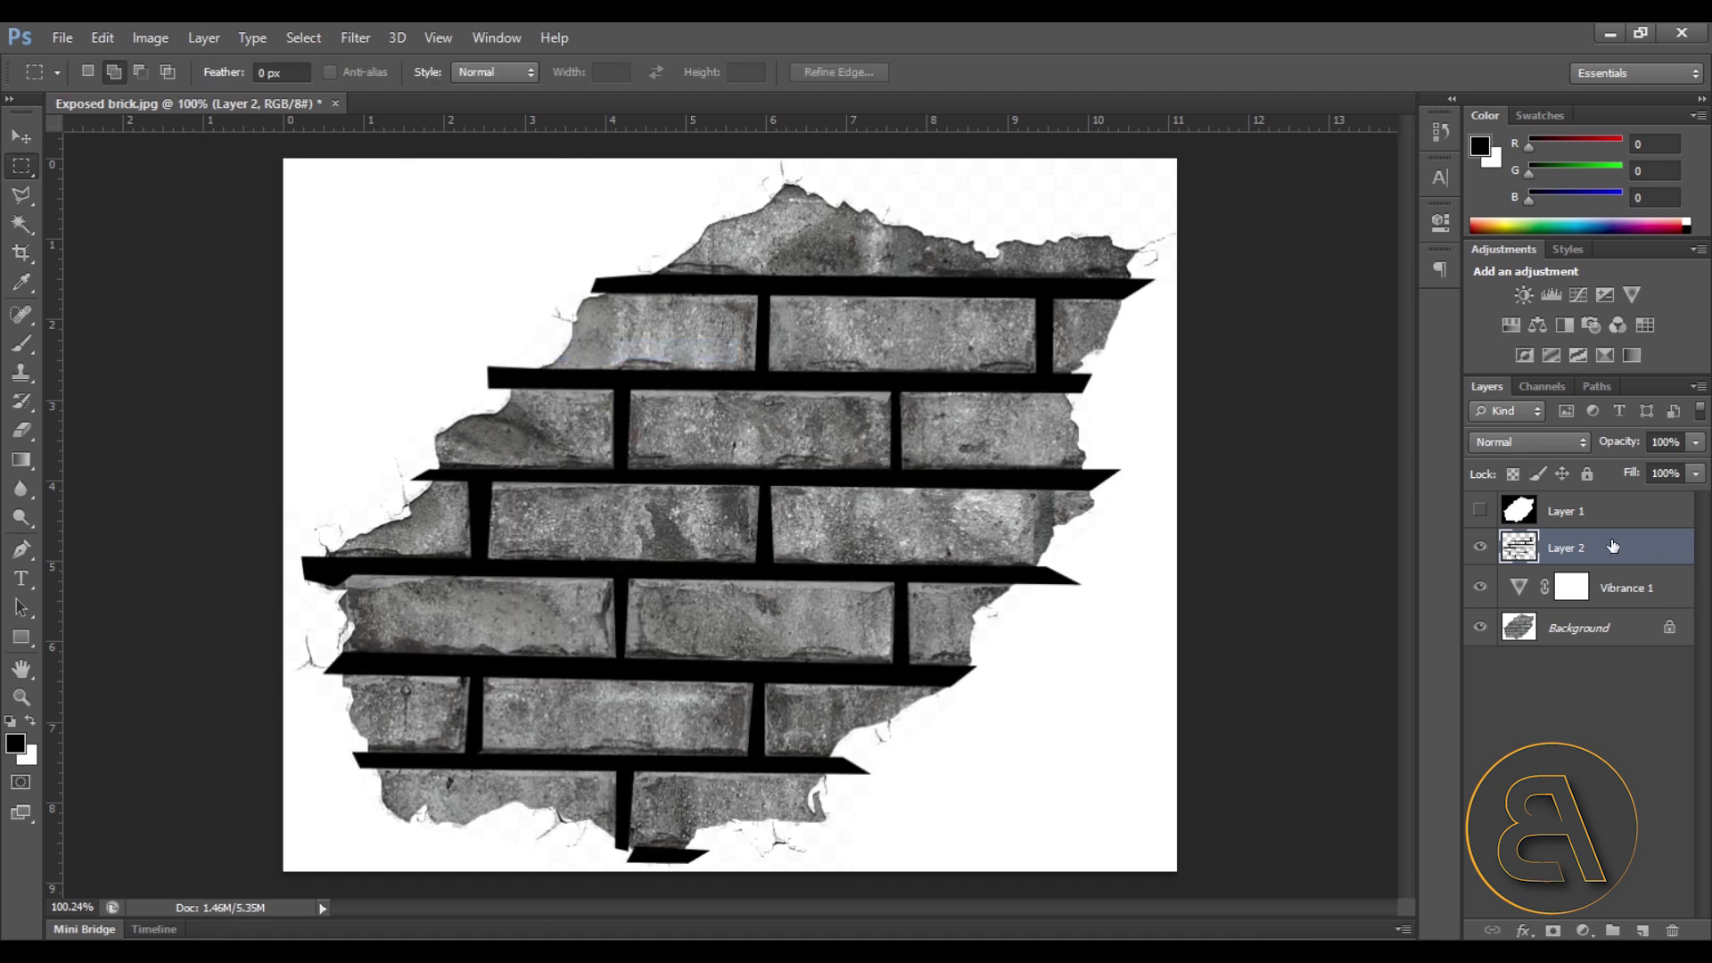
Step: Set the fill of Layer 2 to 61% to soften the black mortar lines
click(1693, 479)
mouse_move(1654, 495)
mouse_down()
mouse_move(1639, 500)
mouse_move(1667, 500)
mouse_up()
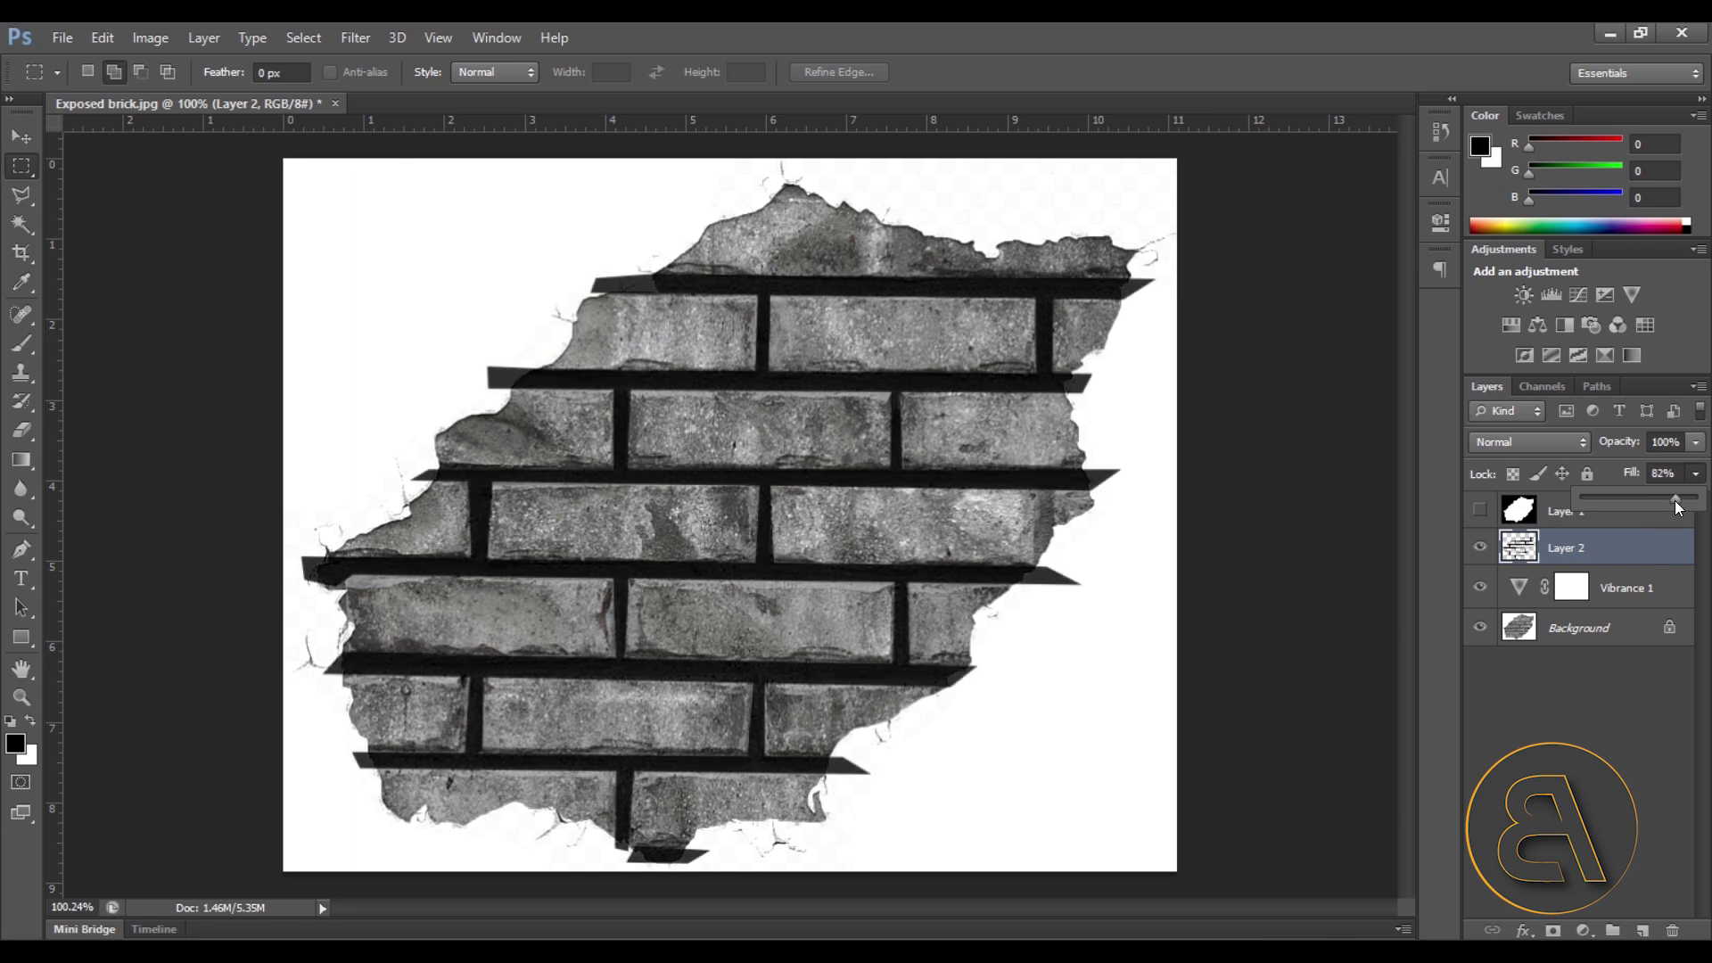
drag(1676, 500, 1645, 506)
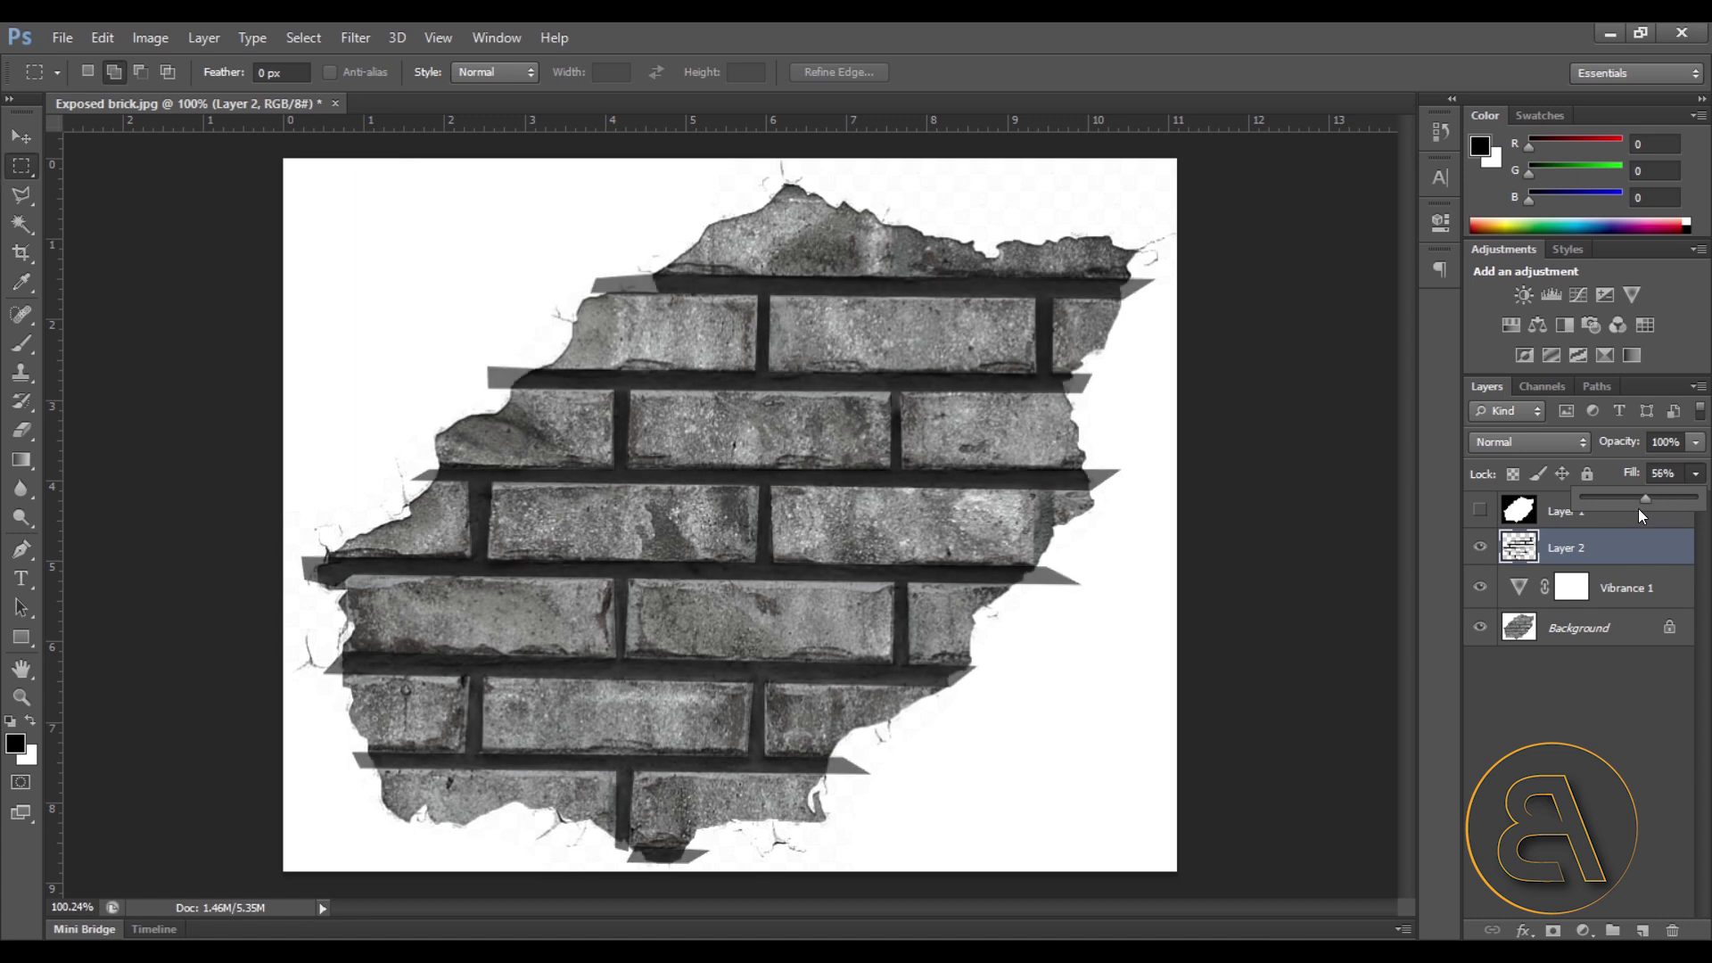
drag(1647, 506, 1650, 507)
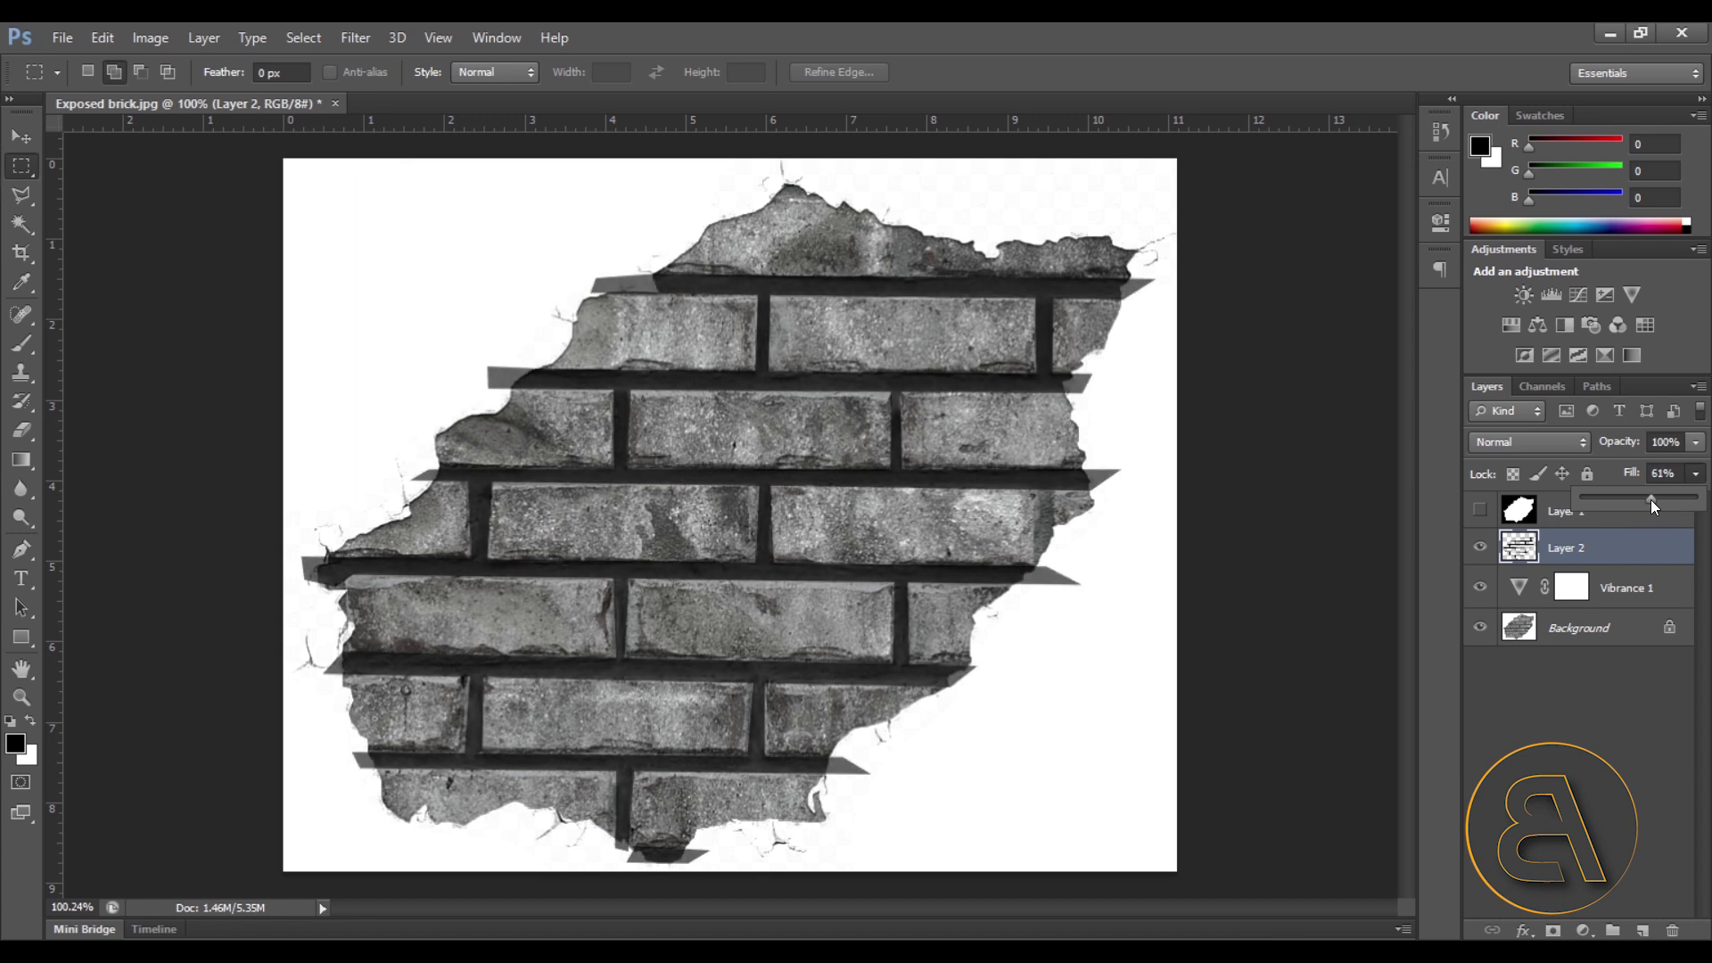
Step: Add a Brightness/Contrast adjustment layer directly above the Background and set its brightness to 89
click(1569, 629)
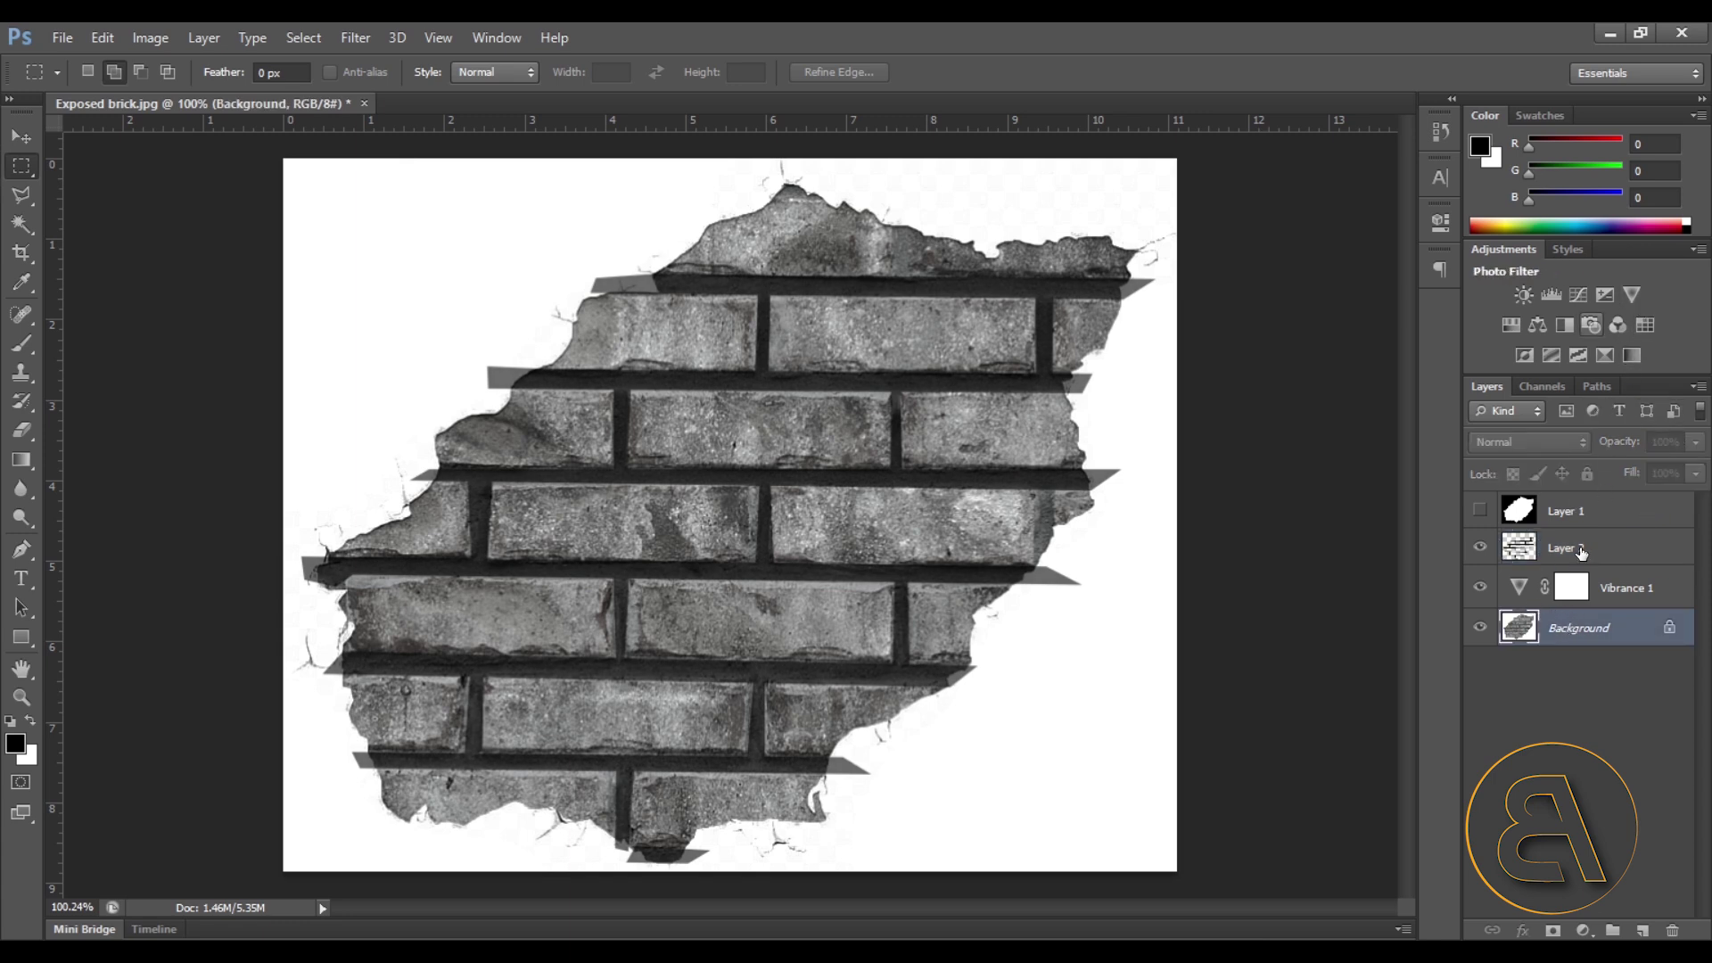
click(1516, 297)
drag(1265, 331, 1329, 332)
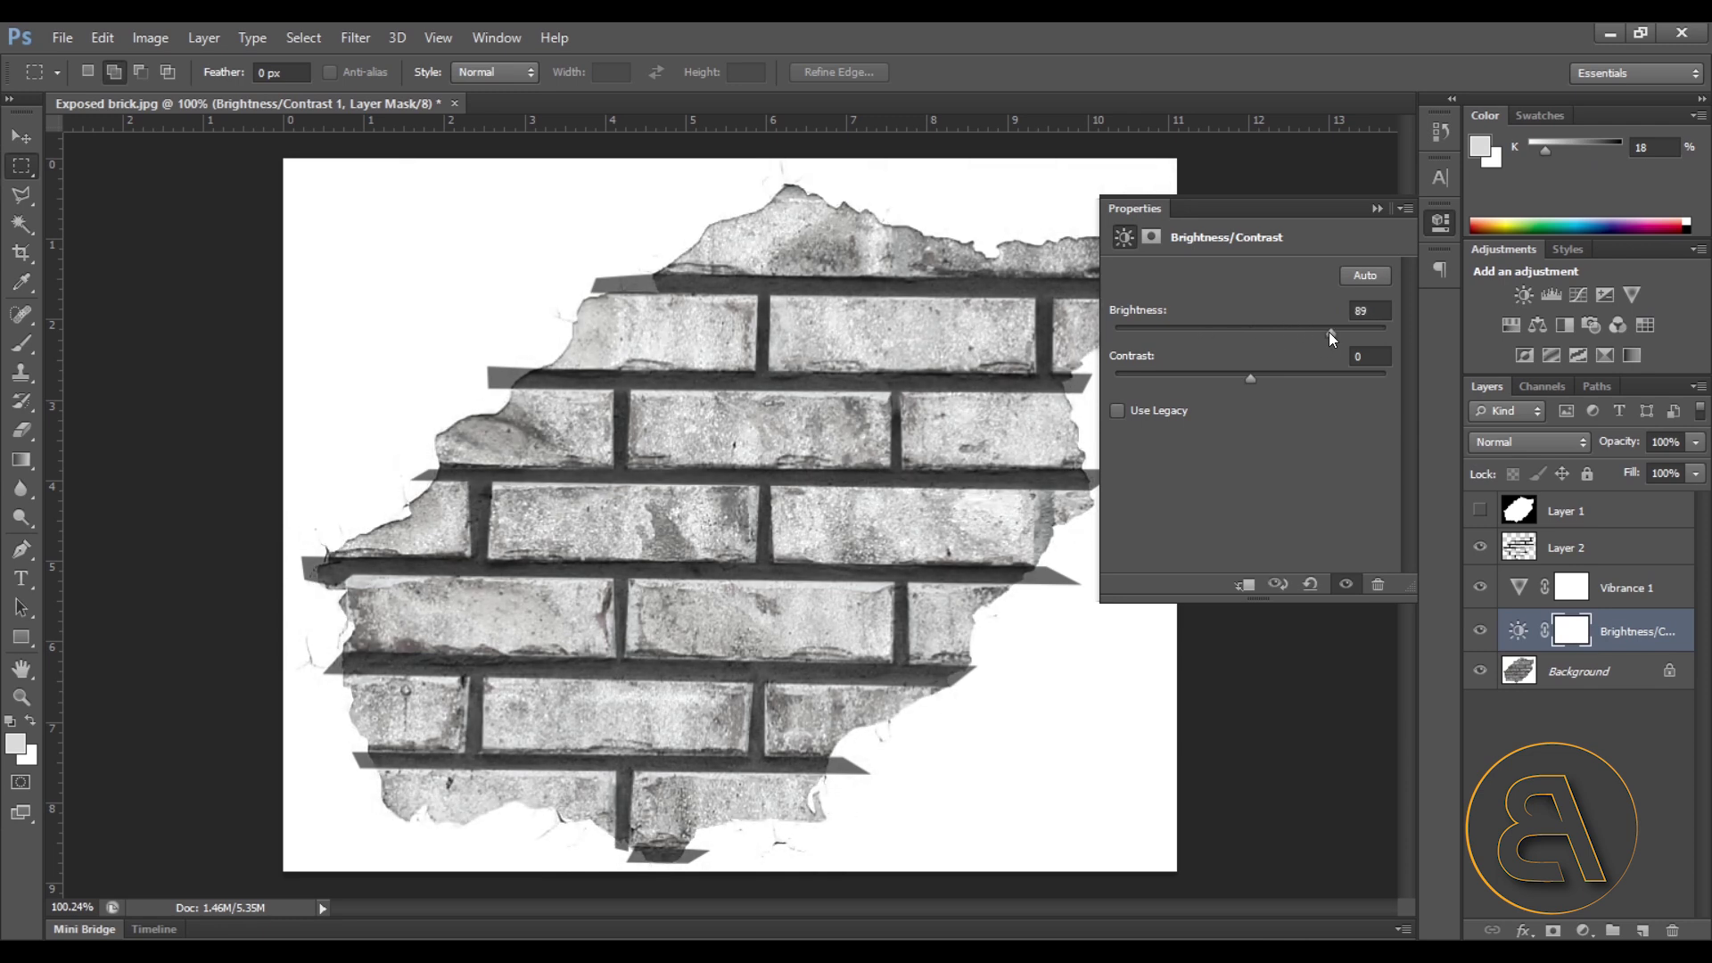
click(1378, 208)
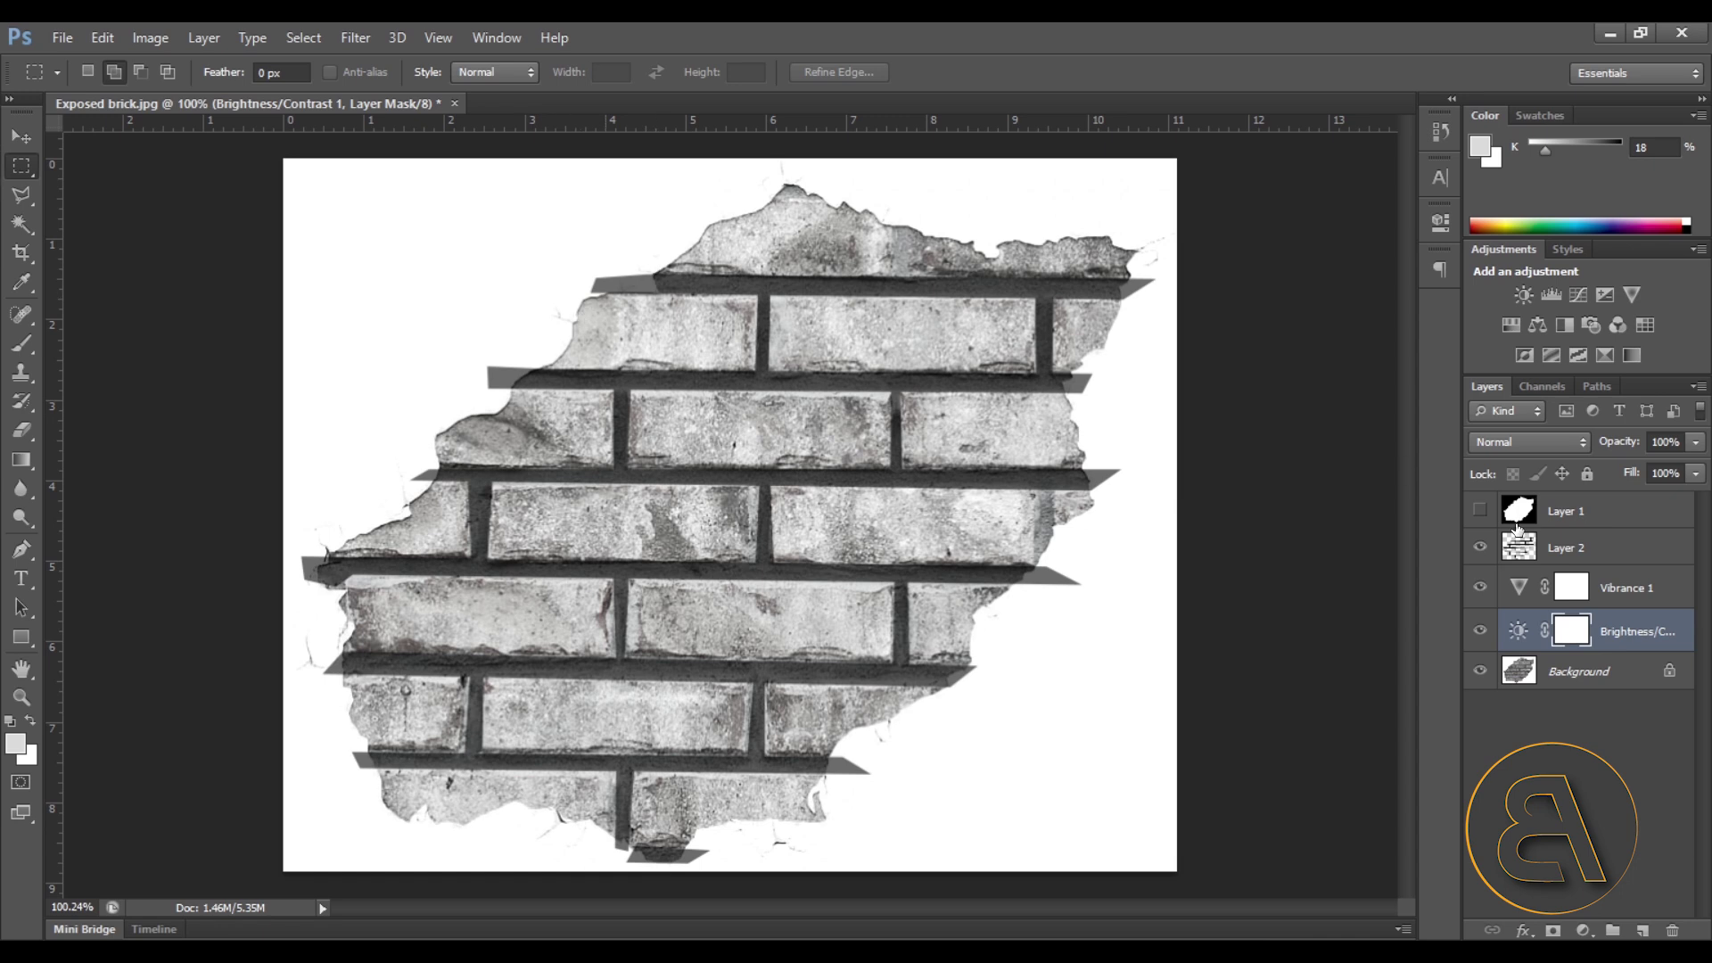
Step: Use the black surround of Layer 1 as a Magic Wand selection to delete Layer 2's mortar lines outside the brick cutout, leaving Layer 1 hidden
click(1481, 511)
click(1556, 511)
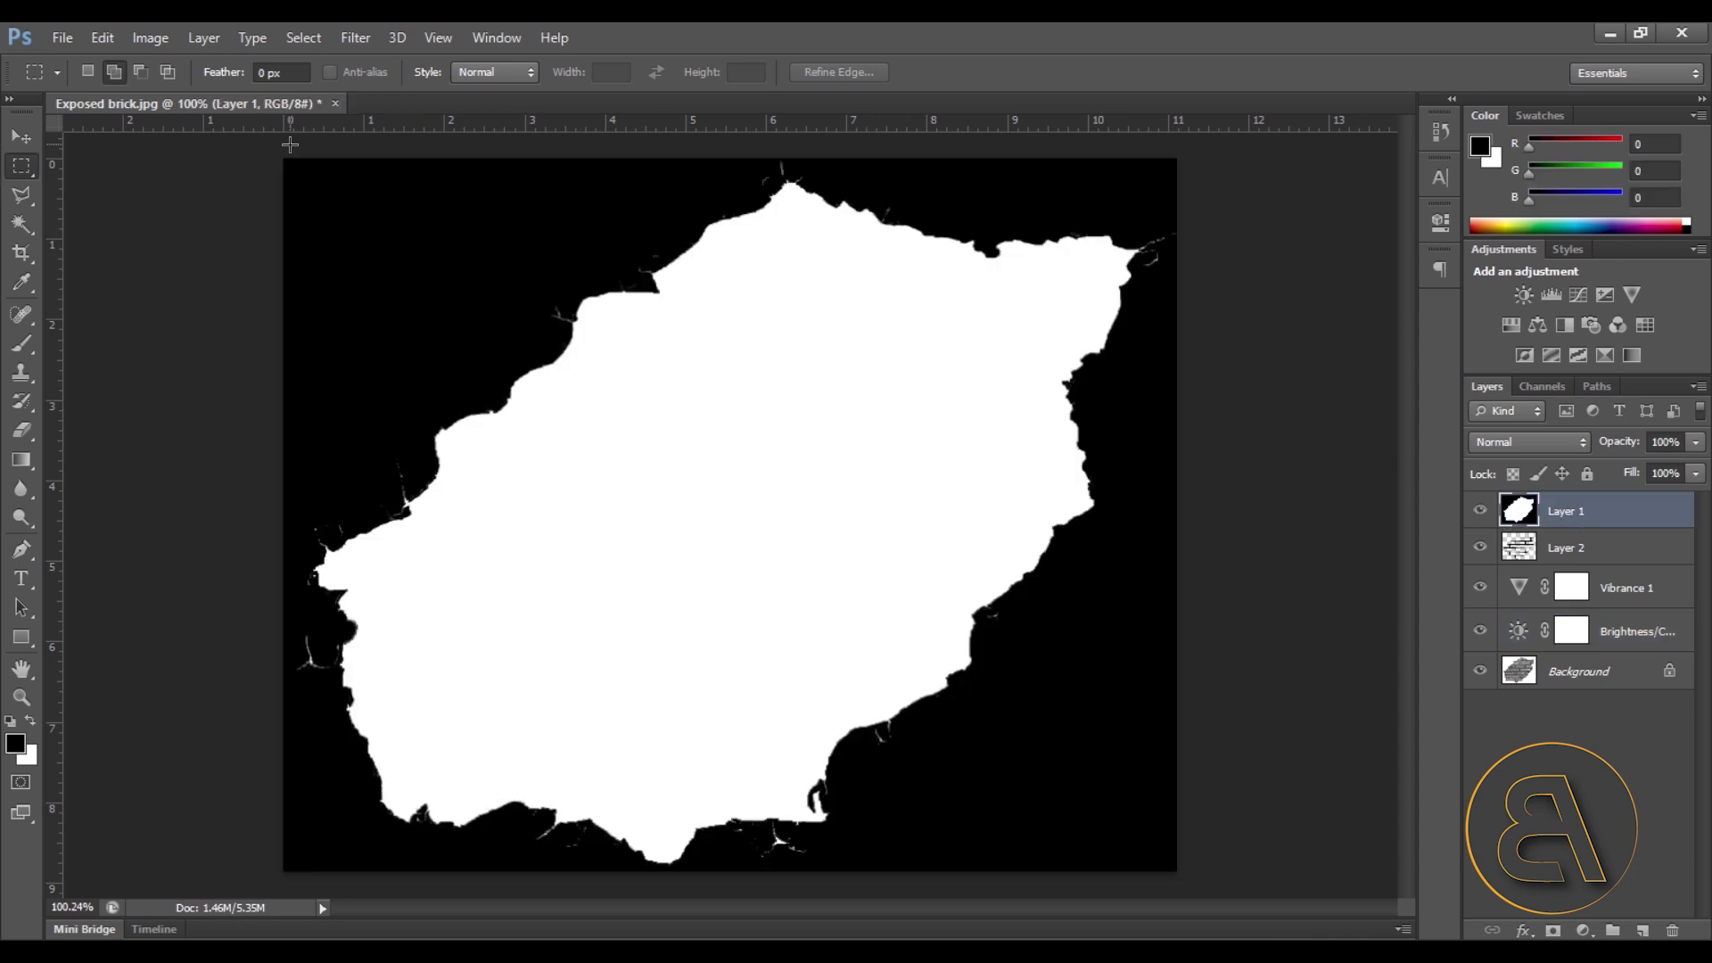
click(21, 224)
click(433, 463)
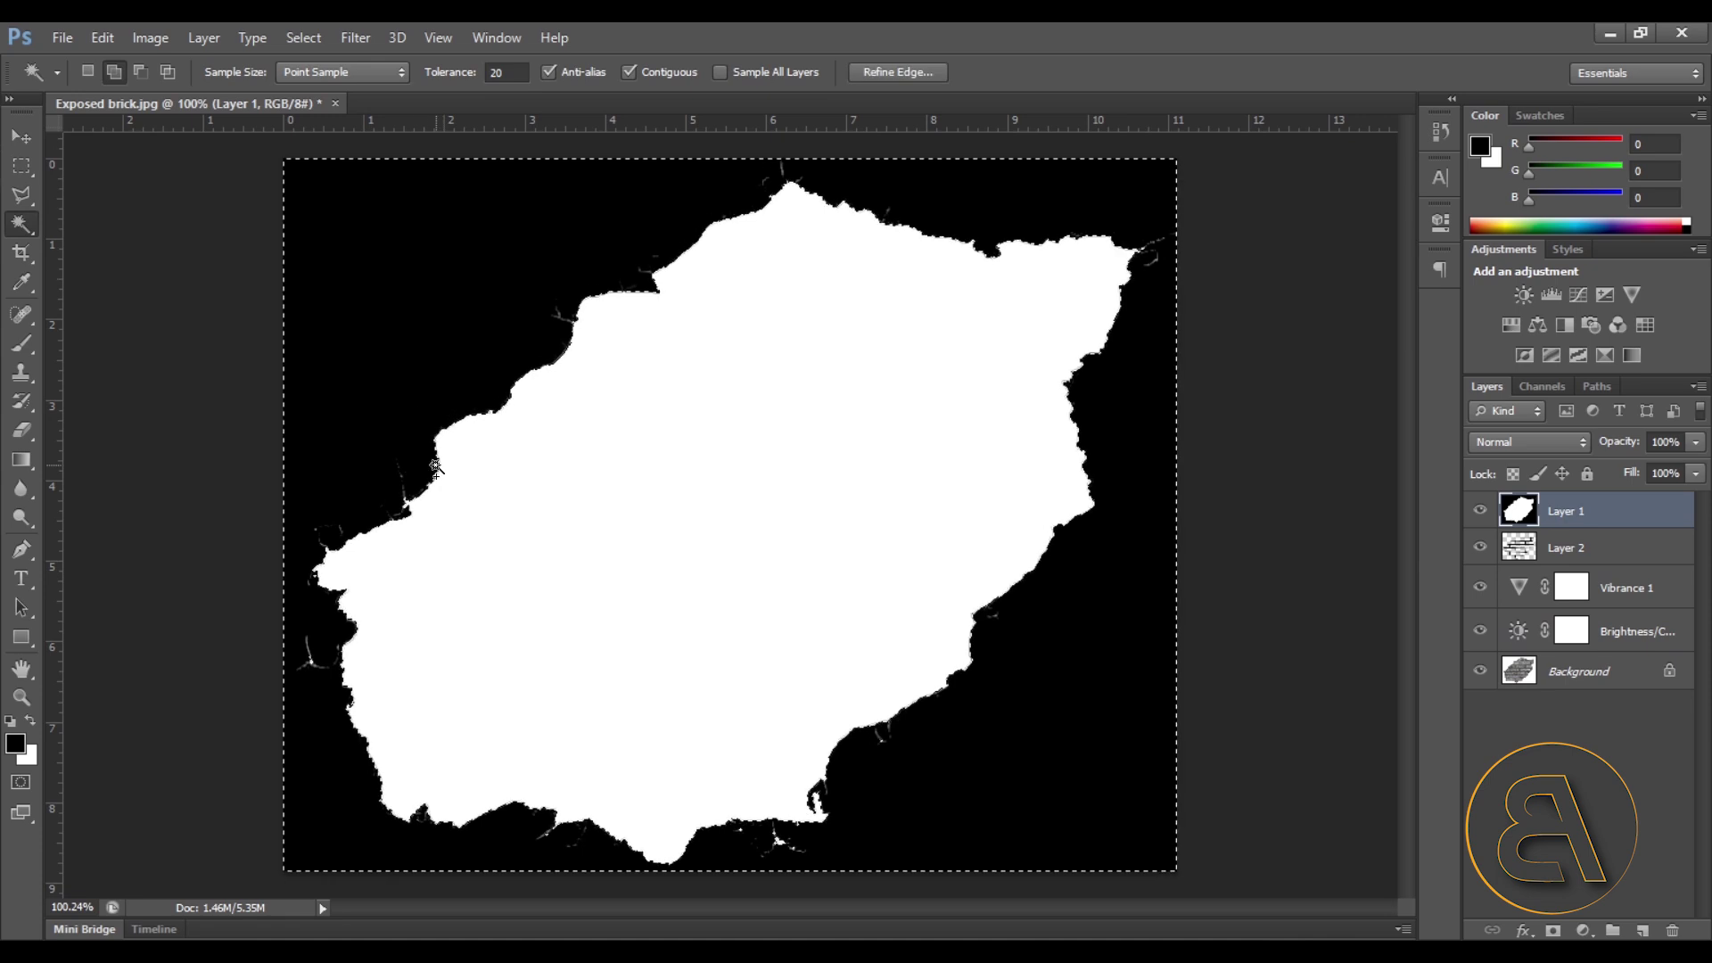
click(1480, 511)
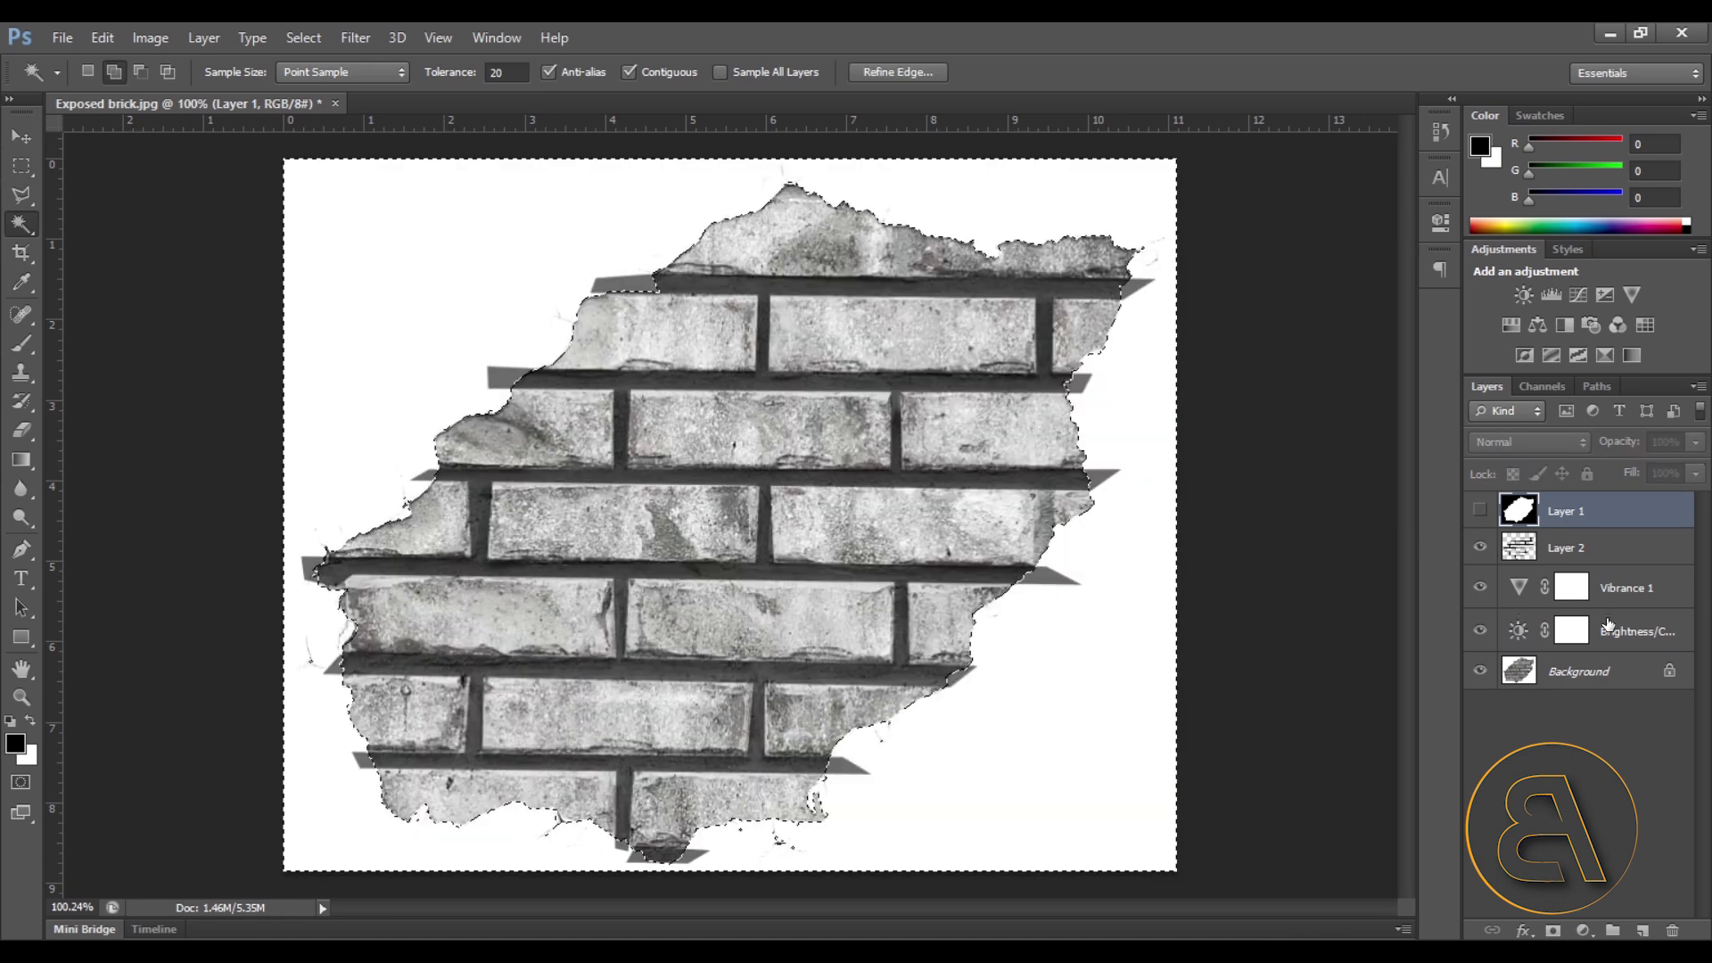
click(1567, 547)
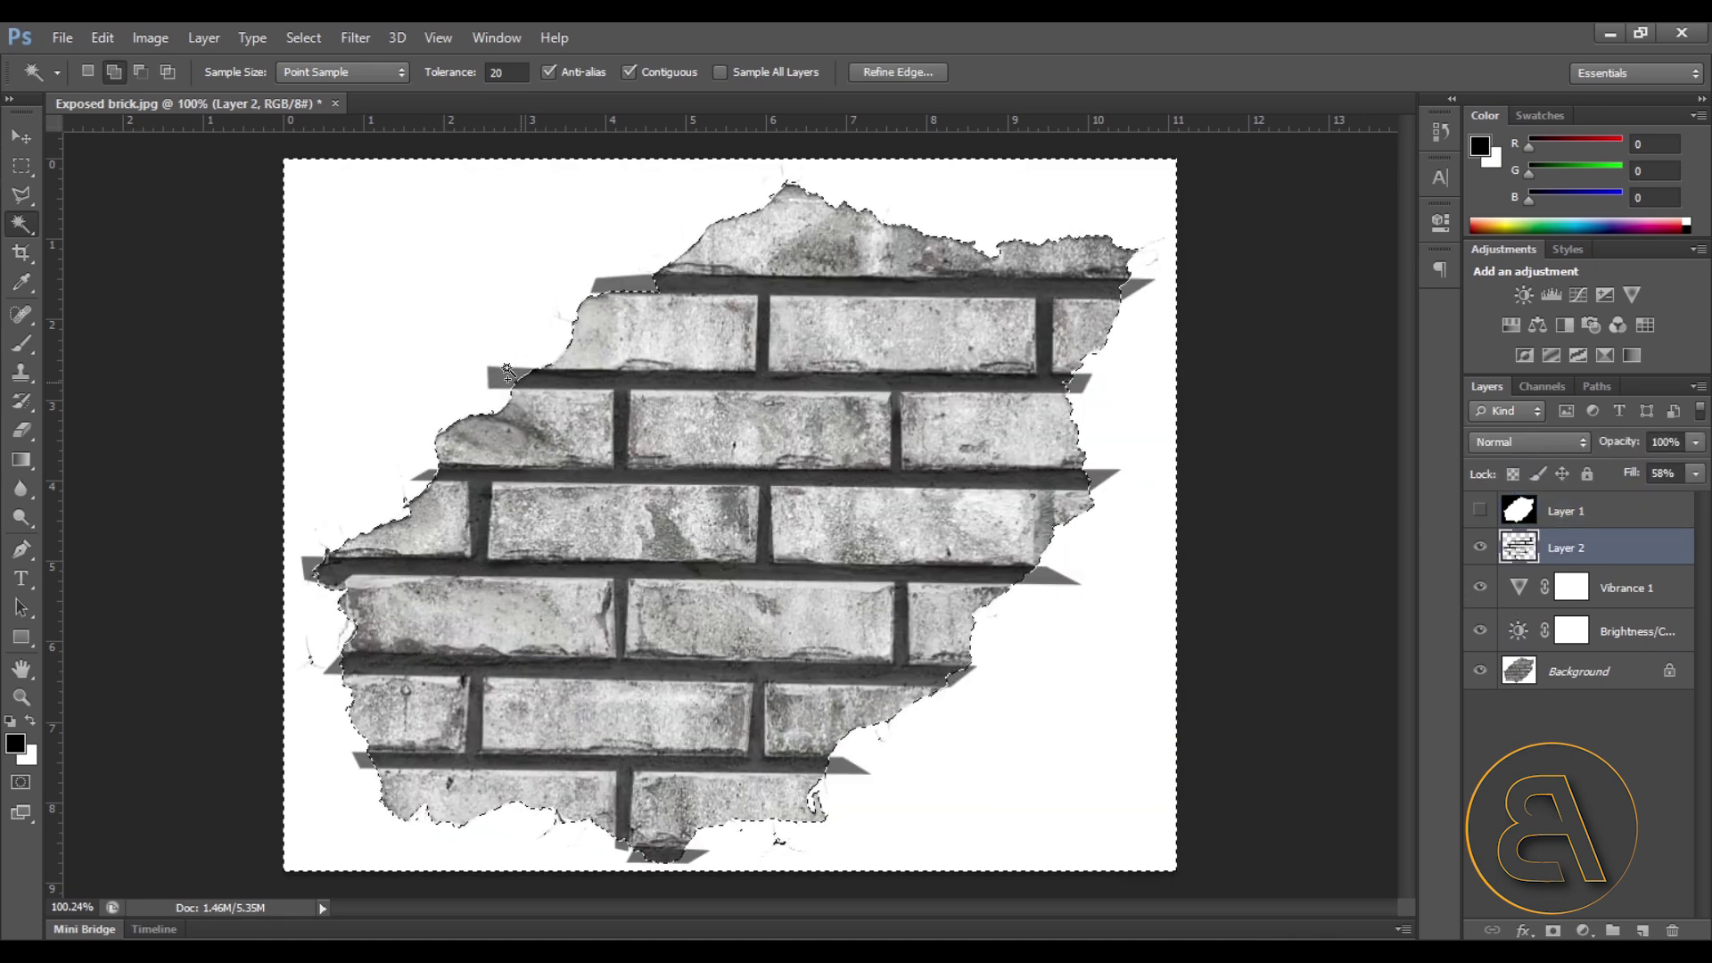
key(Delete)
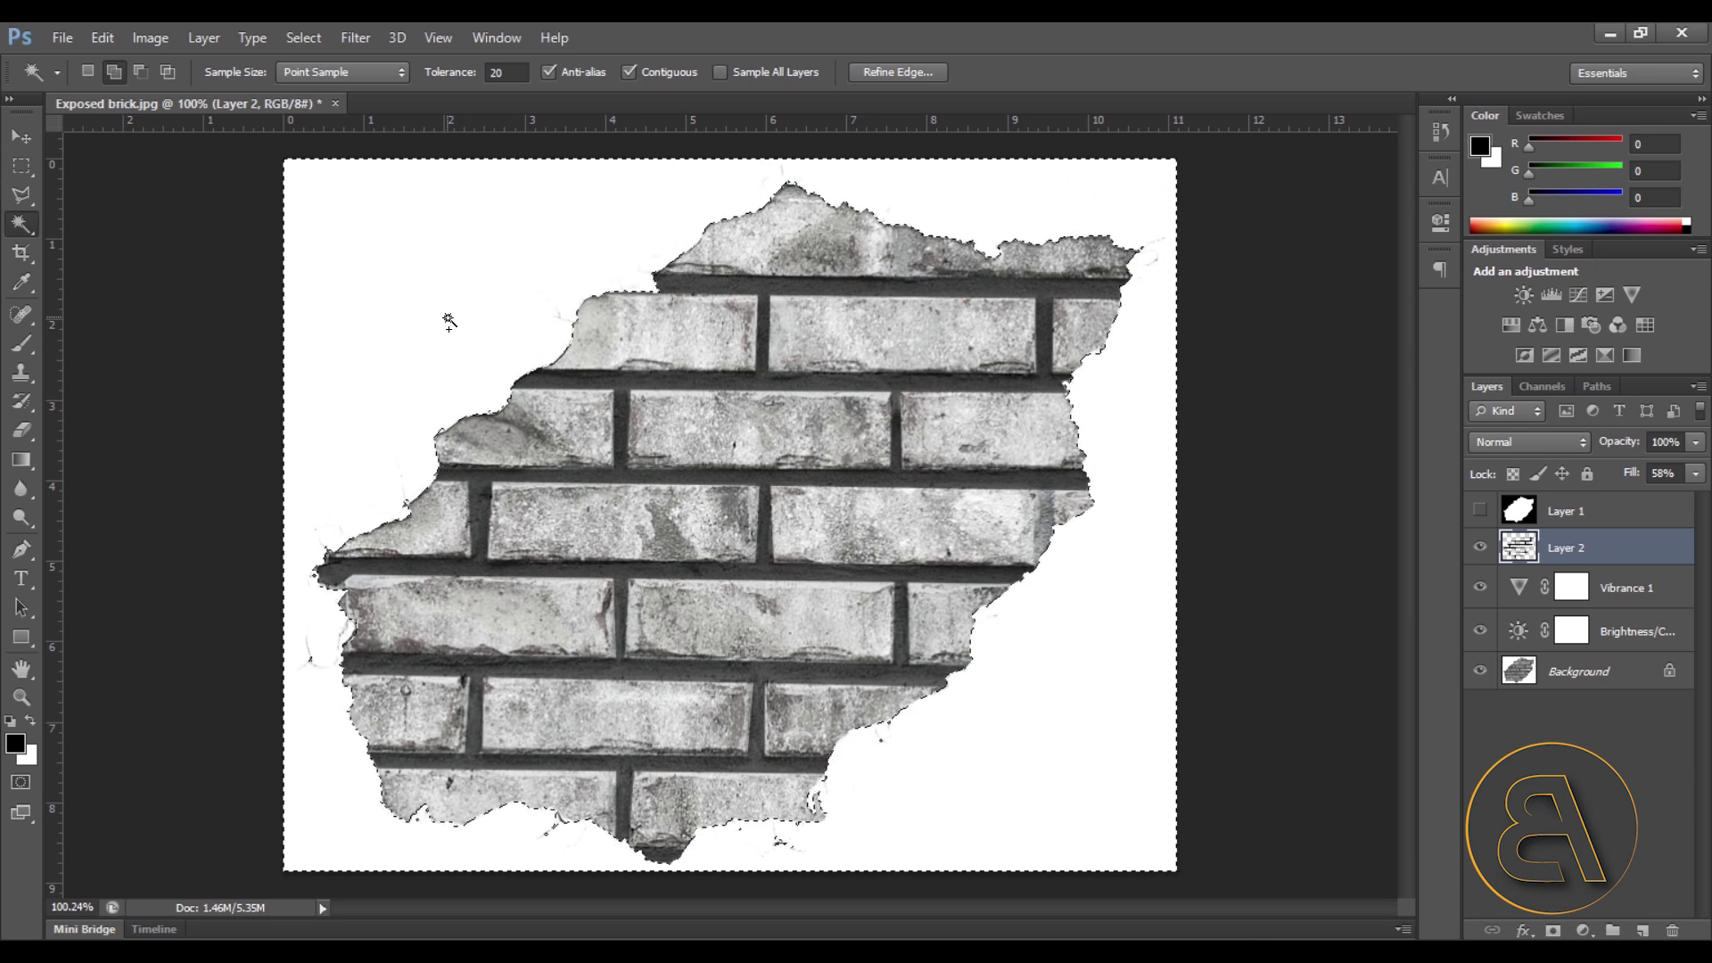
right_click(489, 273)
click(597, 608)
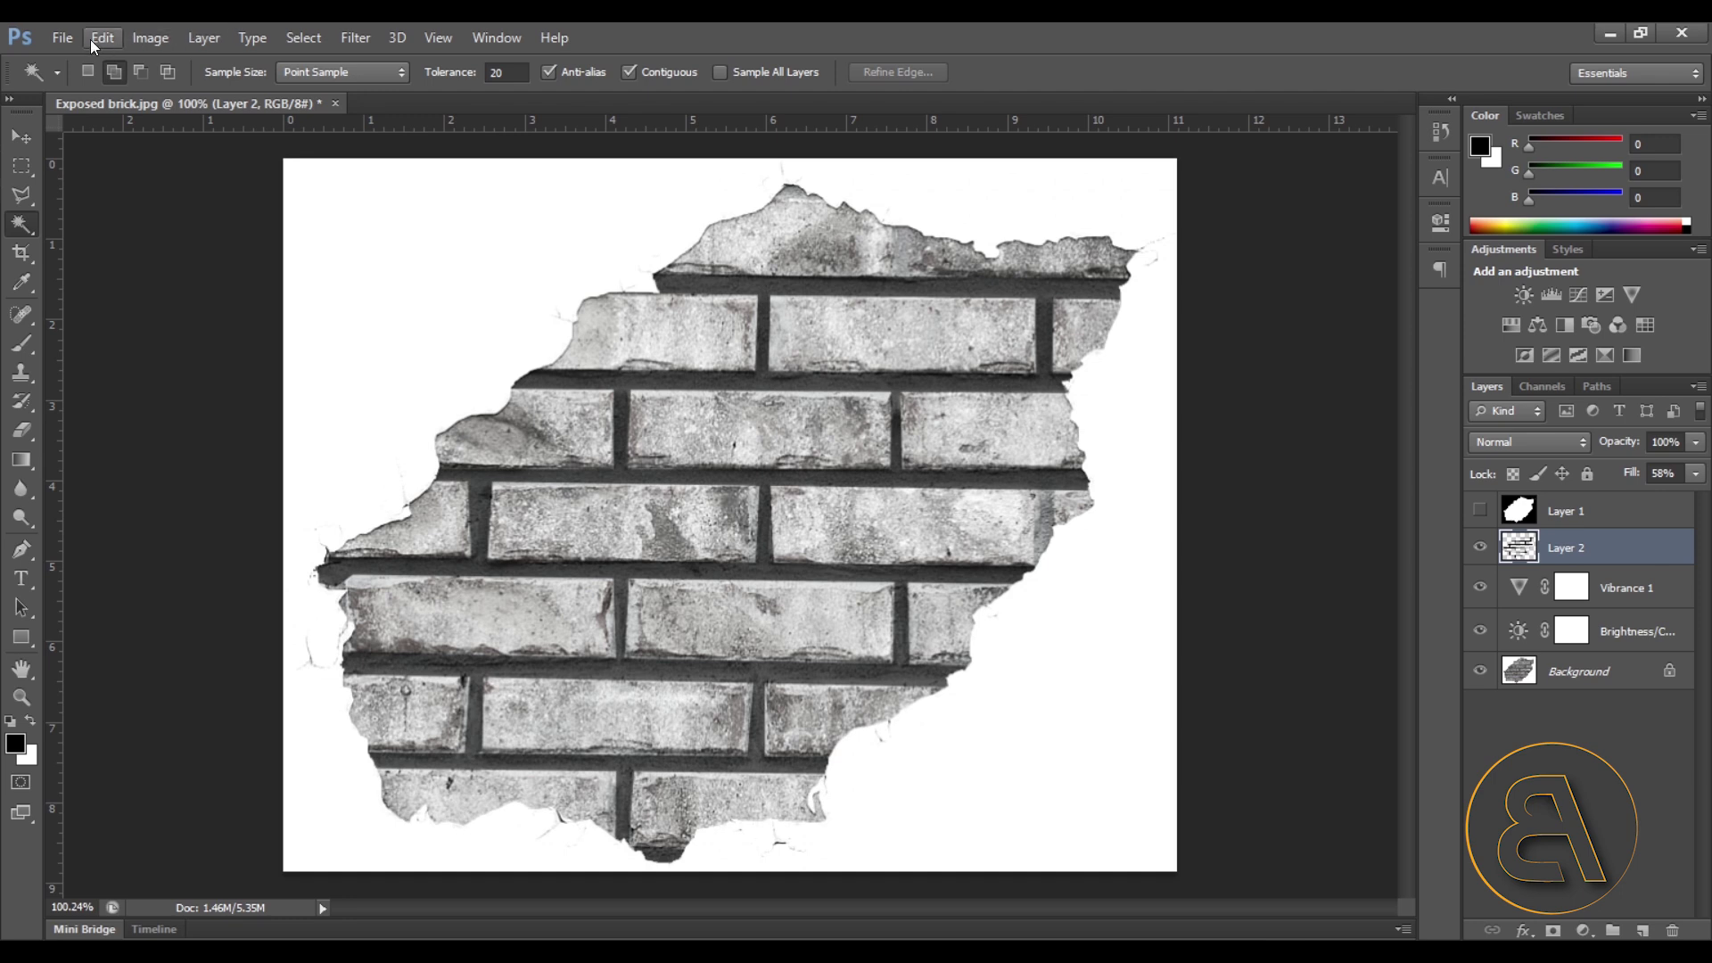
Step: Save the grayscale brick image as a JPEG copy named "Exposed brick Bump" at Maximum quality 12 with the Progressive format option
click(62, 37)
click(93, 305)
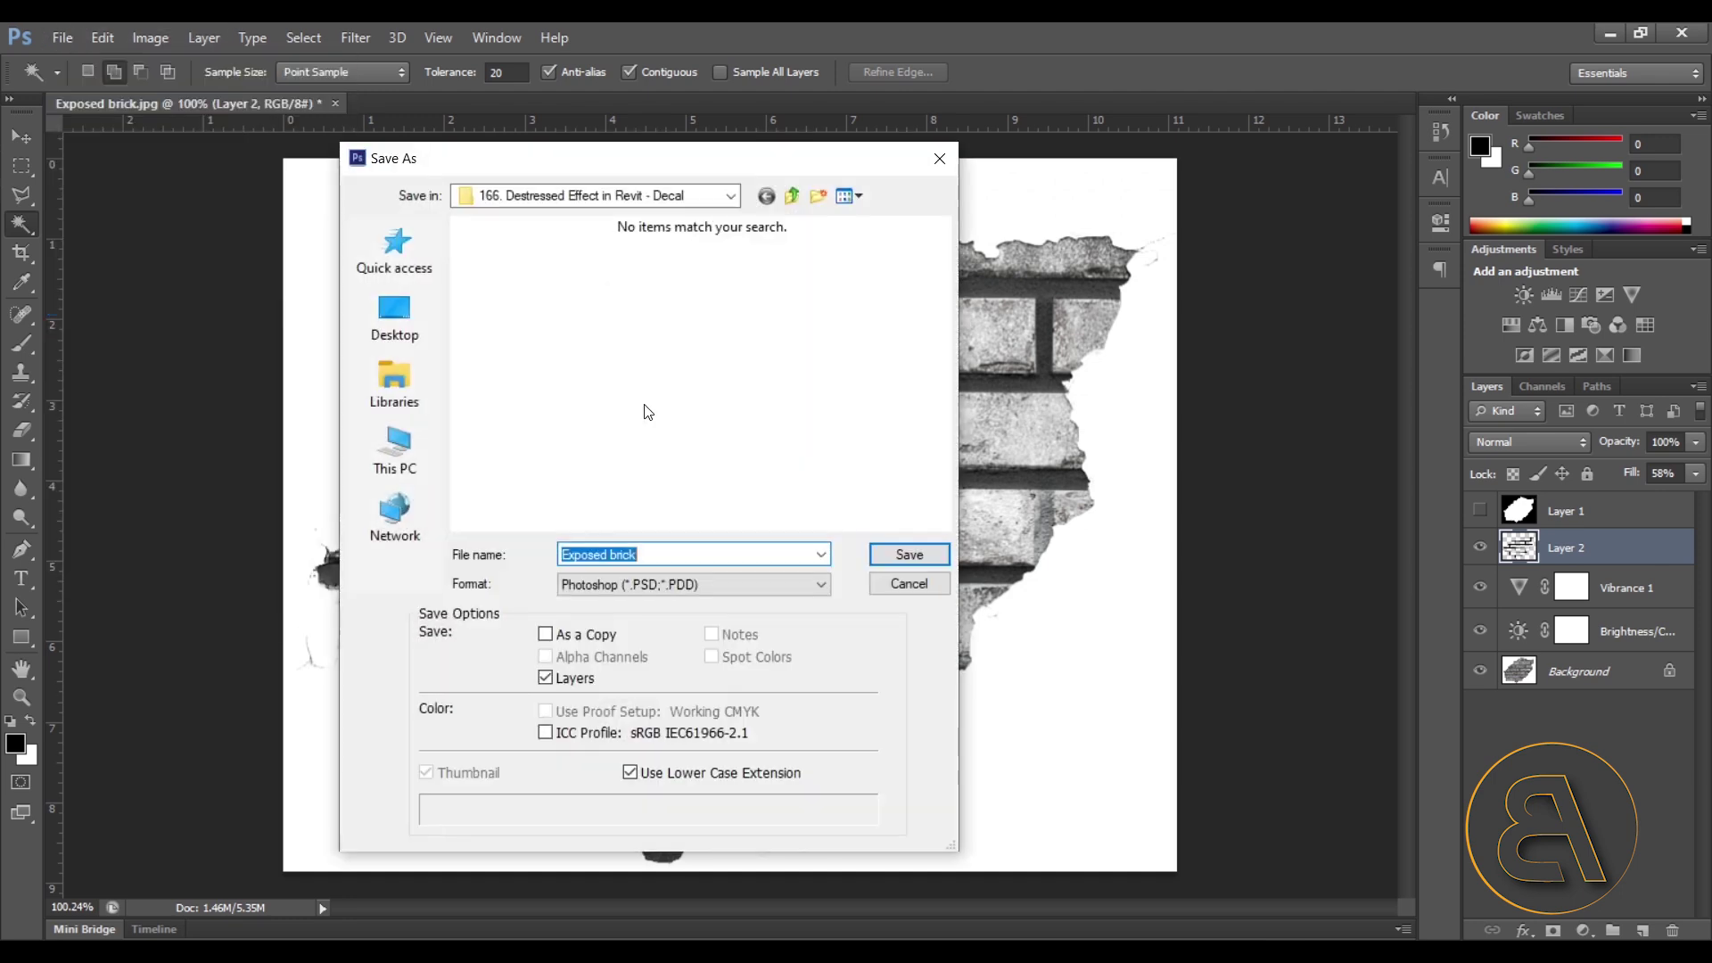
click(630, 585)
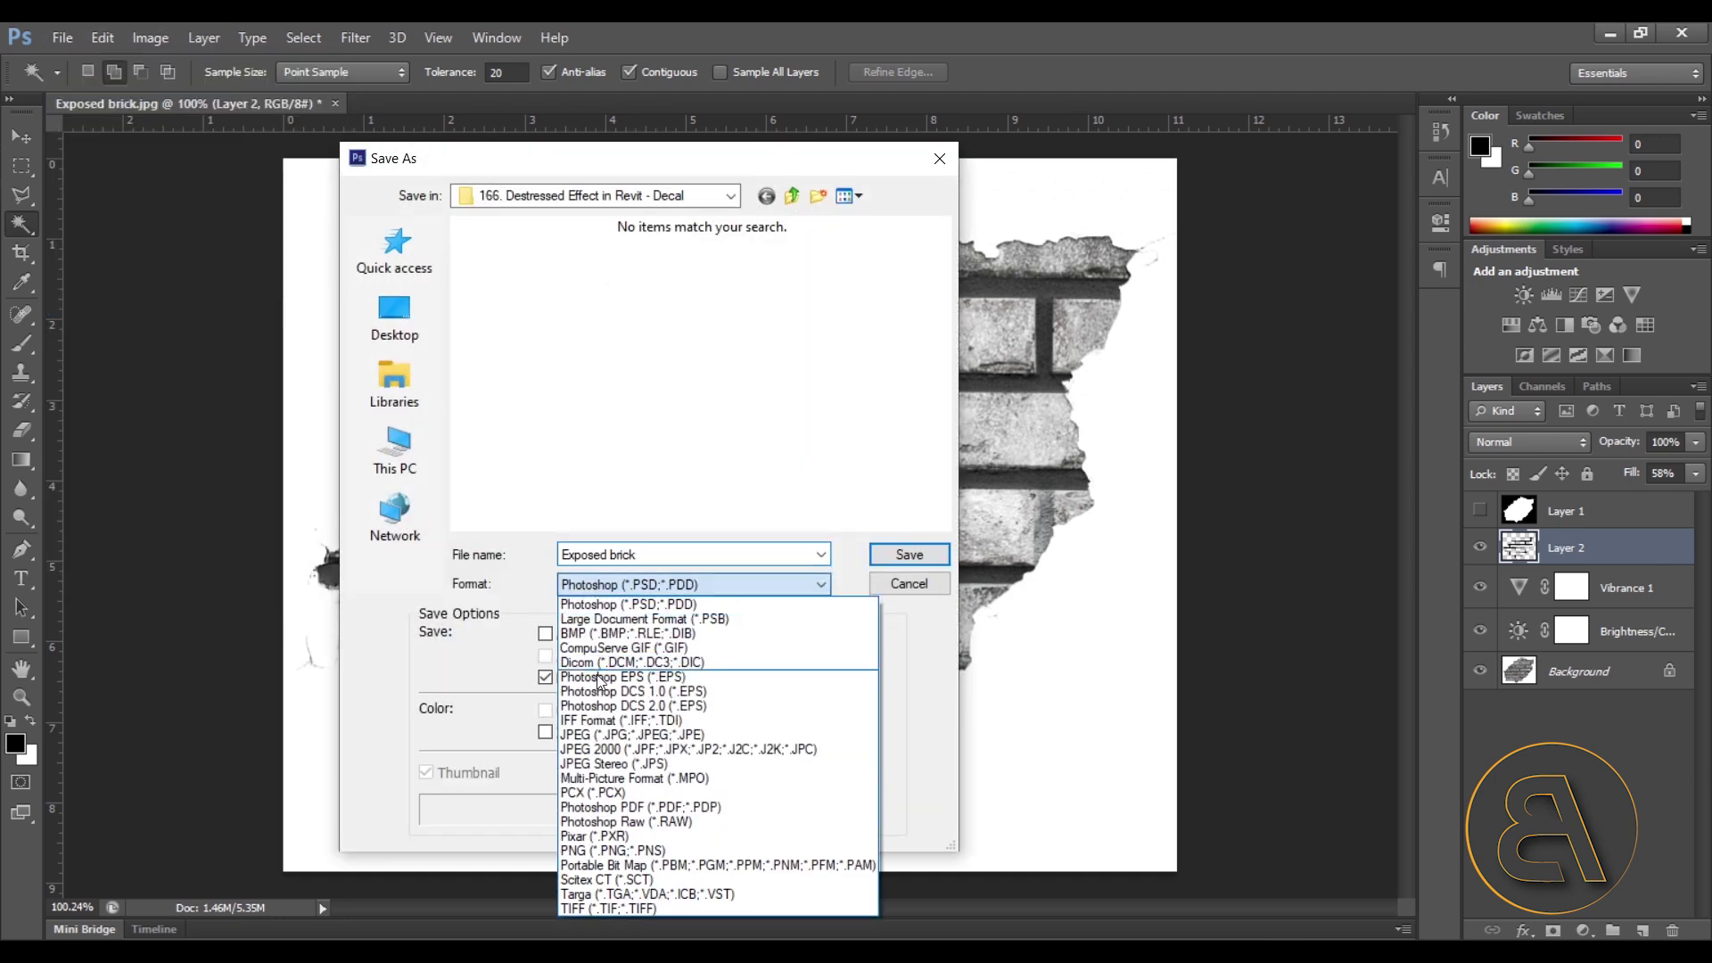
click(608, 731)
click(652, 555)
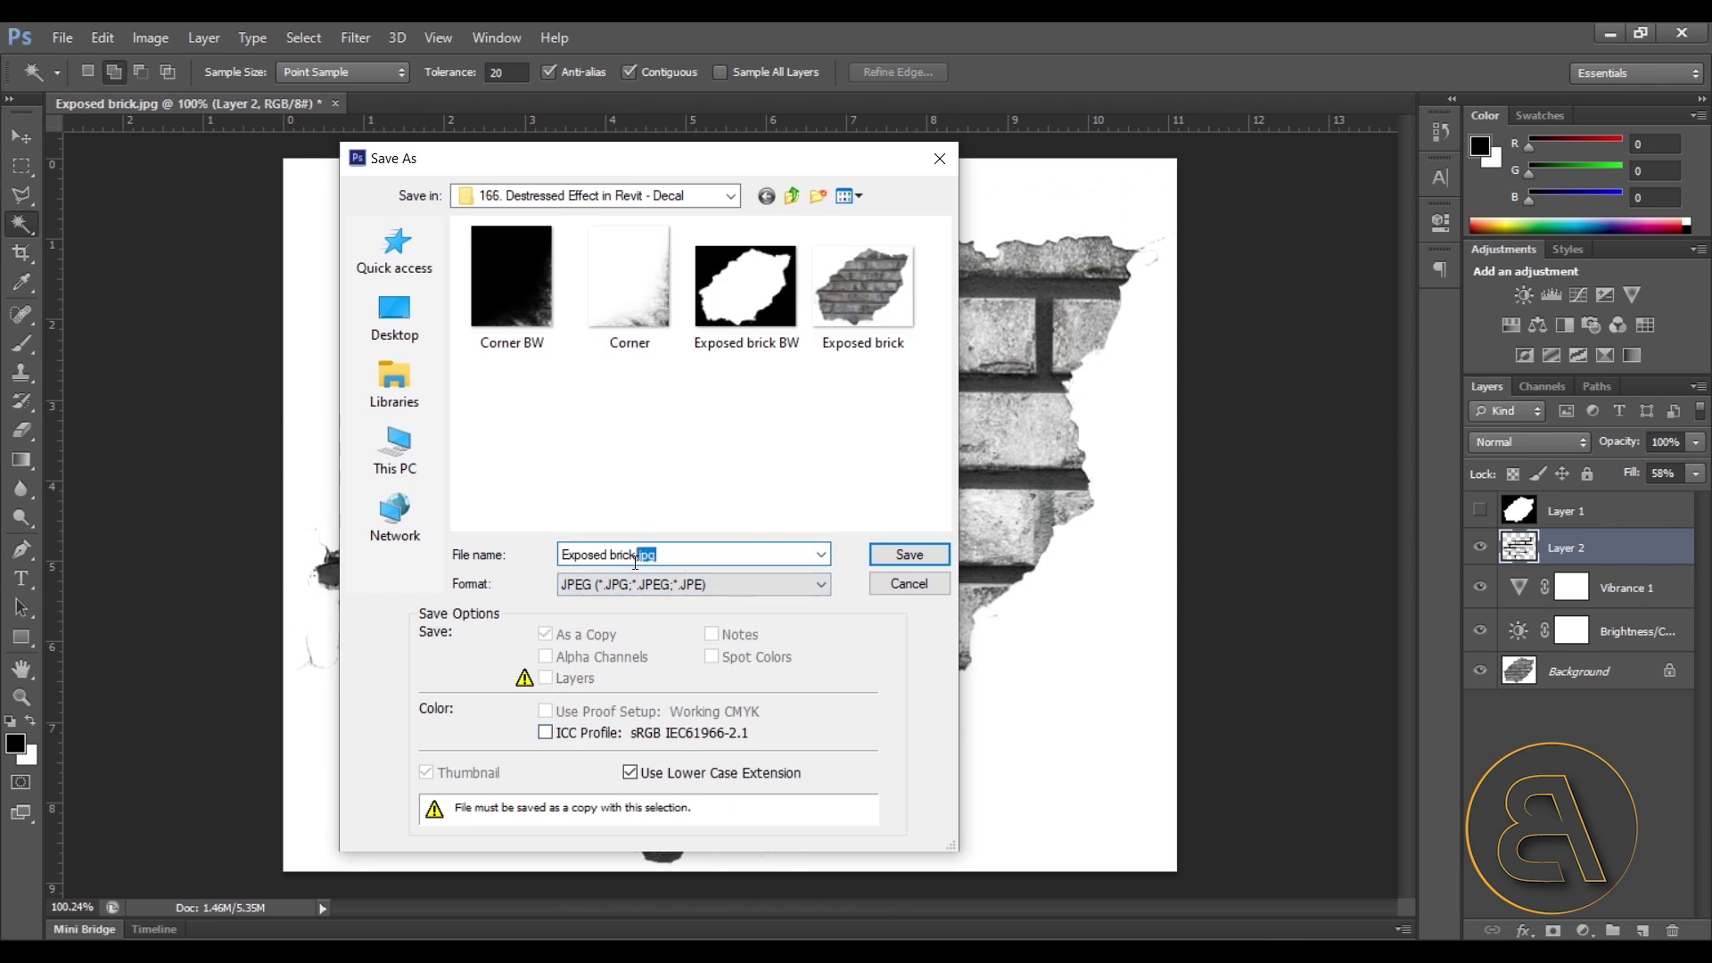
key(BackSpace)
key(BackSpace)
key(BackSpace)
key(BackSpace)
text(Bum)
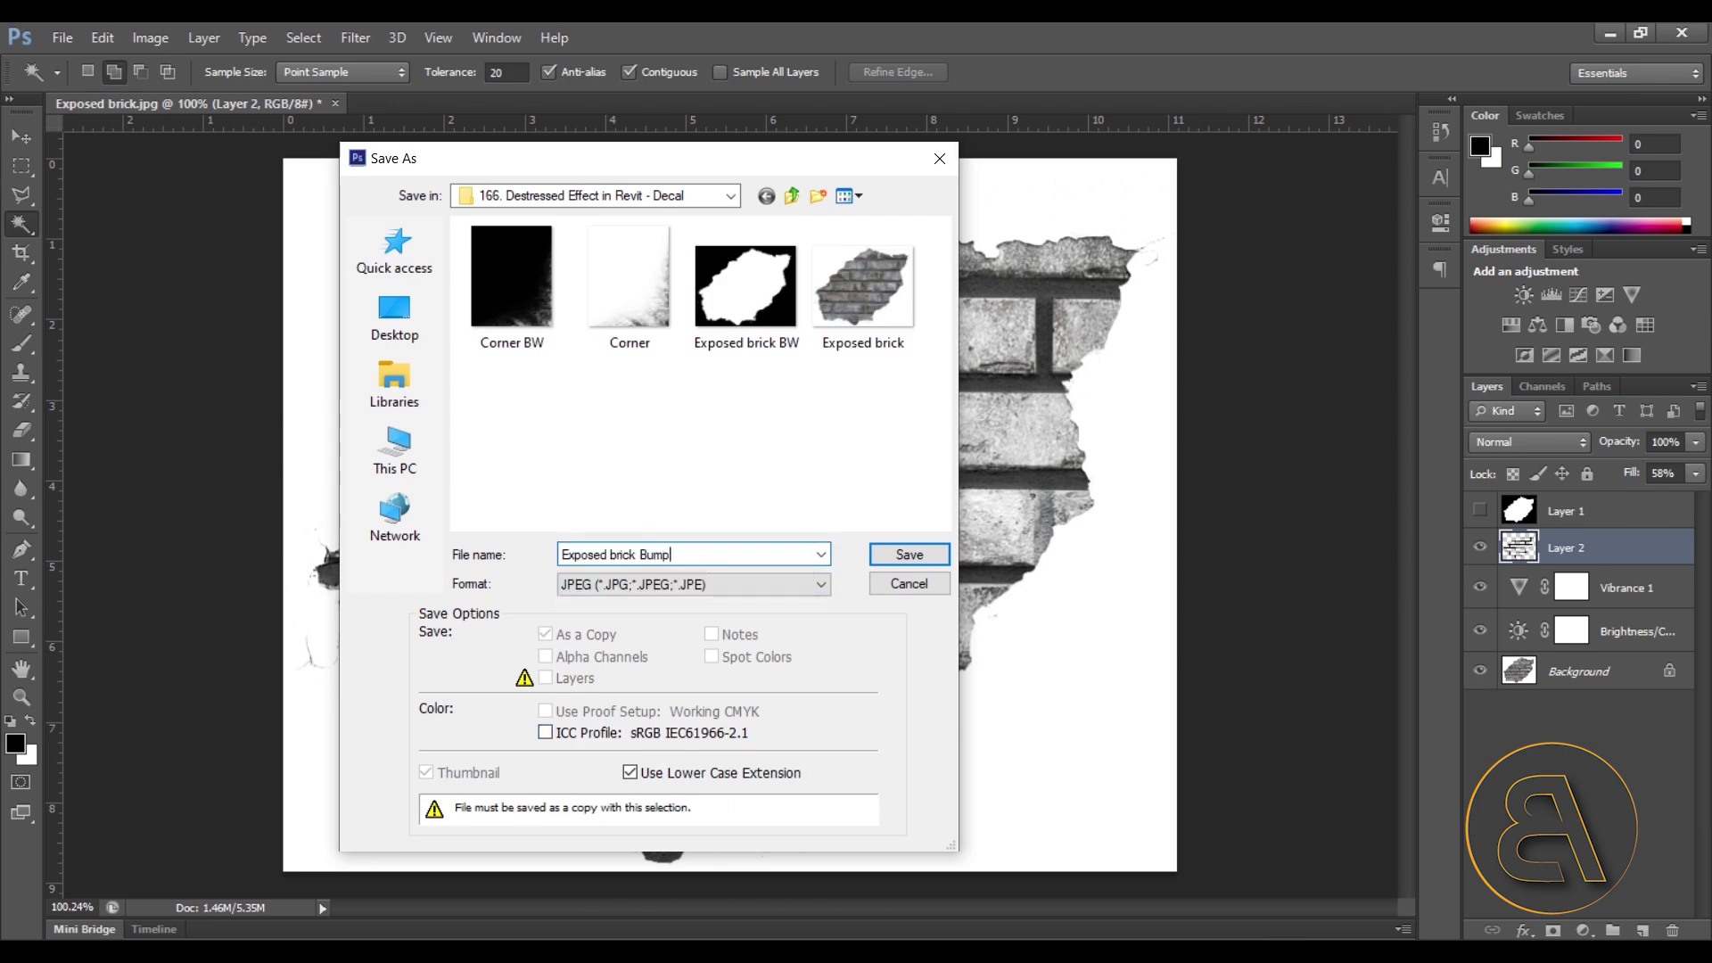
key(Return)
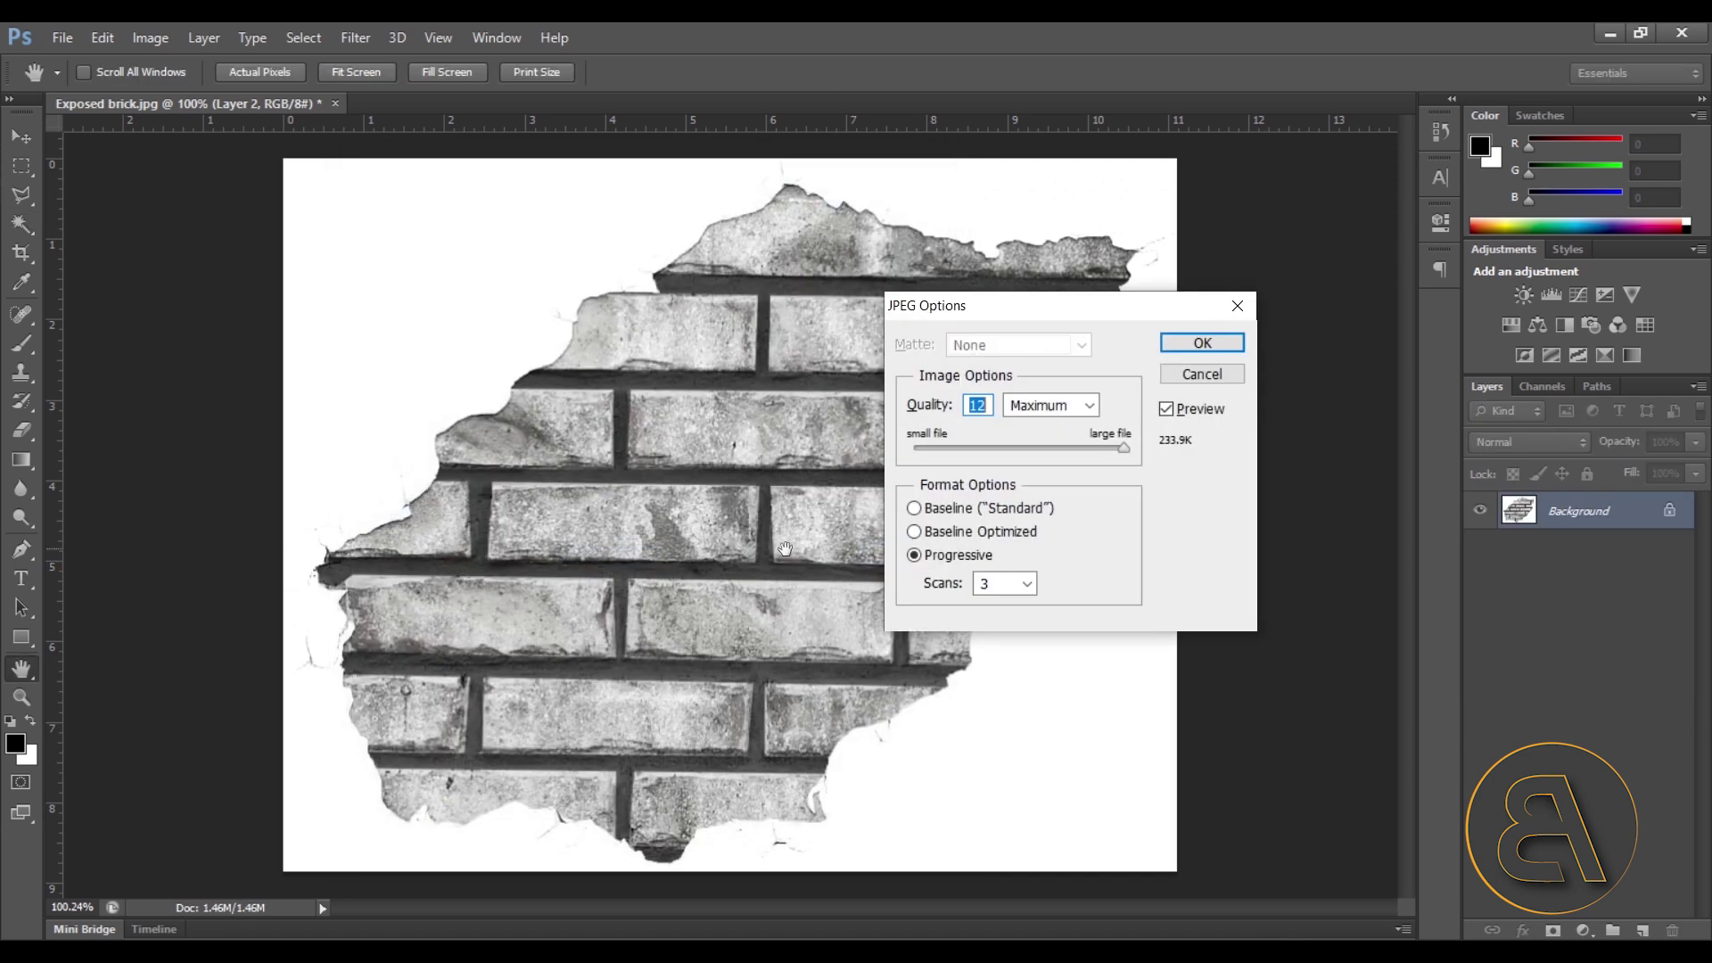
click(1226, 350)
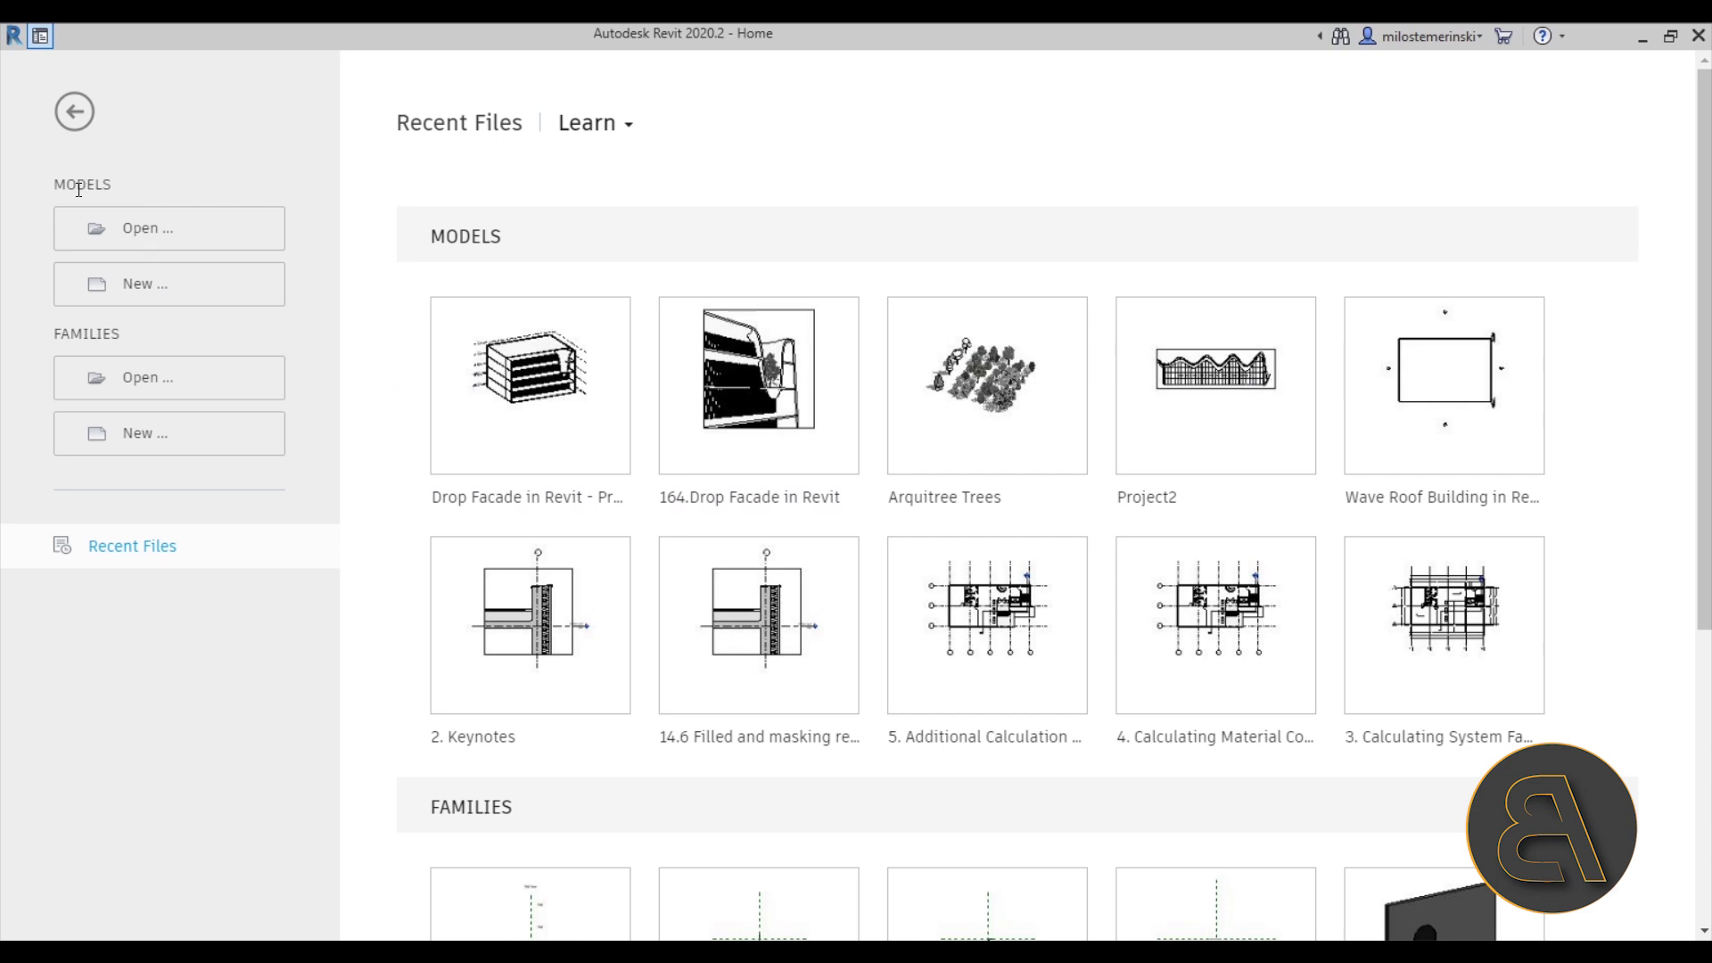
Step: Switch to Revit and create a new project from the Custom Balkan Architect Template - Metric
click(138, 283)
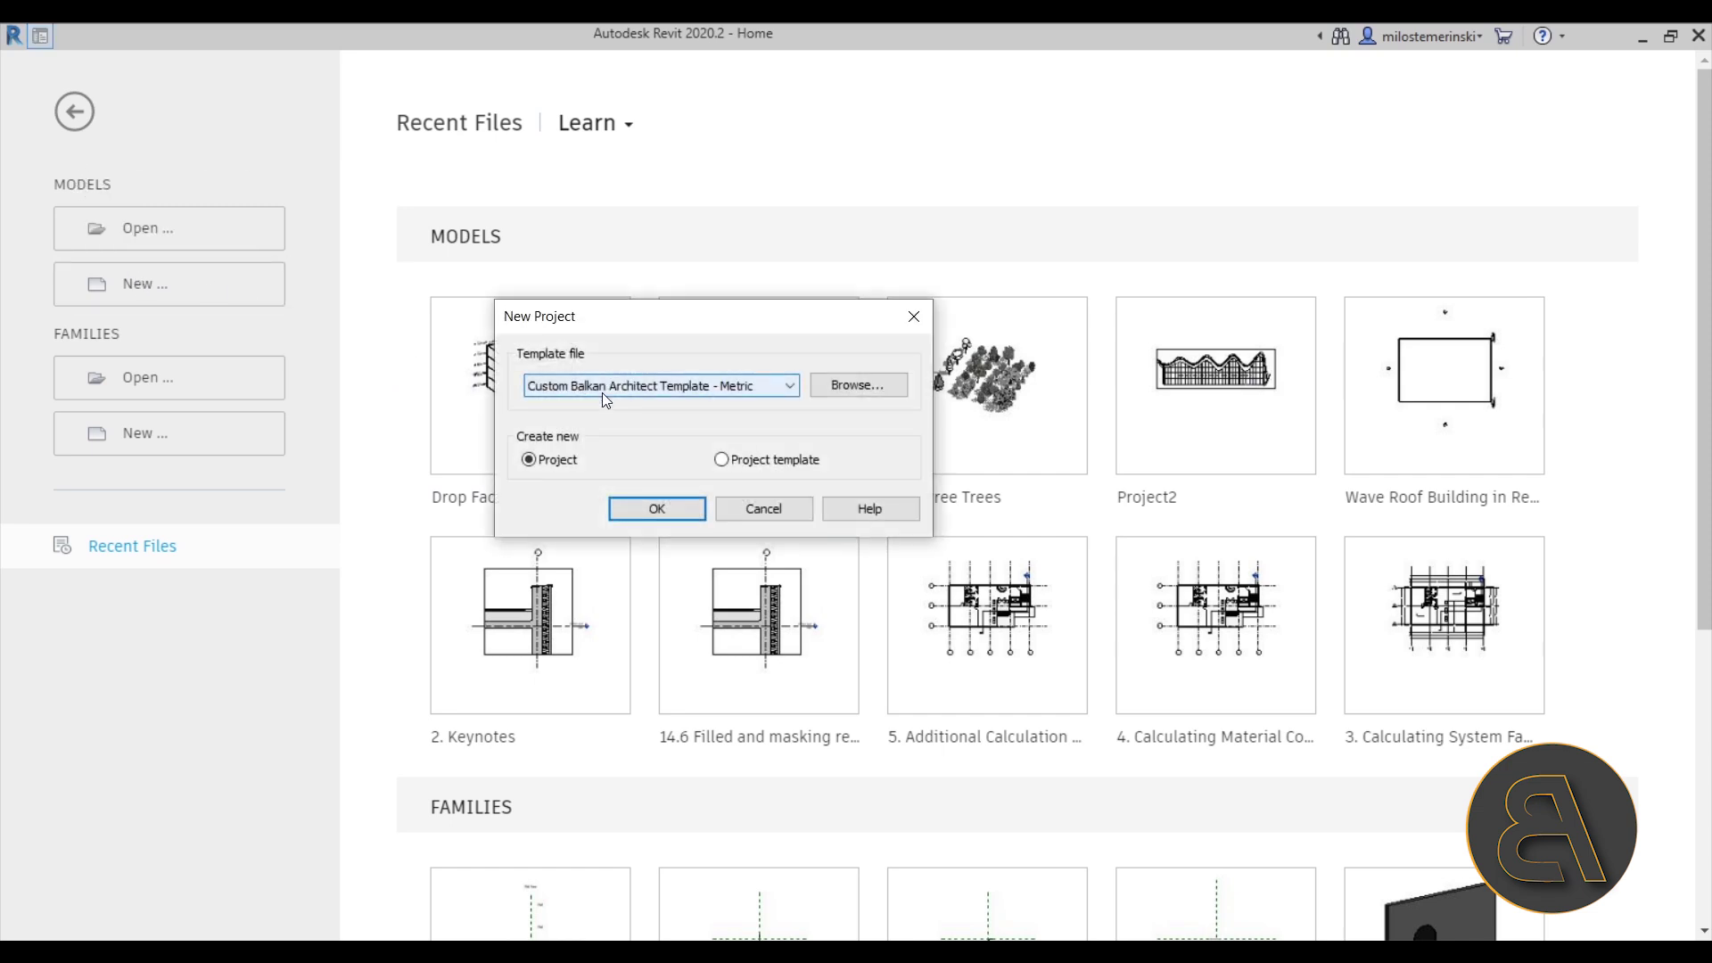
click(601, 394)
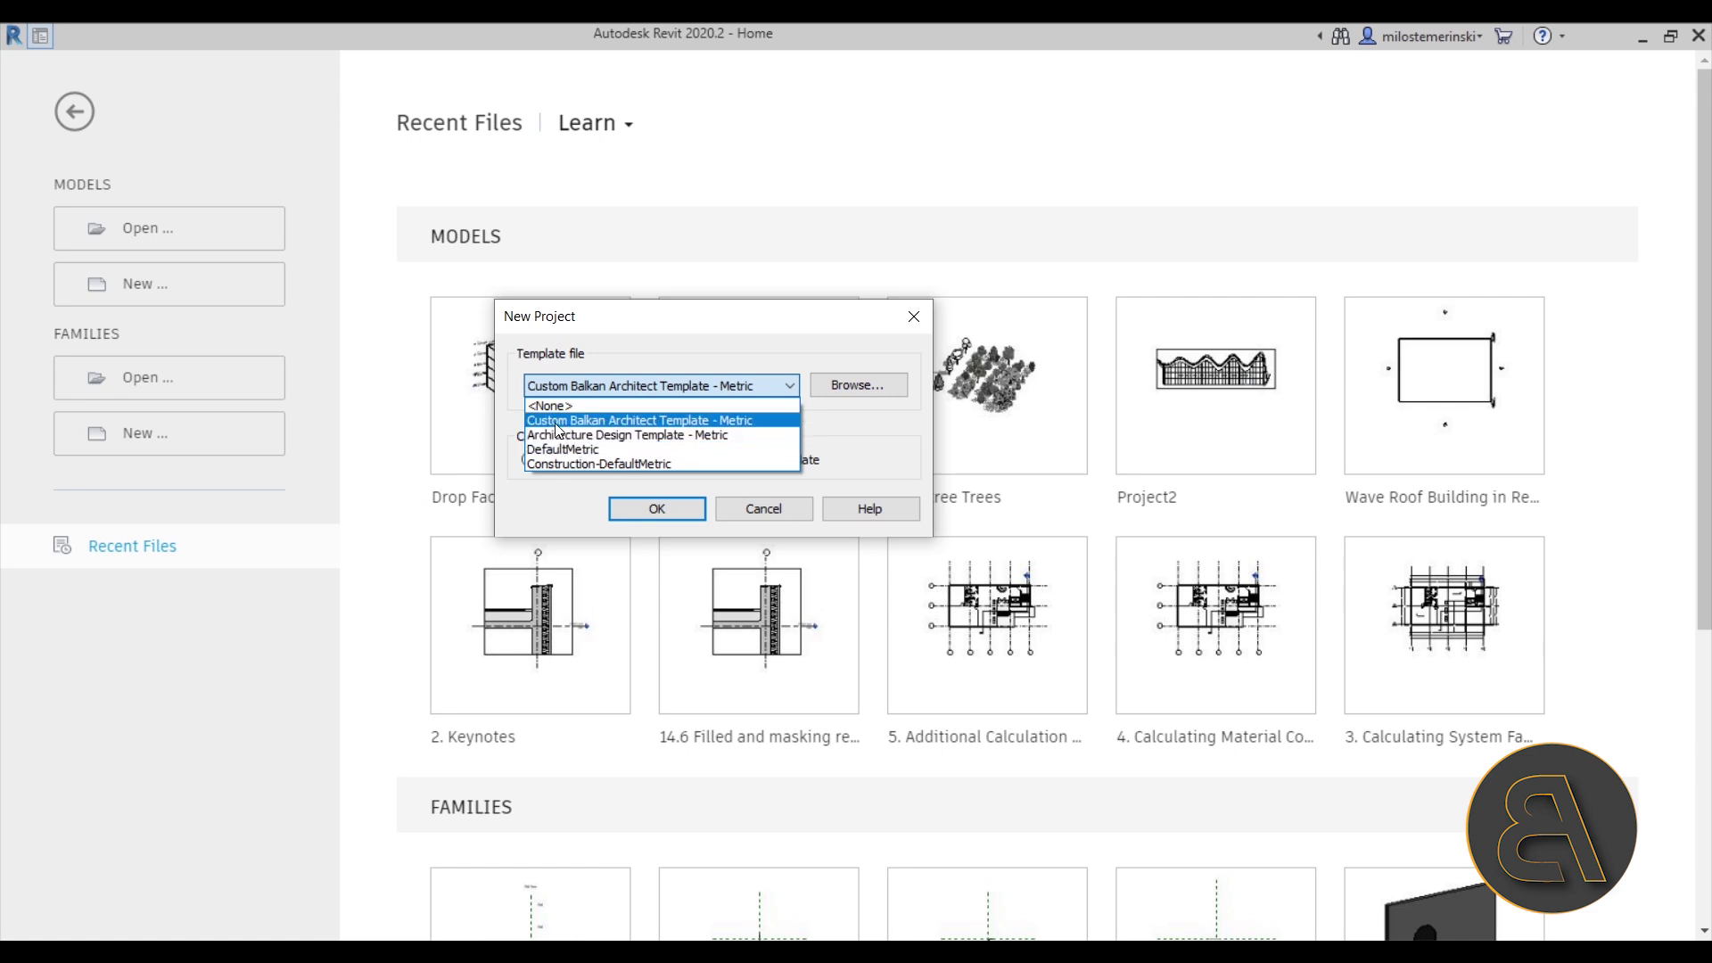
click(598, 422)
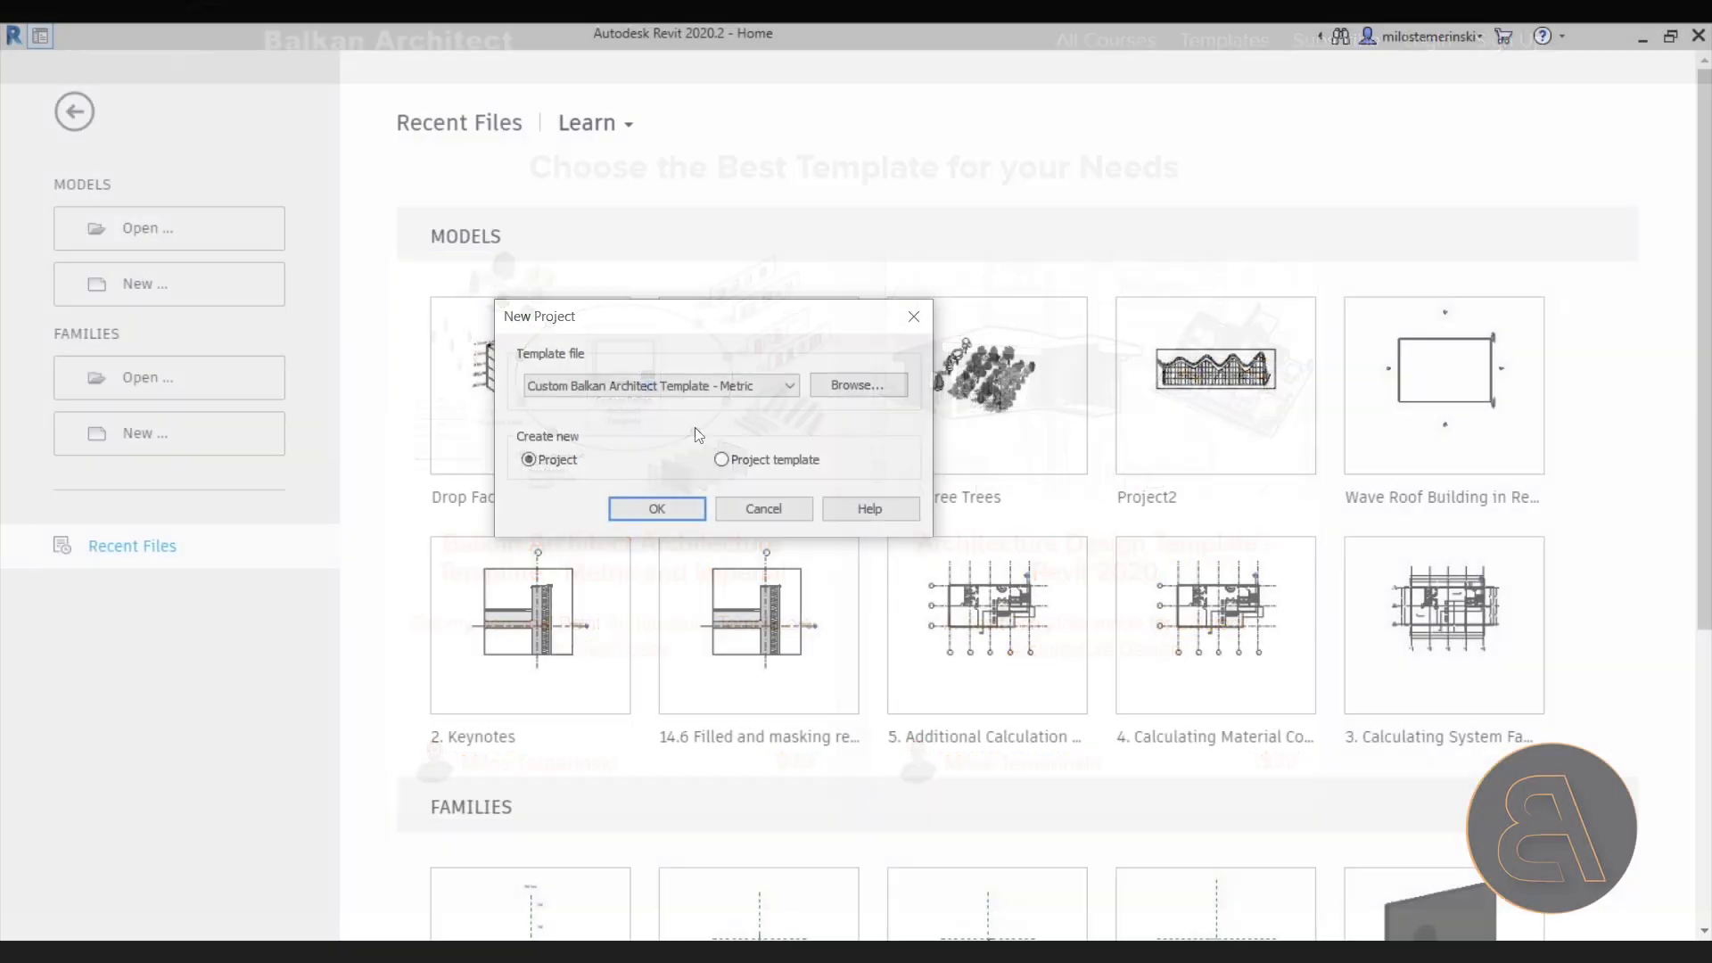
click(636, 515)
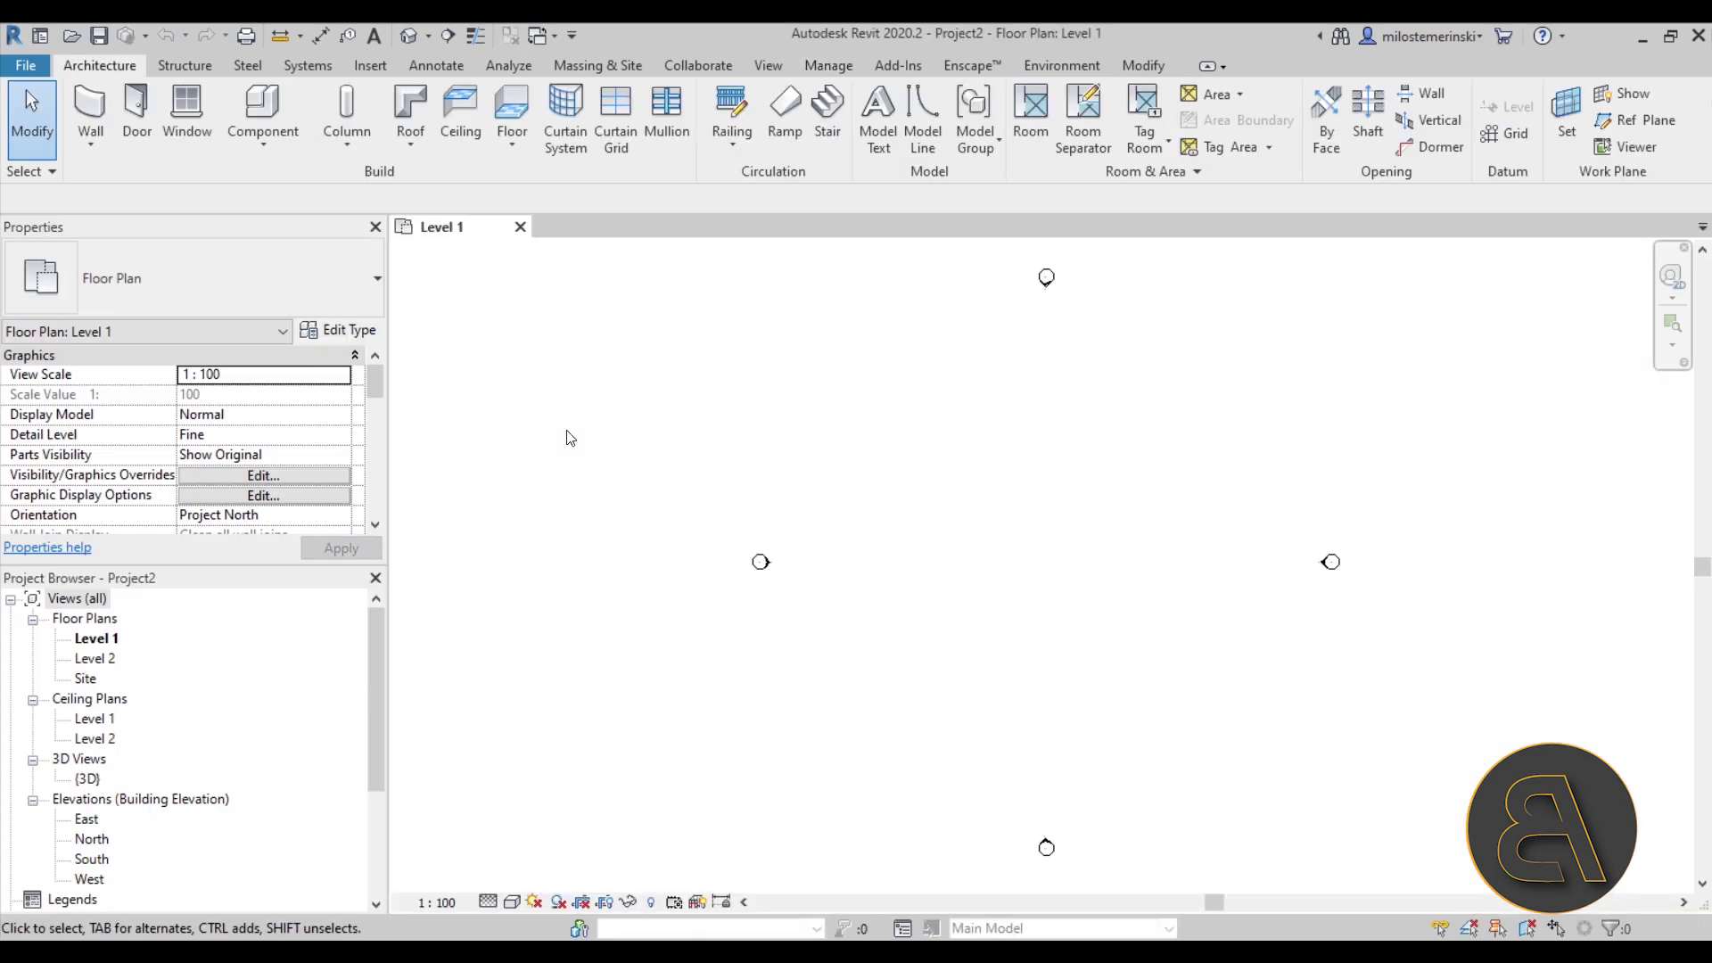
Step: Draw a horizontal Generic - 400mm wall about 6 m long and 4 m high between the elevation markers on Level 1
middle_drag(983, 553, 833, 550)
middle_drag(940, 505, 936, 508)
click(89, 112)
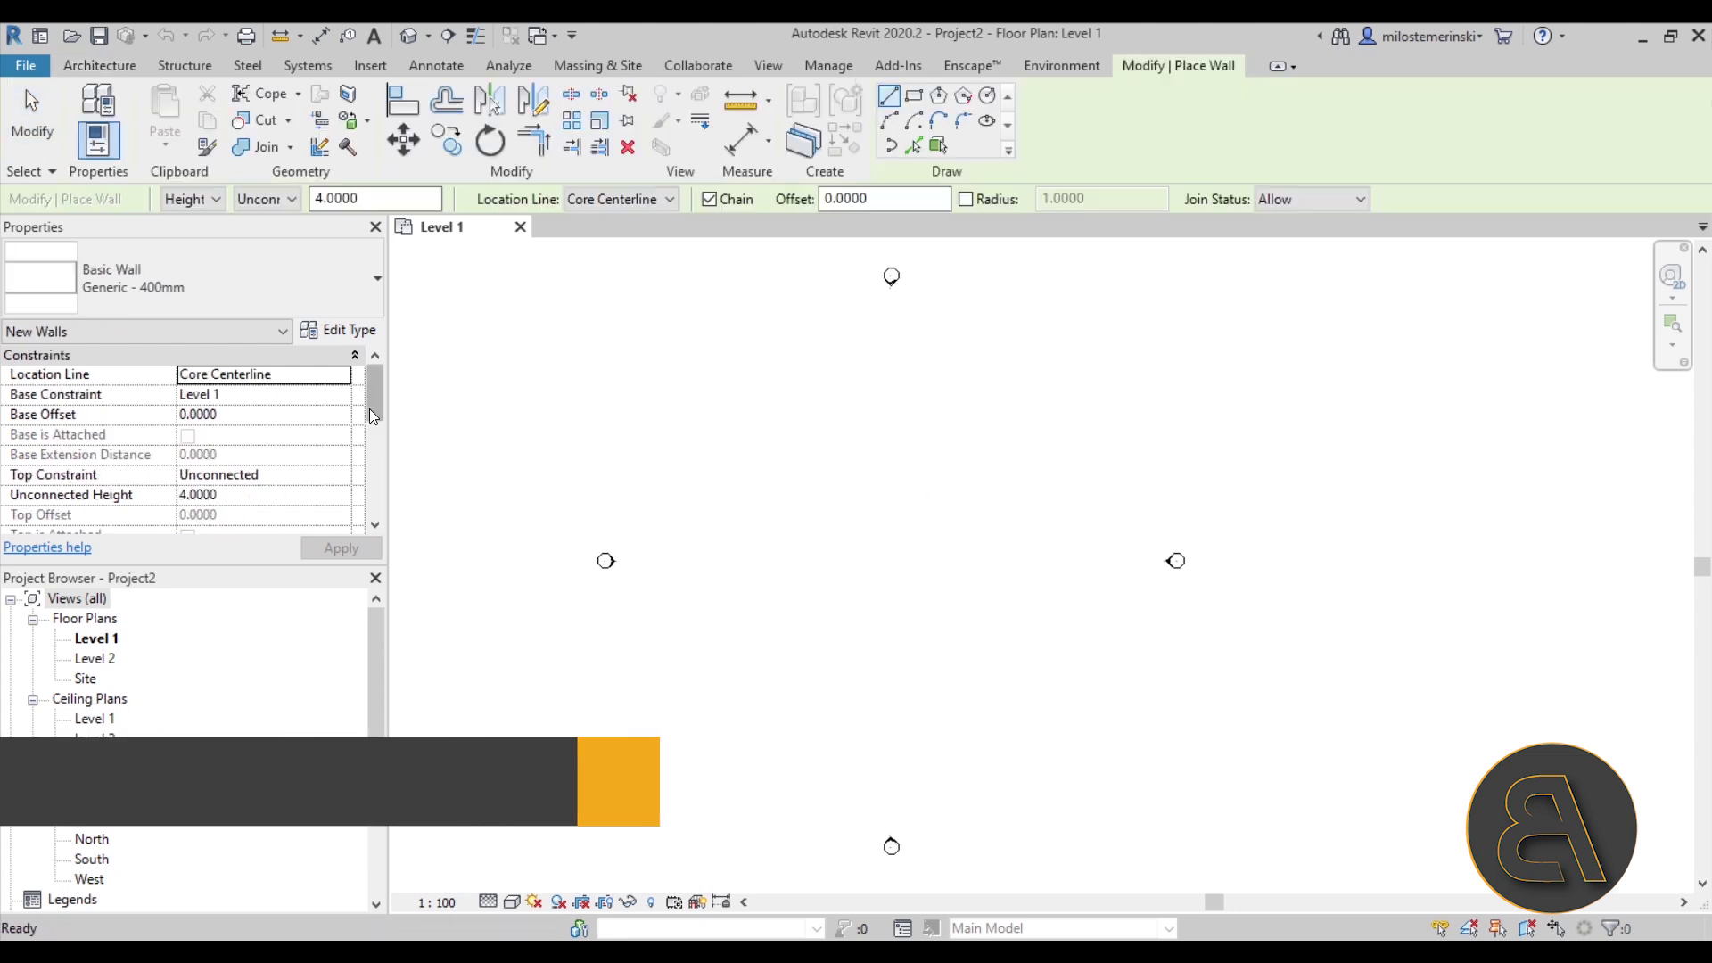
click(195, 307)
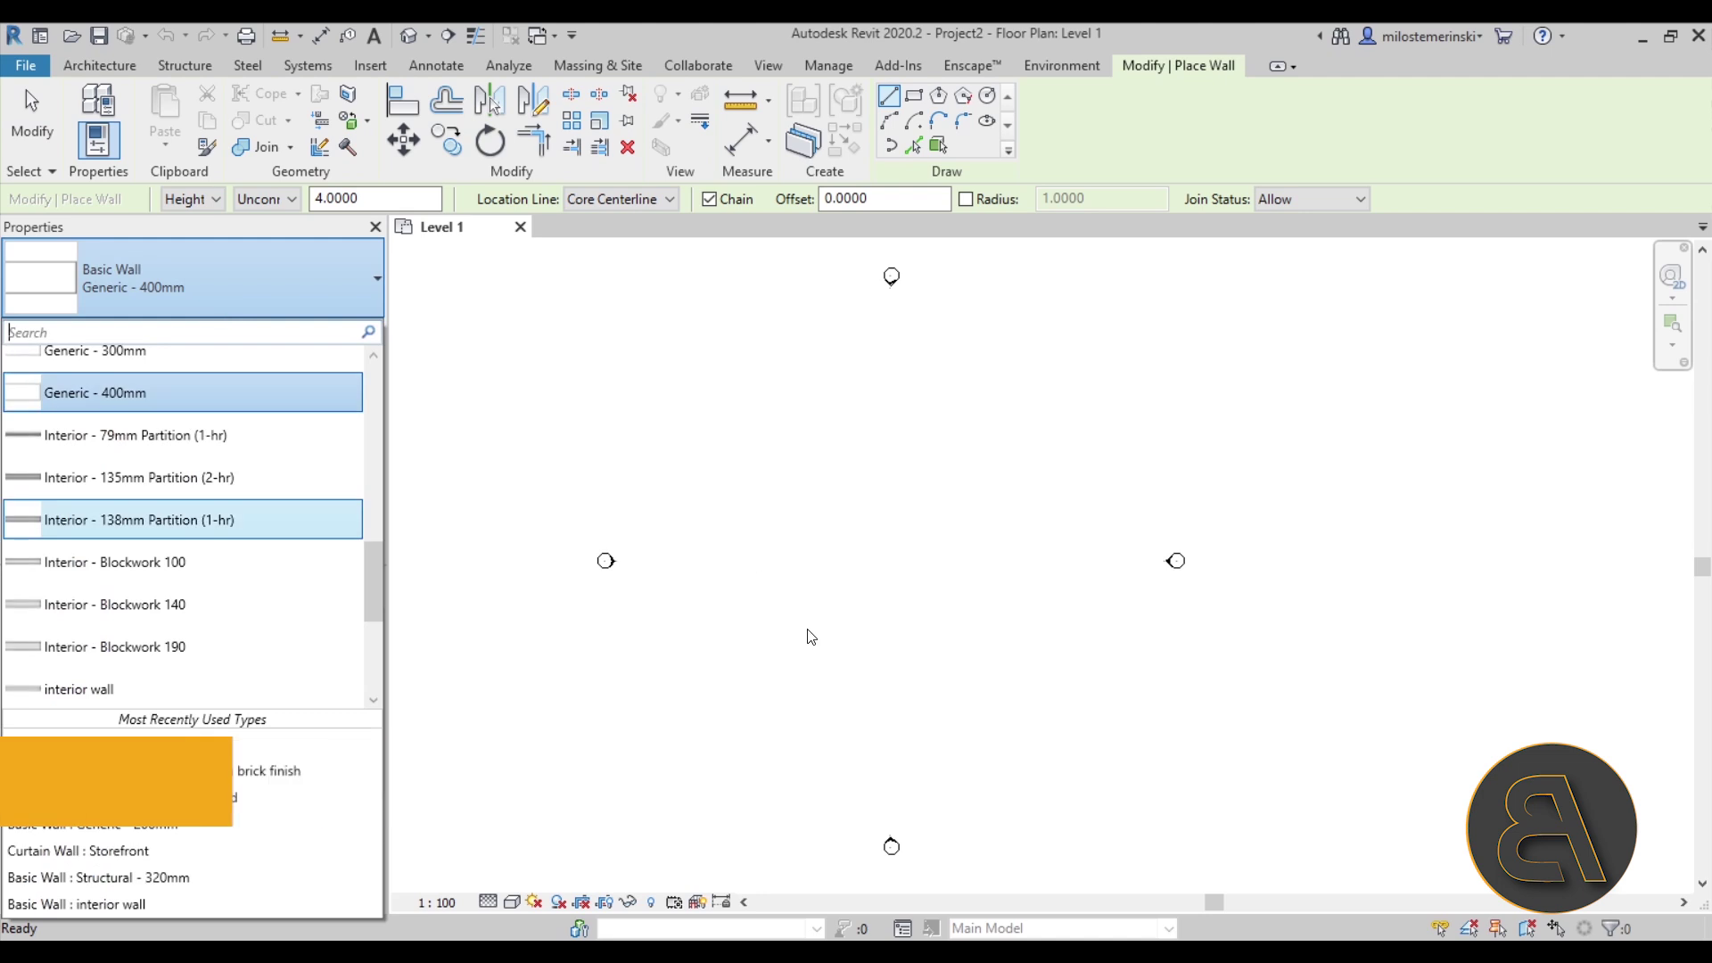
click(237, 297)
click(842, 561)
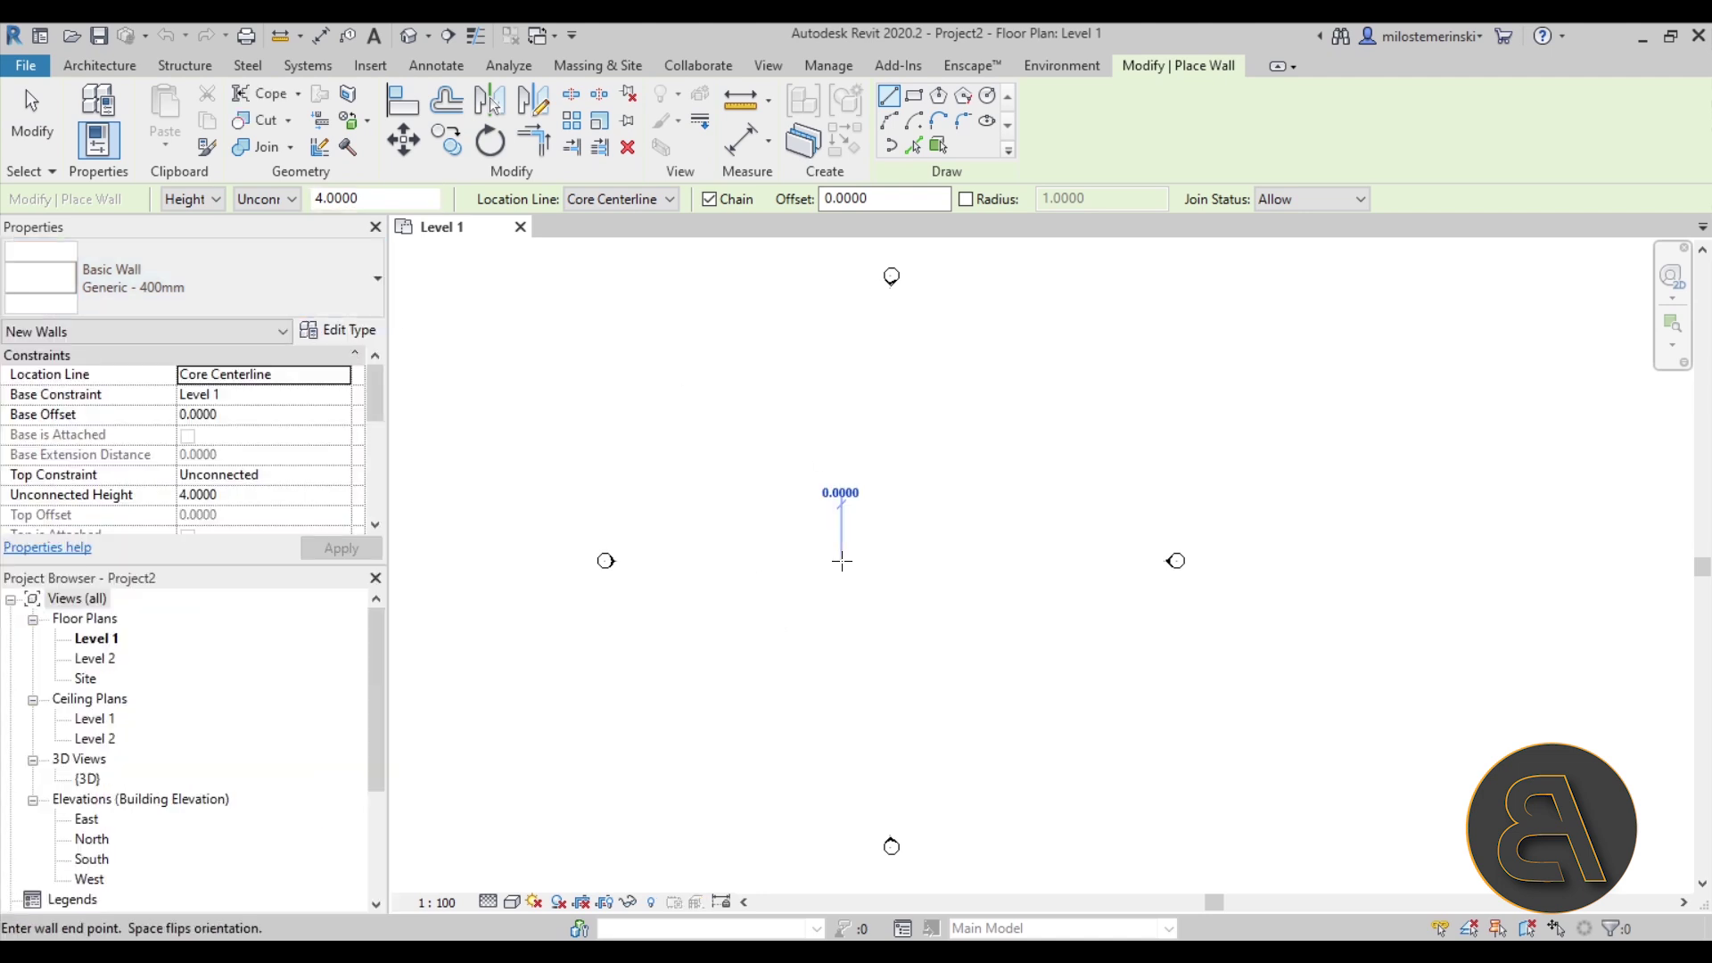
click(910, 561)
click(32, 120)
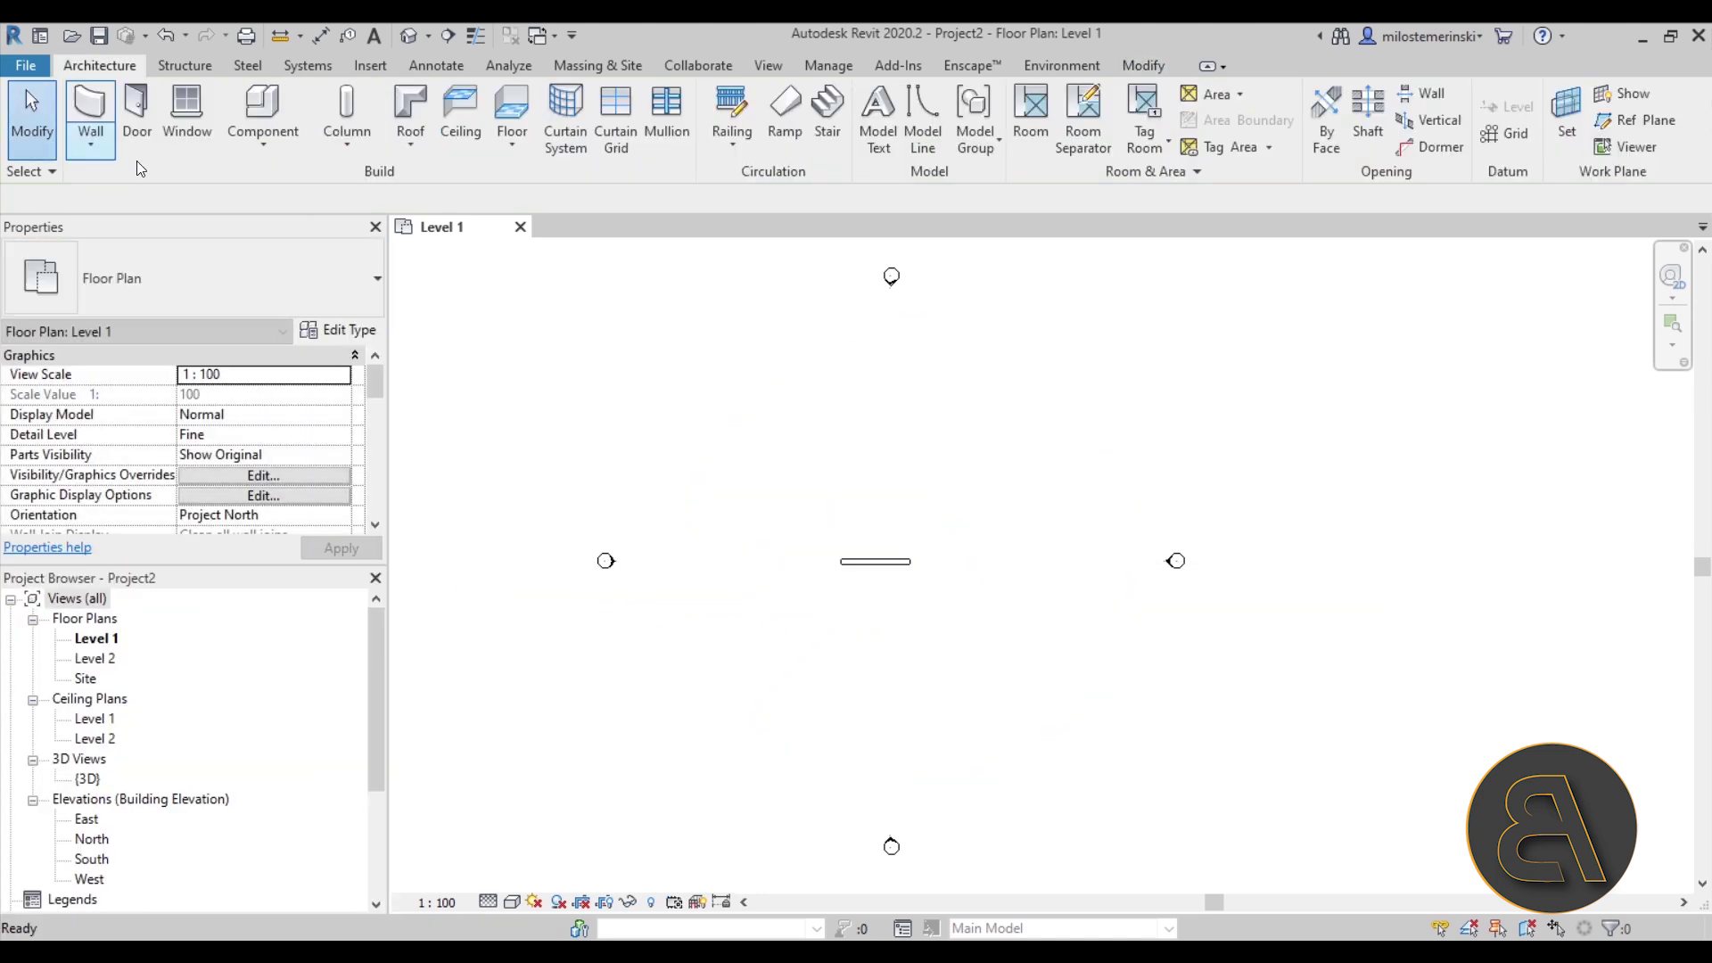
Step: Show the wall in the default 3D view and set the visual style to Realistic
click(409, 37)
shift+middle_drag(932, 467, 906, 482)
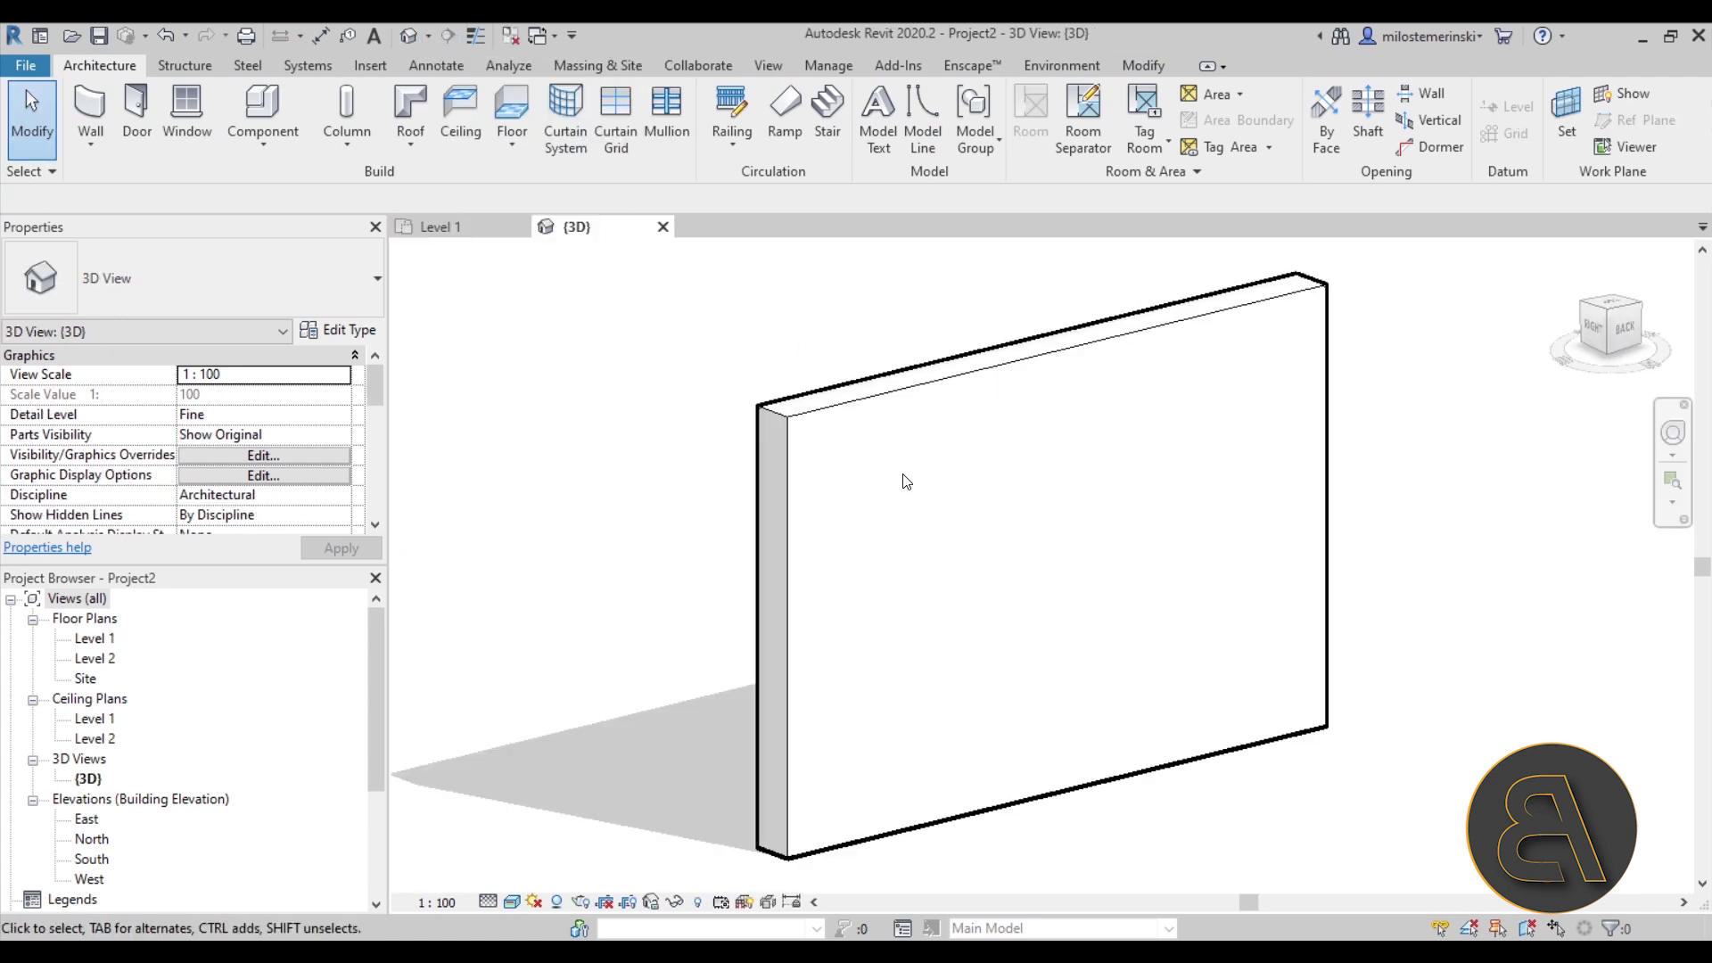
click(512, 902)
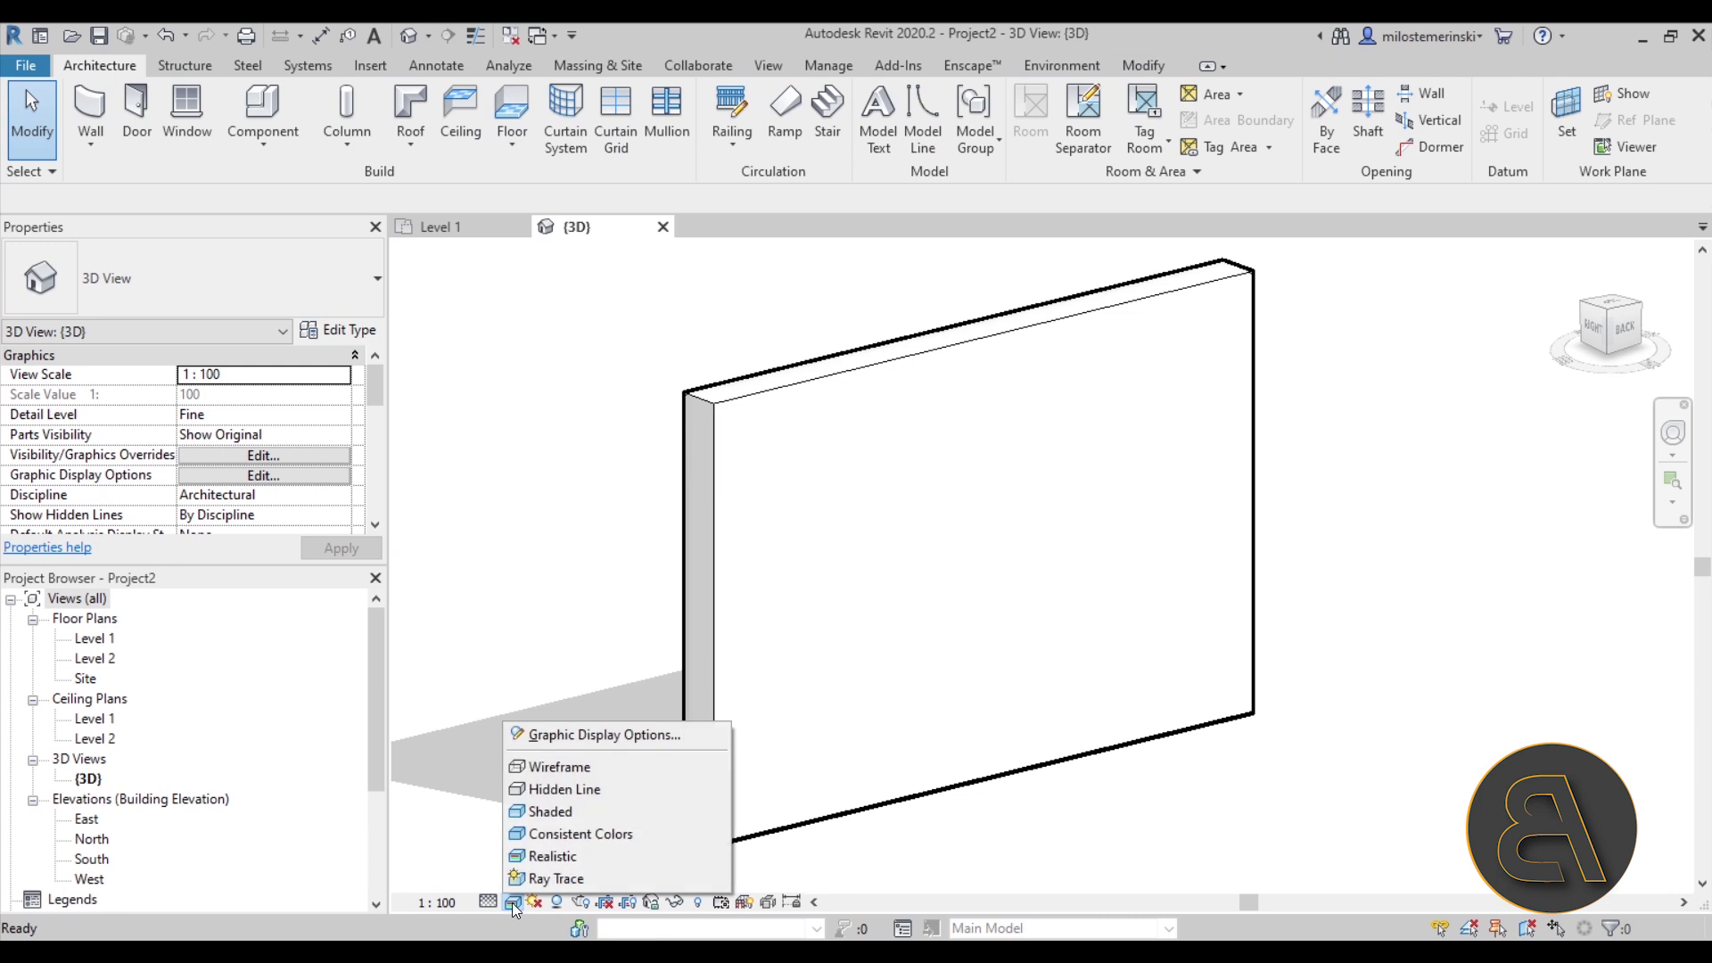
click(548, 857)
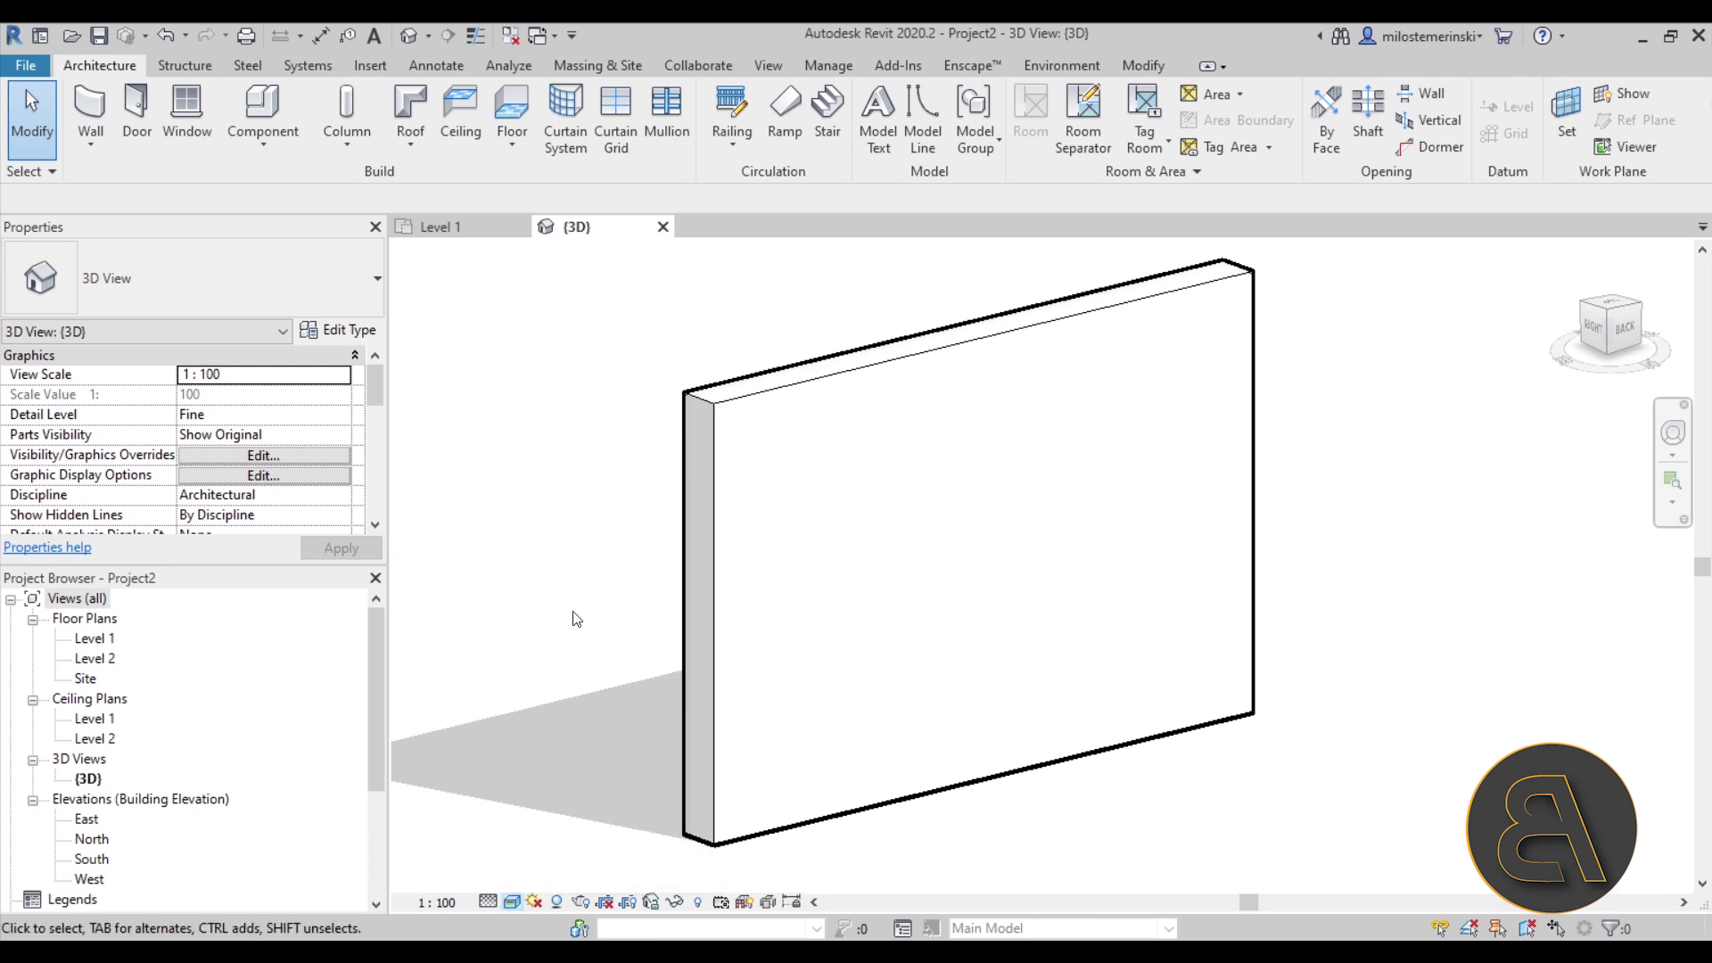
Step: Assign the Gypsum Wall Board material to the structure layer of the Generic - 400mm wall type
click(721, 571)
click(347, 335)
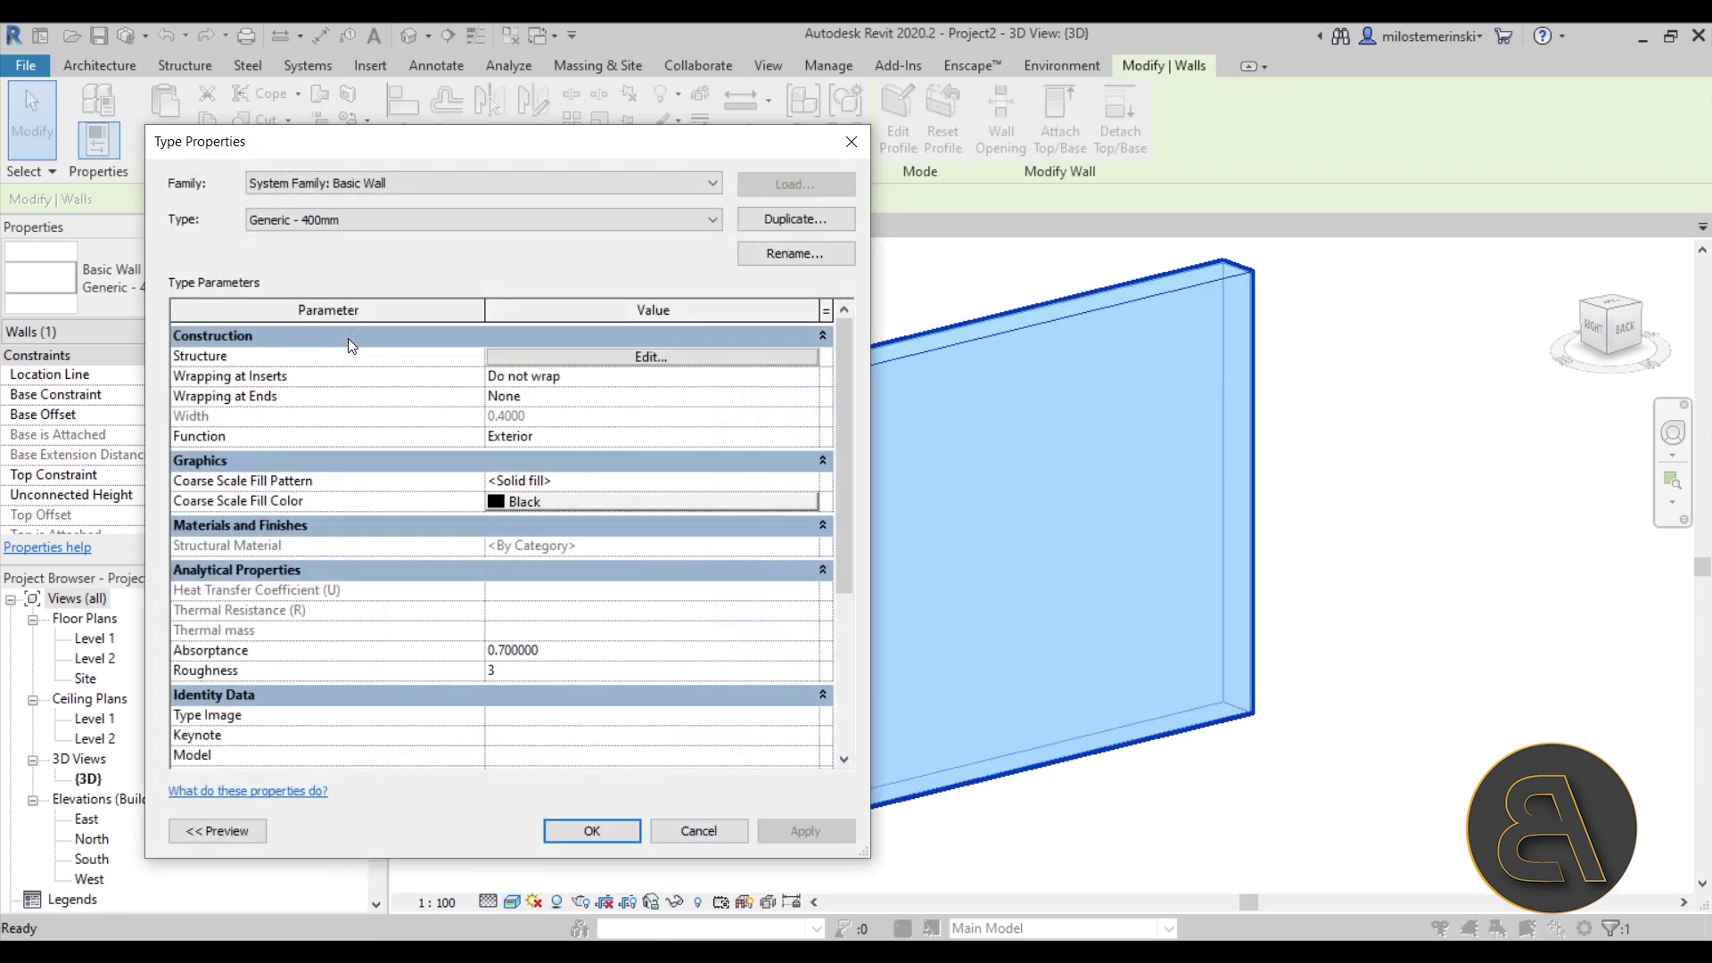
click(532, 356)
click(432, 371)
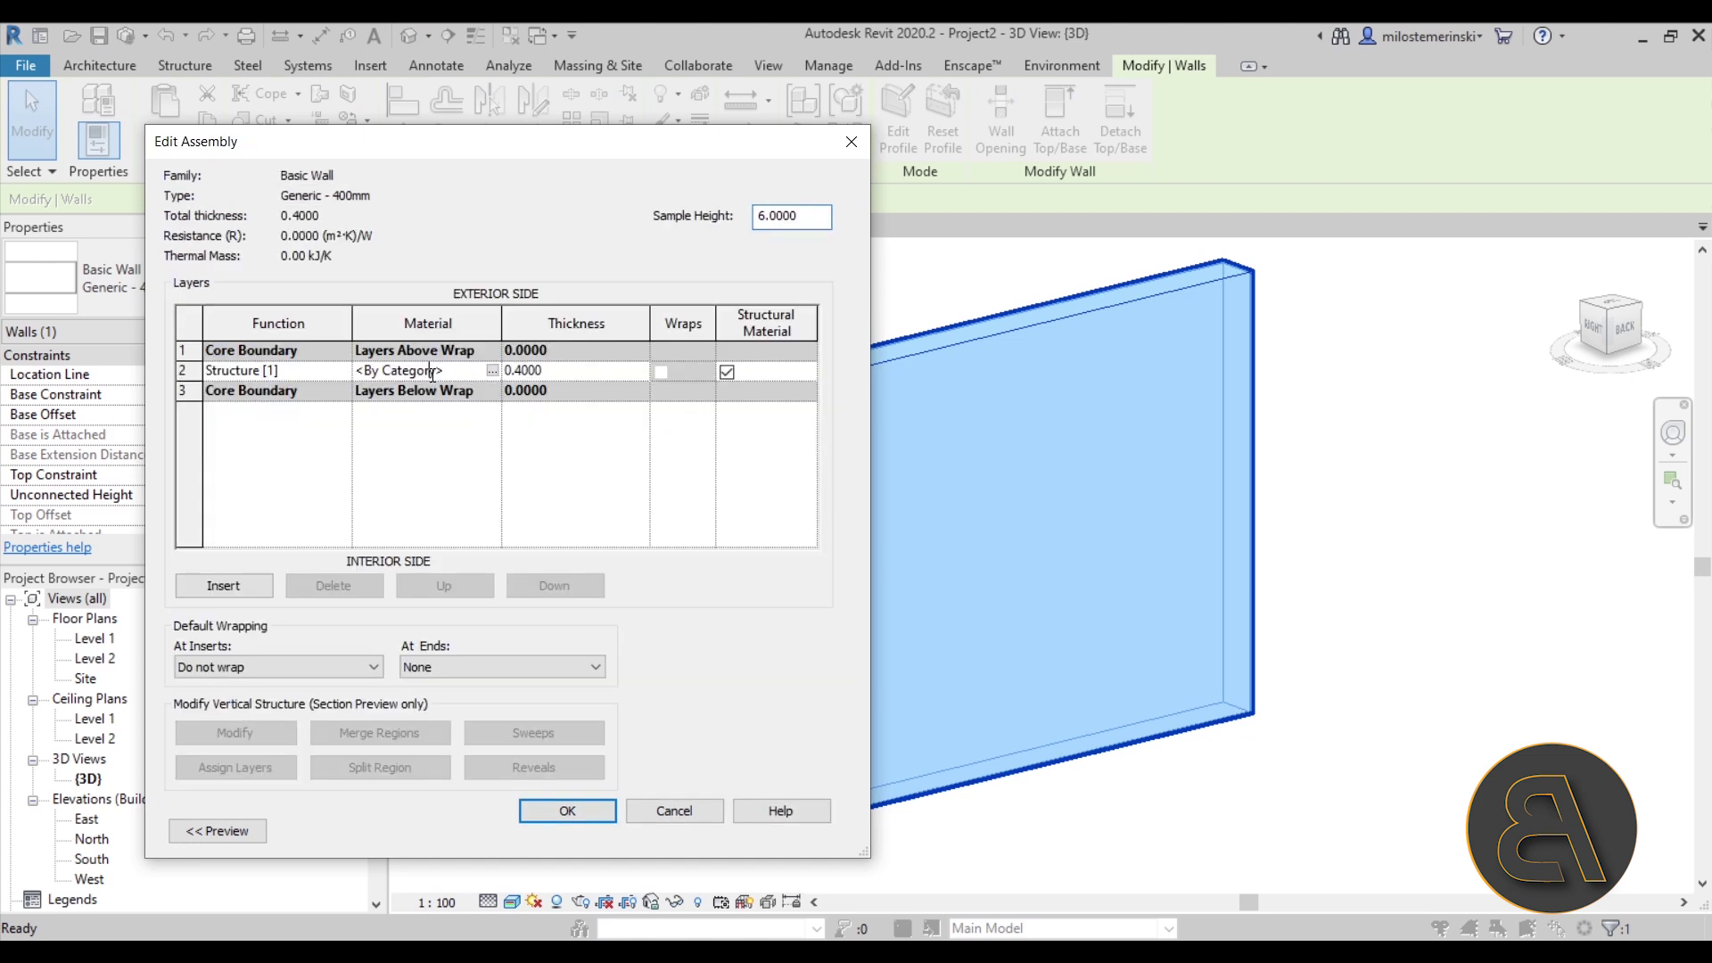
click(492, 371)
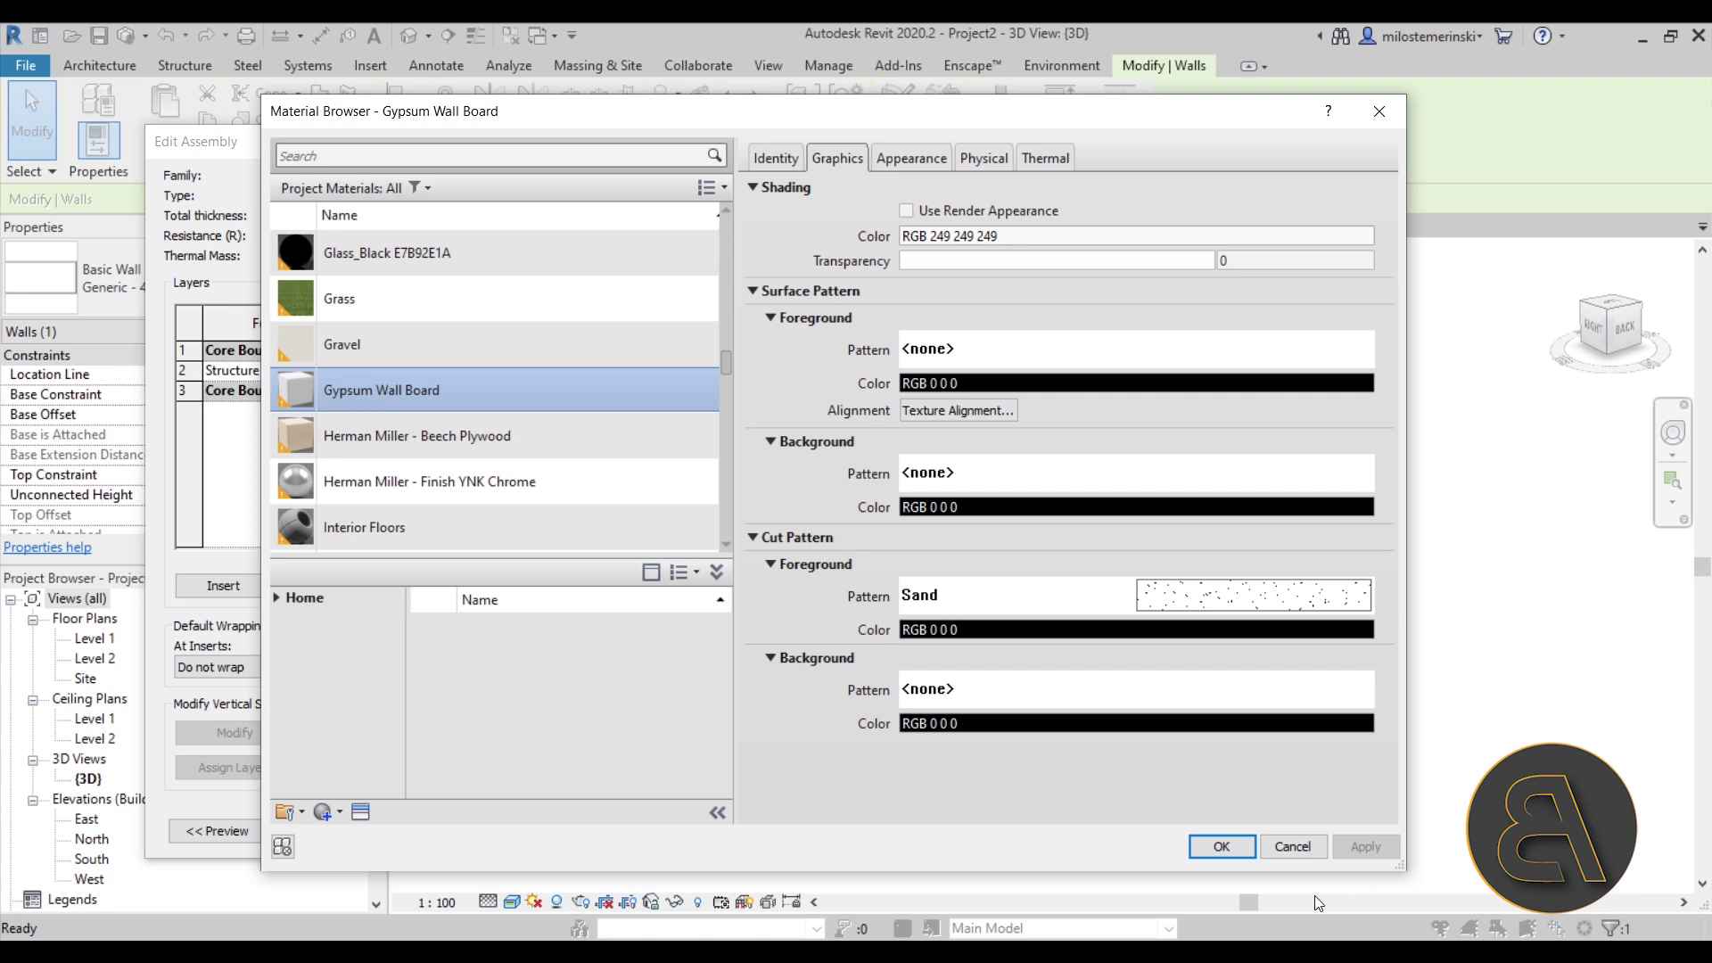
click(1221, 846)
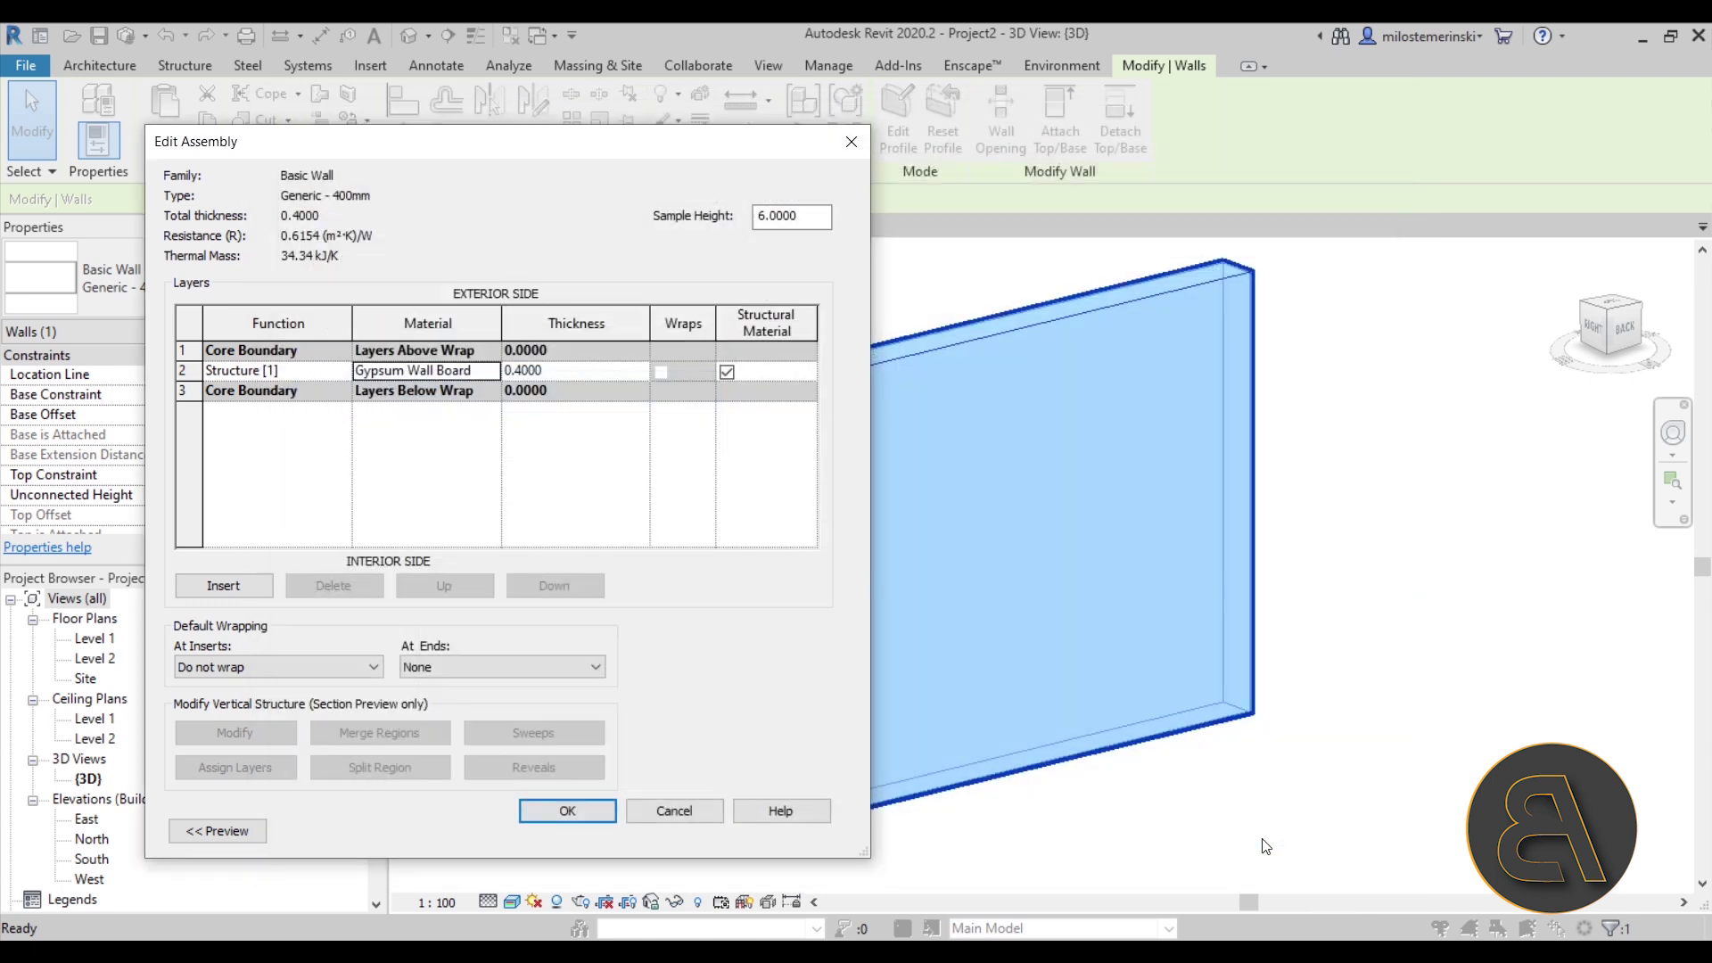
click(569, 813)
click(787, 830)
click(593, 830)
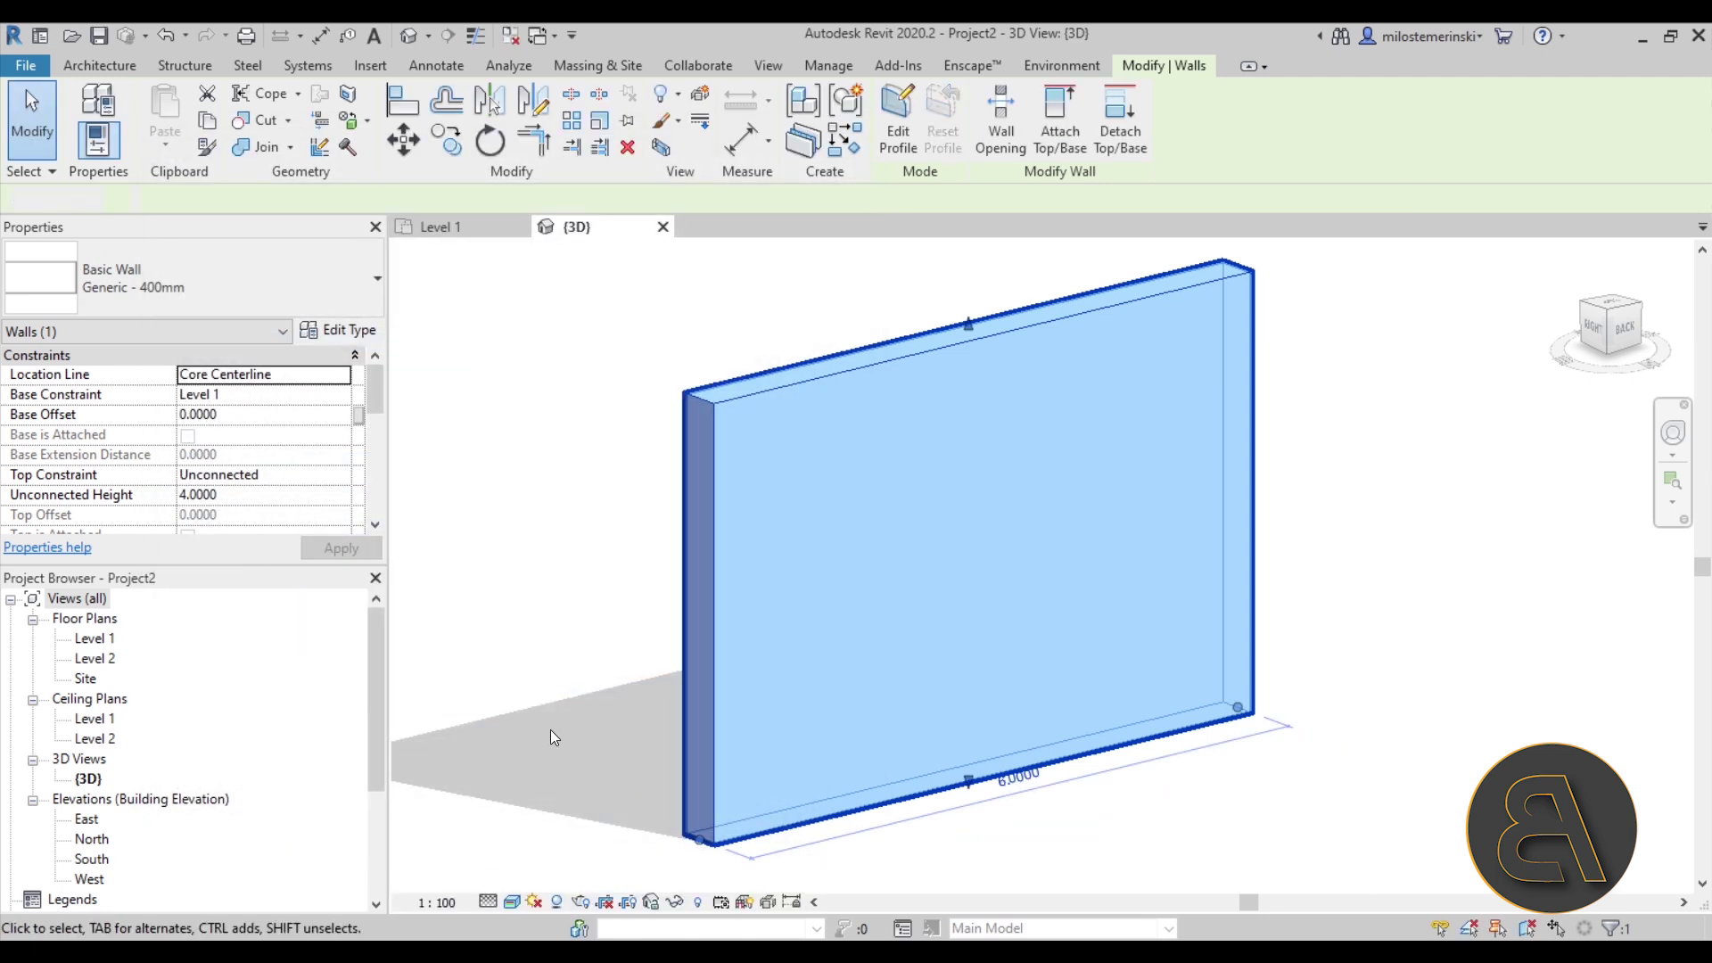
click(550, 729)
Step: Reapply the Realistic visual style and examine the wall face up close in the 3D view
scroll(889, 711, up, 5)
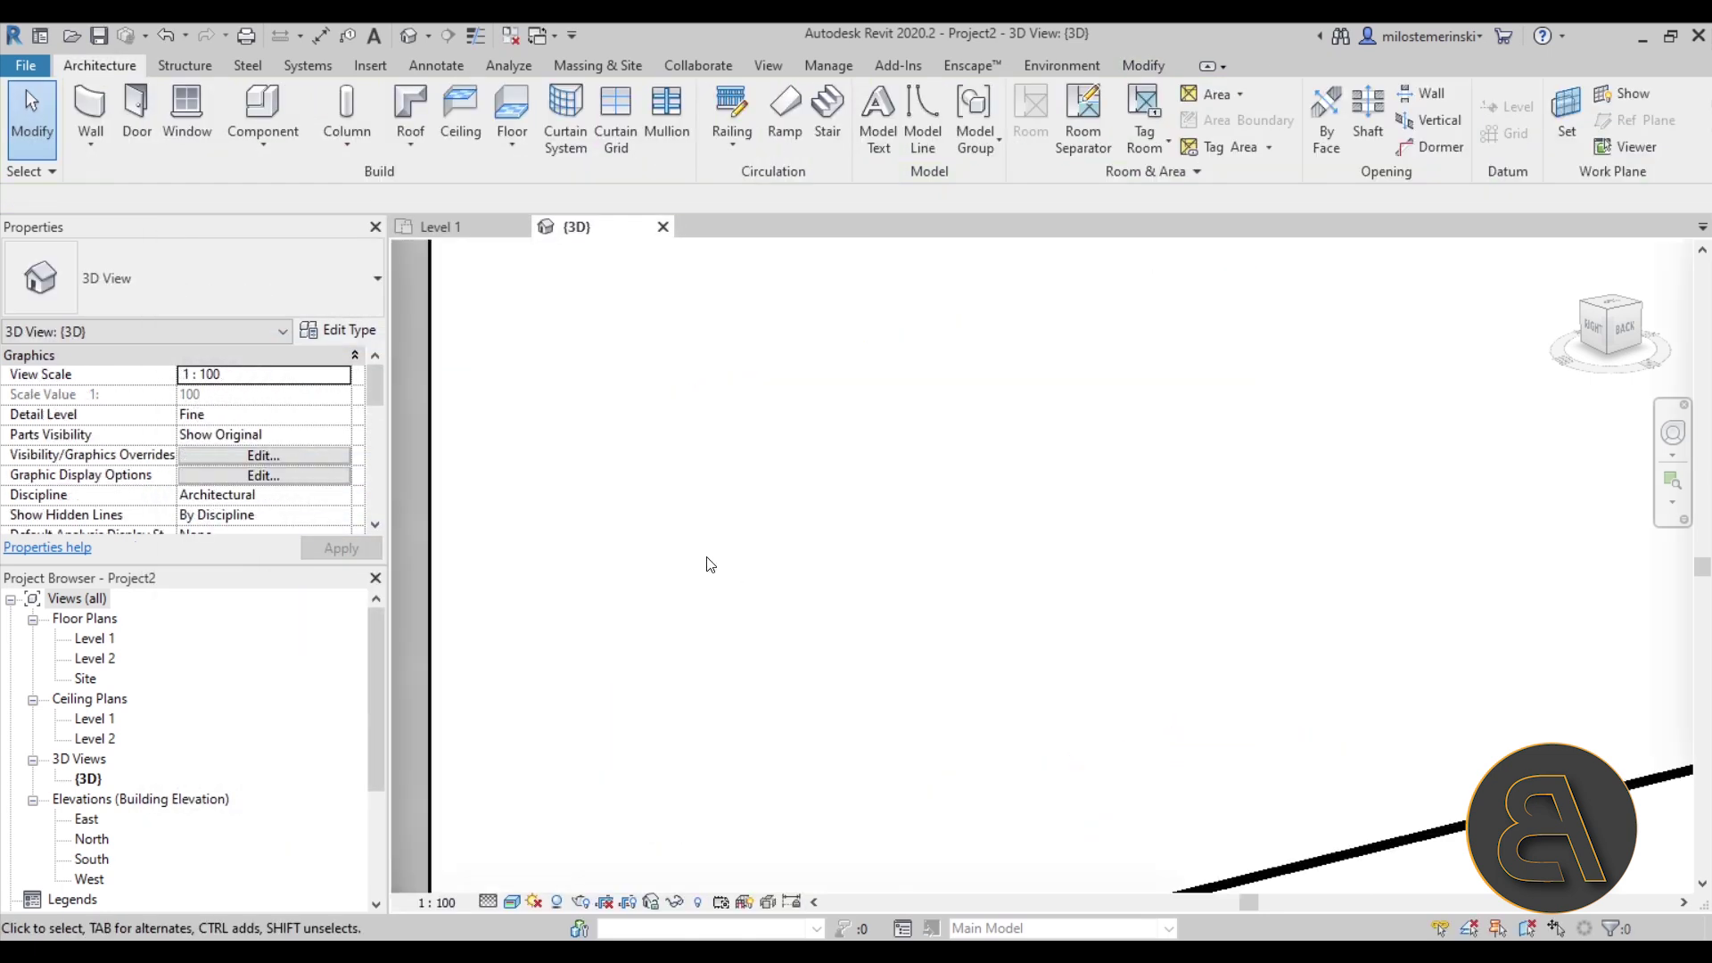
scroll(856, 556, down, 5)
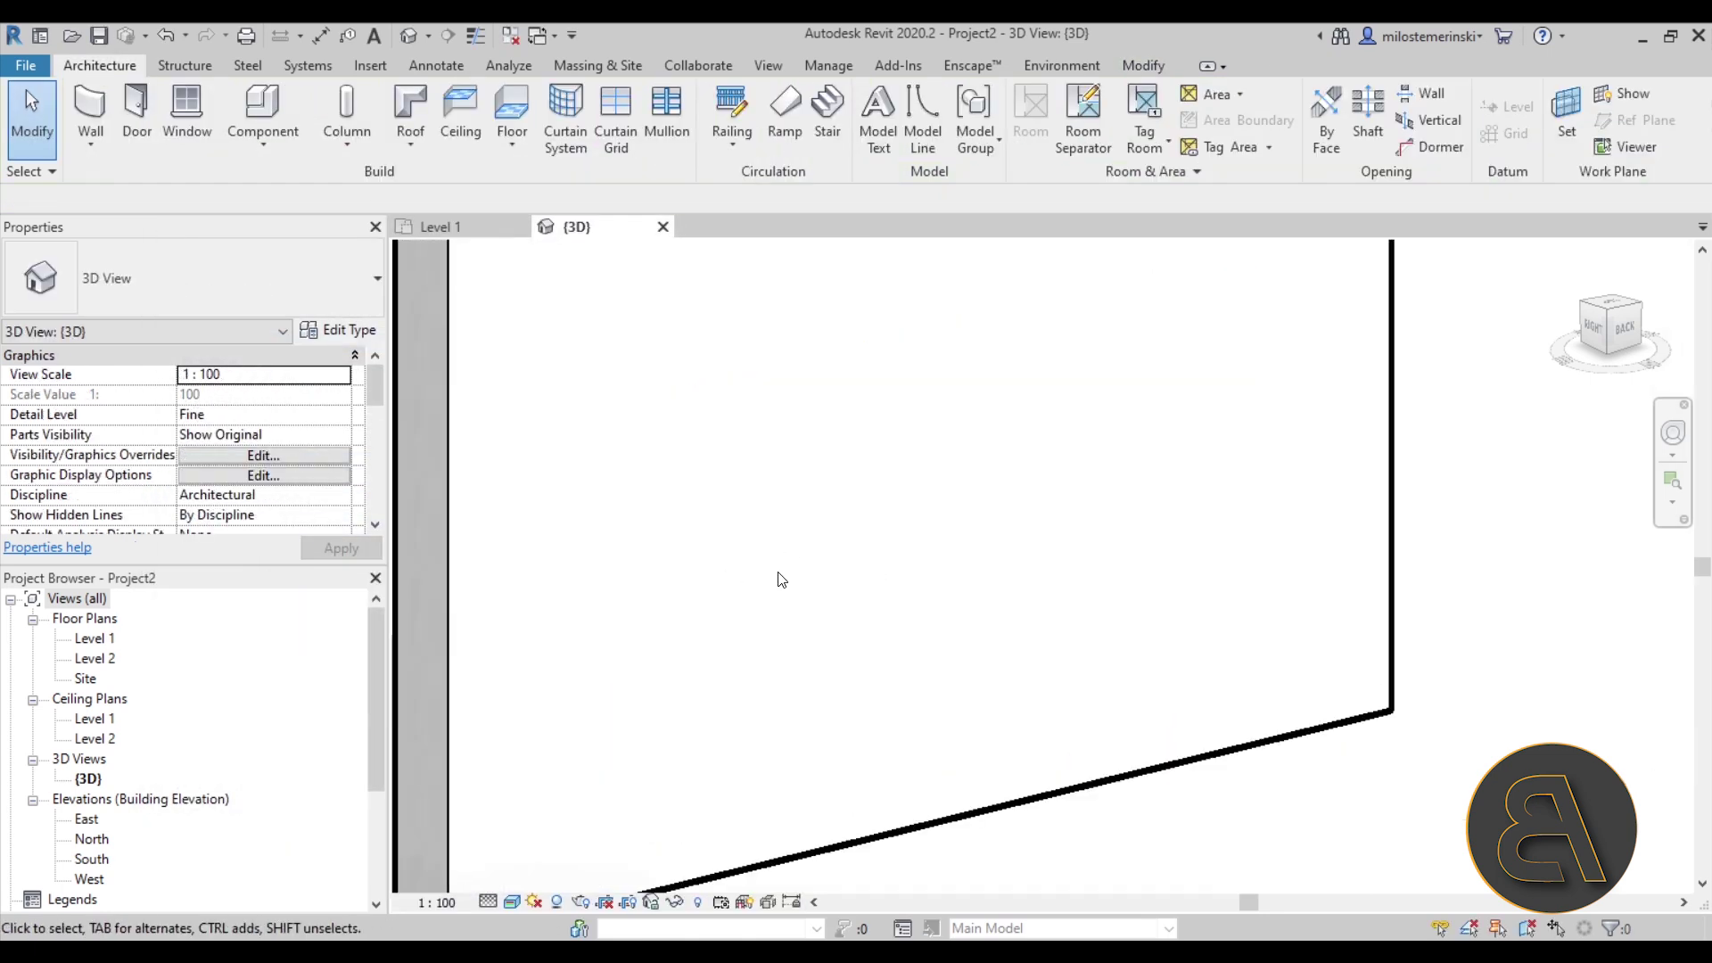
click(512, 901)
click(534, 858)
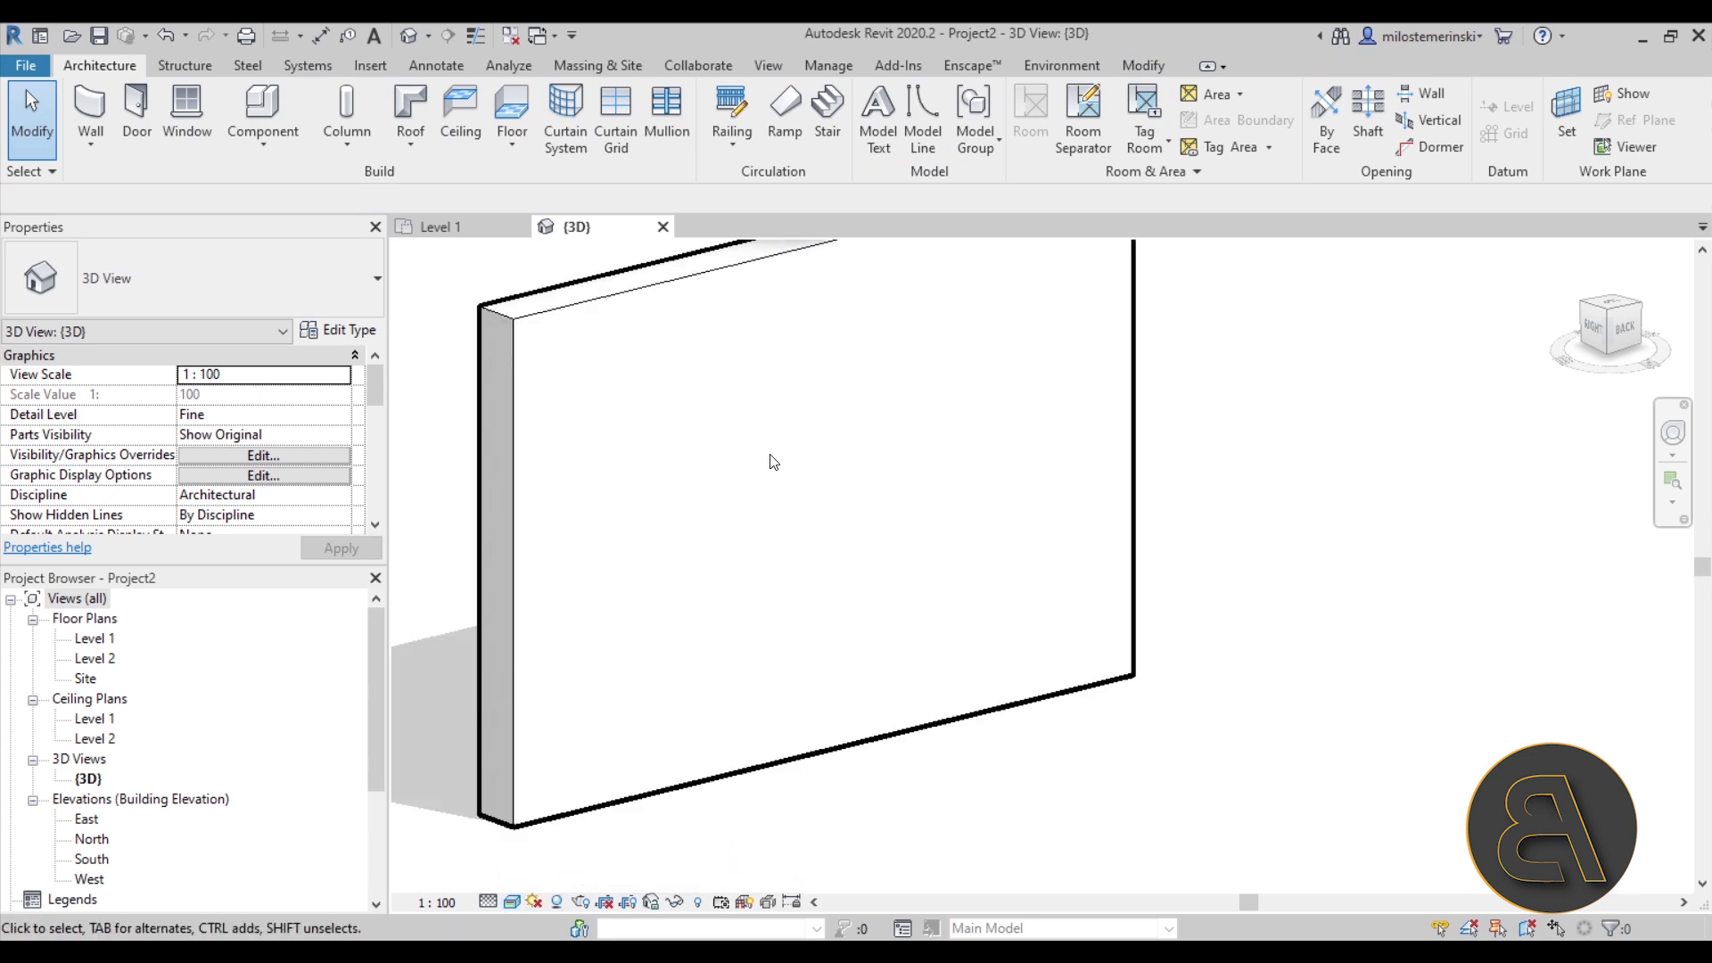
scroll(833, 453, up, 3)
scroll(809, 465, down, 4)
scroll(760, 457, up, 2)
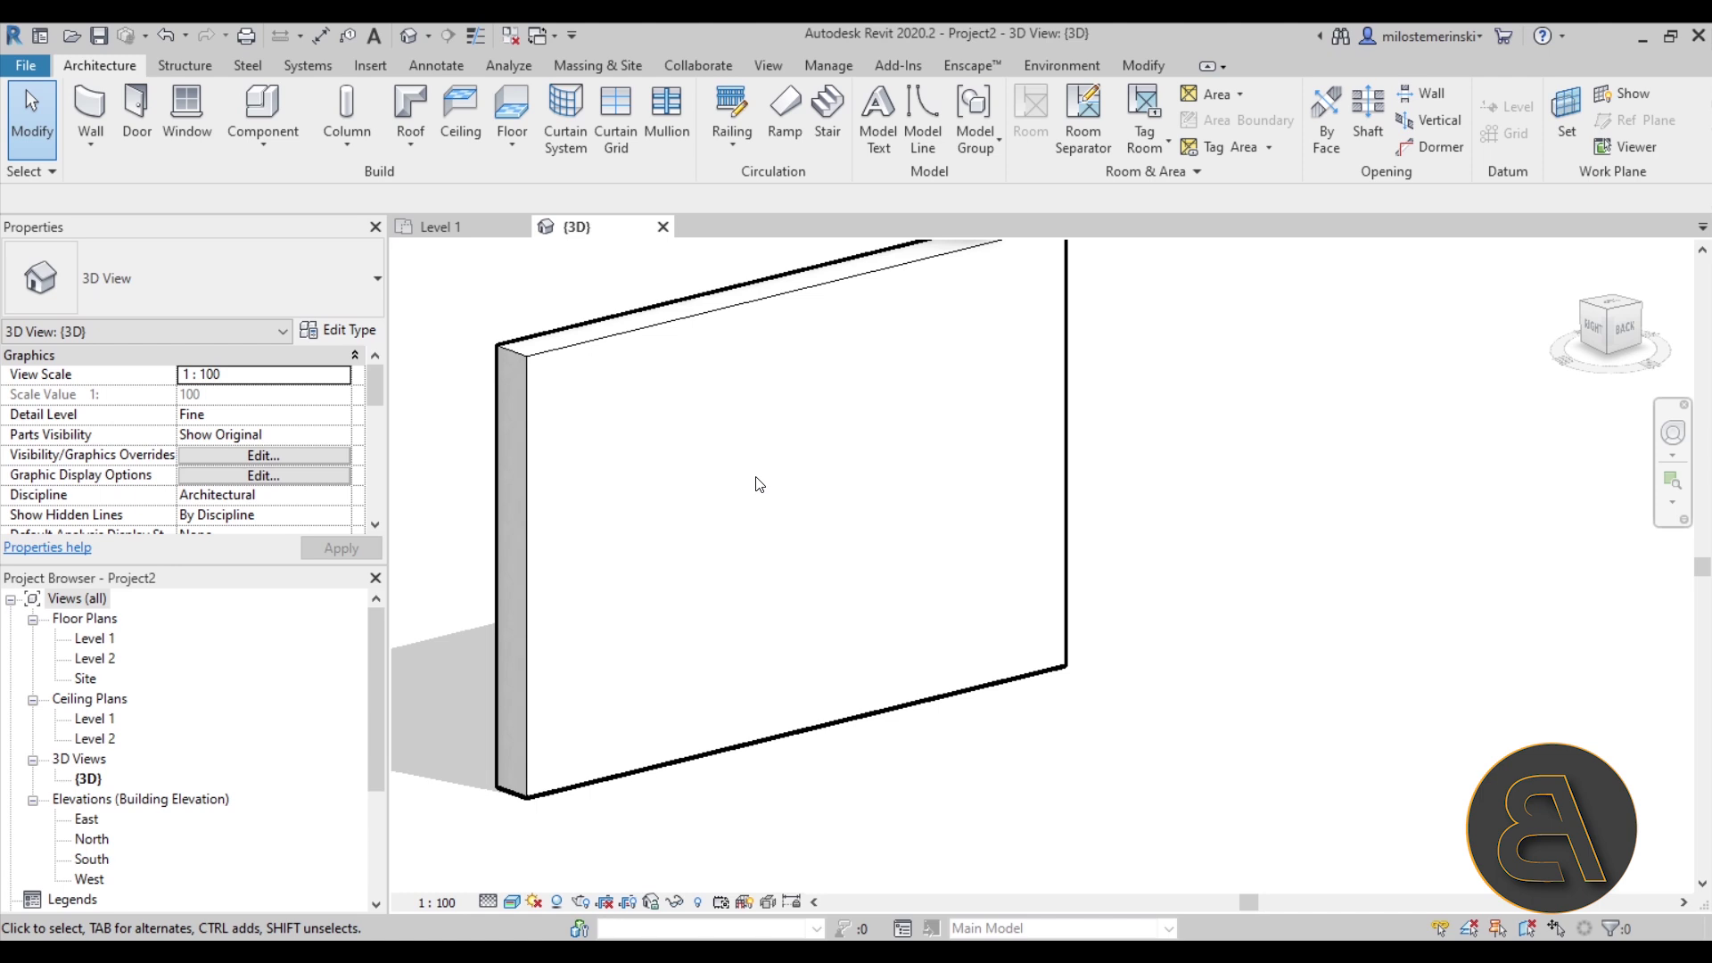
Step: Create a new decal type named Brick
click(367, 68)
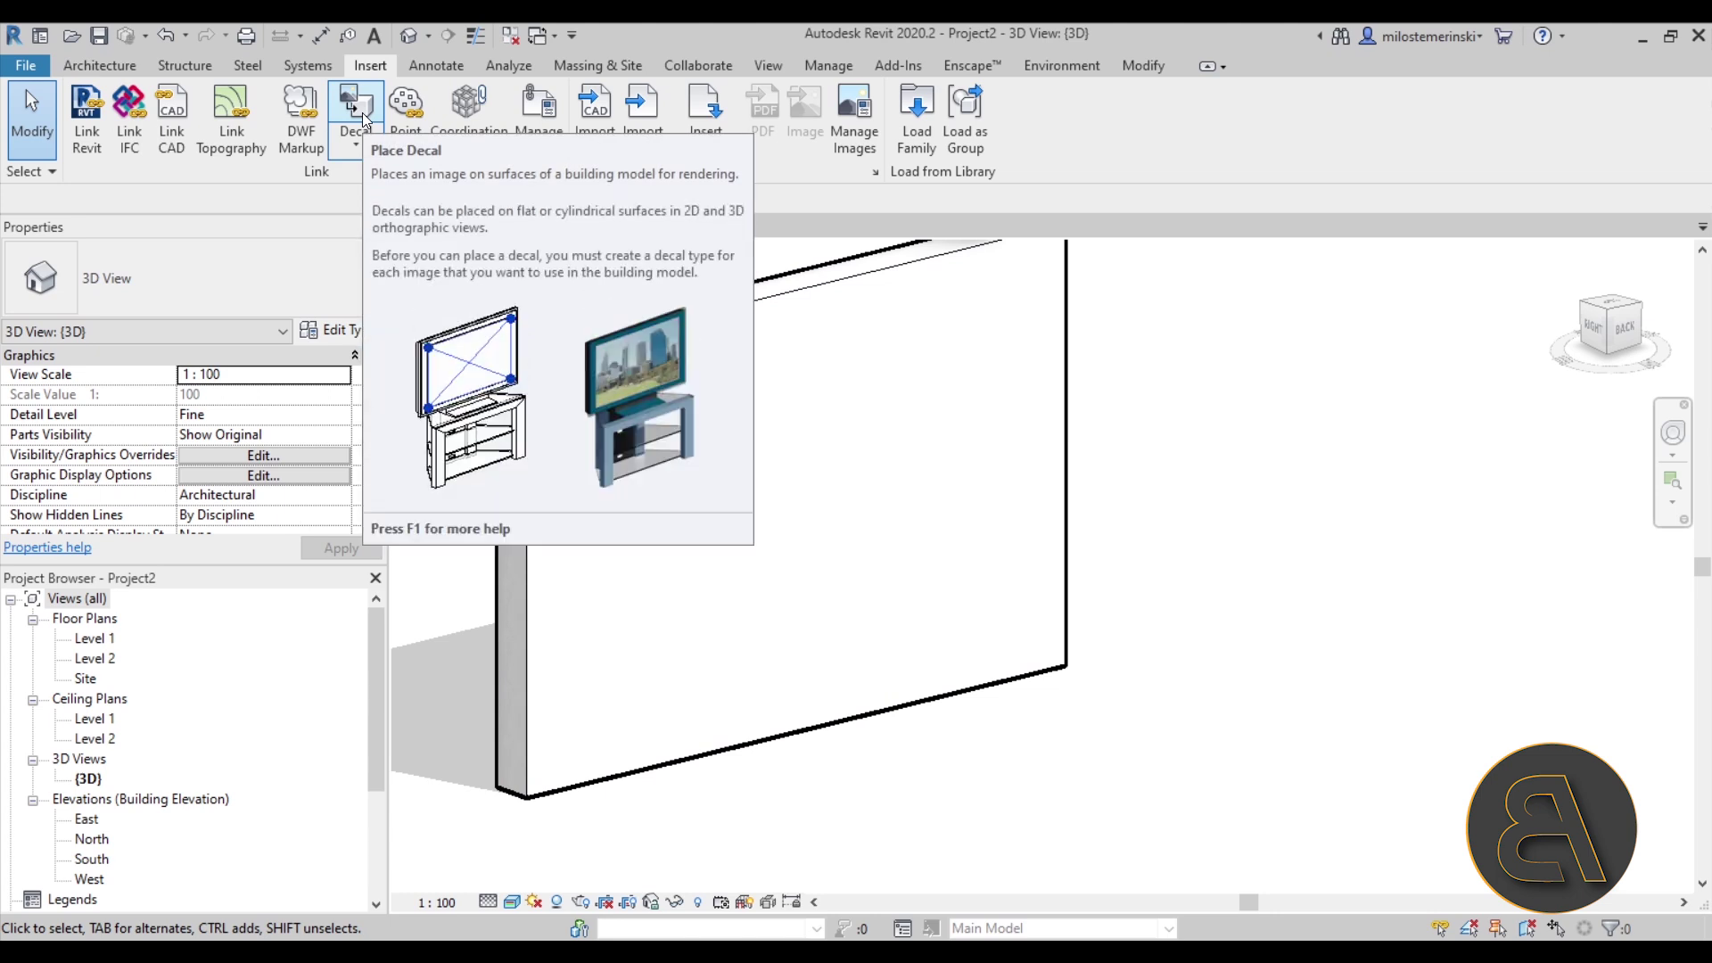
click(363, 113)
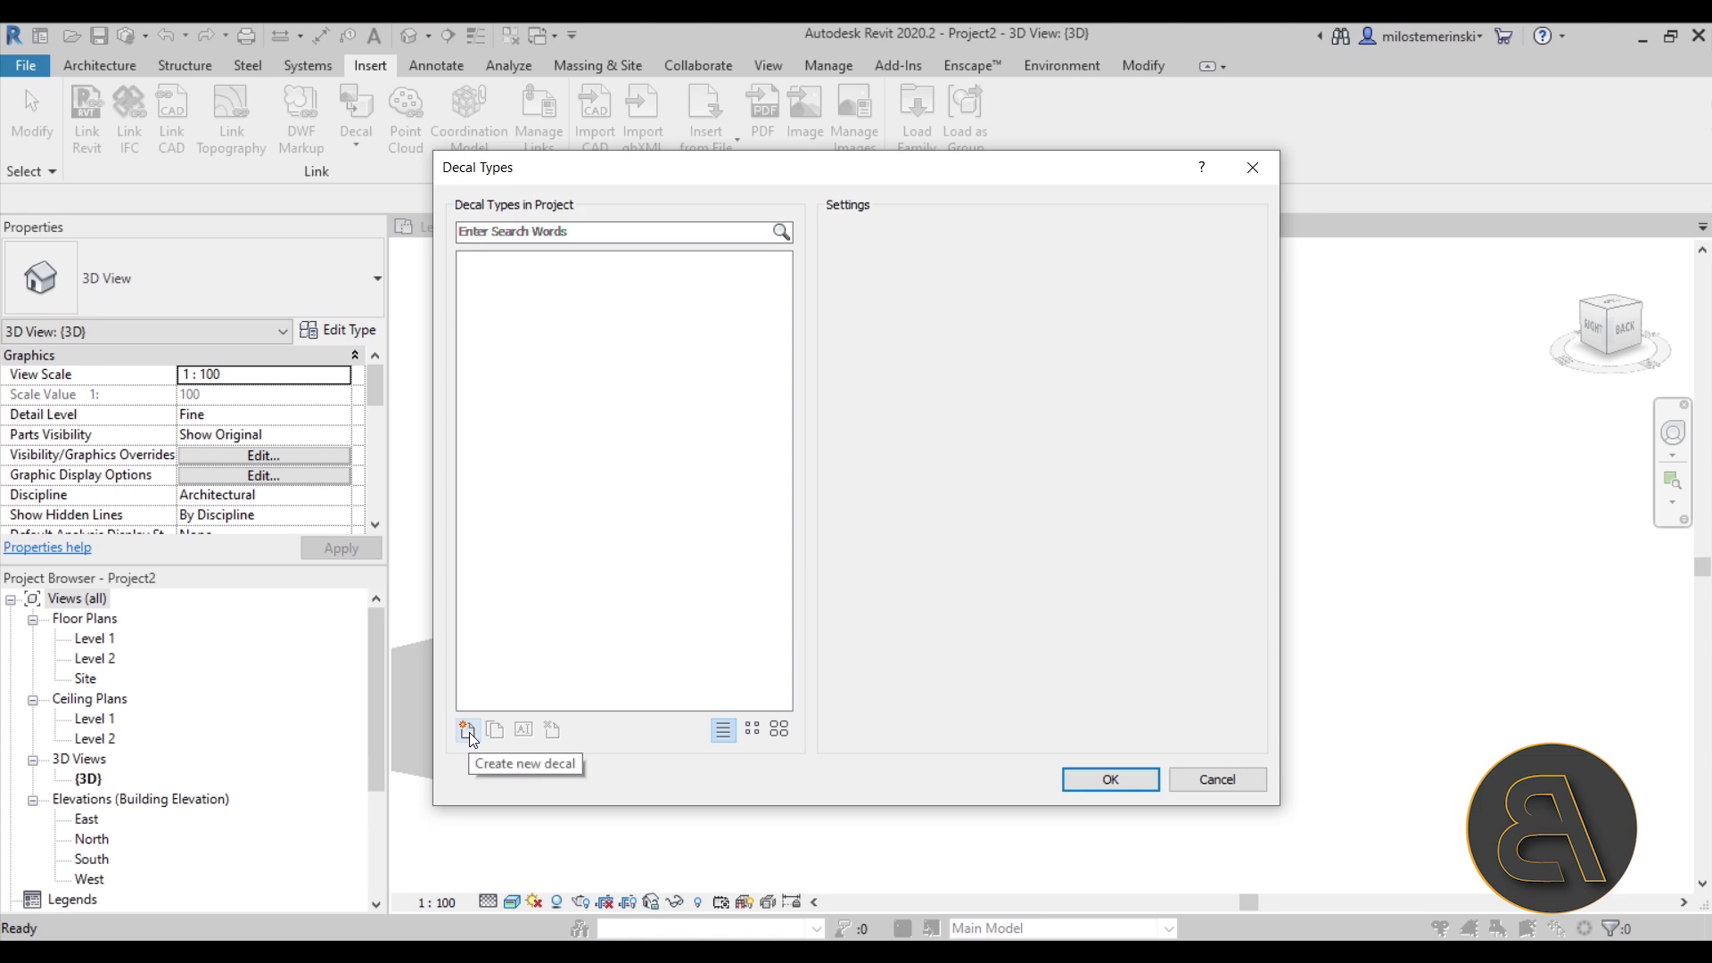
click(467, 730)
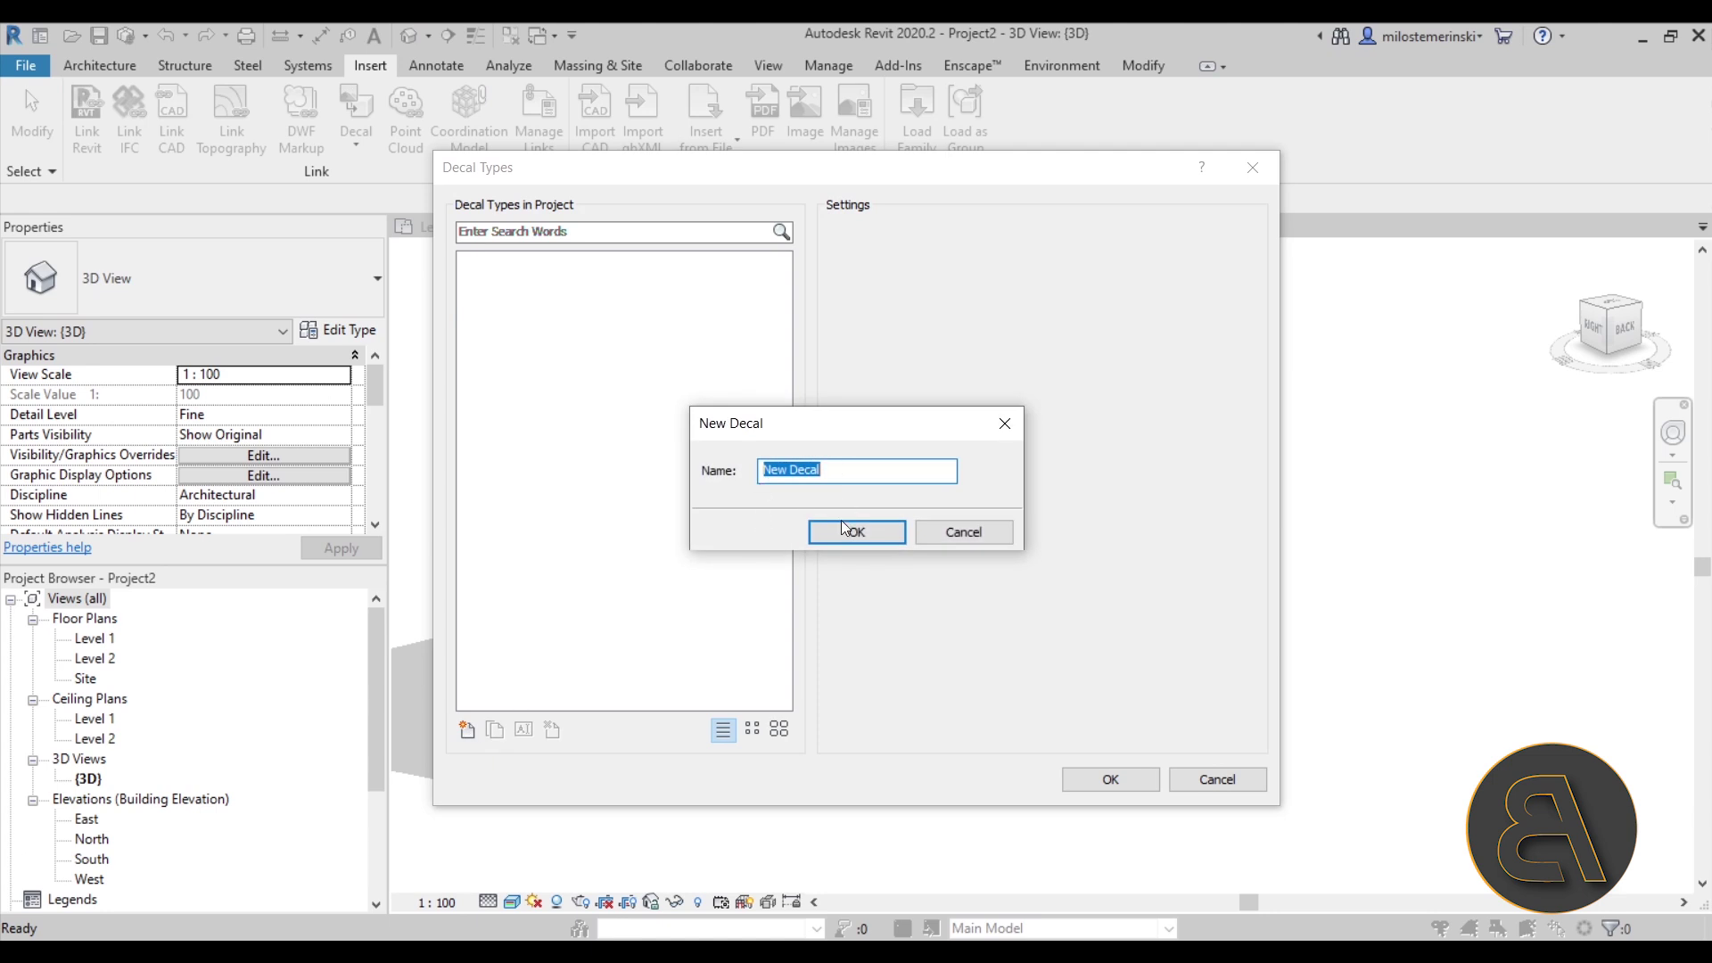
text(Brick)
key(Return)
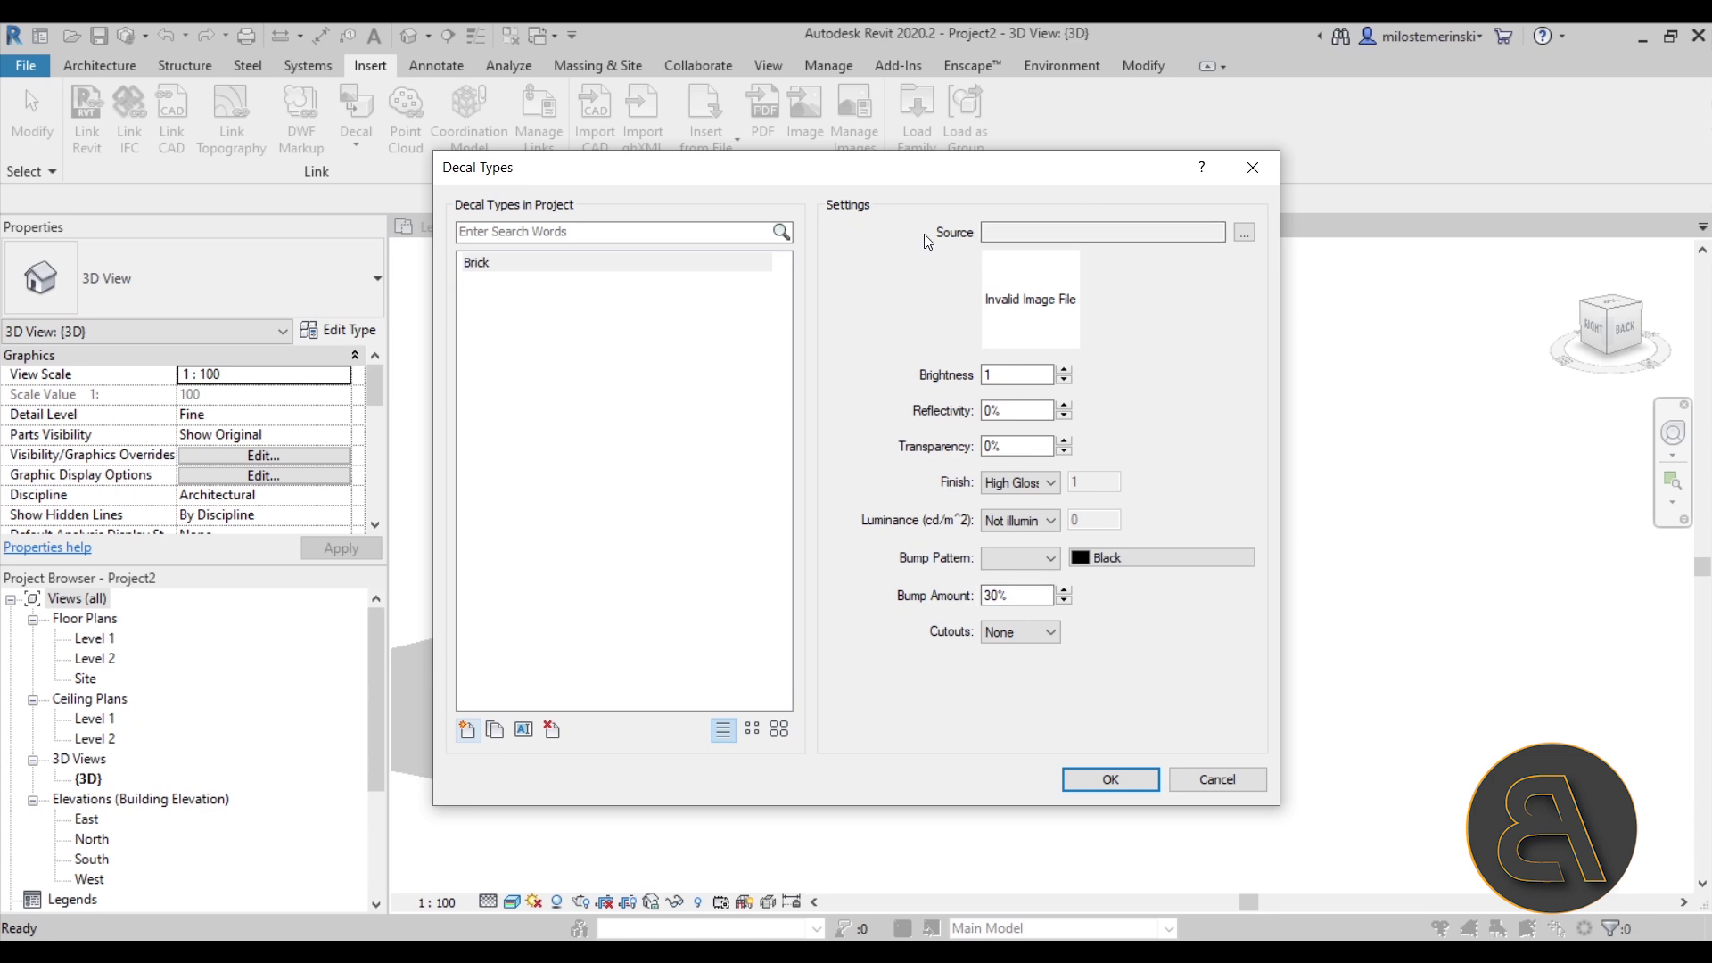
Step: Load Exposed brick.jpg as the Brick decal's source image and set its brightness to 5
click(1247, 235)
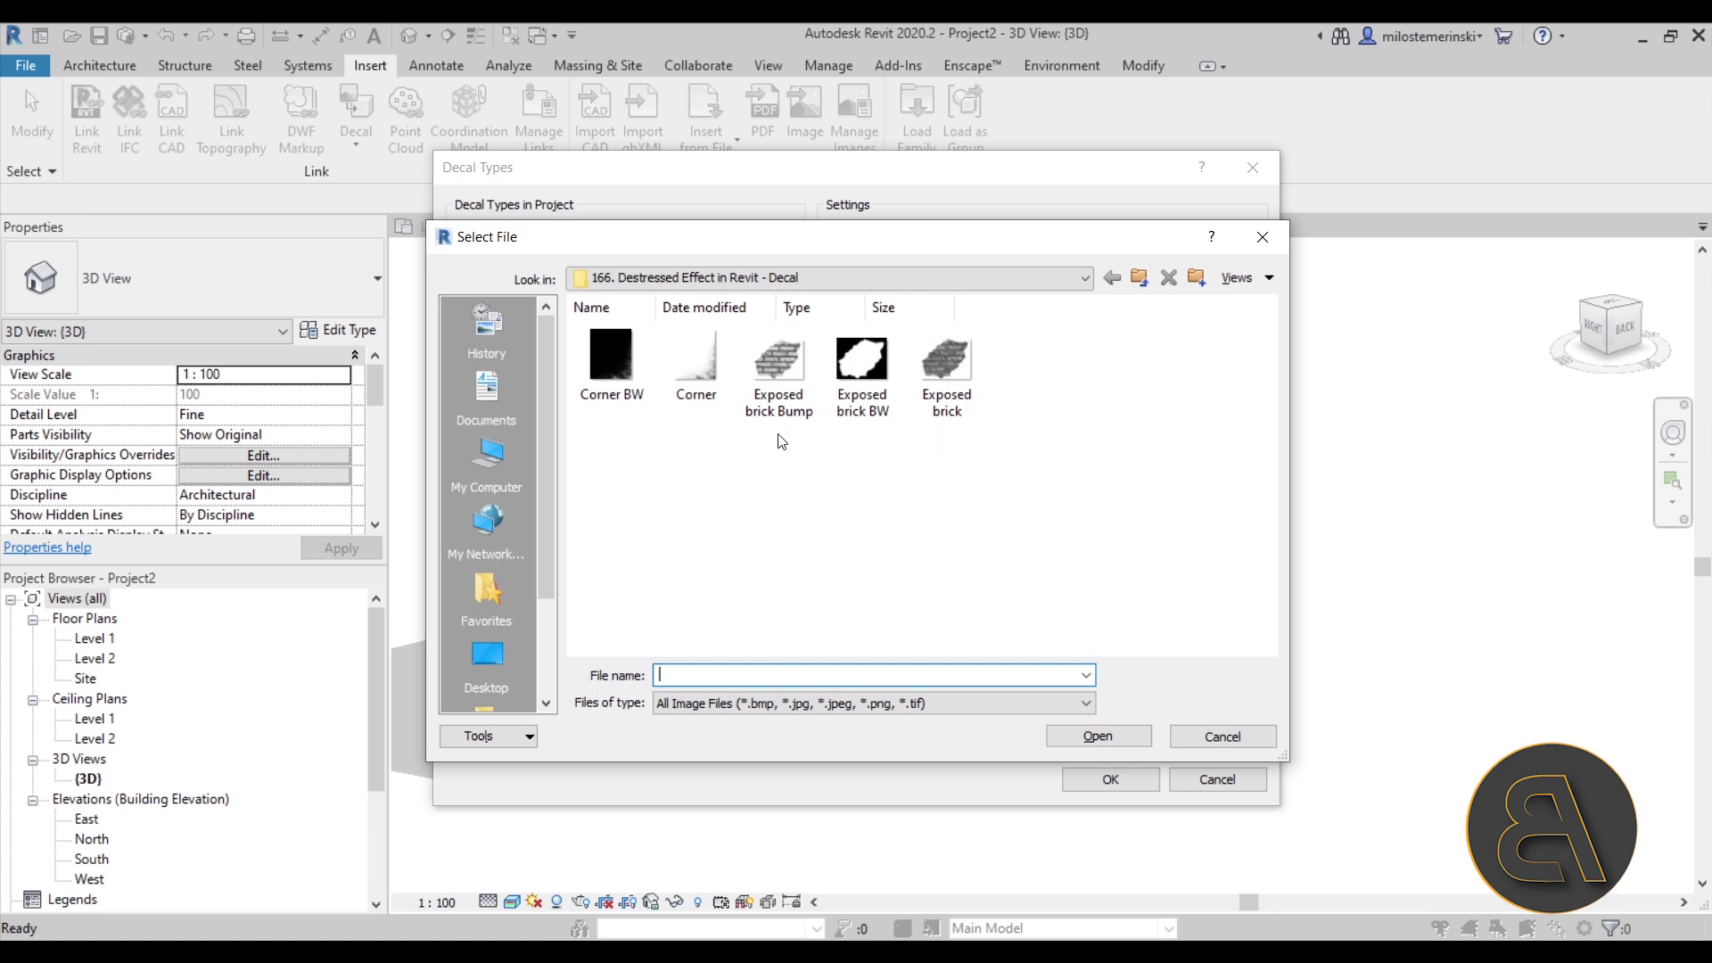
click(945, 392)
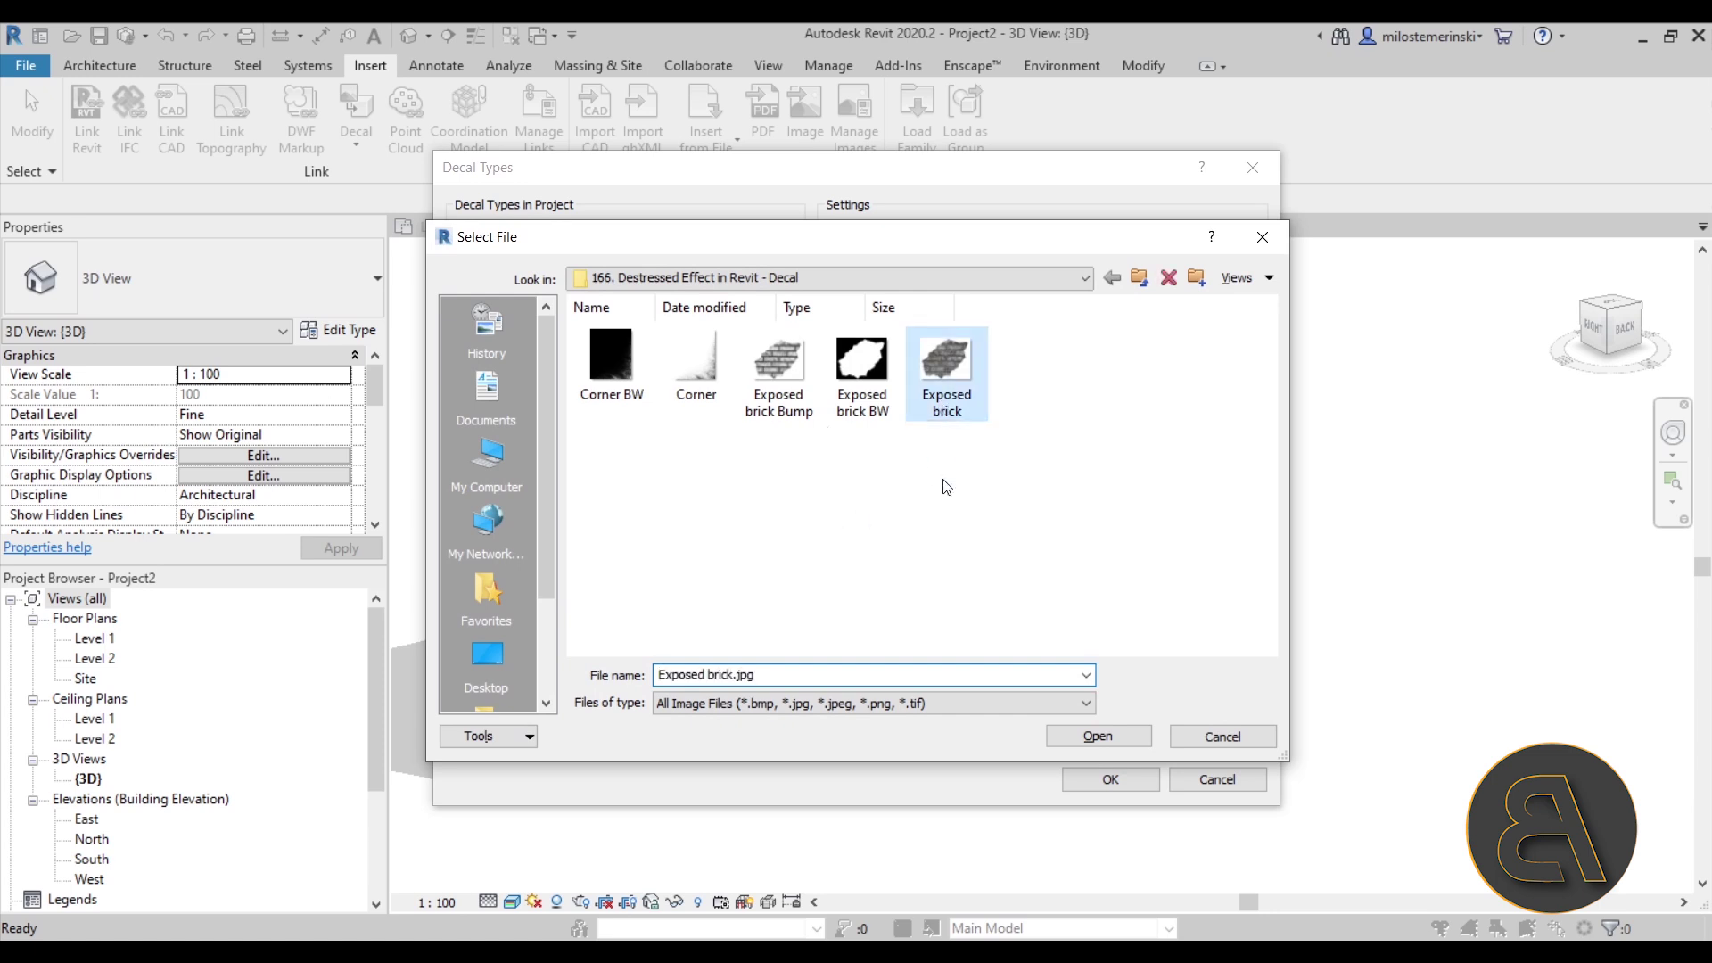
click(1098, 735)
click(1064, 370)
click(1063, 381)
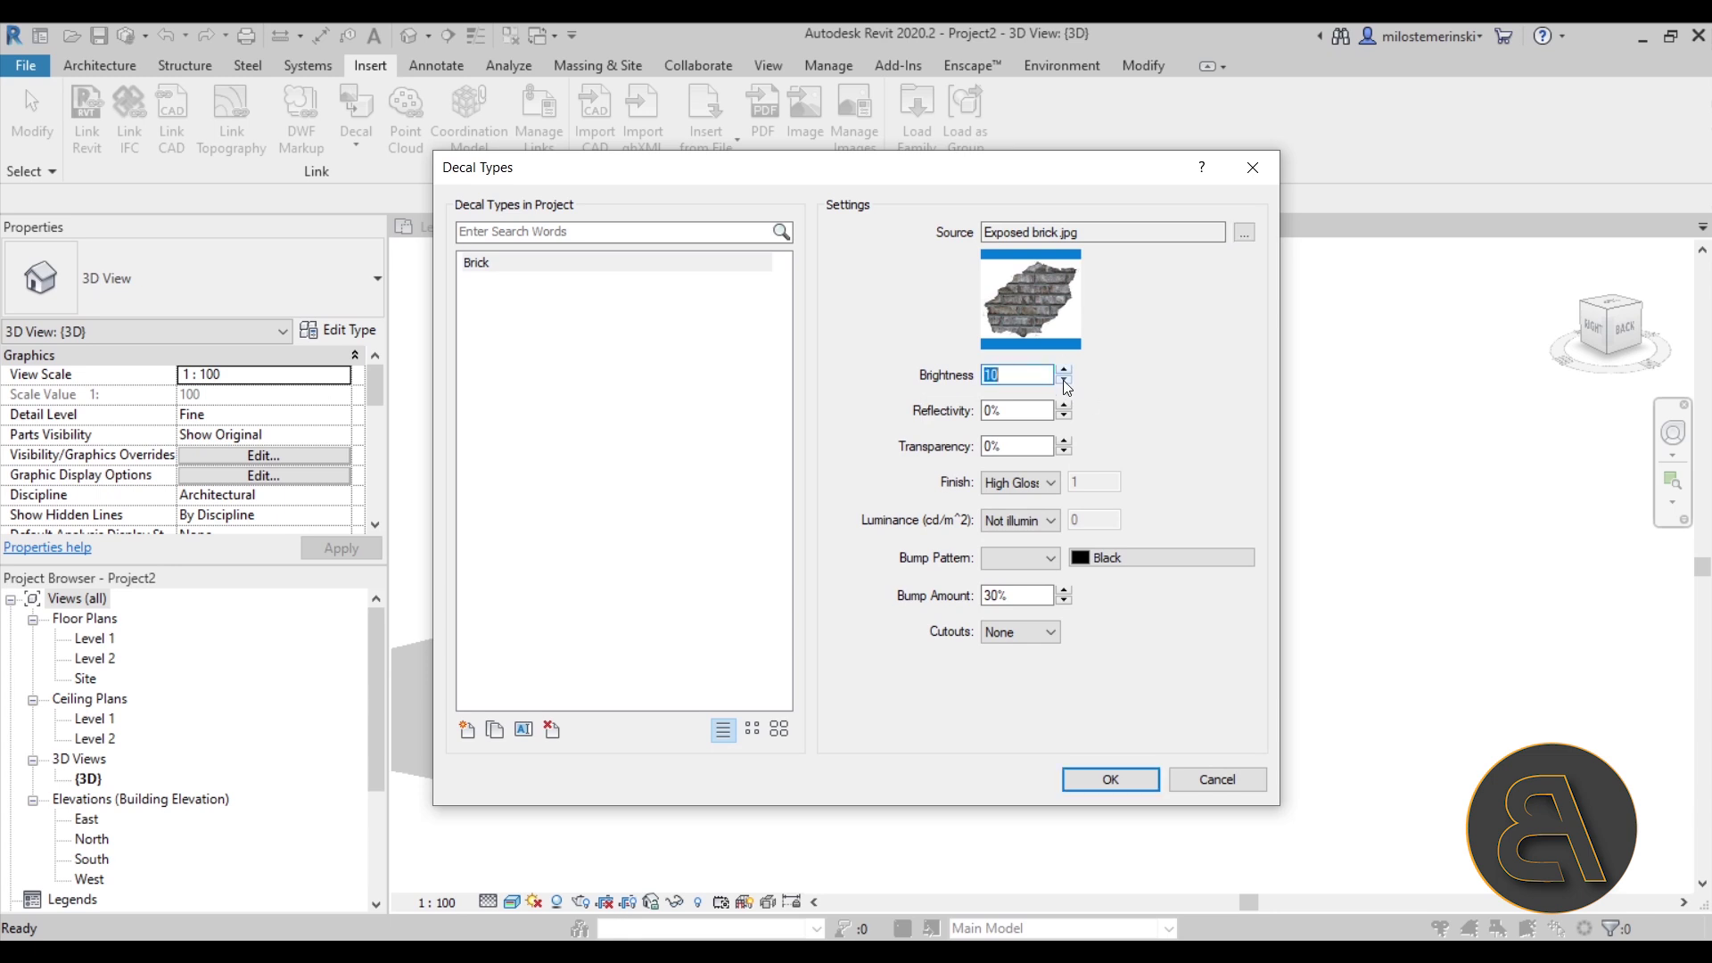
click(1063, 368)
text(5)
Step: Set the Brick decal's cutouts to an image file and load Exposed brick BW.jpg as its source
click(1053, 635)
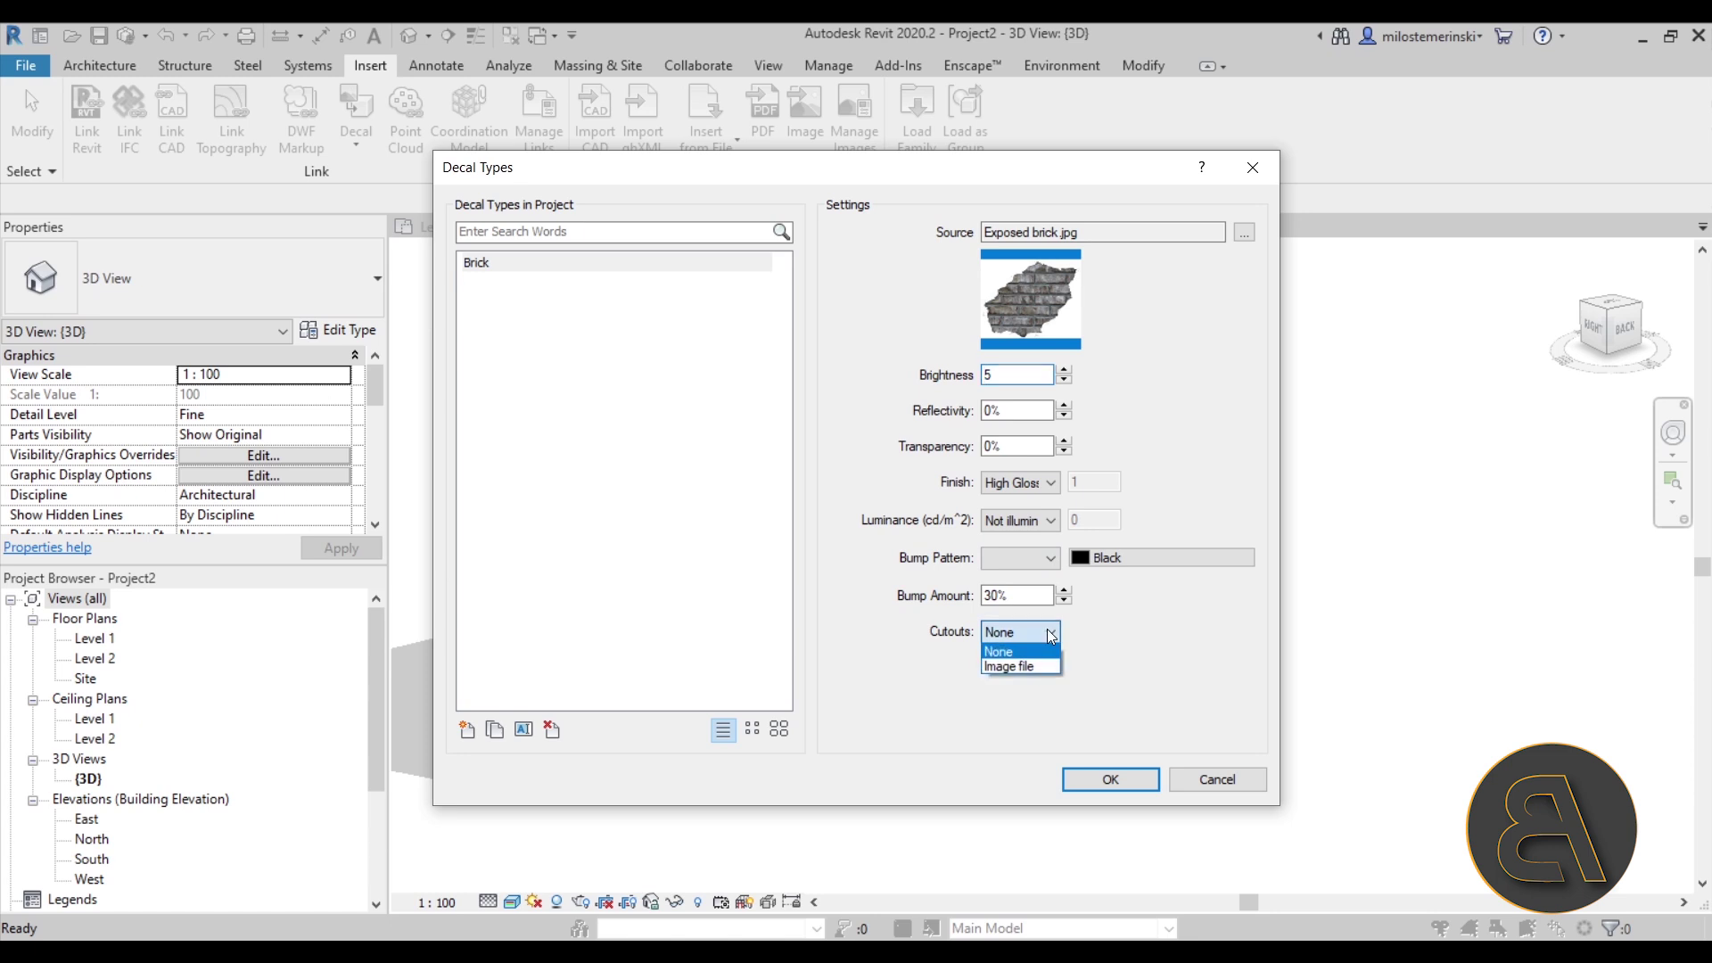
click(1009, 668)
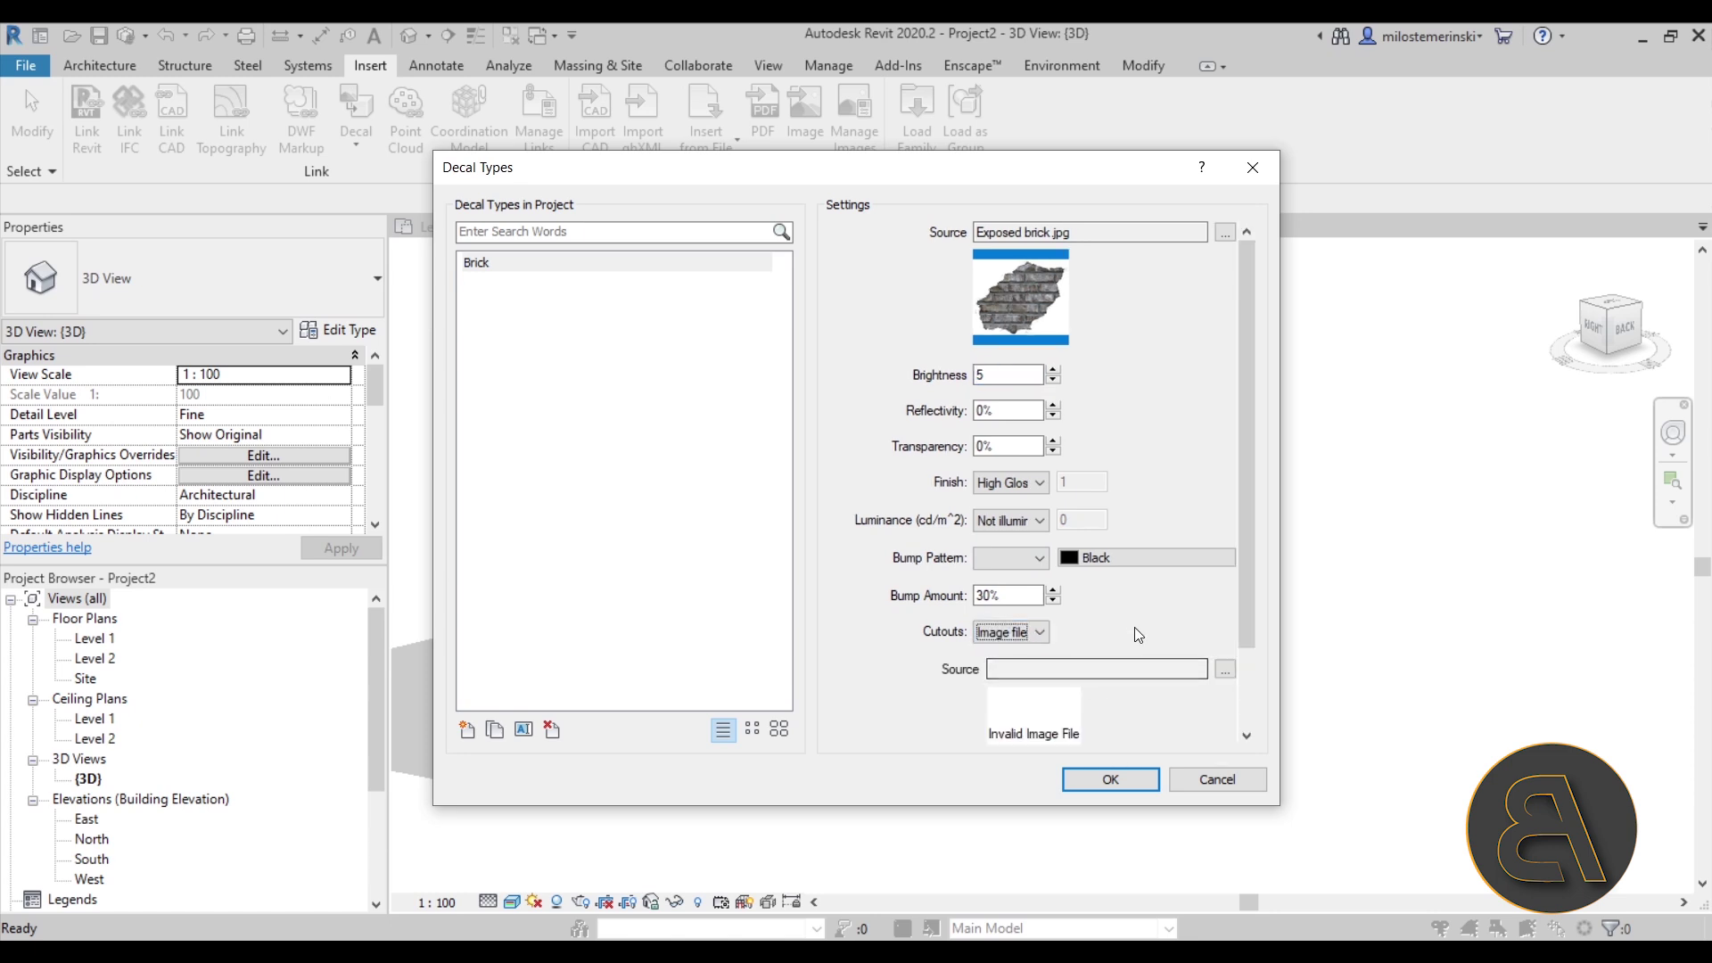
click(1225, 670)
click(863, 378)
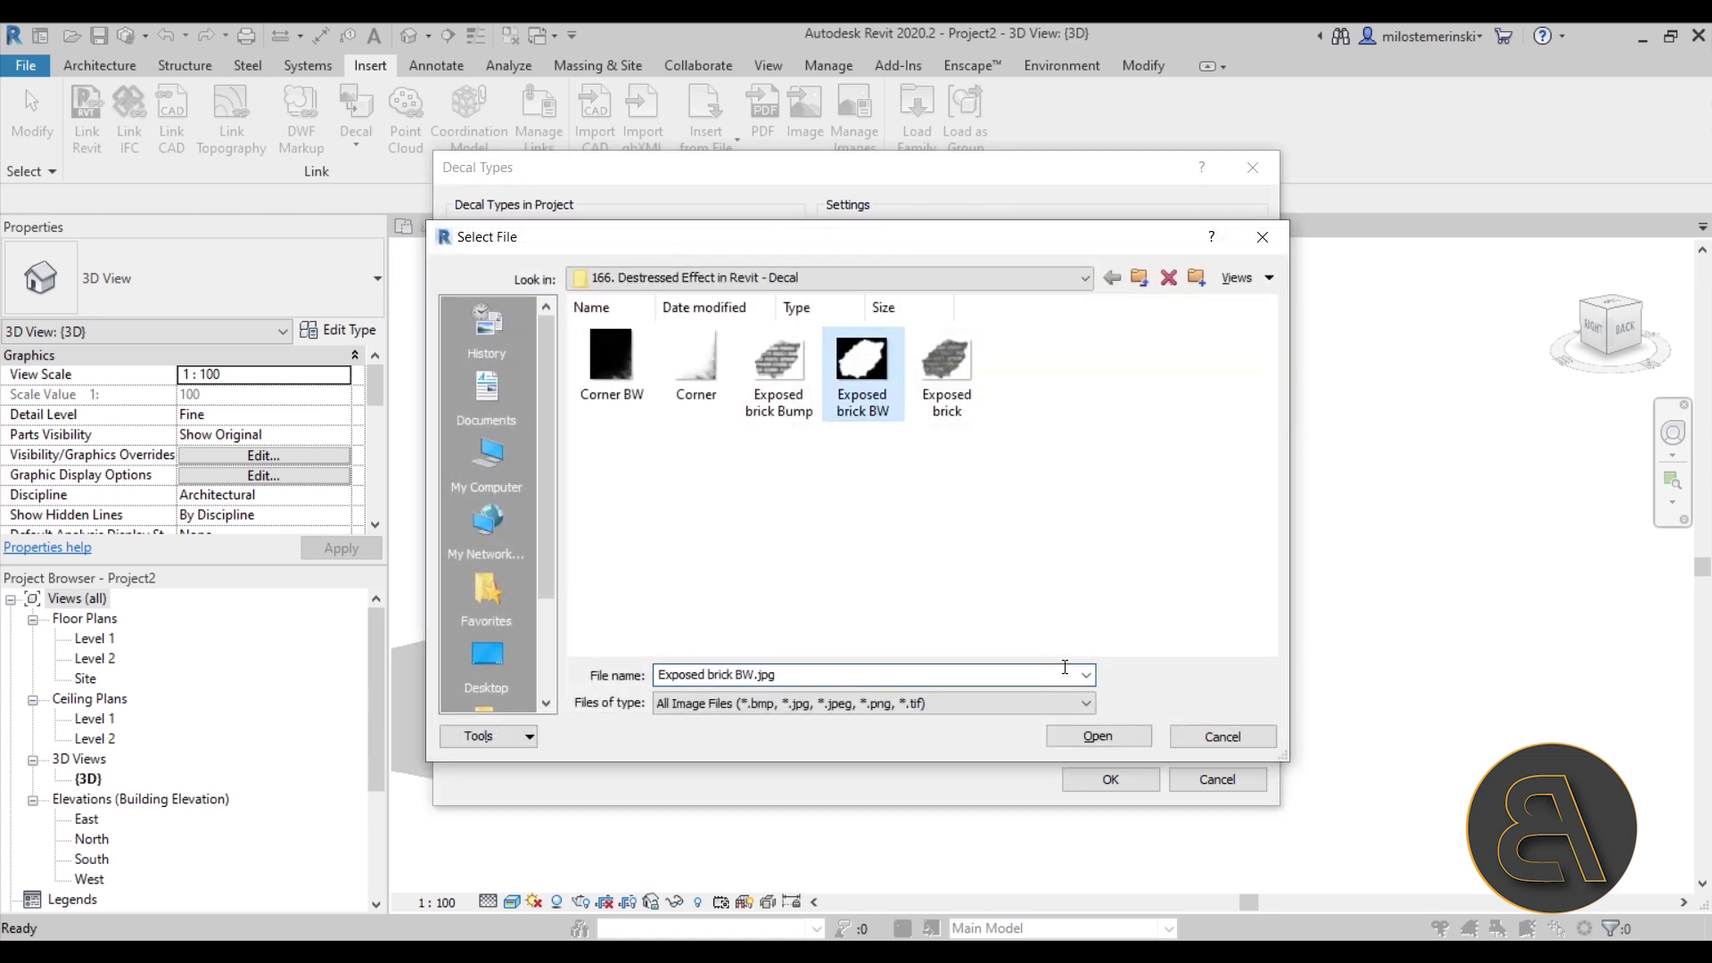
click(1093, 738)
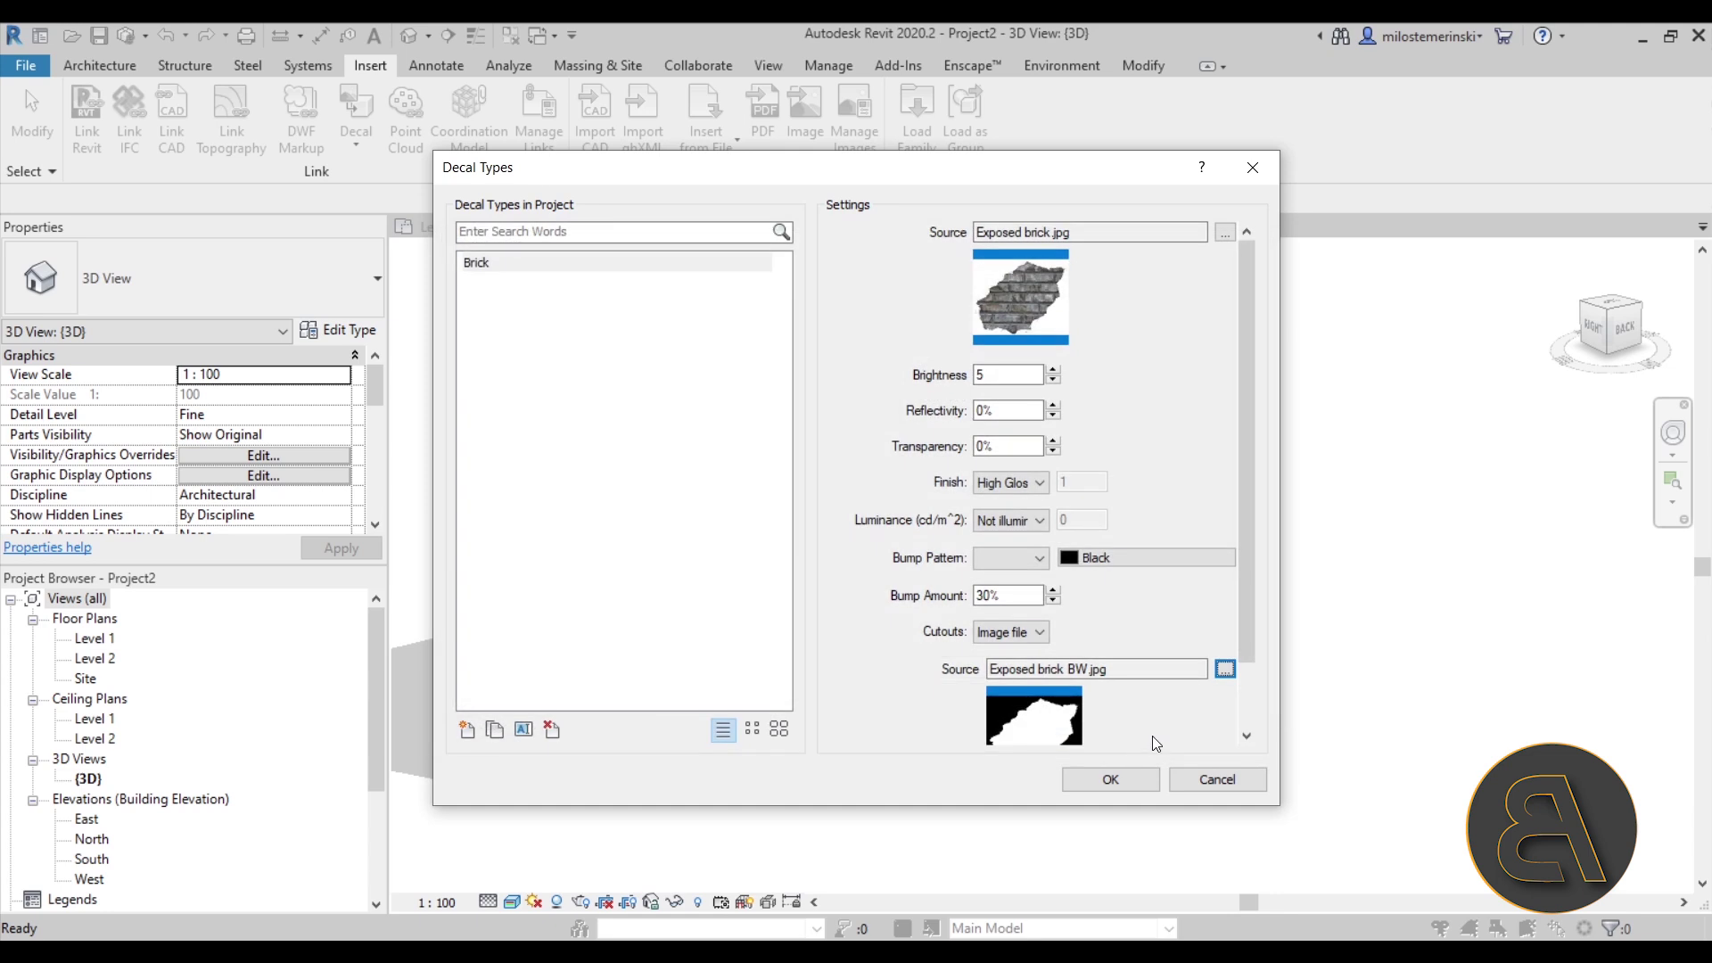
Step: Set the Brick decal's bump pattern to an image file and load Exposed brick Bump.jpg as its source
click(1004, 560)
click(994, 595)
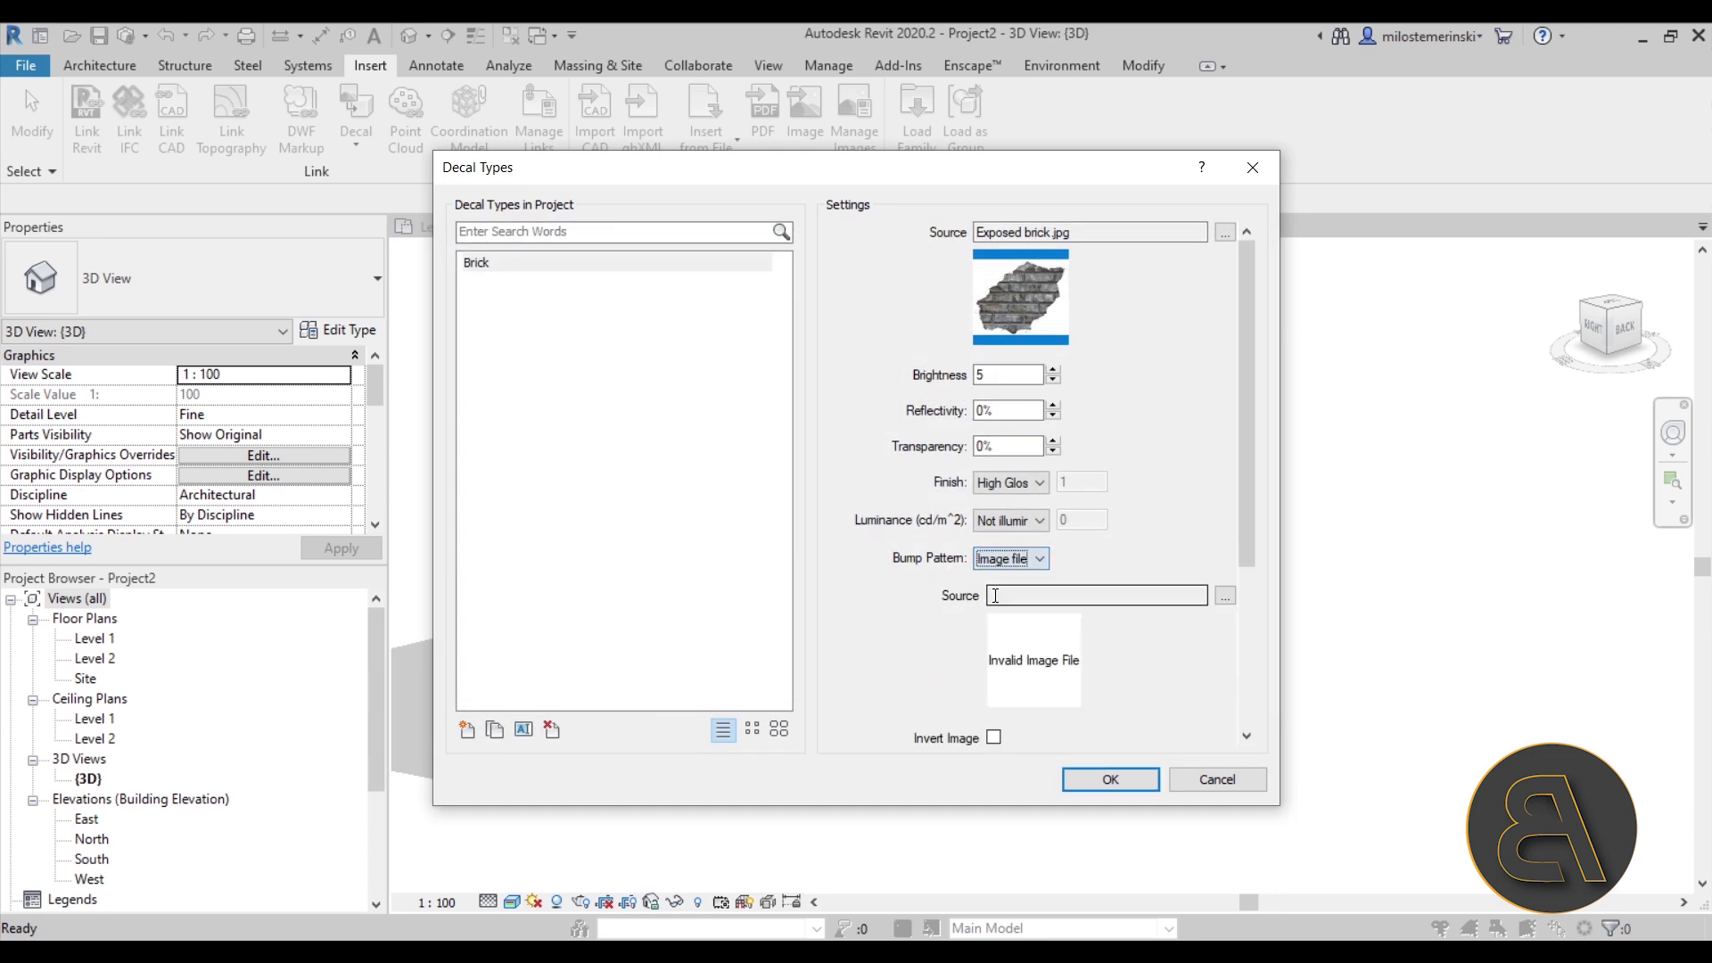
click(1224, 595)
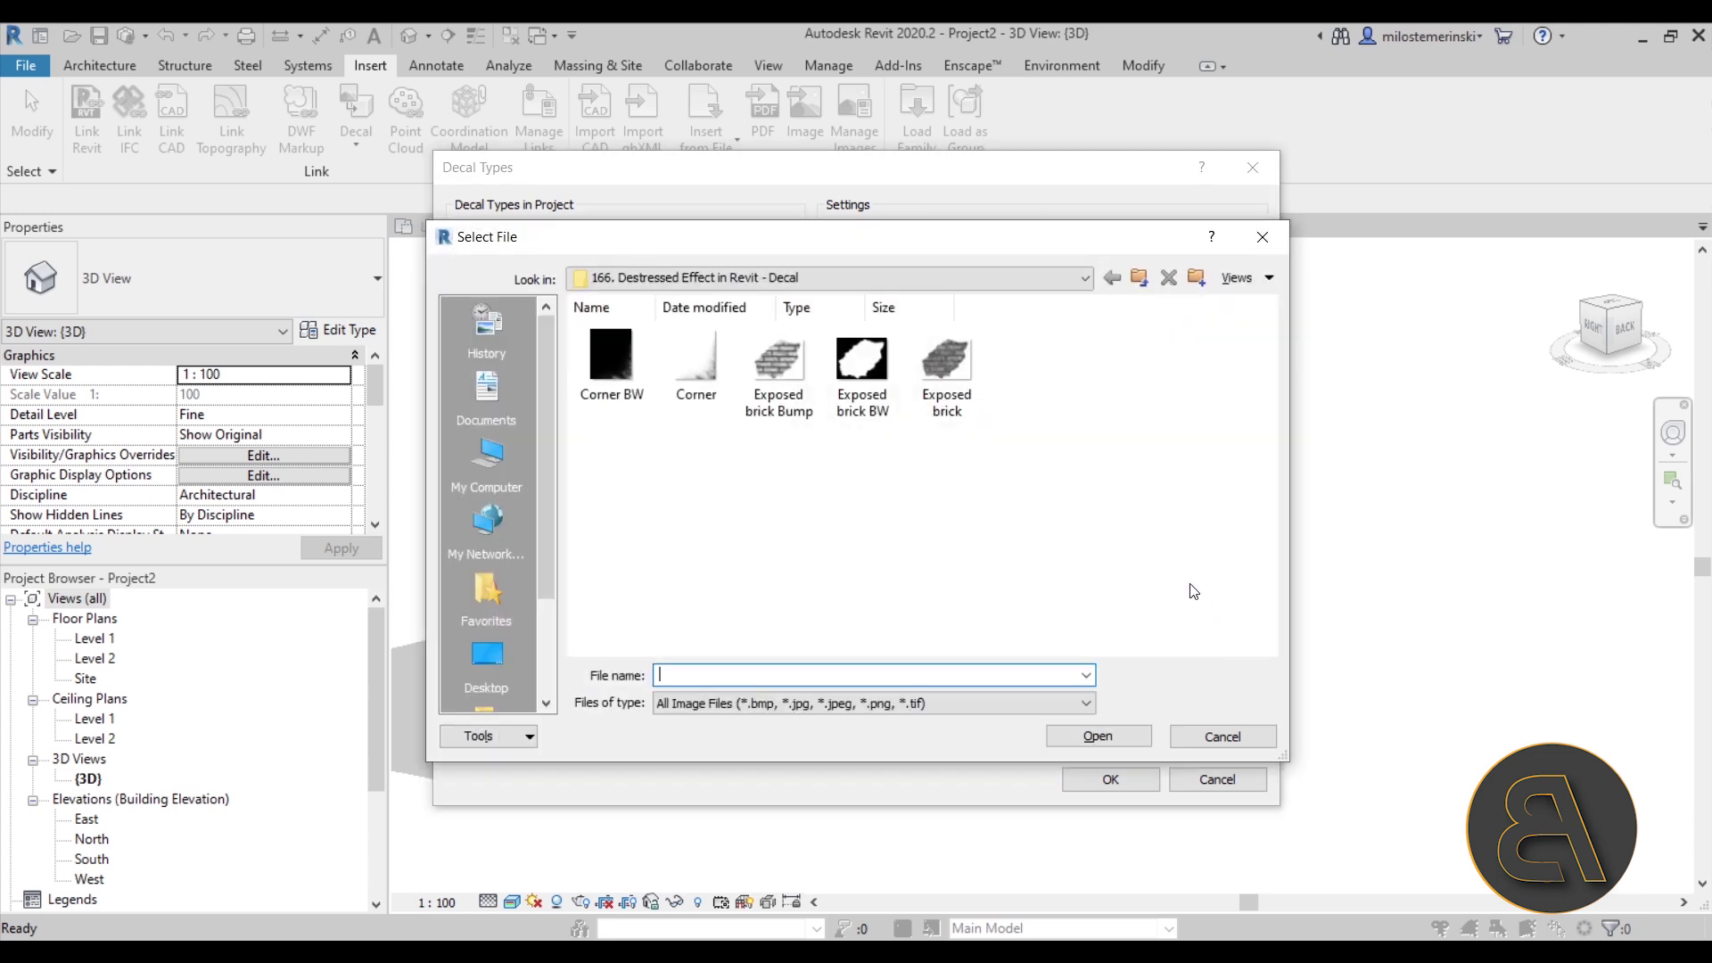
click(781, 410)
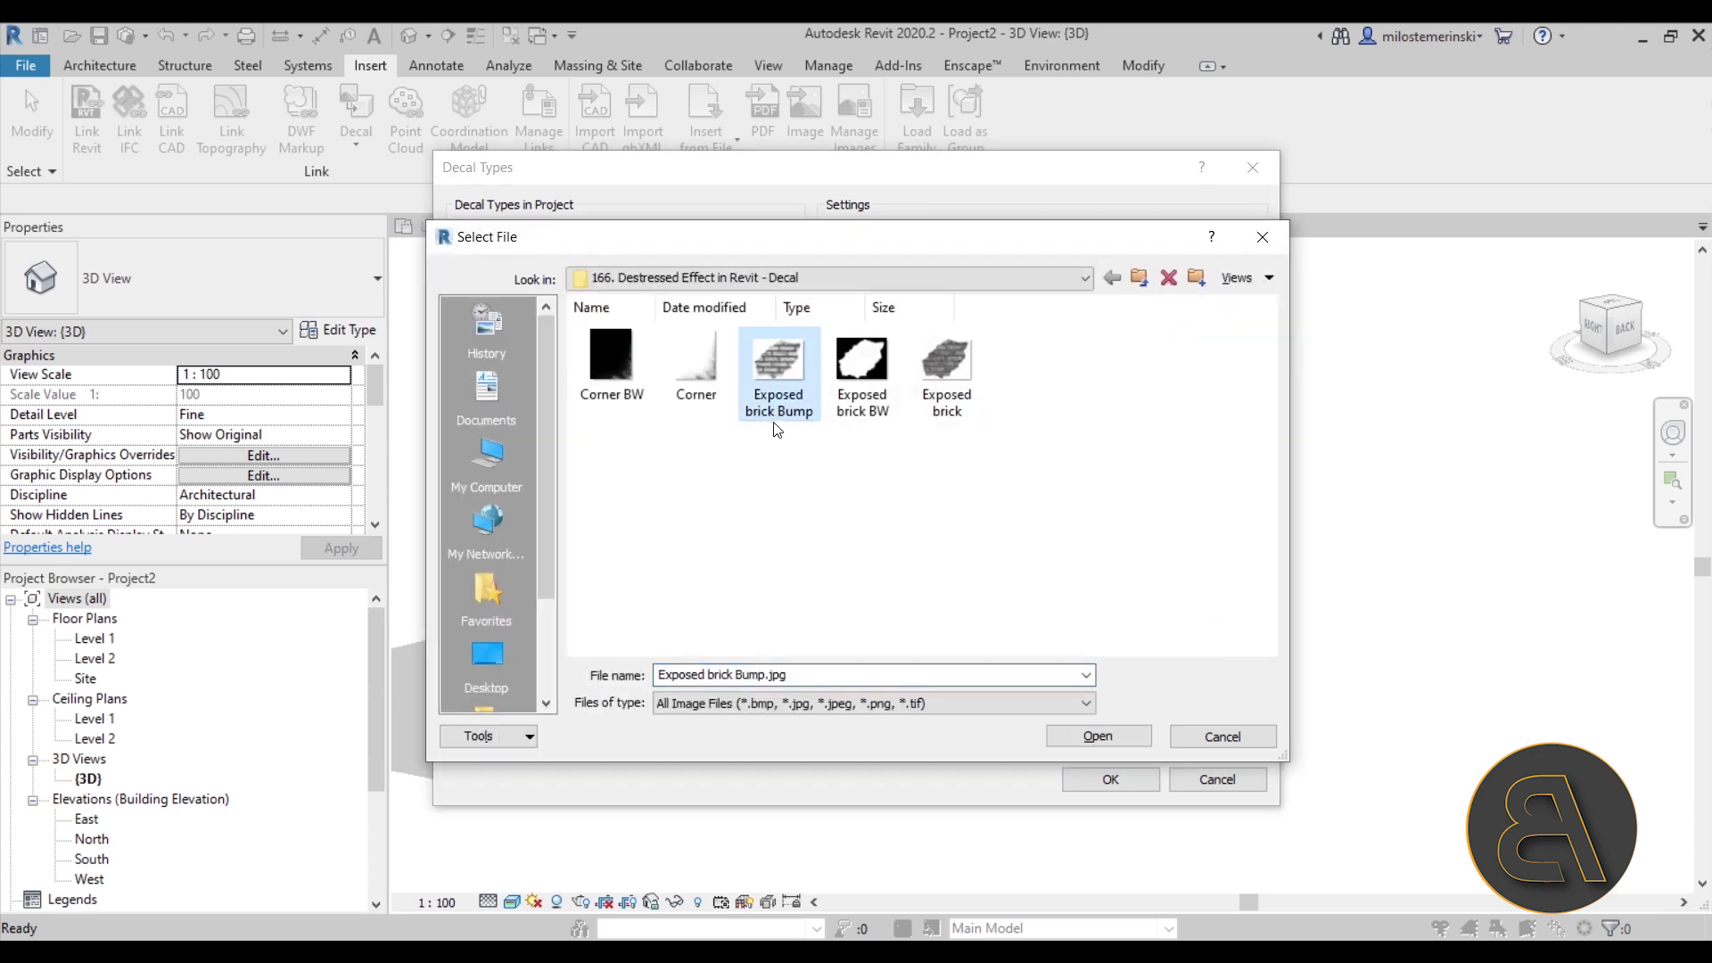
click(1096, 735)
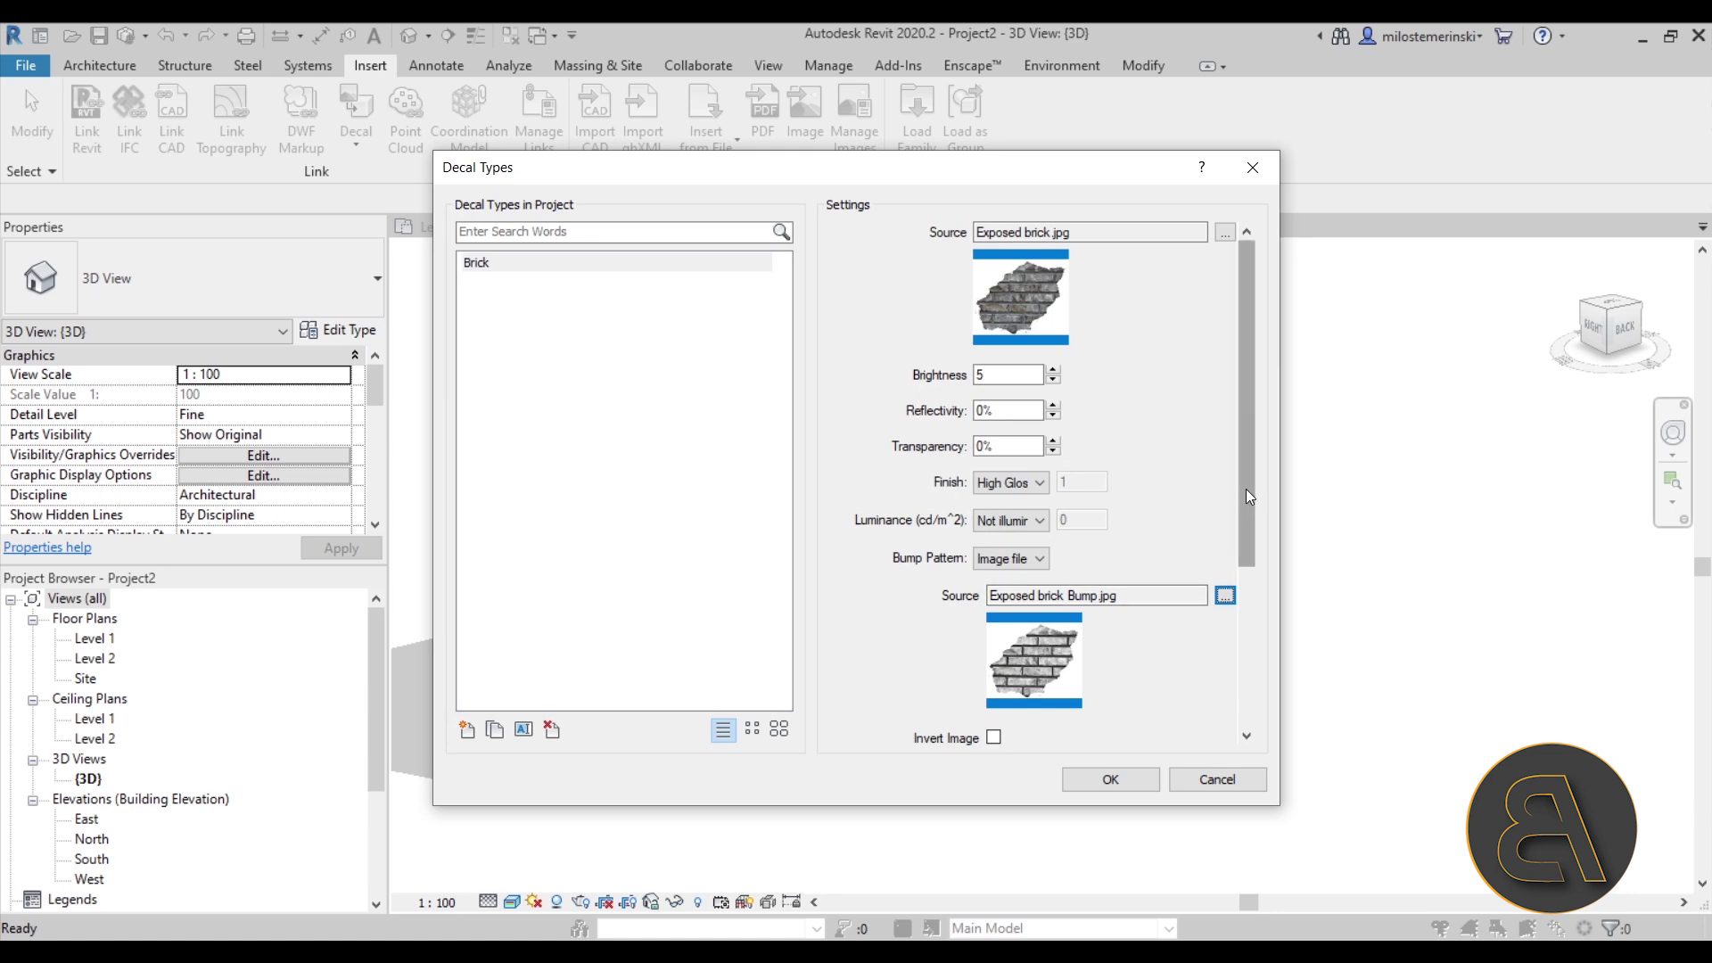
scroll(1245, 532, down, 1)
drag(1245, 532, 1233, 430)
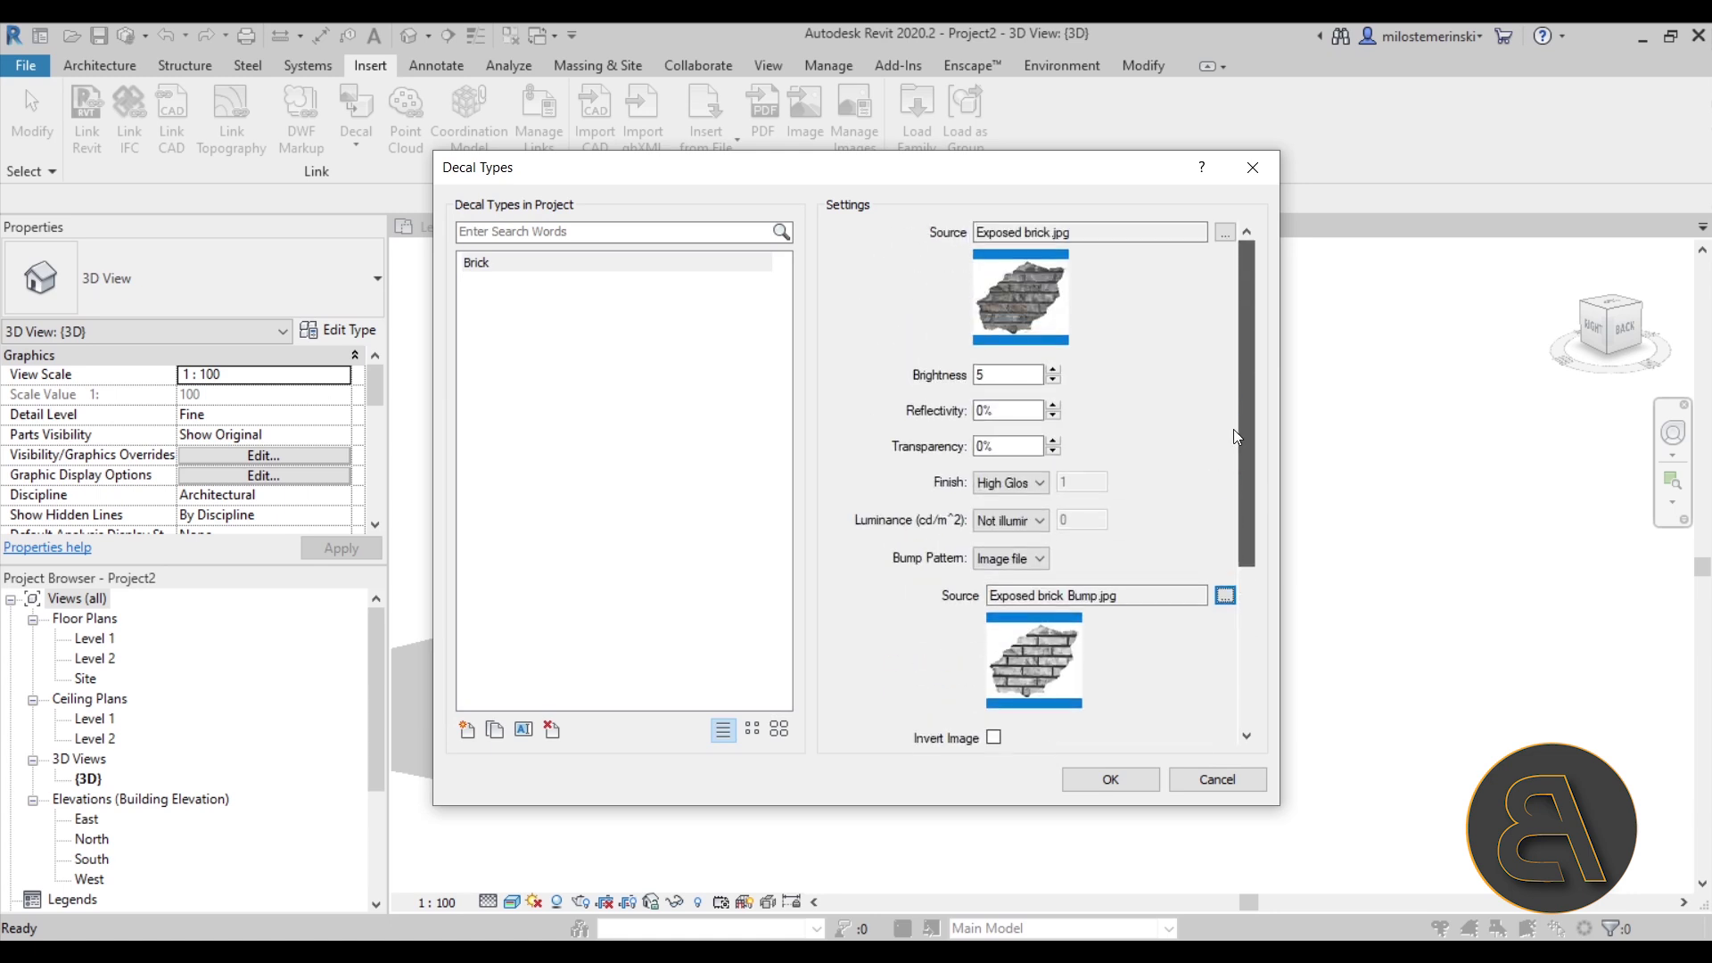
drag(1234, 497, 1246, 434)
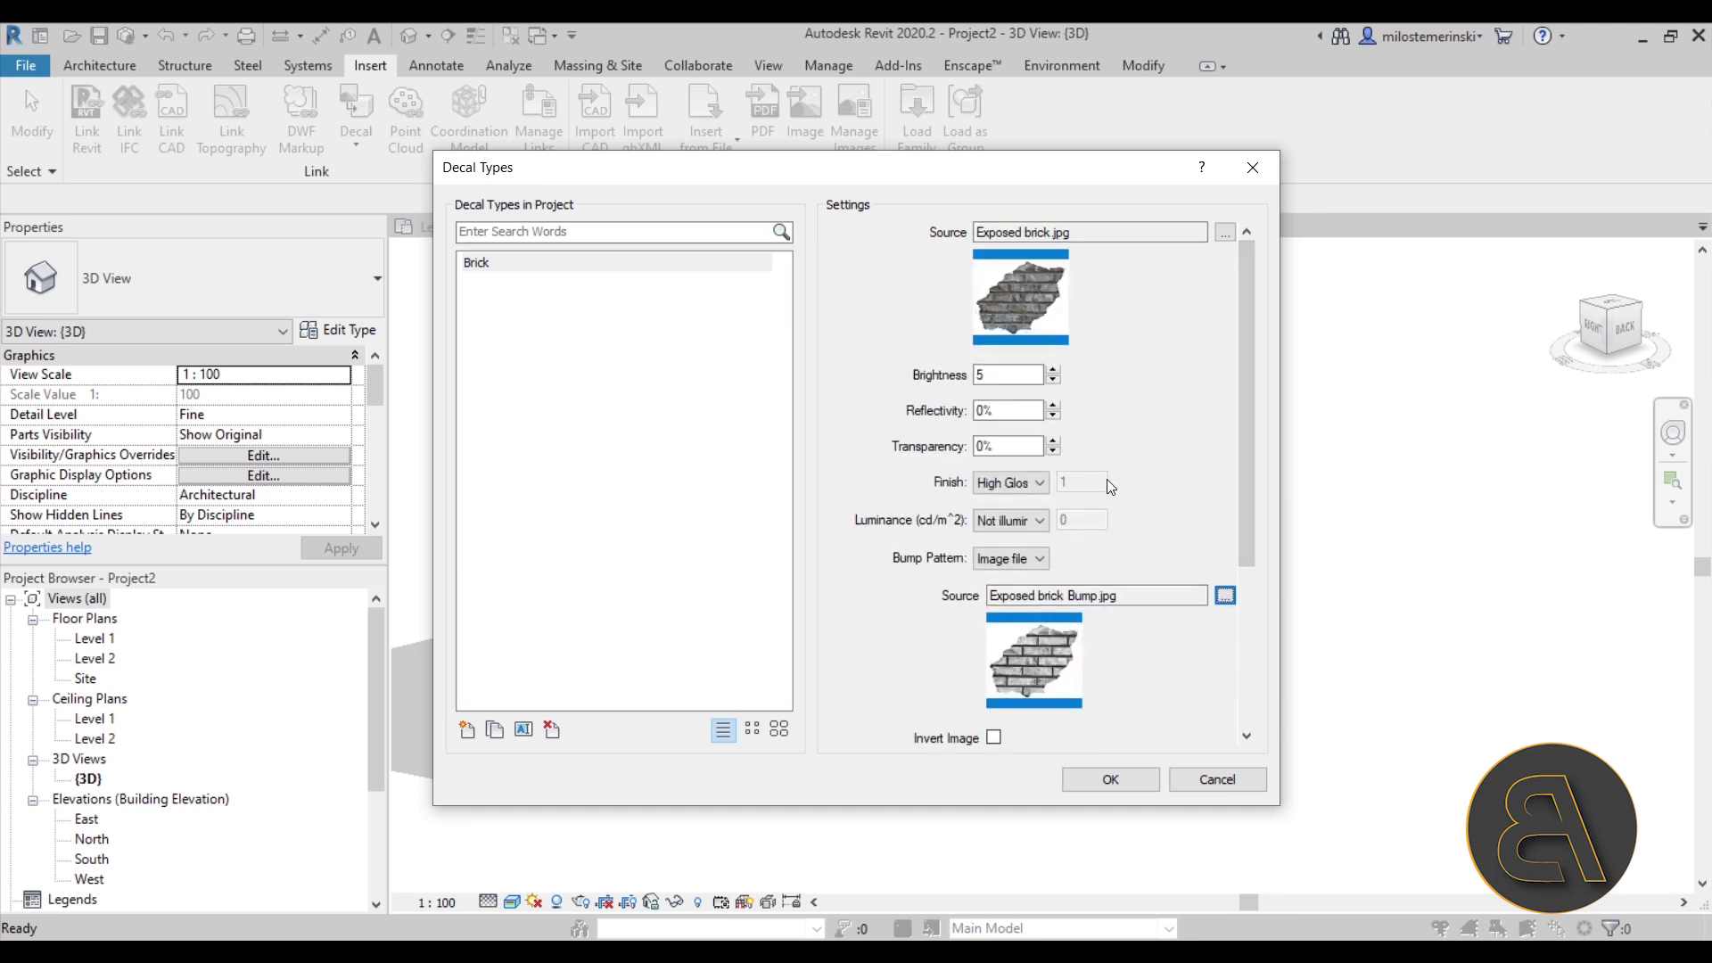
Step: Set the Brick decal's finish to Matte and accept the decal type settings
click(1016, 482)
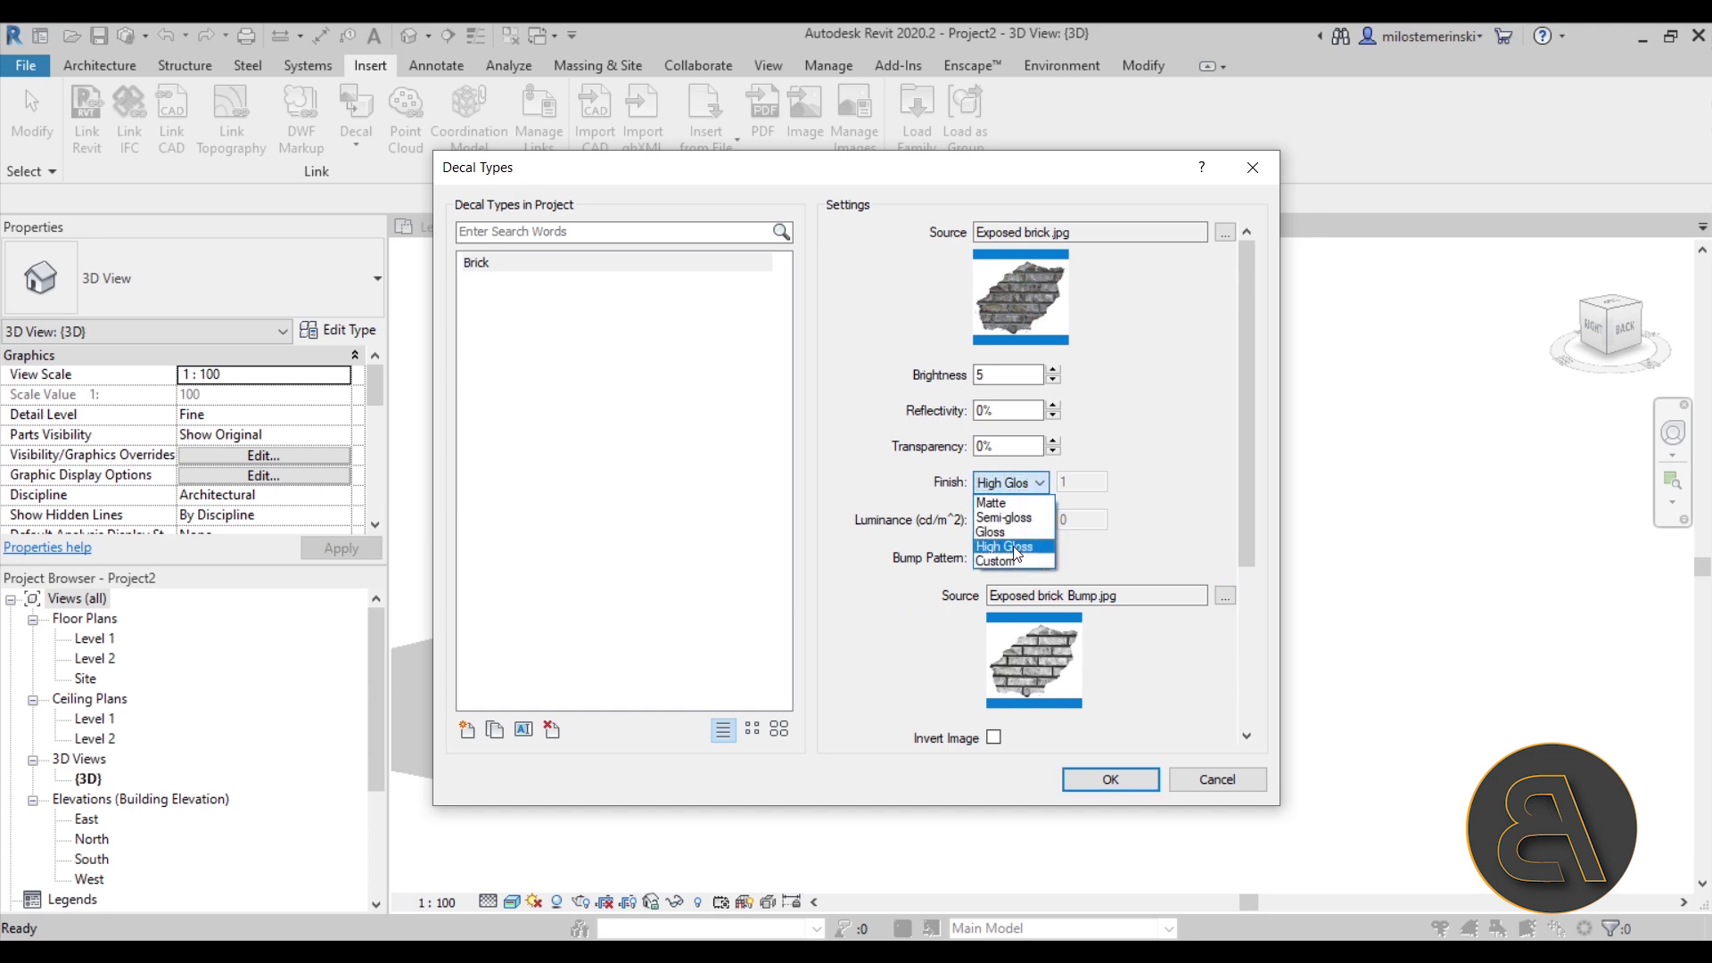
click(993, 505)
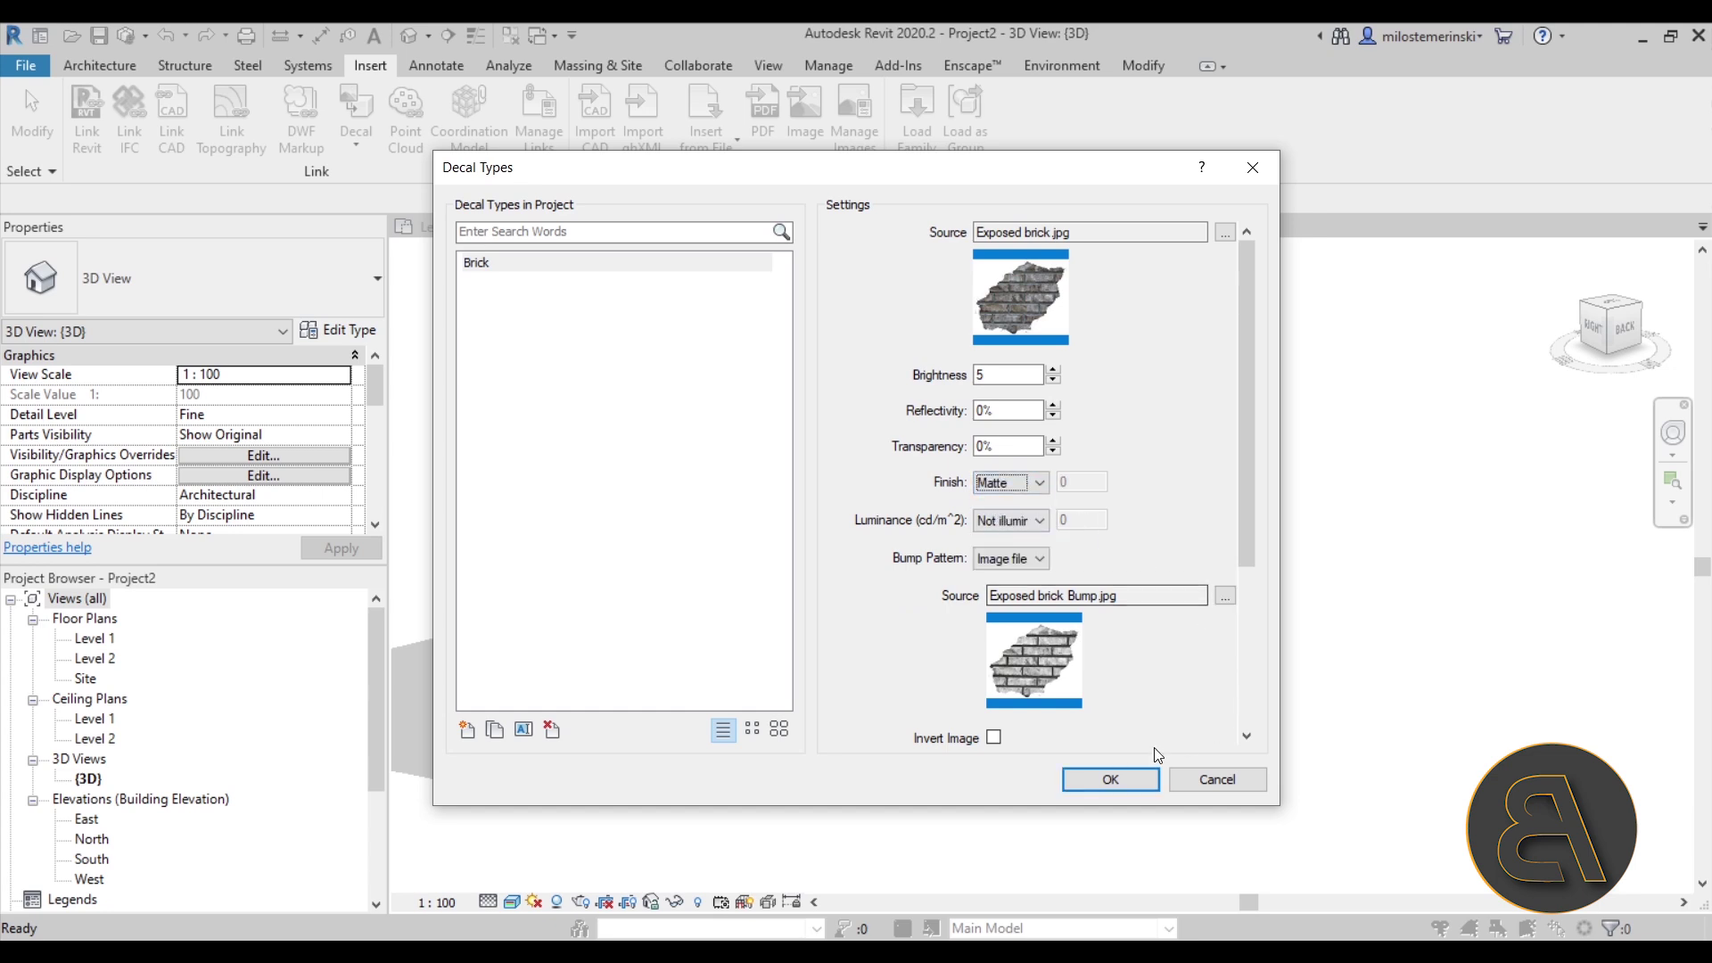
drag(1249, 538, 1238, 691)
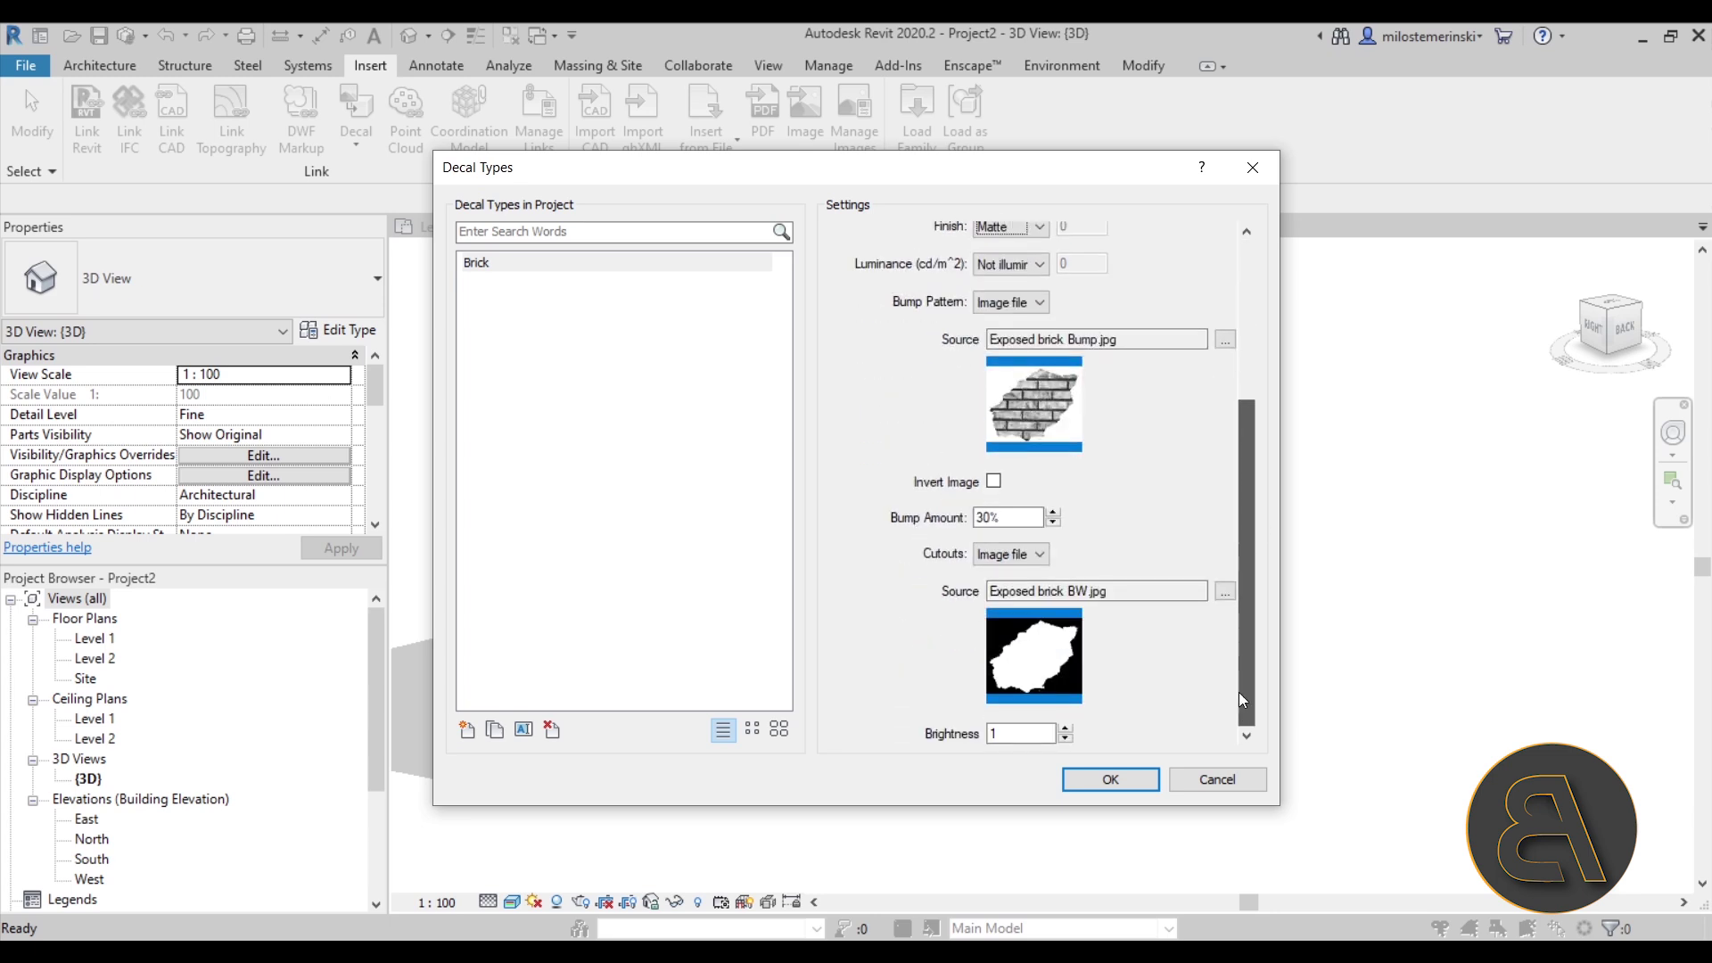
click(1110, 779)
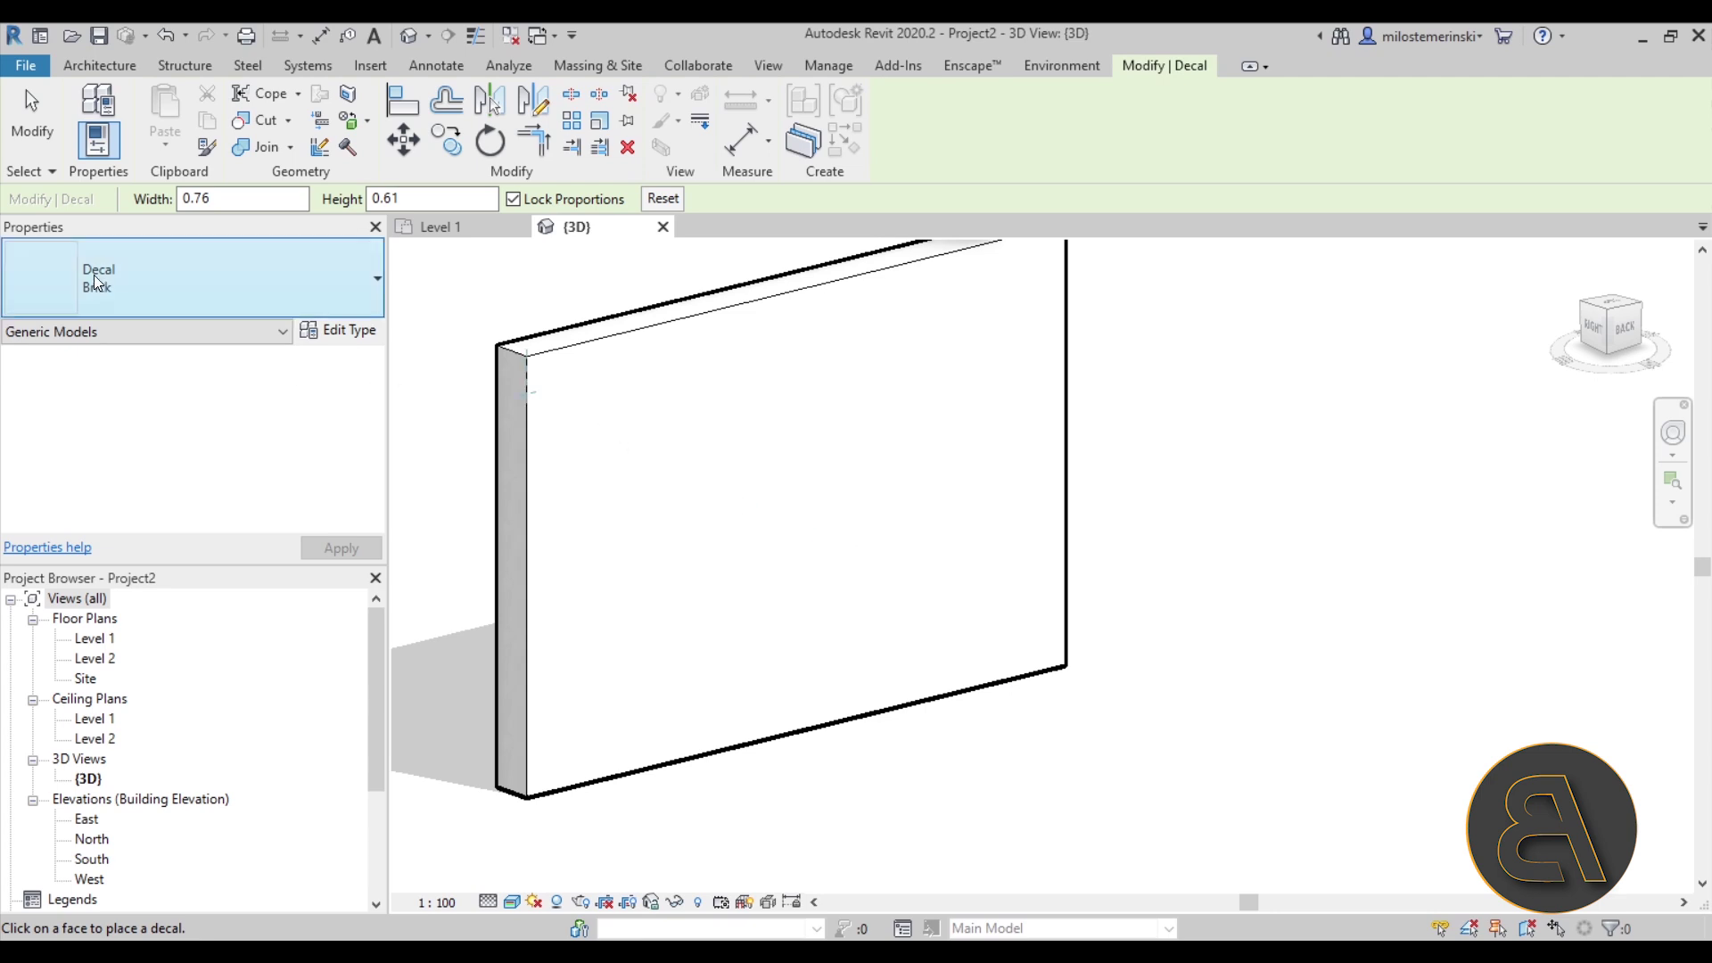
Step: Place the Brick decal near the middle of the wall's large face and end the placement
click(753, 529)
key(Escape)
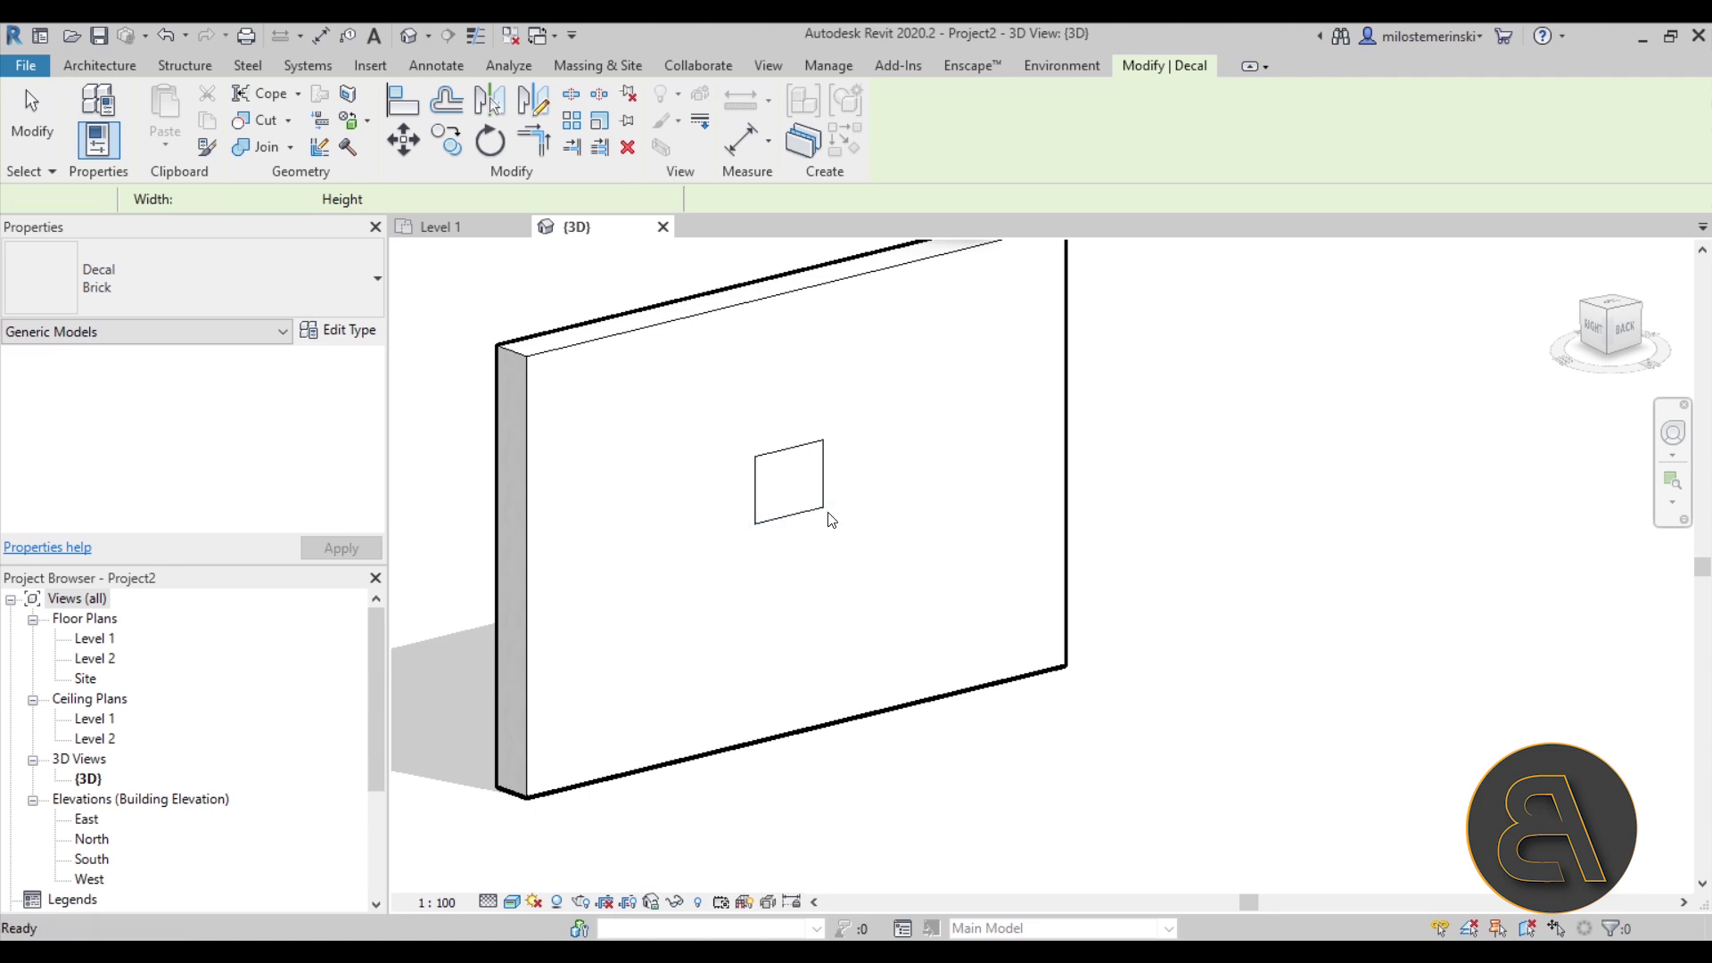
key(Escape)
Step: Reapply the Realistic visual style and examine the placed decal on the wall in the 3D view
scroll(737, 436, up, 5)
shift+middle_drag(959, 478, 909, 547)
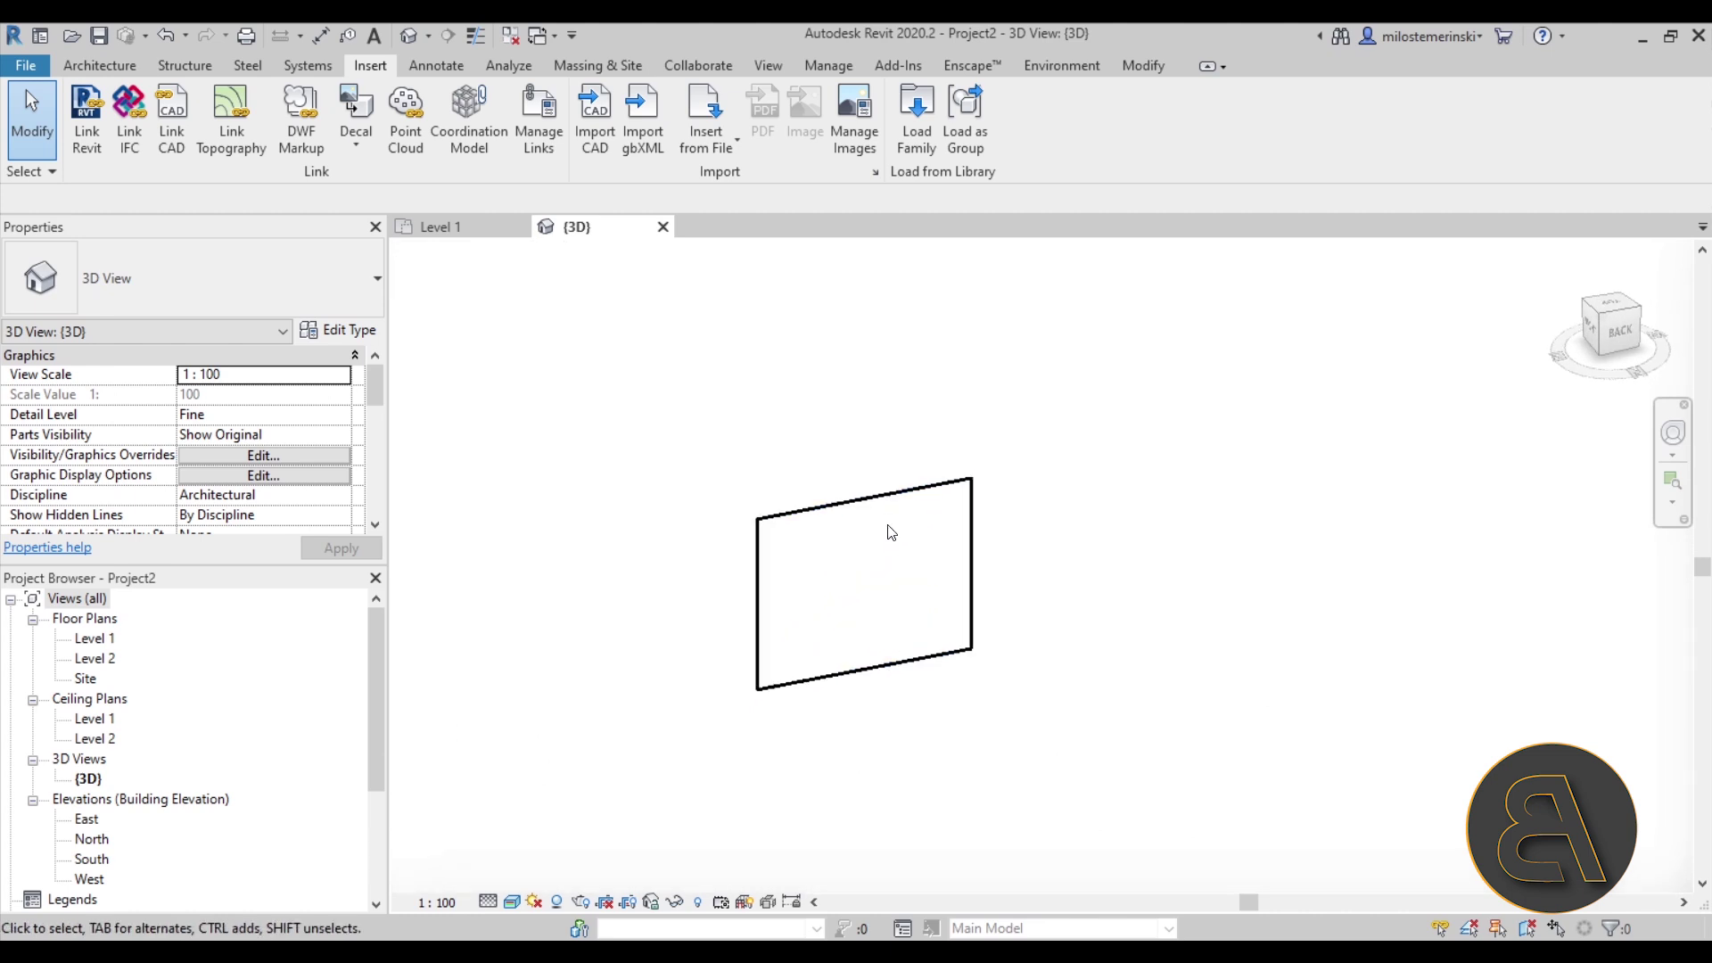
shift+middle_drag(852, 603, 943, 531)
click(873, 418)
scroll(923, 384, down, 2)
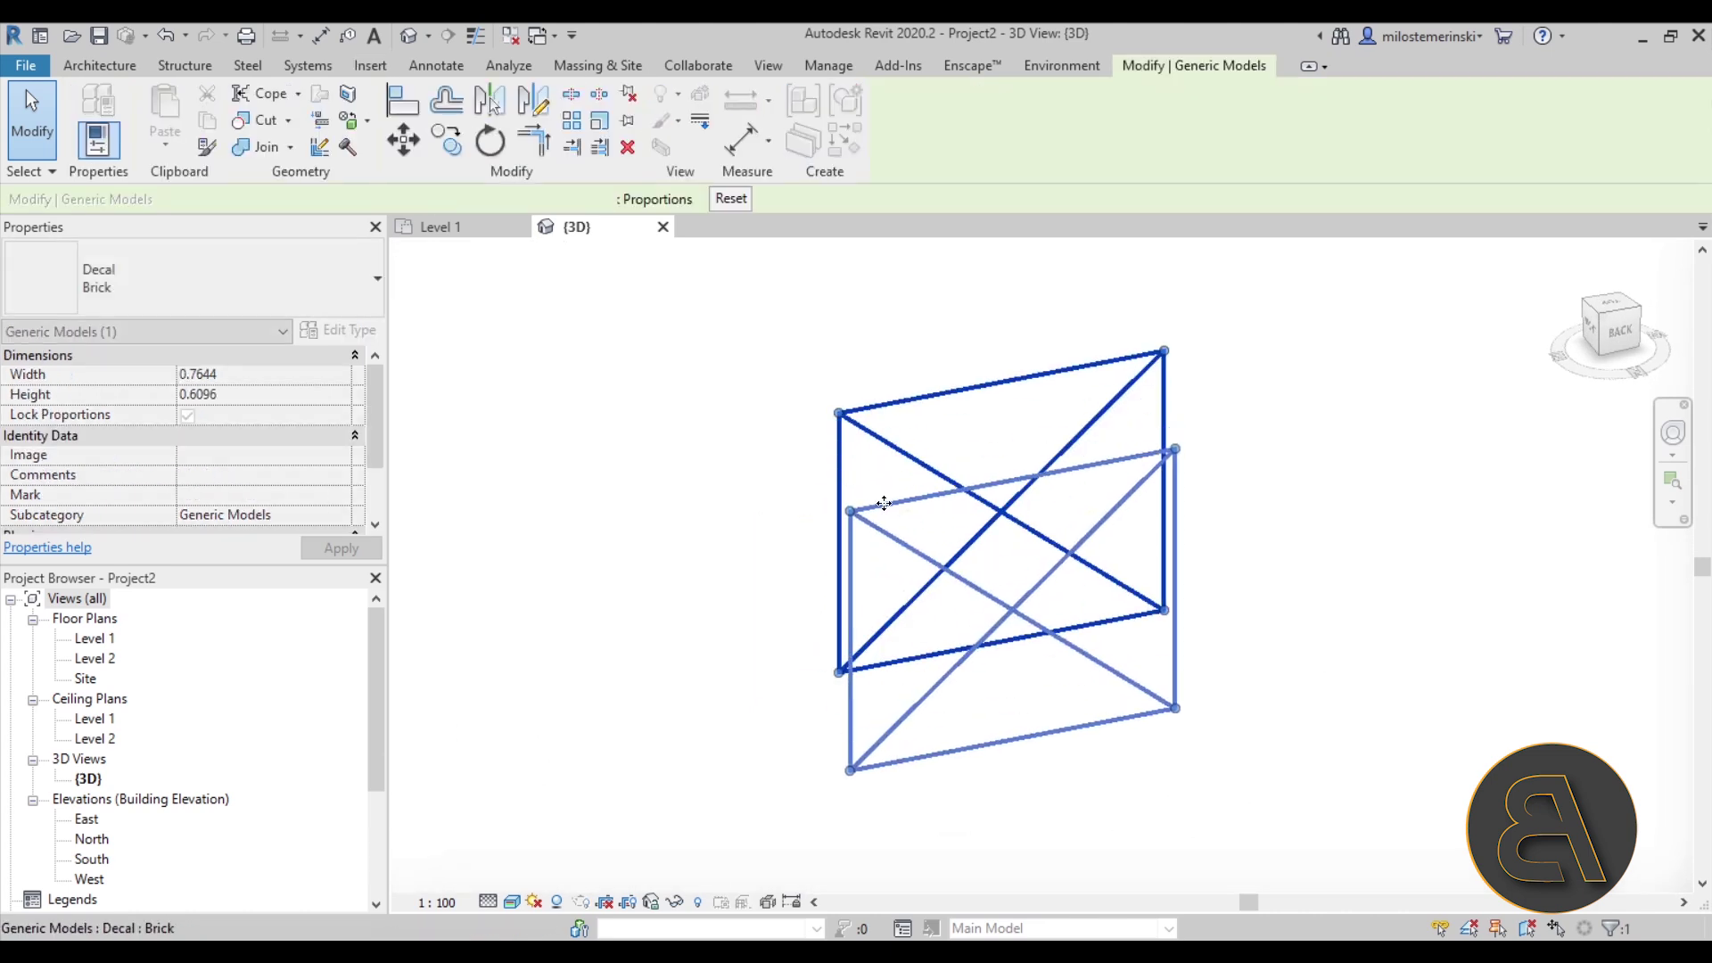
scroll(1040, 501, up, 2)
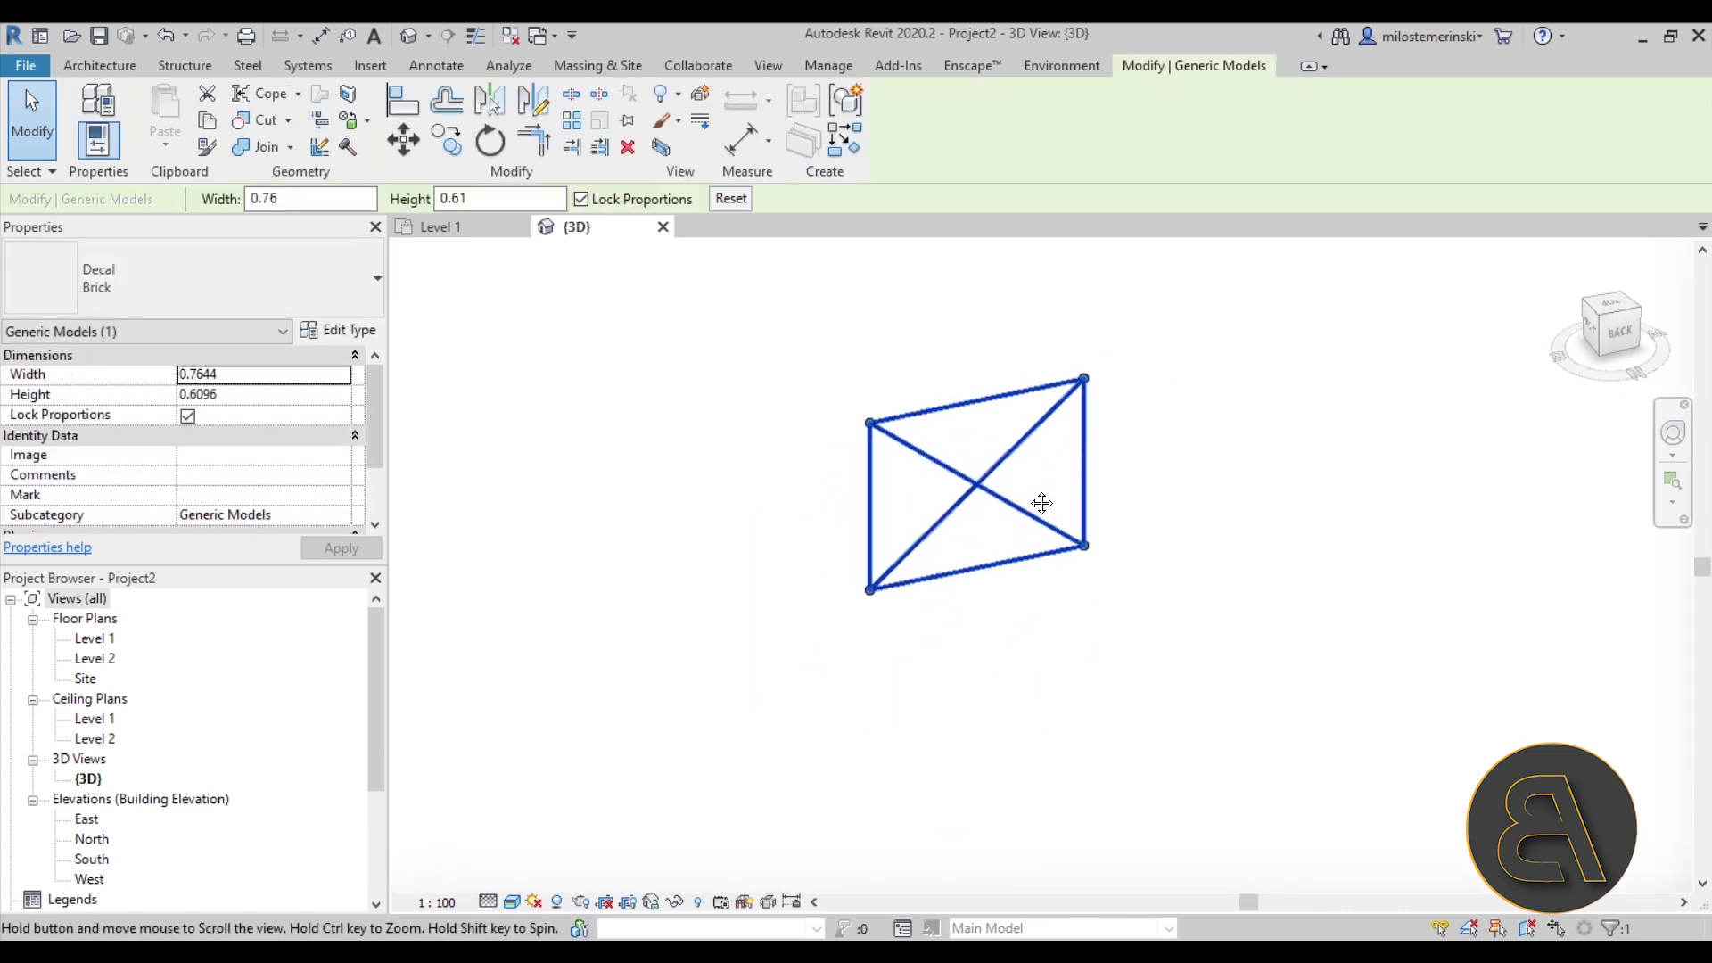
shift+middle_drag(1040, 500, 981, 535)
click(512, 901)
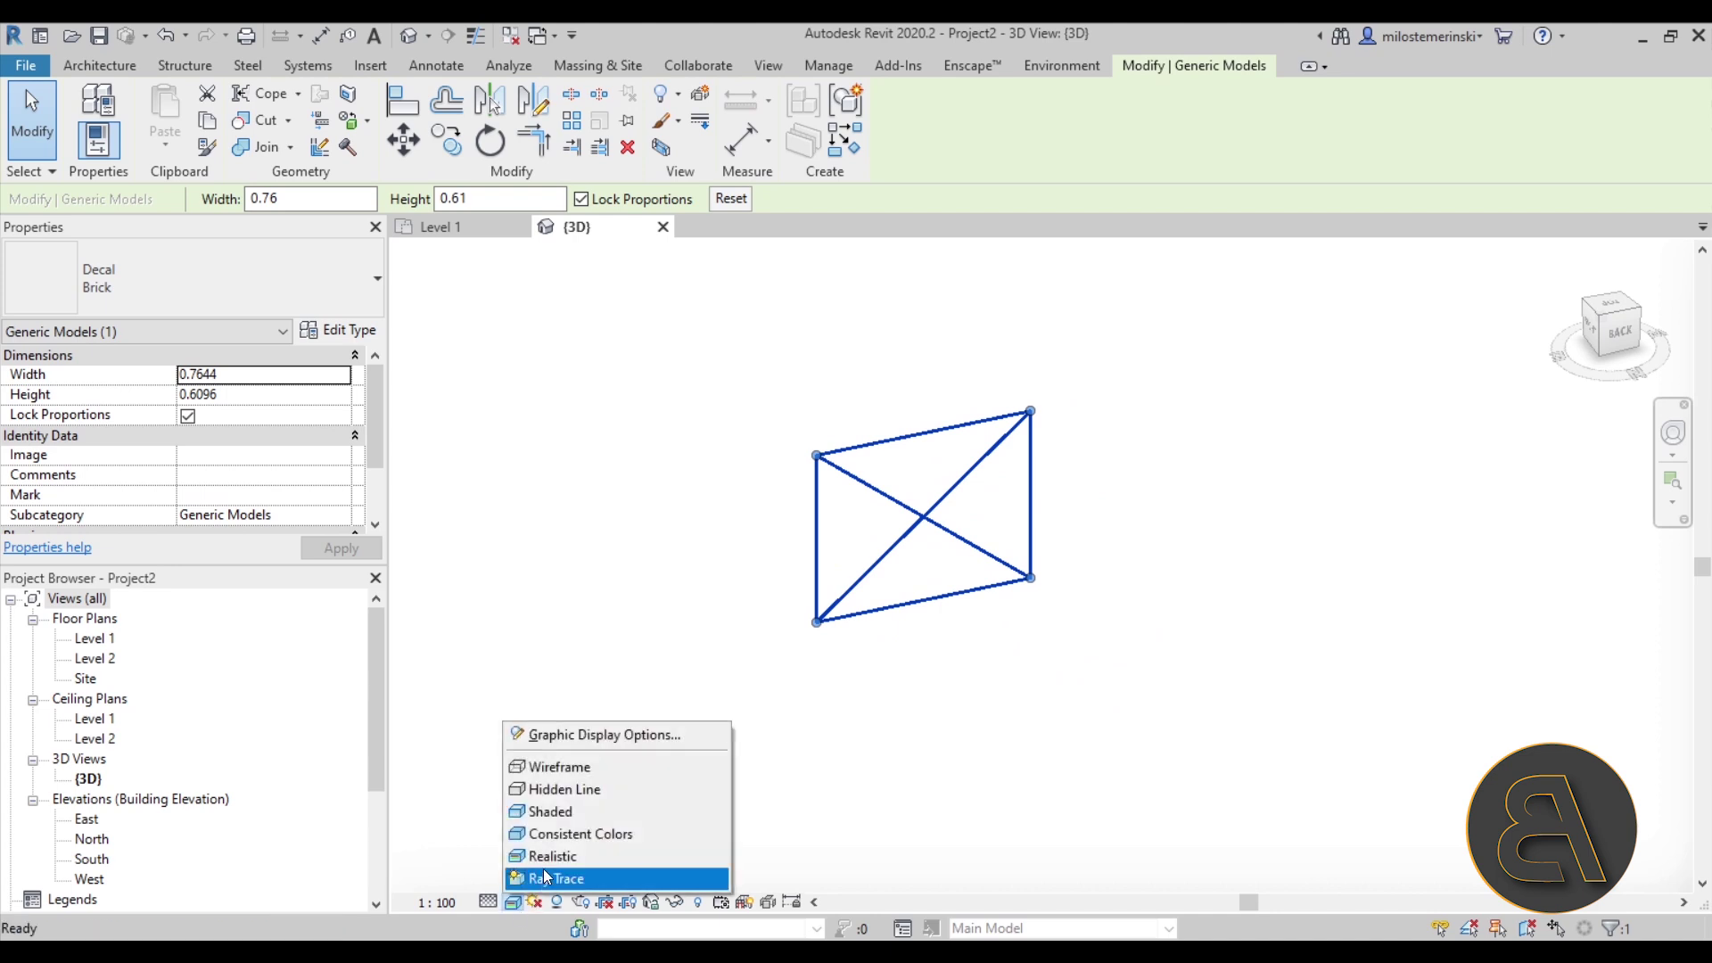
click(546, 865)
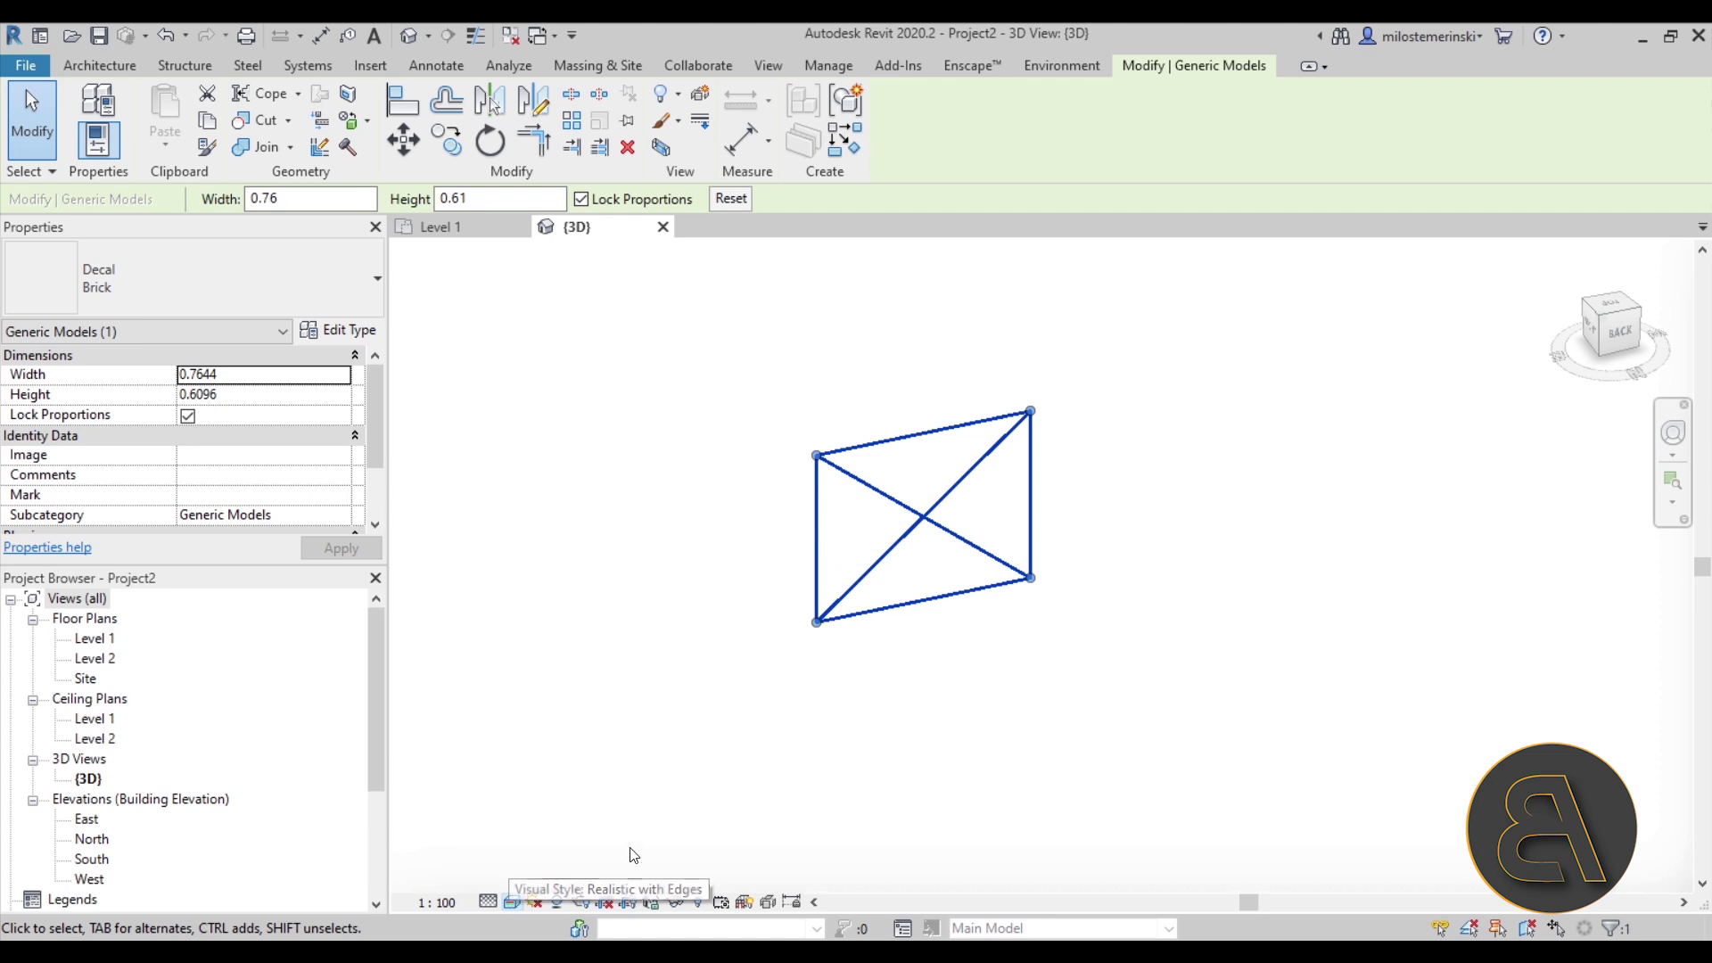
scroll(886, 544, down, 4)
mouse_move(977, 523)
shift+middle_down()
mouse_move(1012, 512)
mouse_move(955, 501)
shift+middle_up()
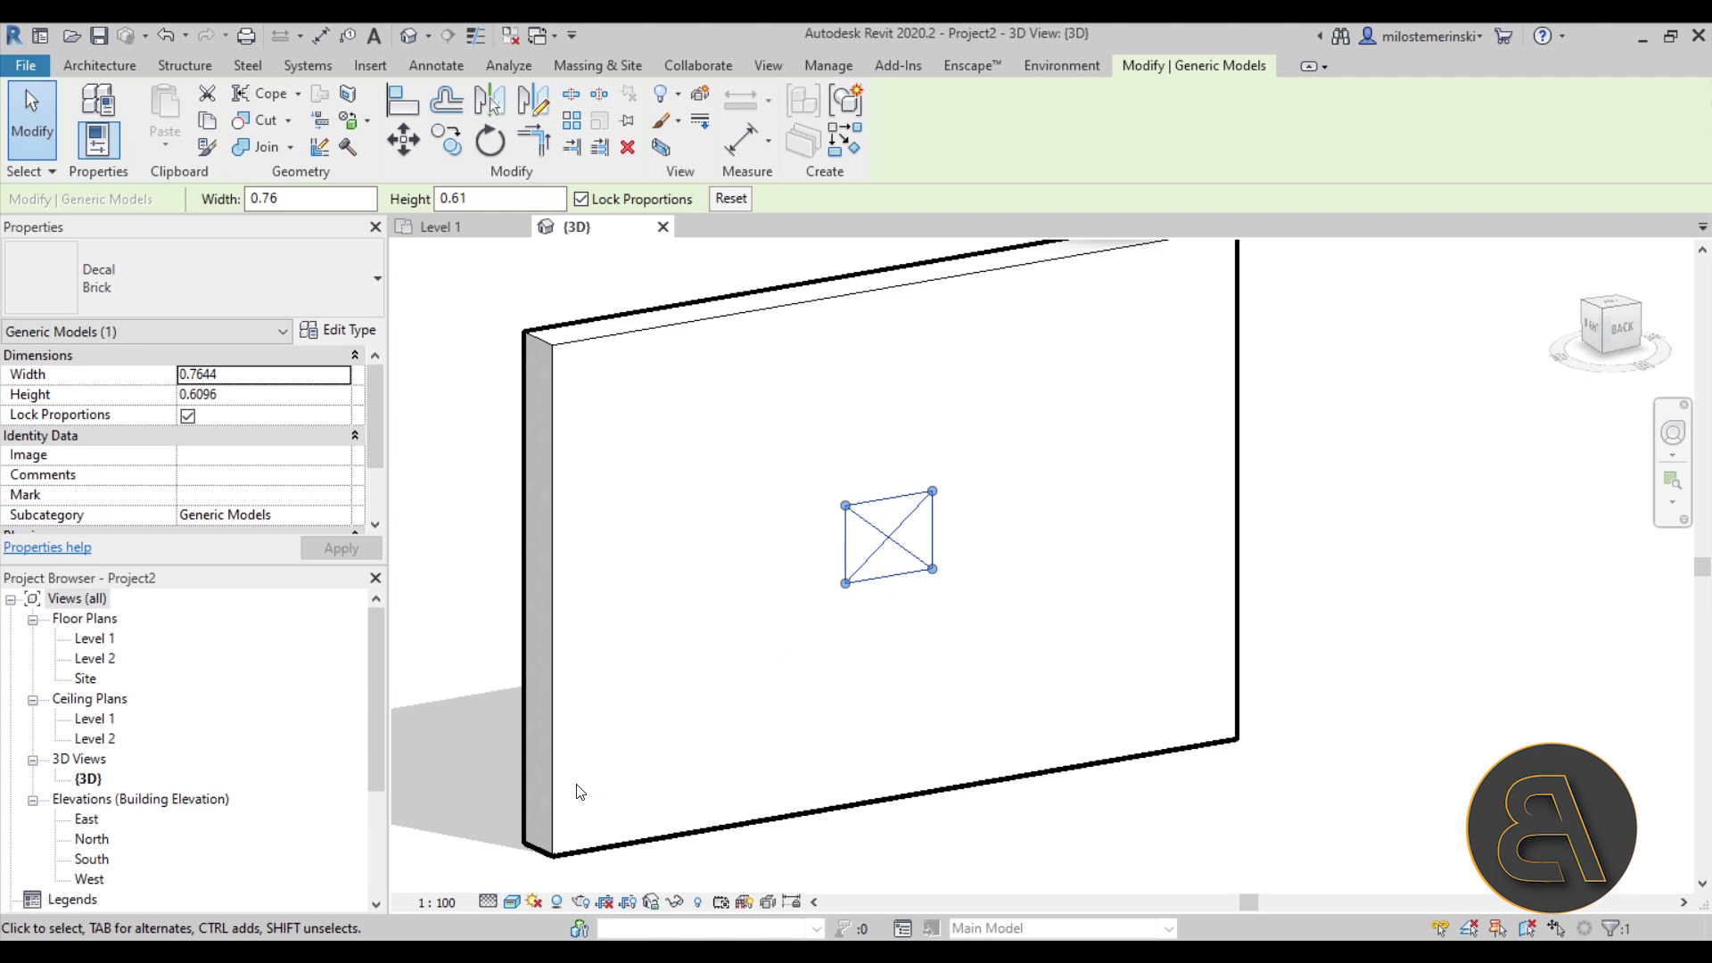
key(Escape)
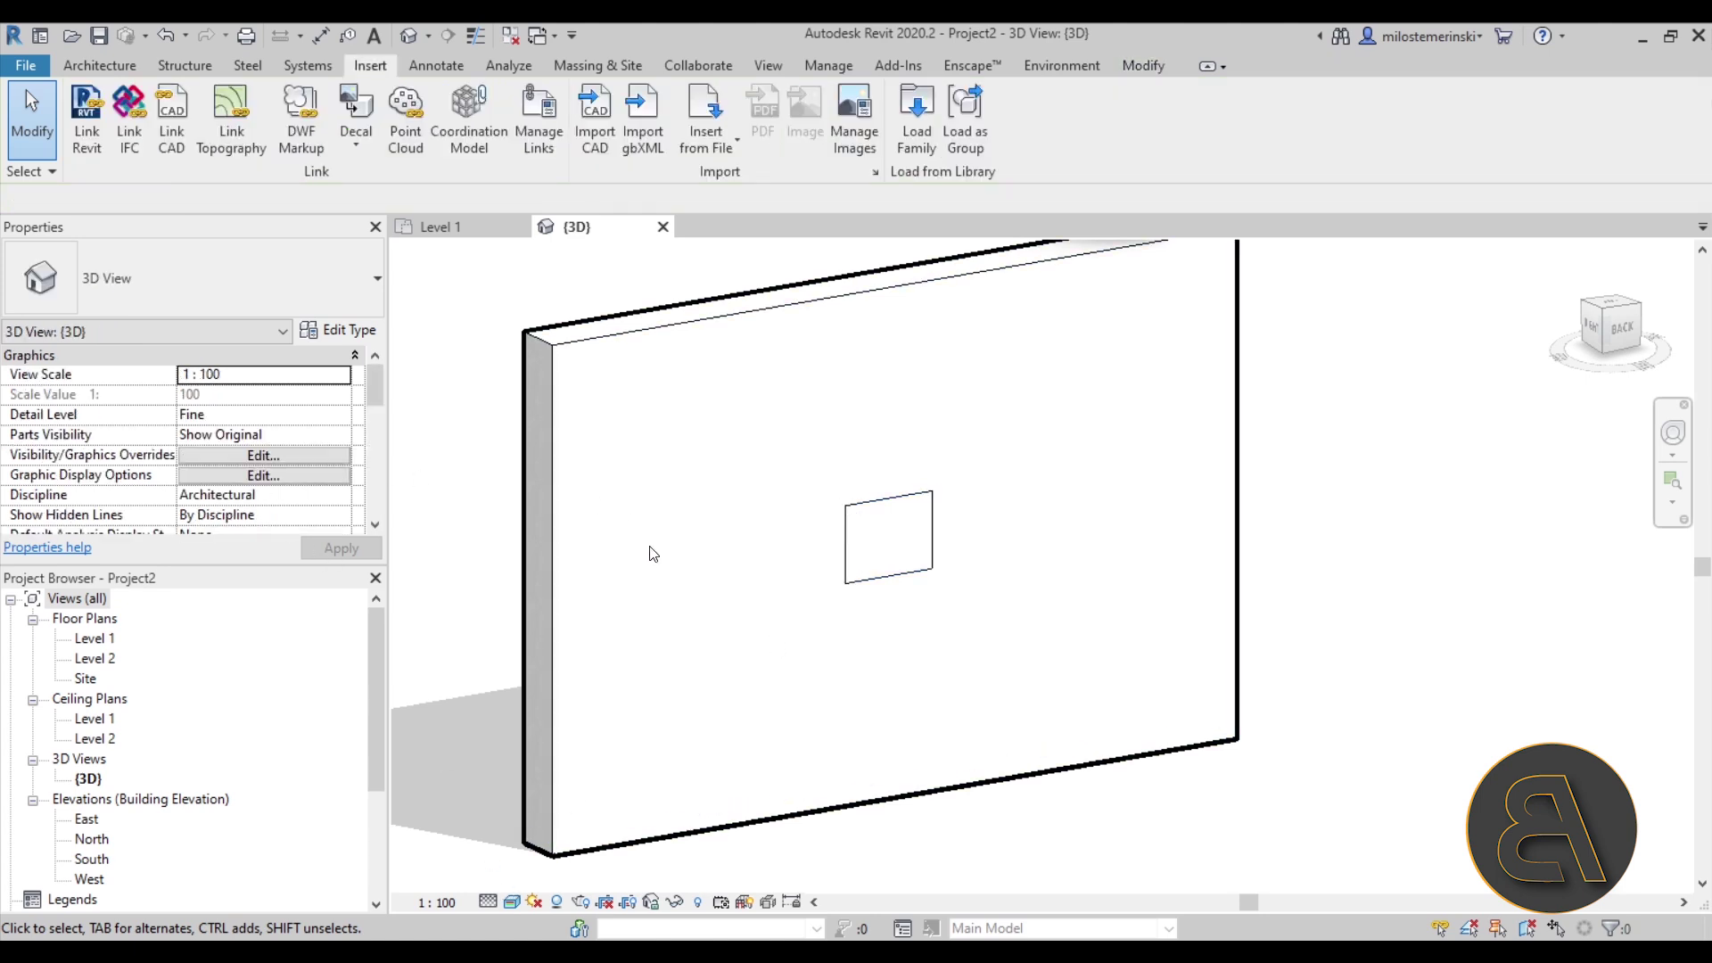
Step: Set the 3D view's lighting to Sun 66 and Ambient Light 17 in the graphic display options
click(512, 901)
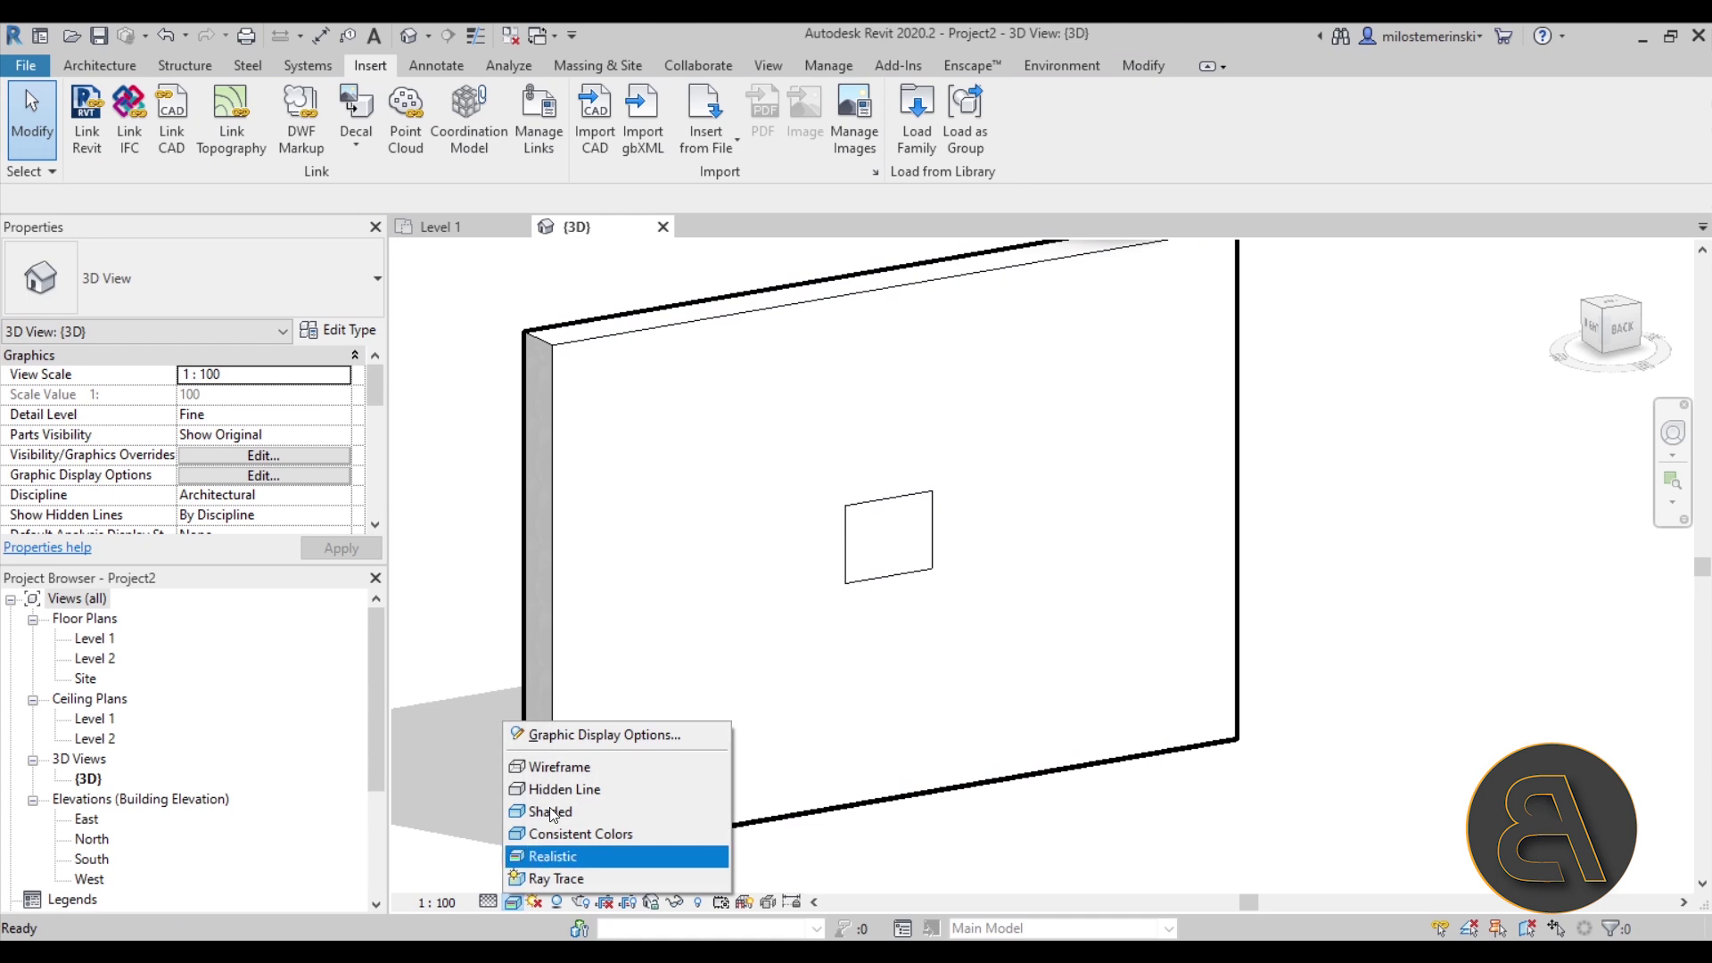
click(557, 733)
drag(847, 238, 457, 234)
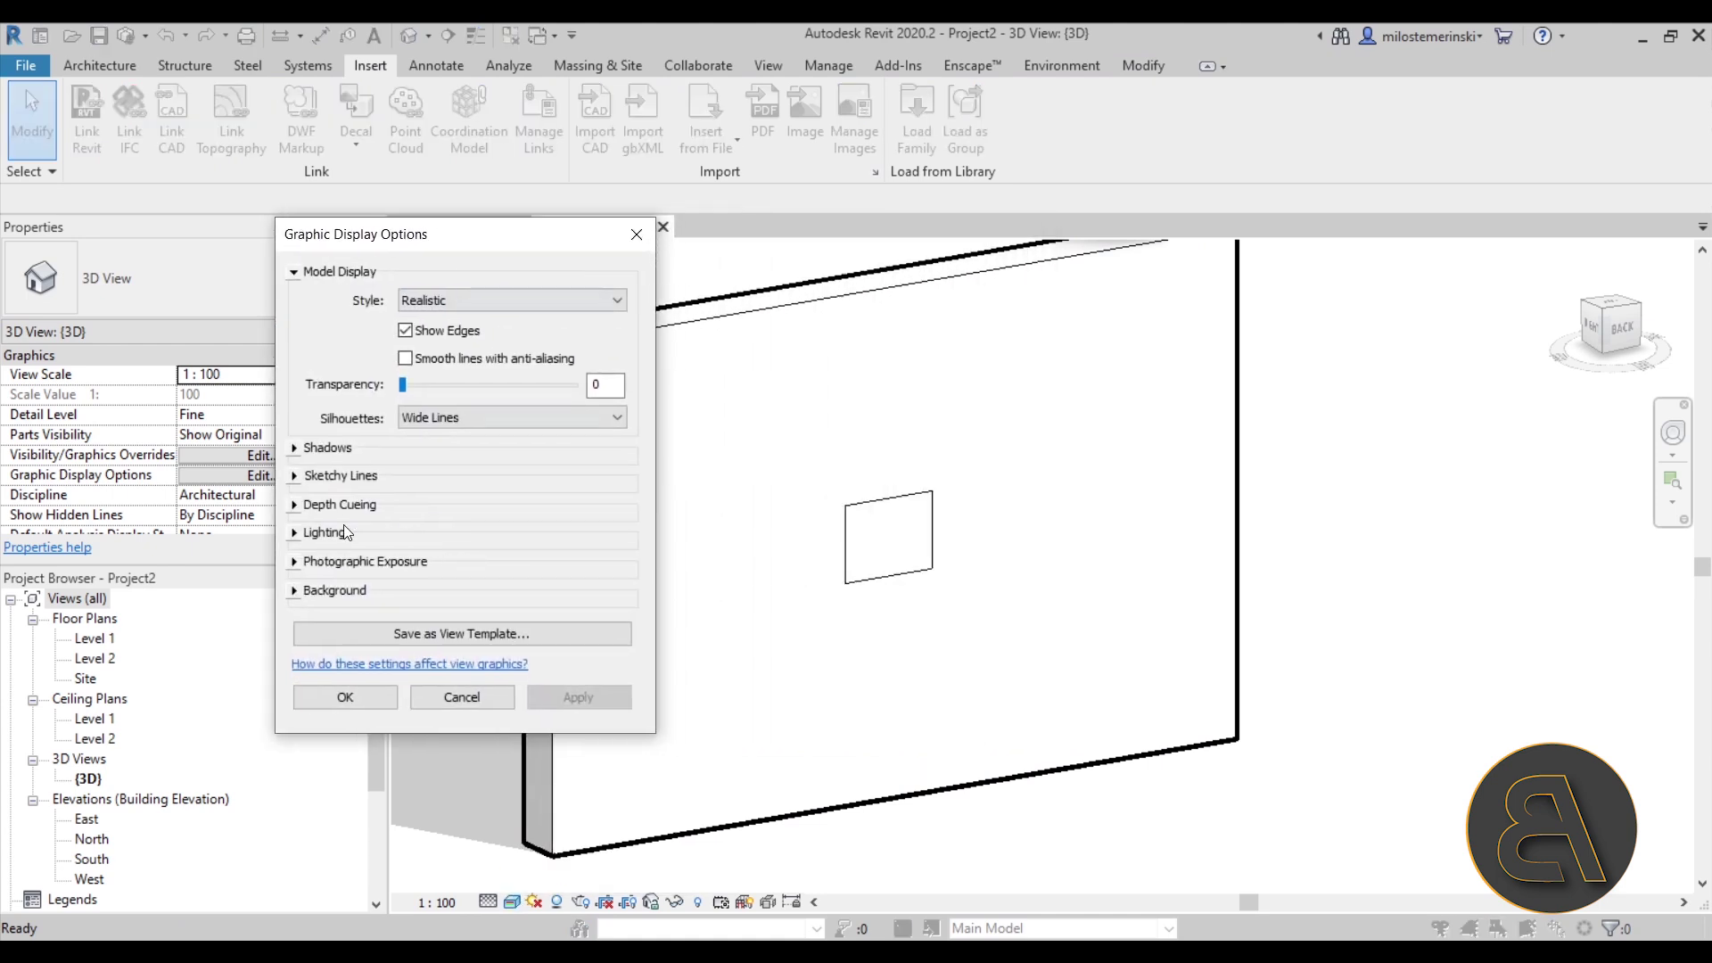
click(297, 540)
drag(540, 664, 437, 697)
click(559, 898)
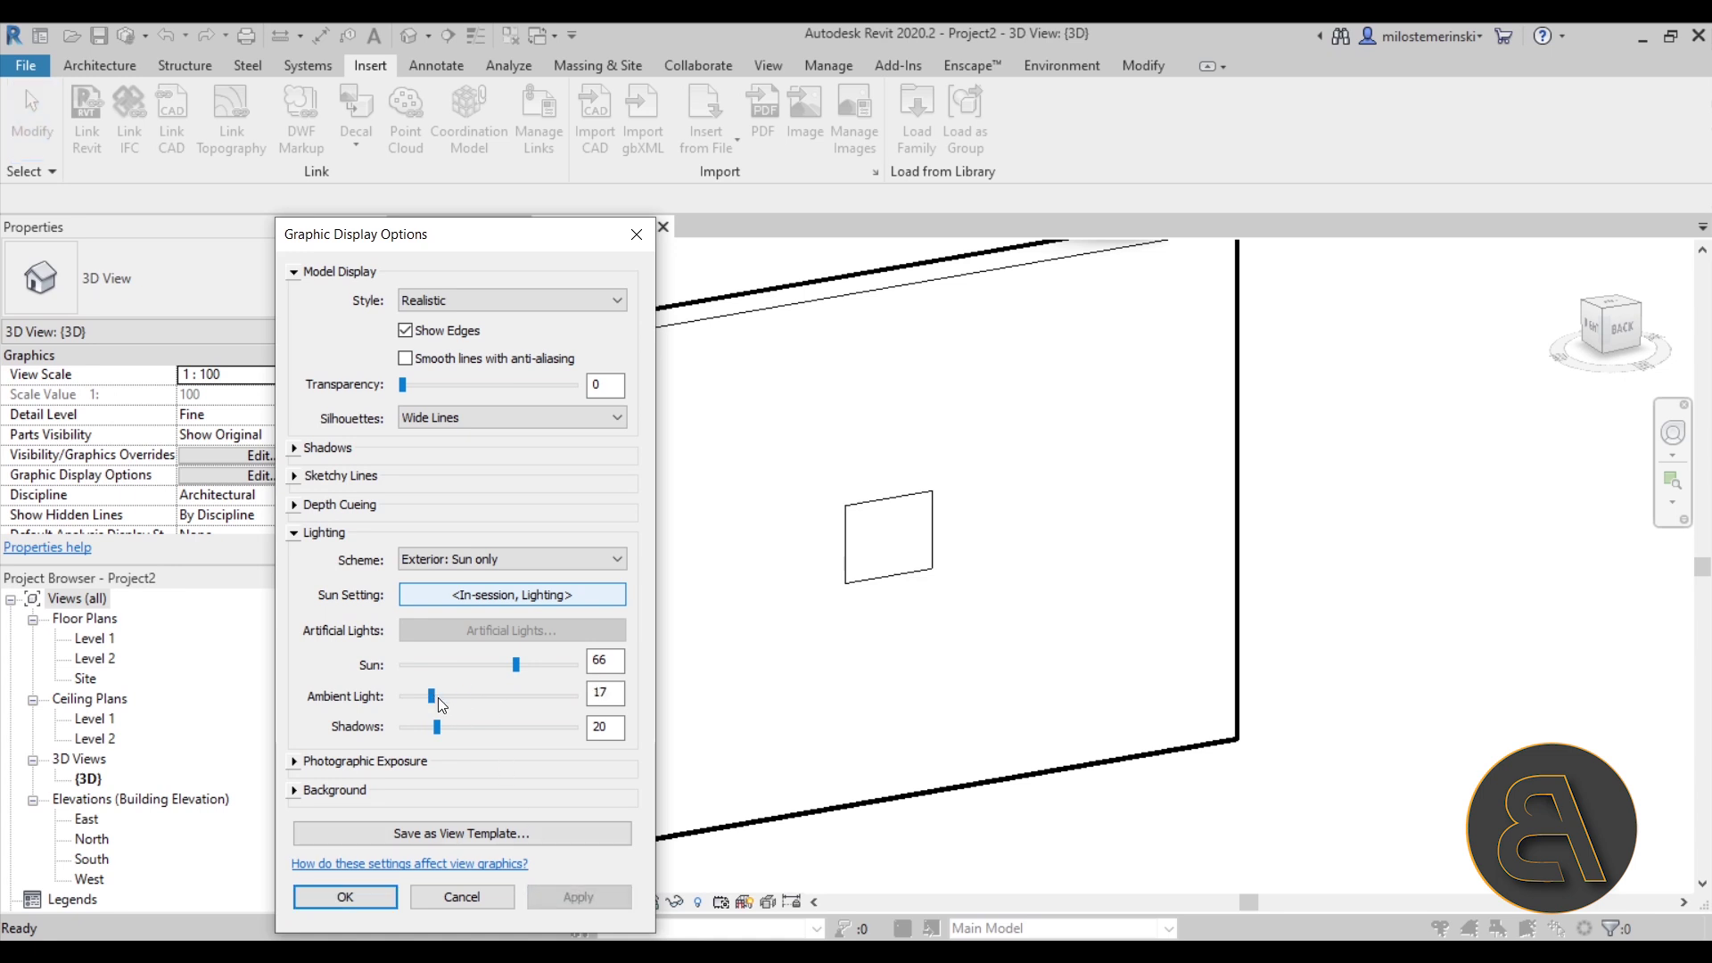
click(345, 897)
Step: Render the 3D view with the Ray Trace visual style and examine the brick decal up close
click(513, 903)
click(555, 887)
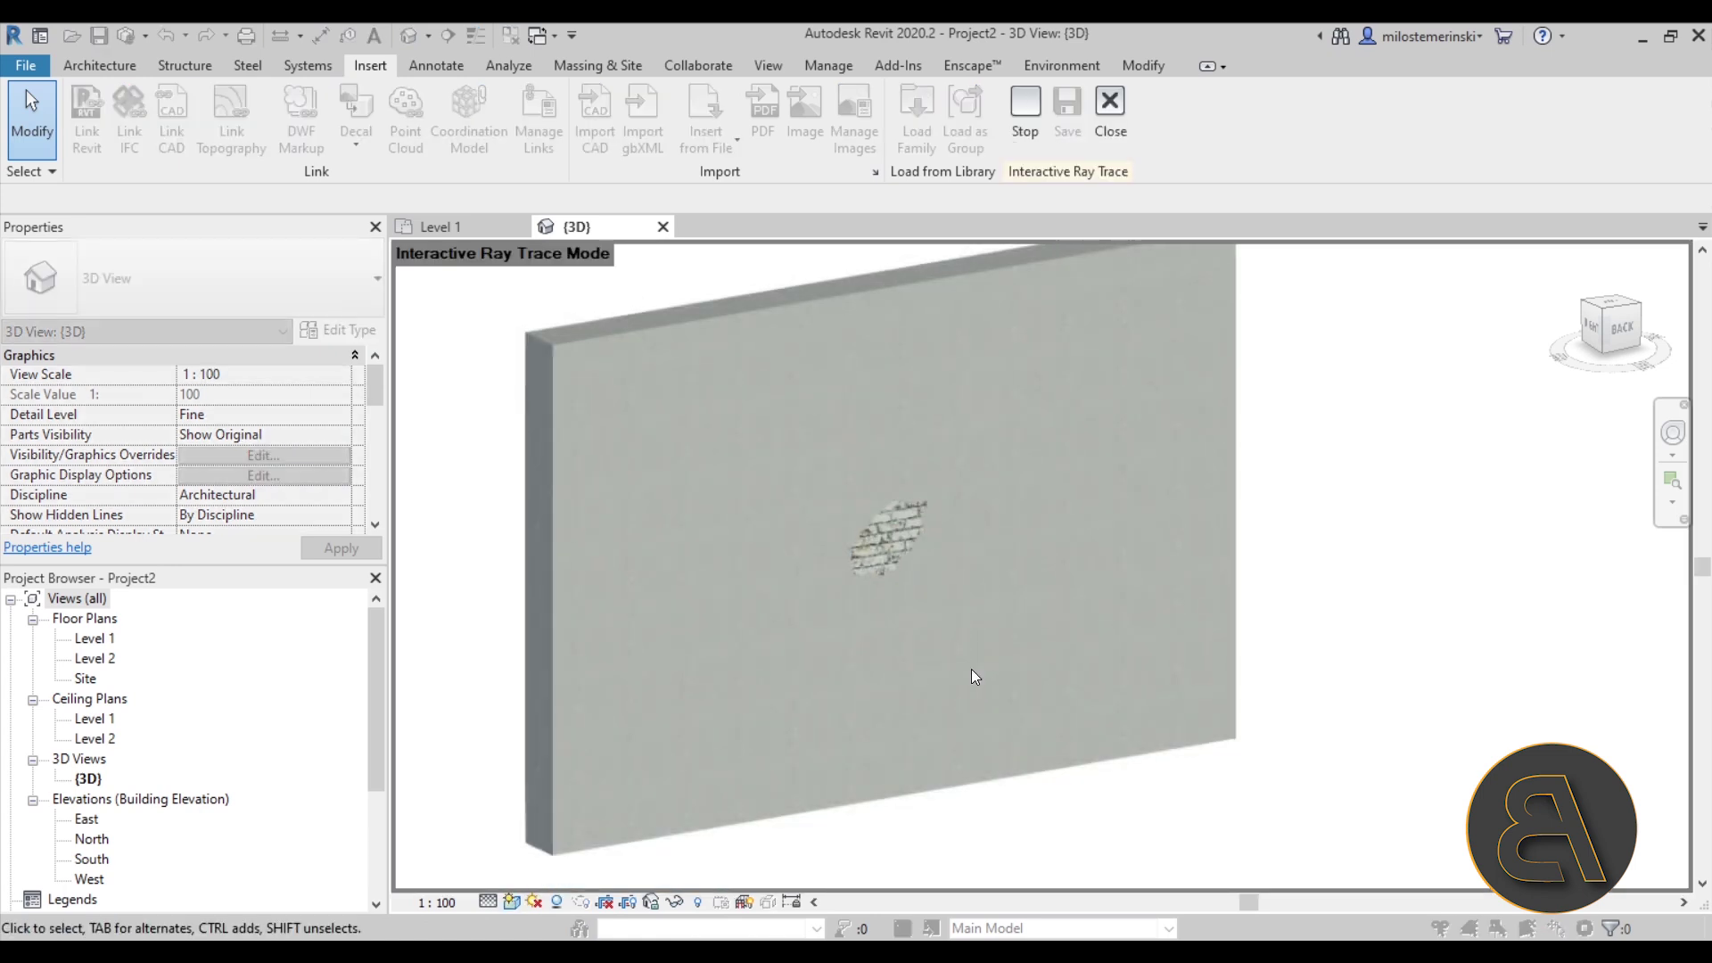
click(895, 546)
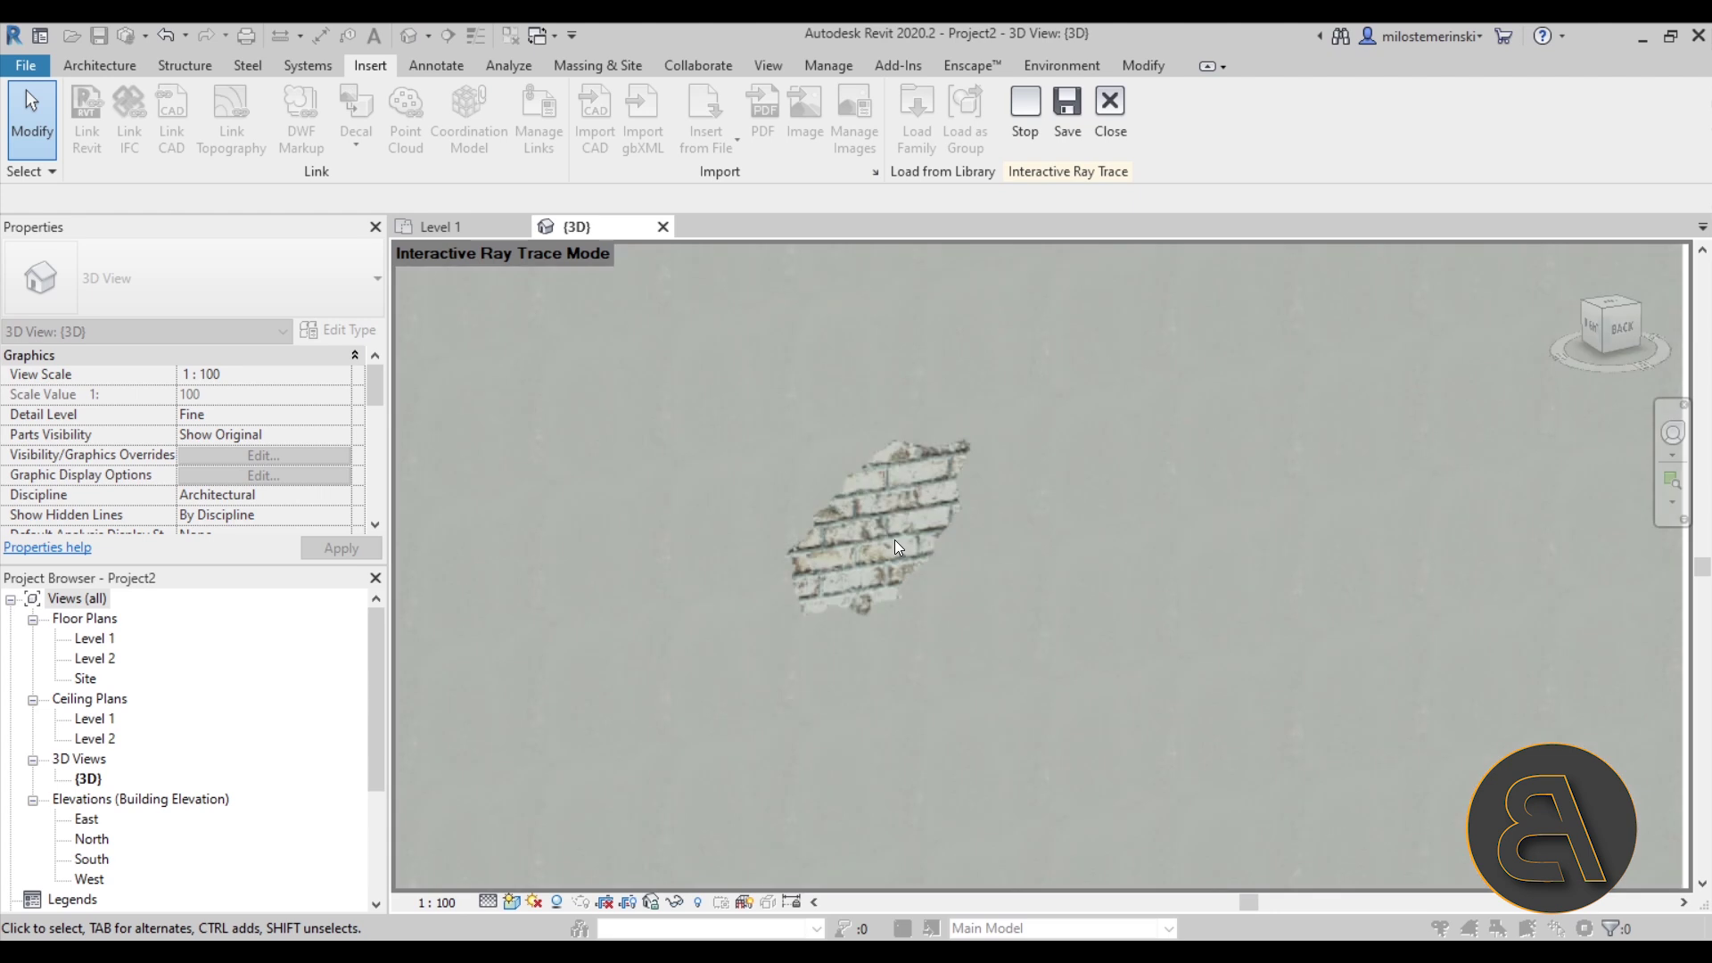
shift+middle_drag(894, 541, 885, 523)
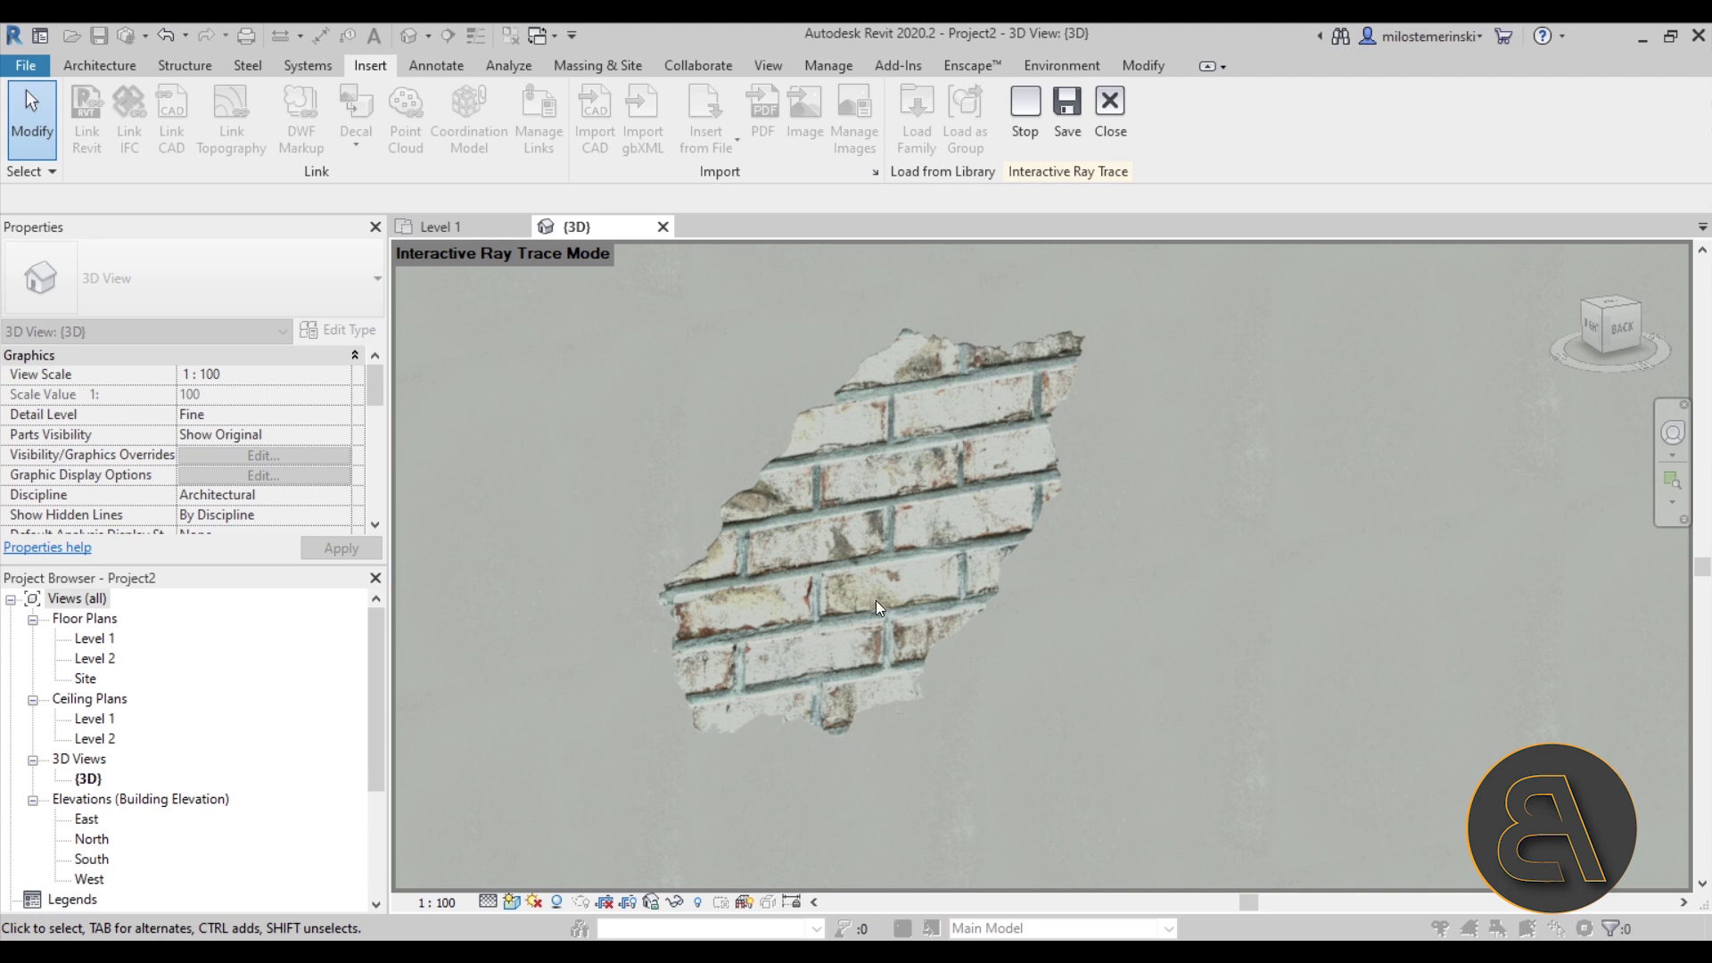
Step: Close the Ray Trace rendering and examine the brick decal on the wall in the 3D view
click(1121, 127)
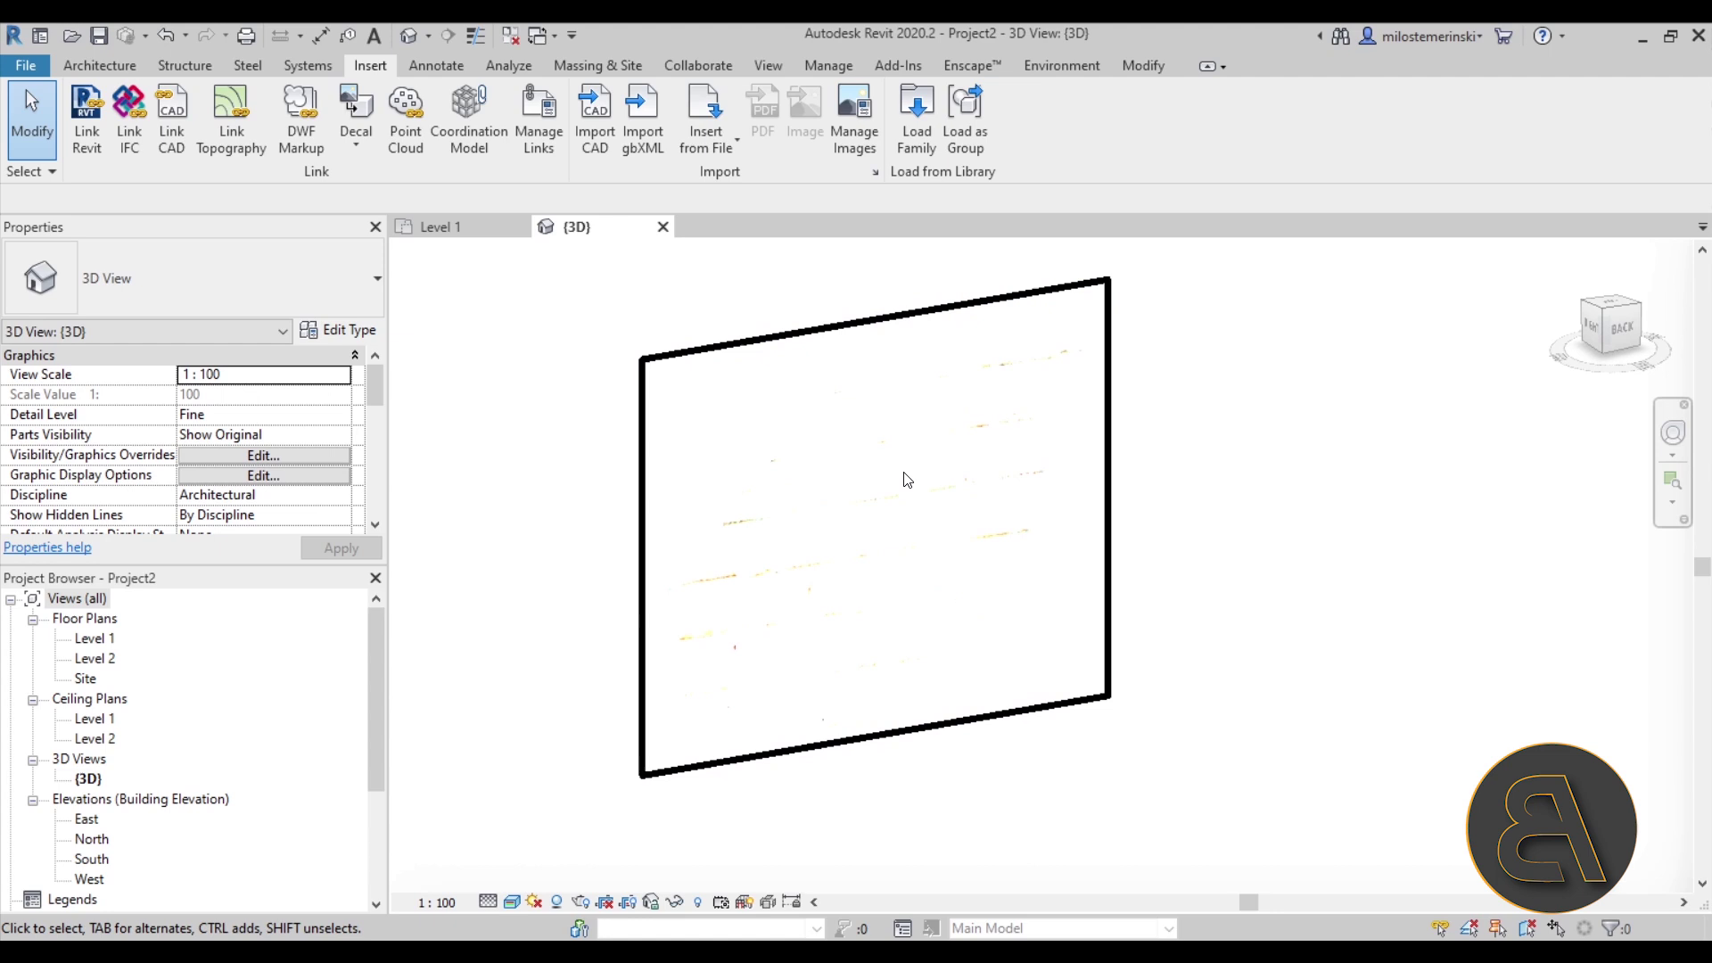
scroll(1028, 535, down, 2)
shift+middle_drag(1008, 508, 967, 500)
scroll(963, 503, up, 6)
scroll(923, 495, down, 3)
middle_drag(998, 486, 1003, 481)
scroll(1002, 482, down, 3)
Step: Set the 3D view's Sun lighting to 26 in the graphic display options, keeping photographic exposure disabled, and apply it
click(512, 902)
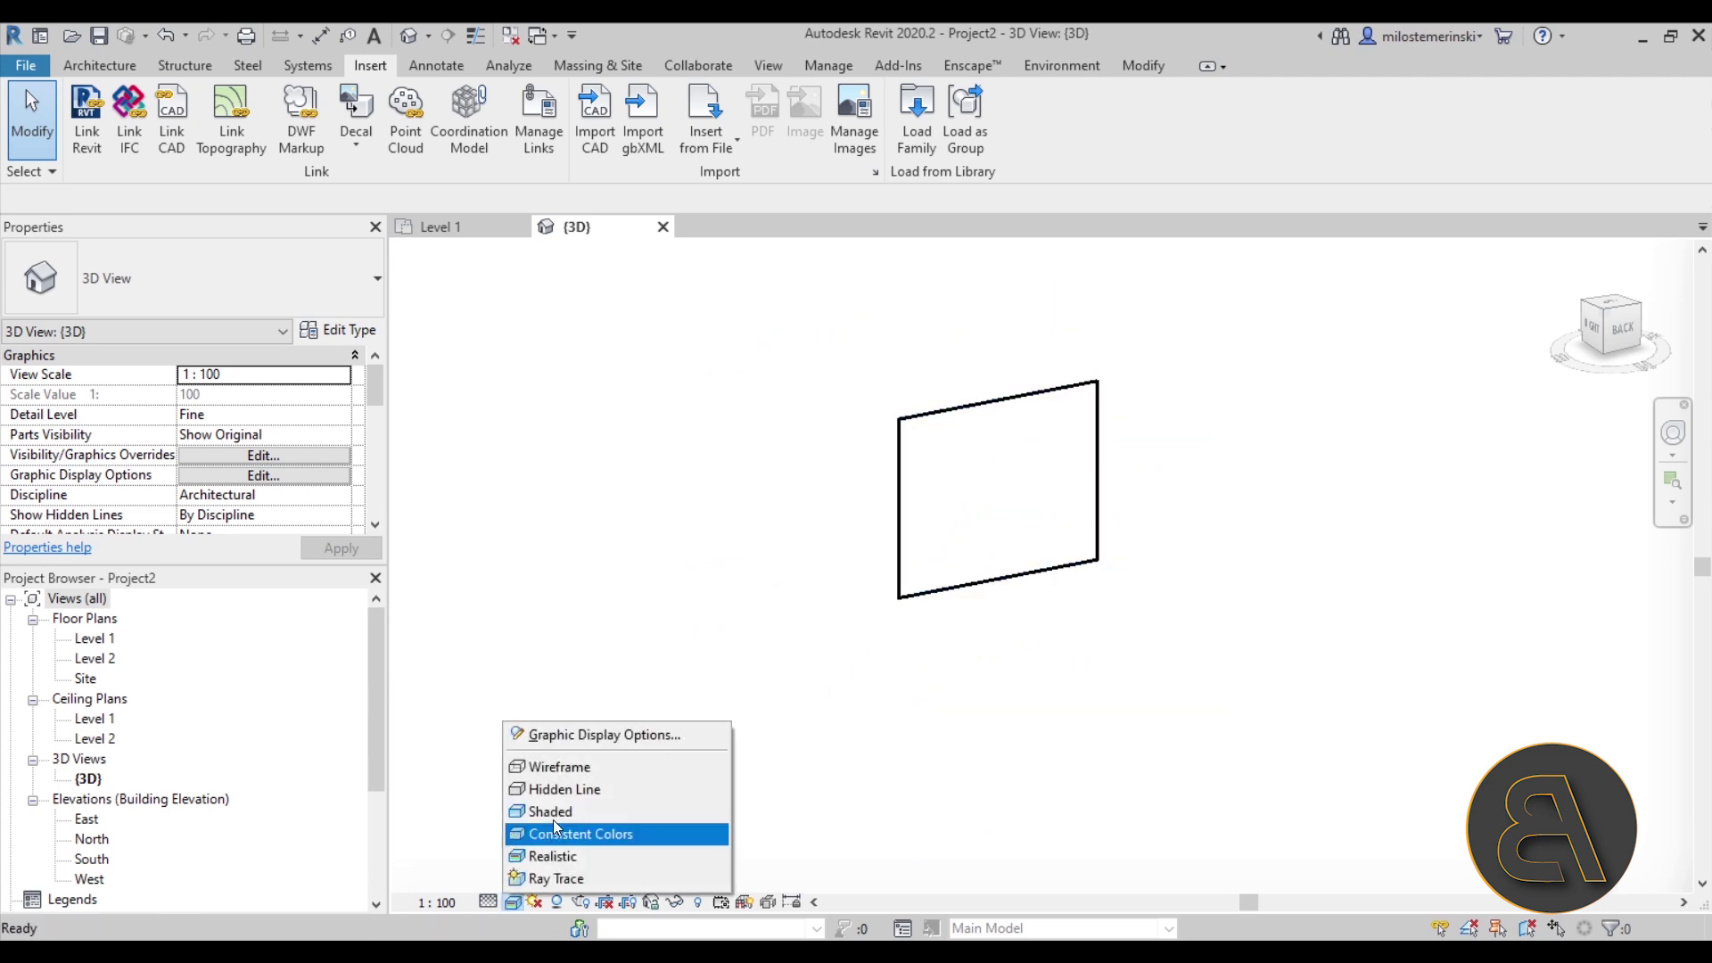
click(573, 745)
click(294, 533)
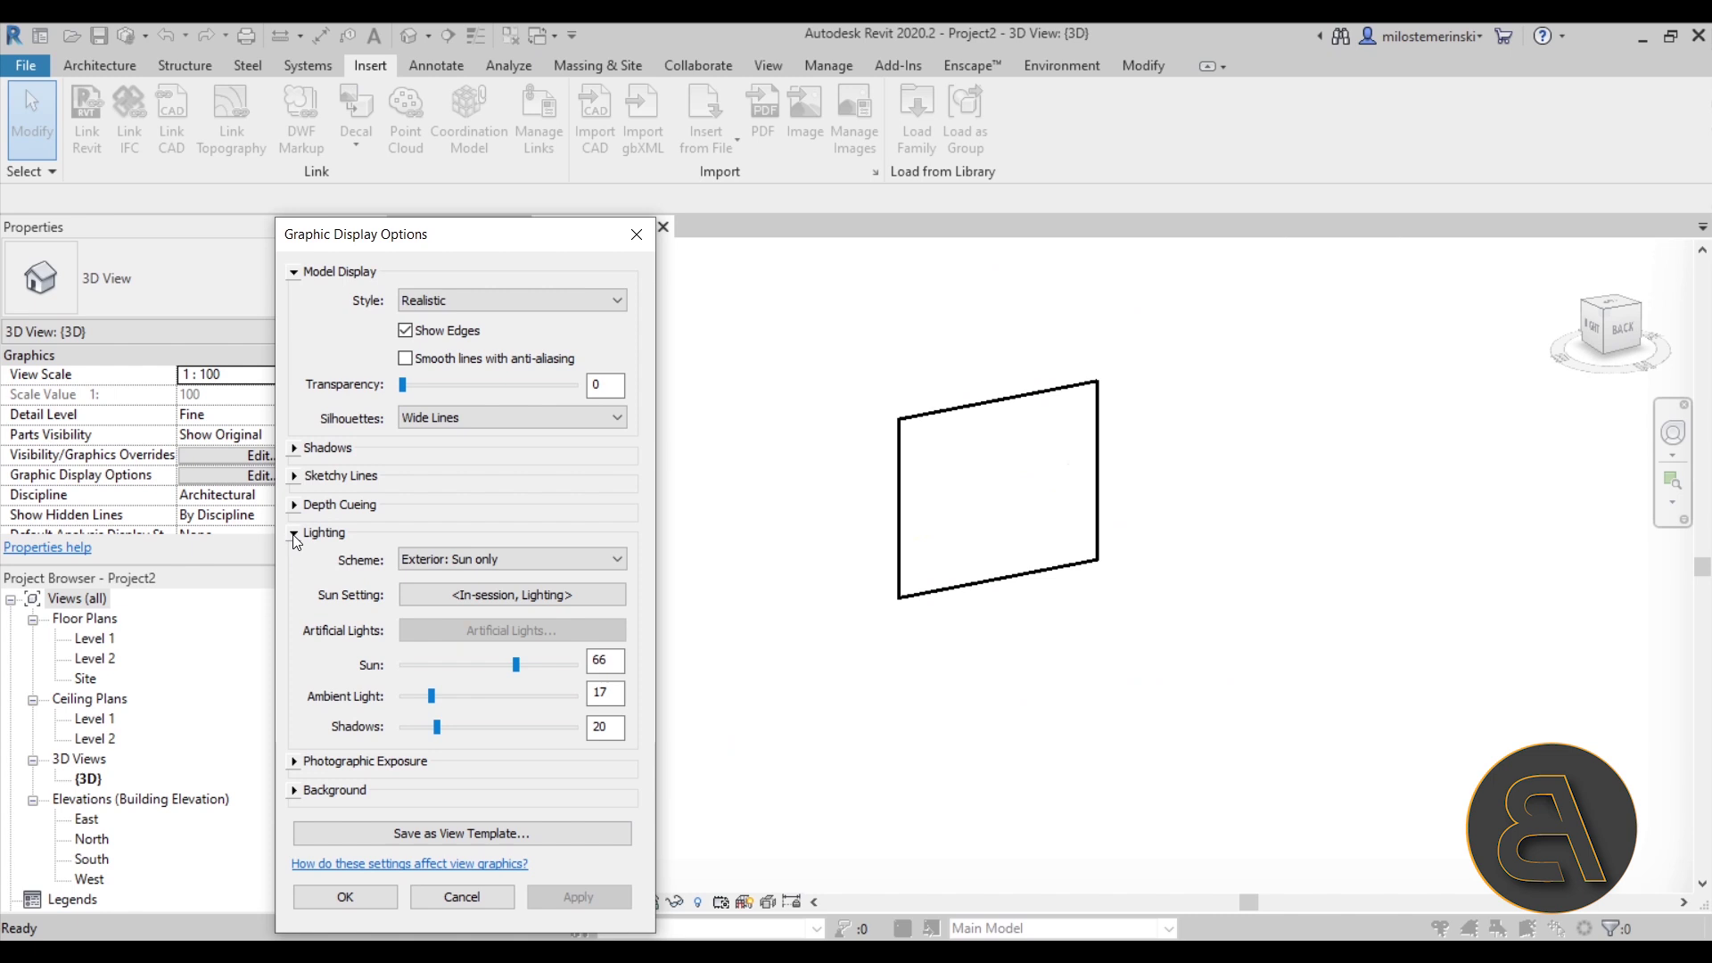
click(295, 762)
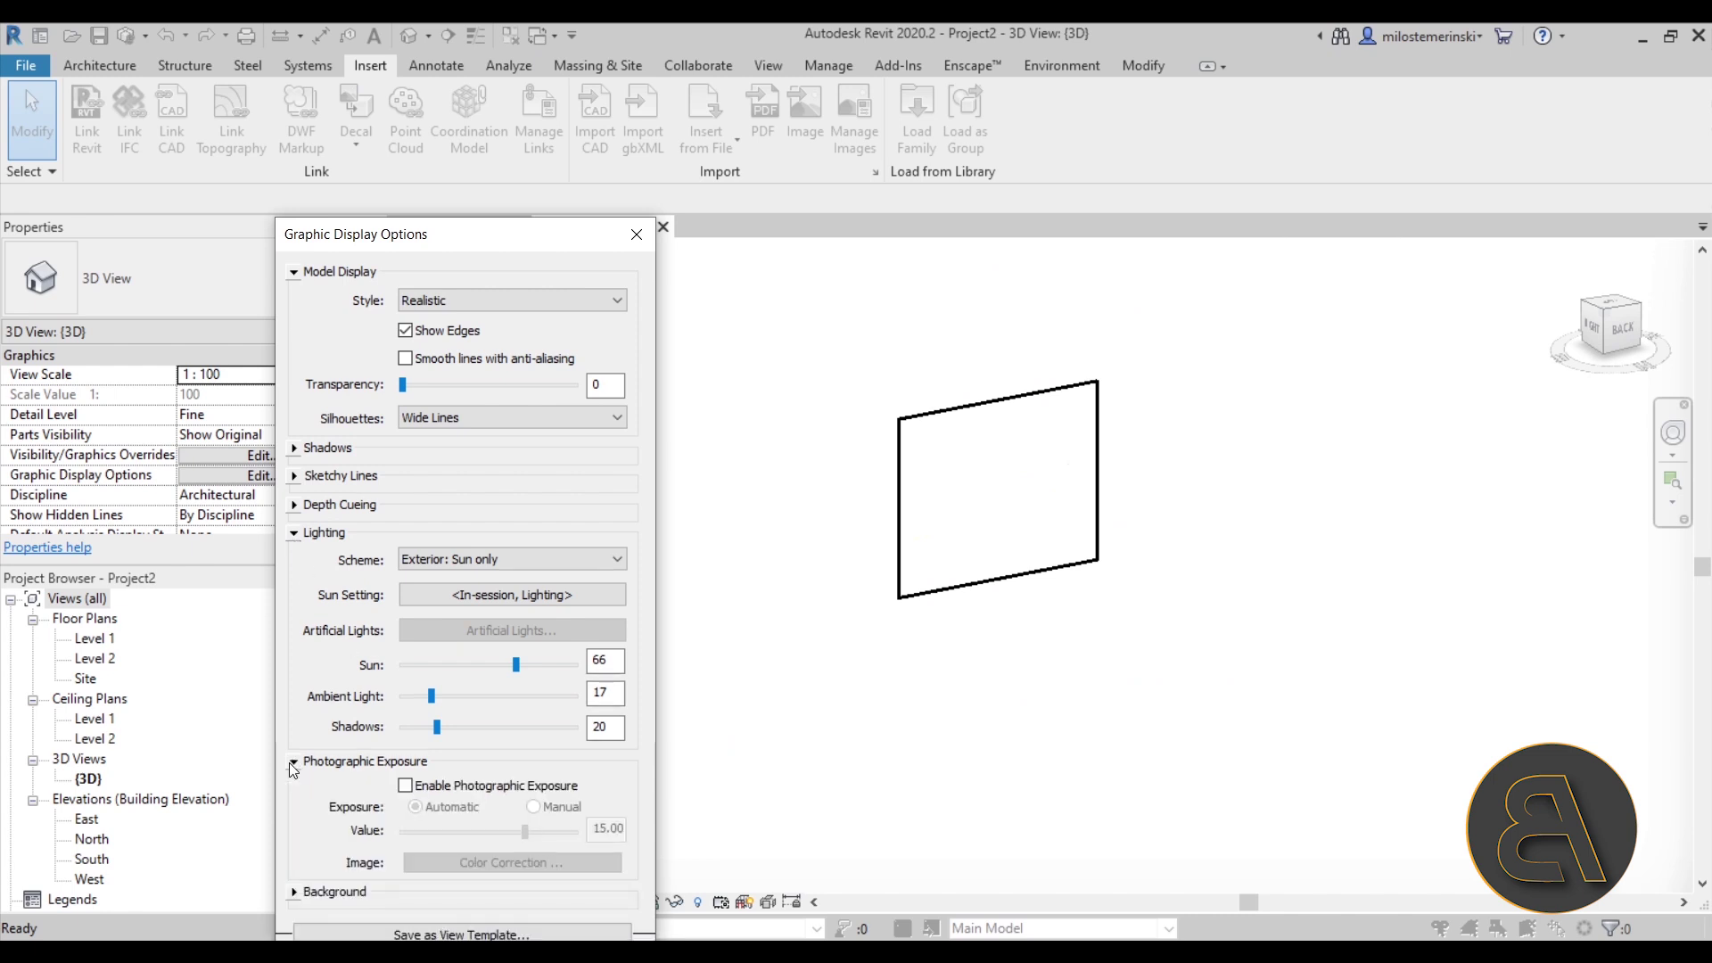
click(405, 786)
click(405, 787)
drag(534, 233, 541, 118)
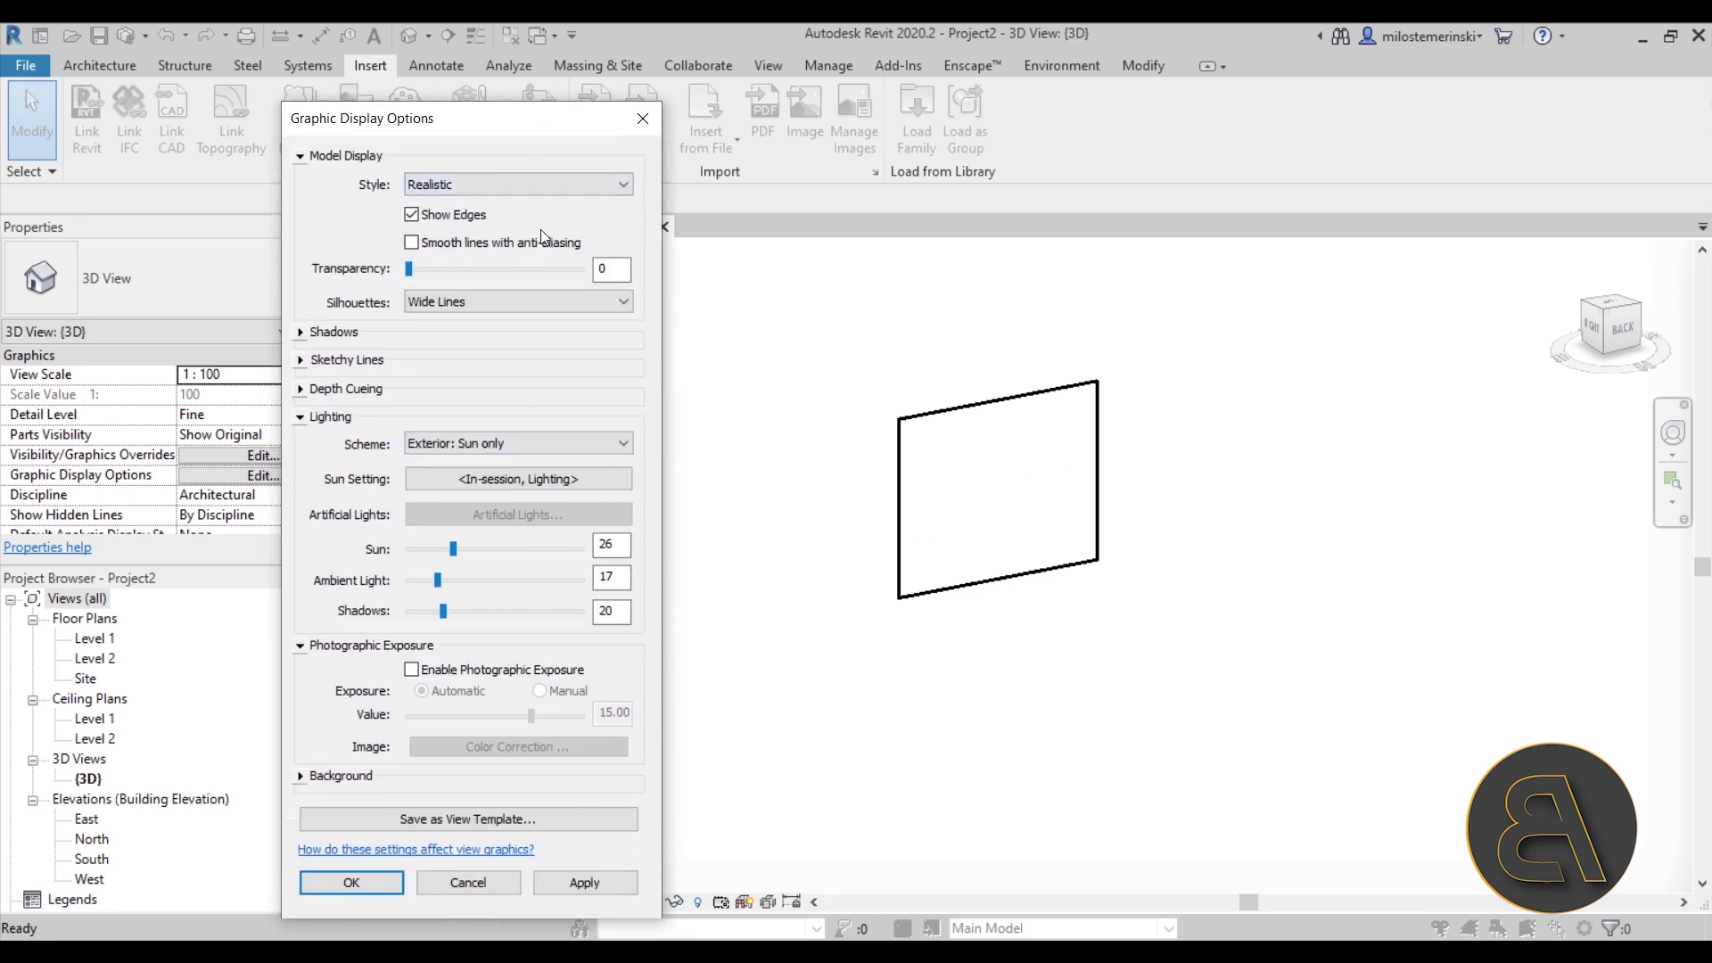
click(593, 883)
Step: Try Ambient Light at 0, then set it to 20 and accept the graphic display options
drag(437, 580, 408, 581)
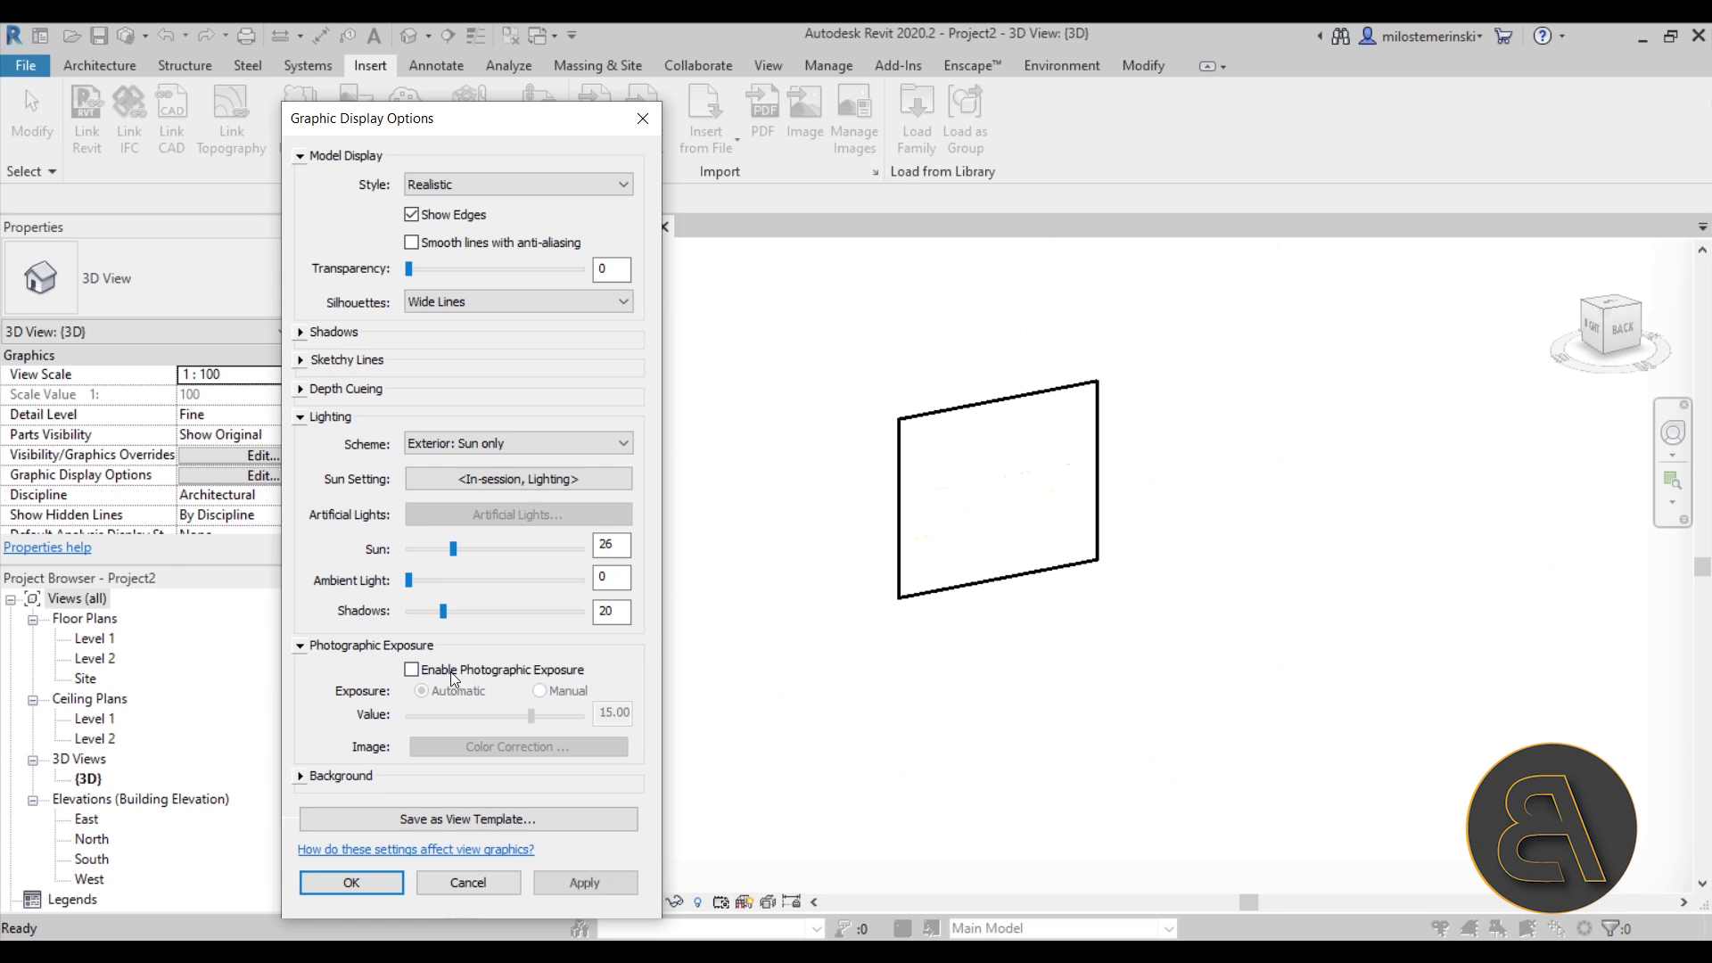
click(586, 892)
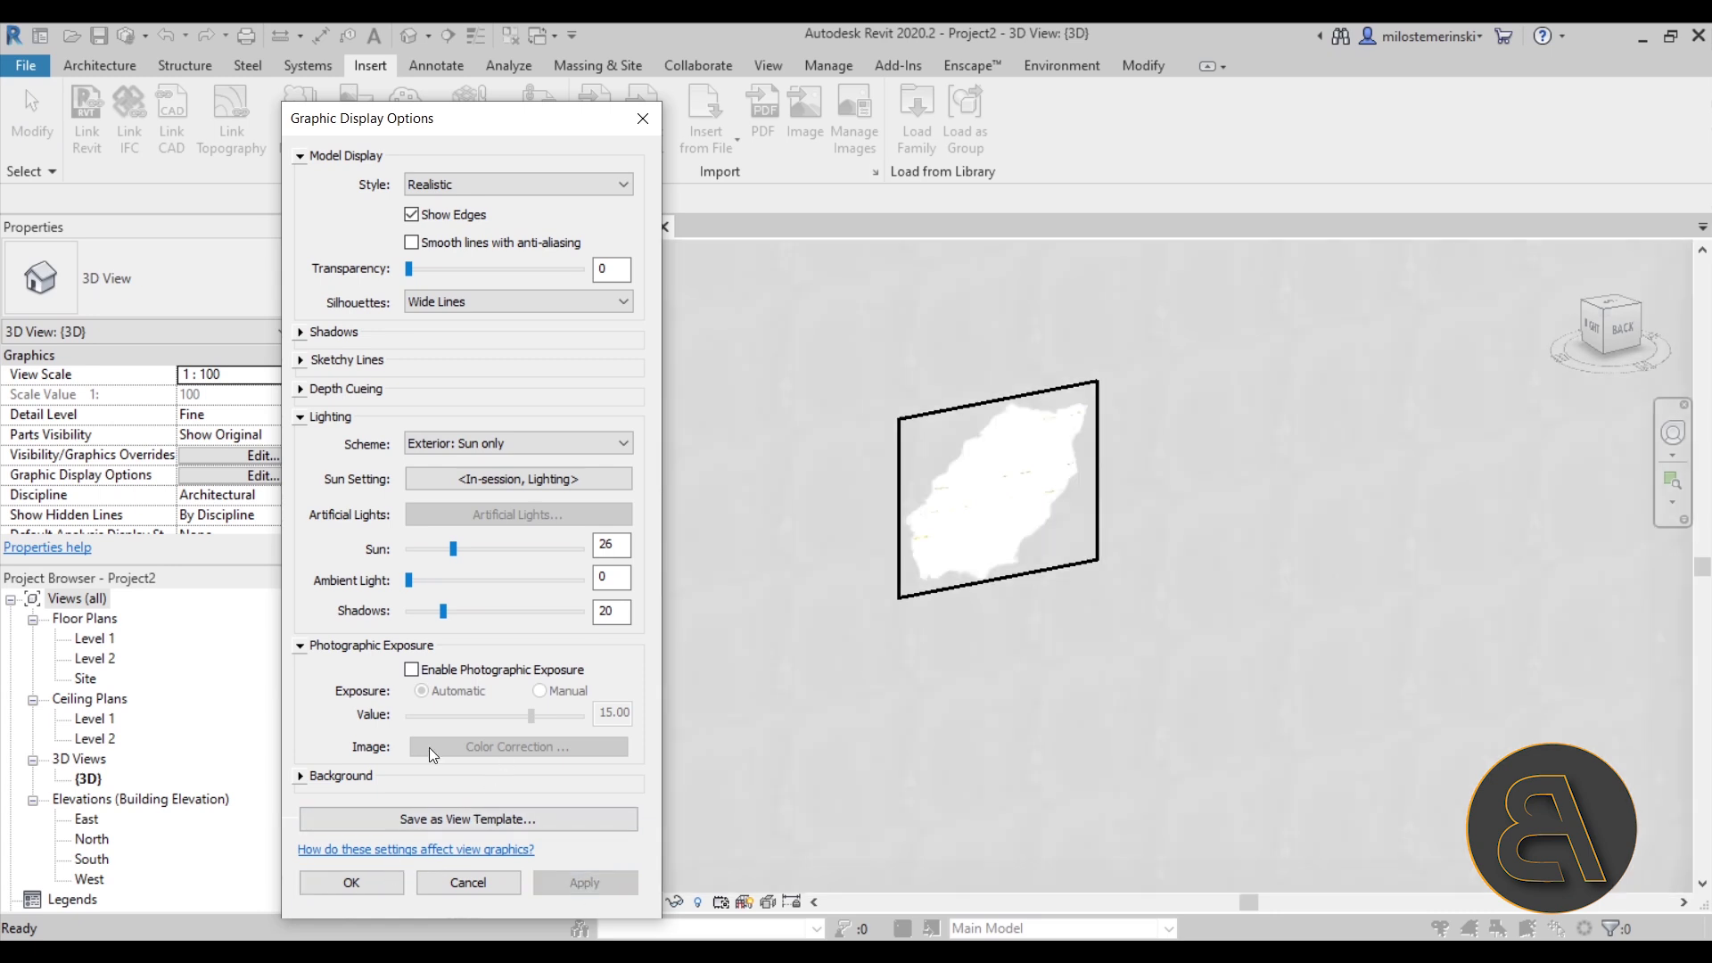
click(587, 880)
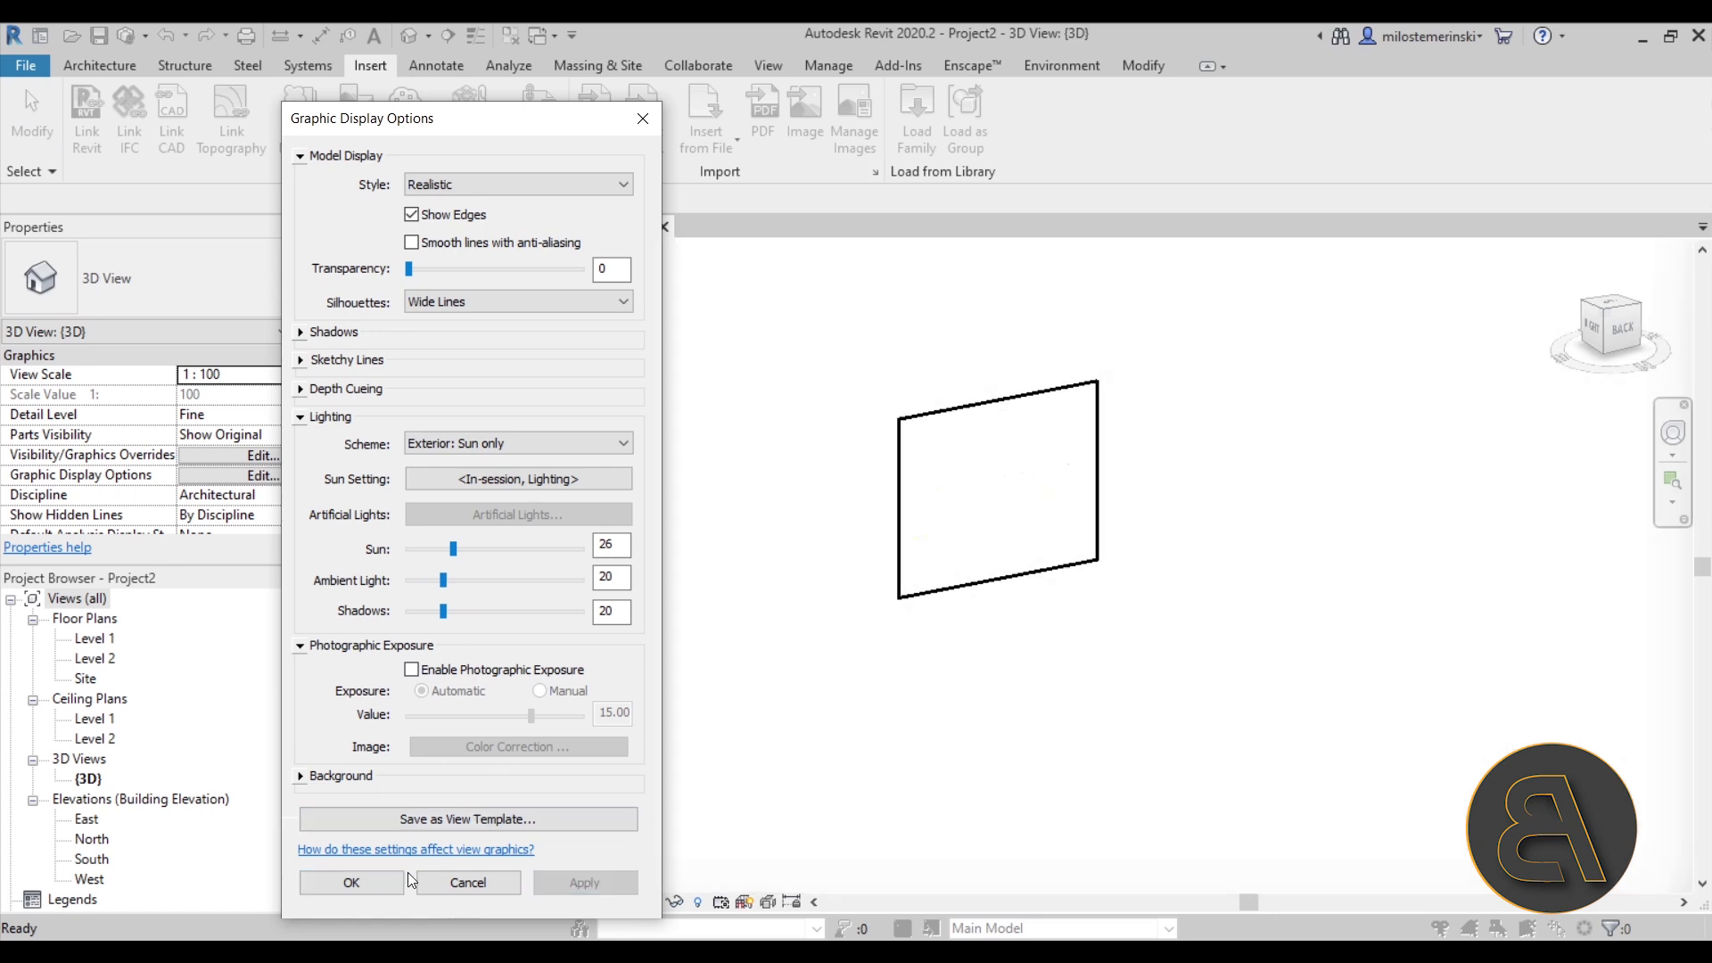
click(403, 875)
Step: Set the Brick decal type's Brightness to 0 in its decal attributes and deselect the decal
click(971, 539)
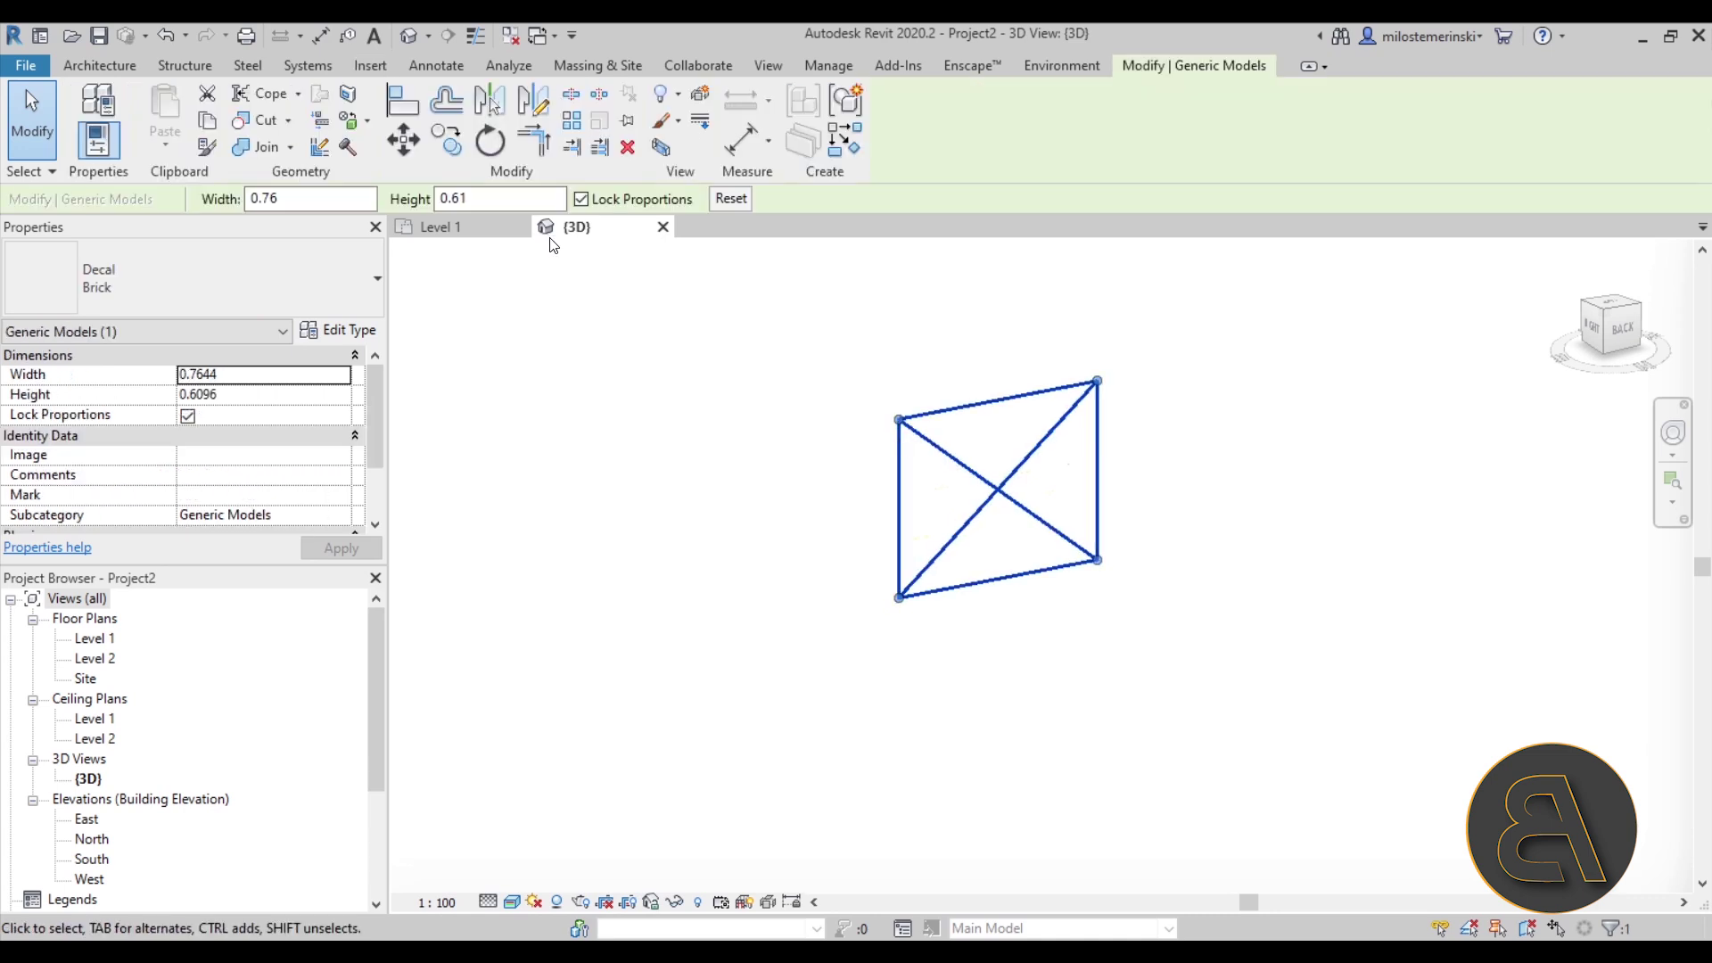
click(373, 326)
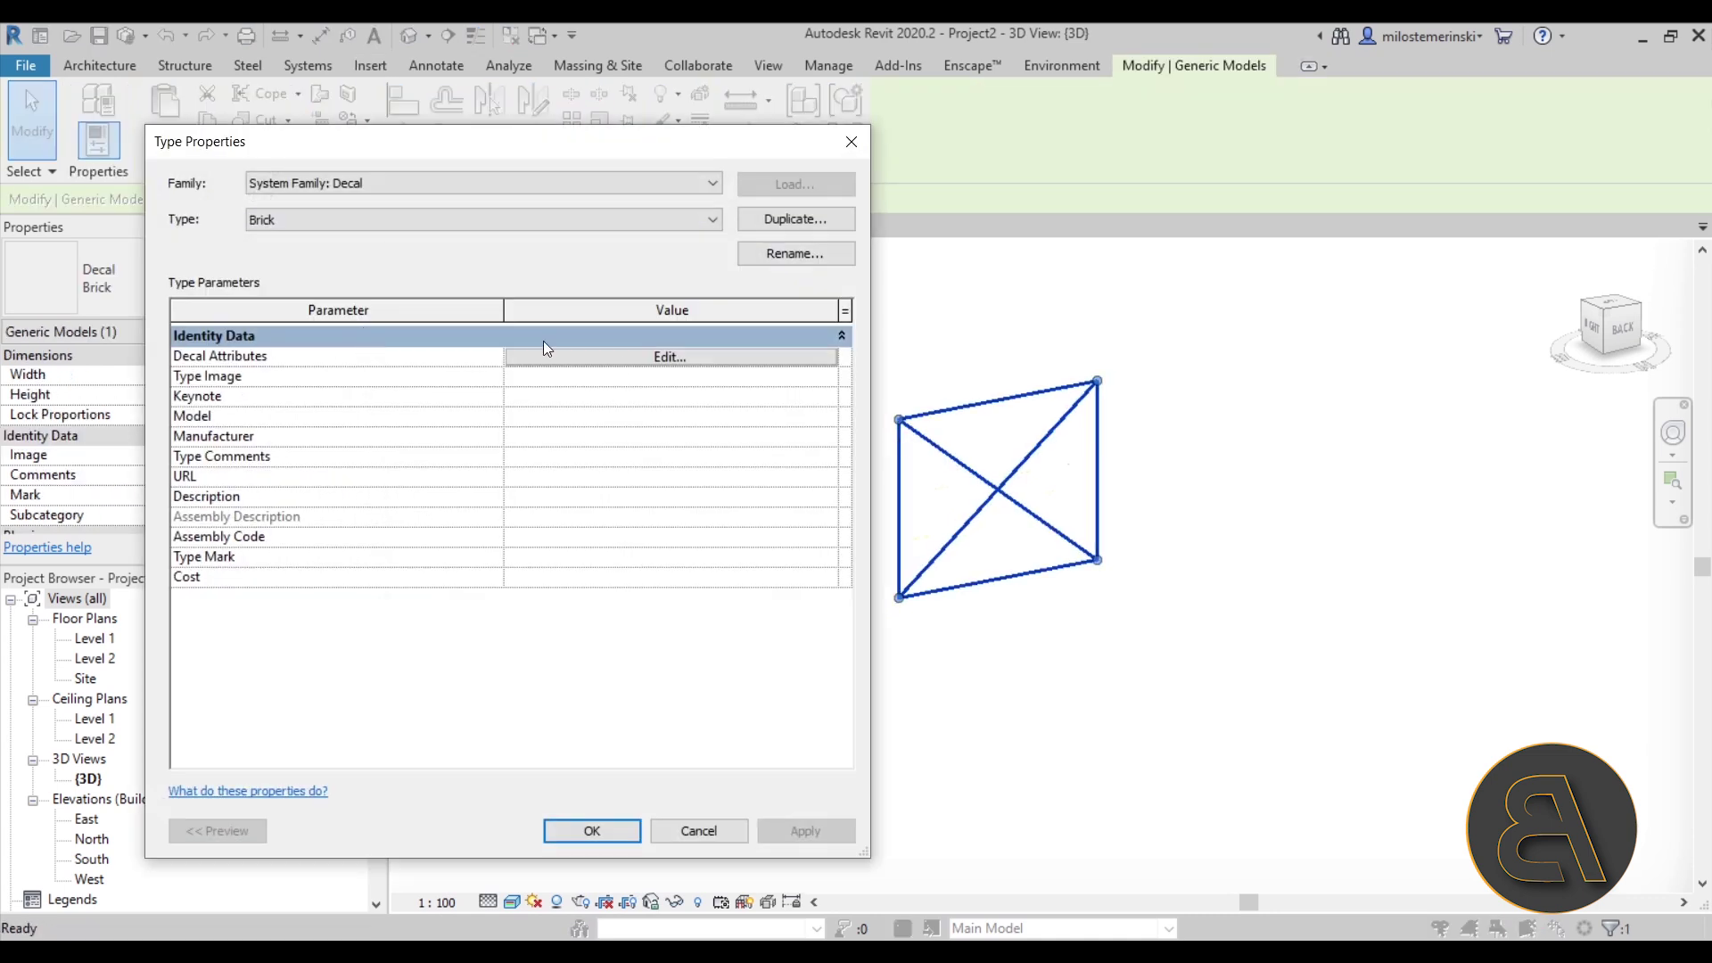
click(616, 357)
key(Tab)
text(0)
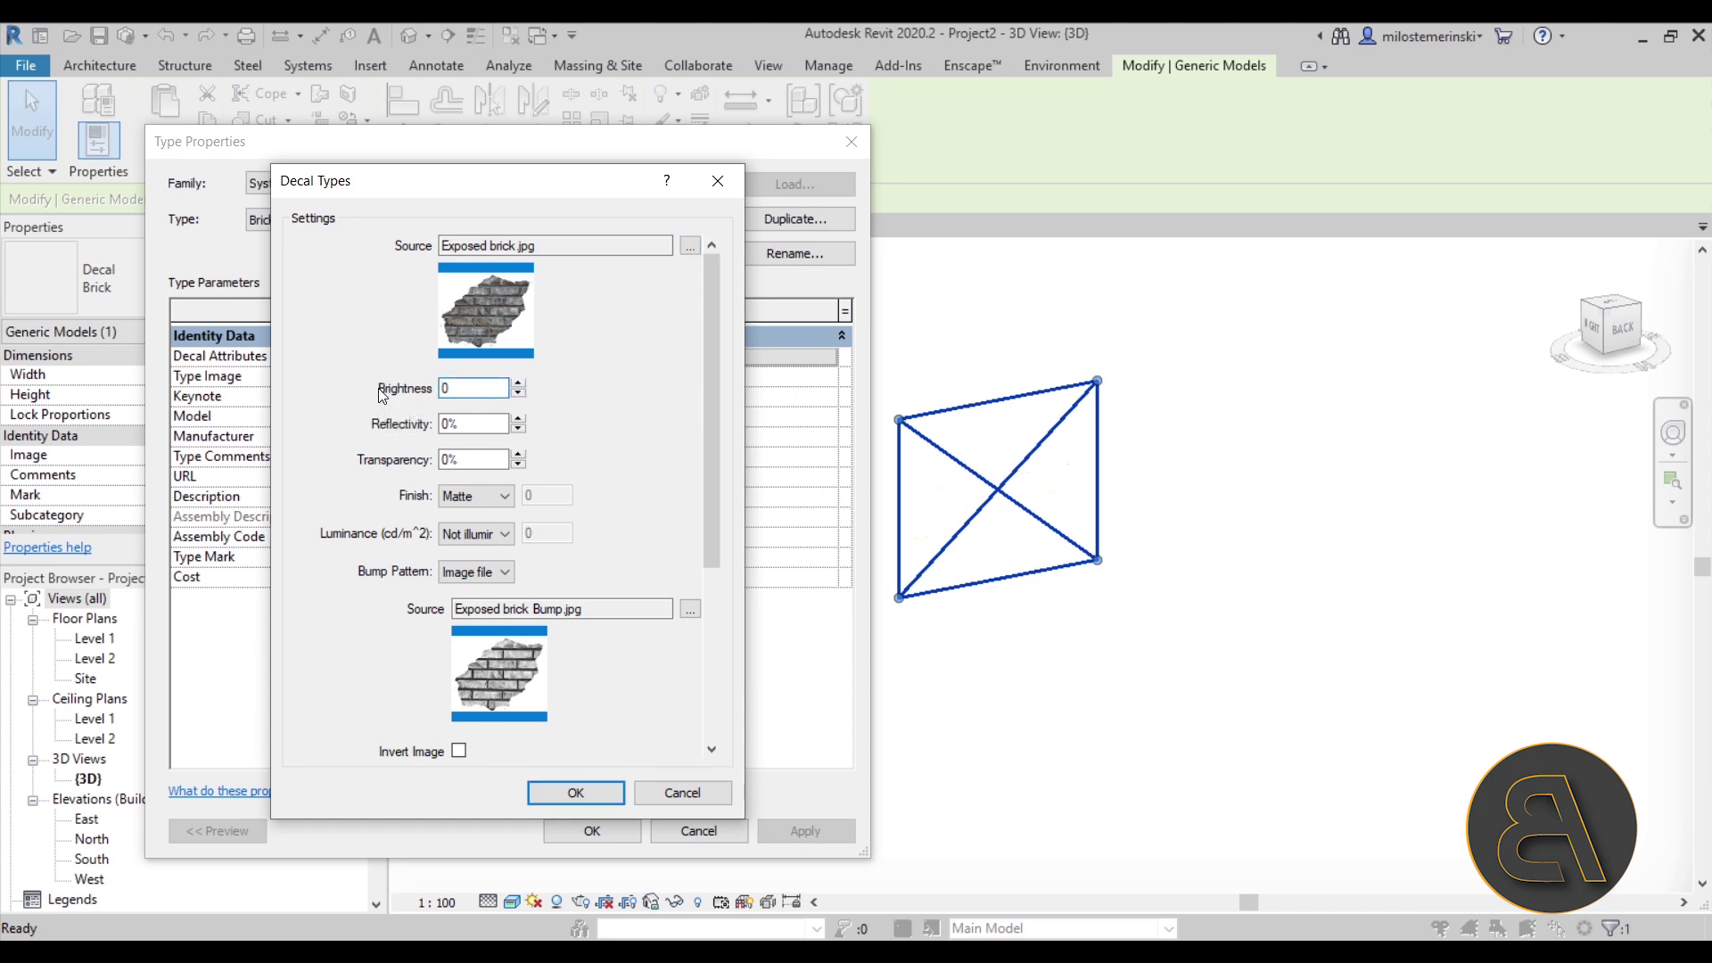
click(576, 789)
click(565, 831)
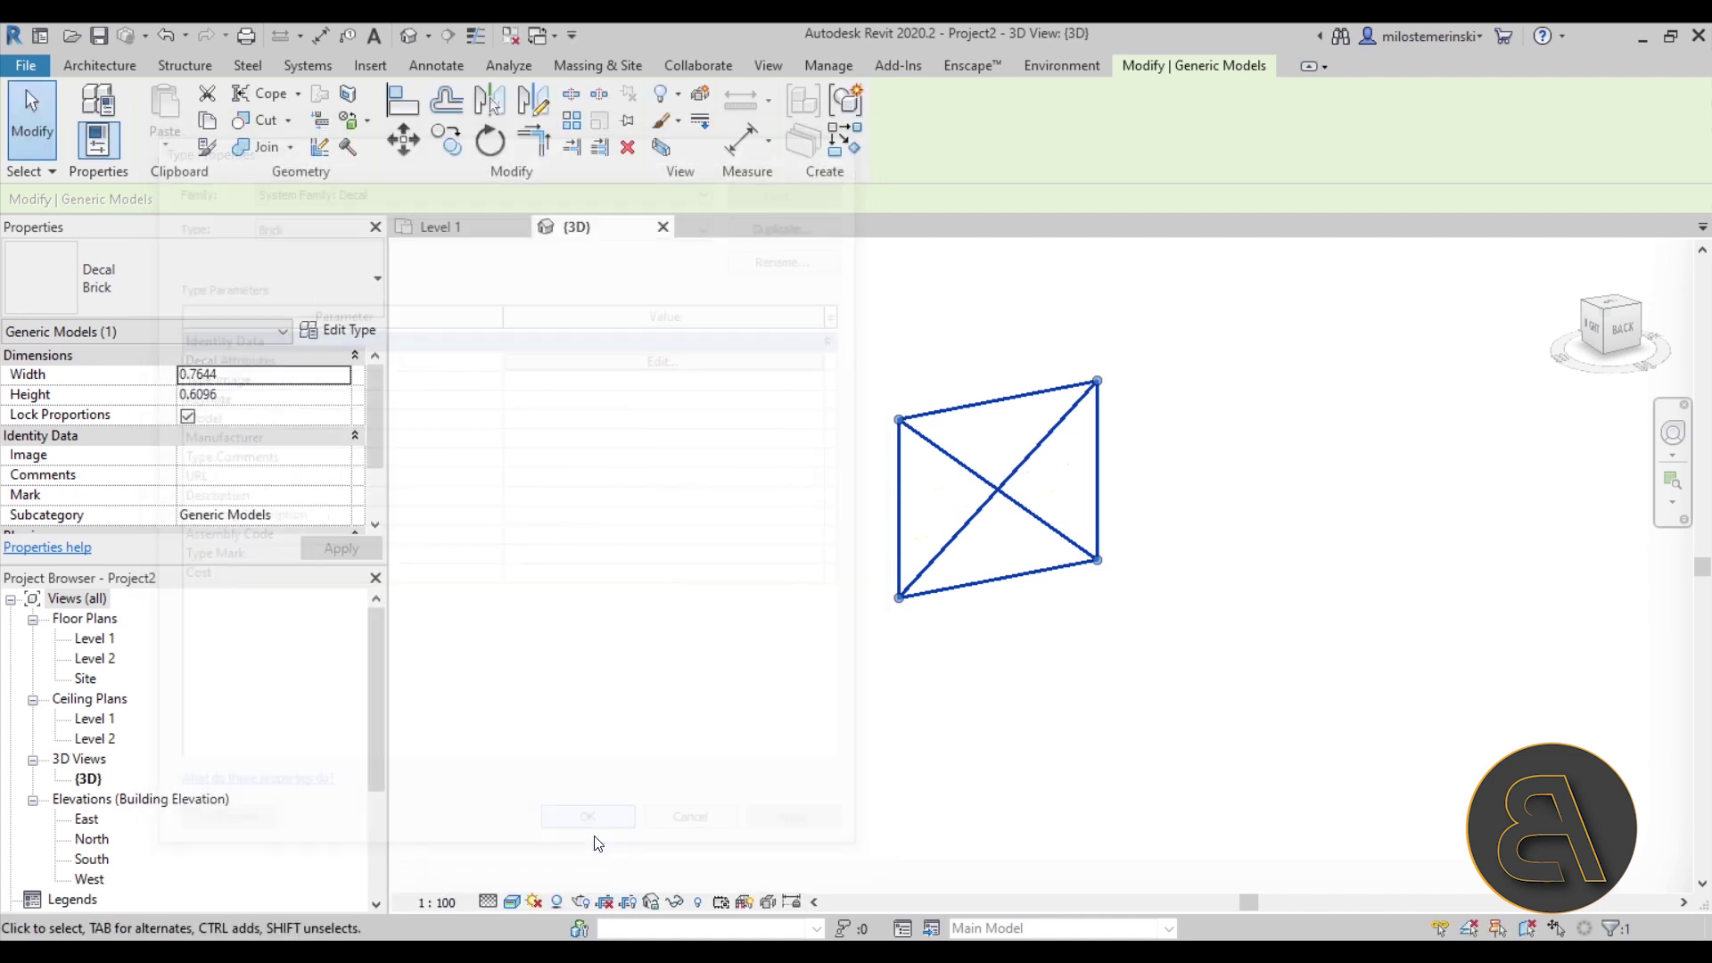
click(836, 632)
Step: Render the 3D view with Ray Trace to examine the adjusted brick decal, and close the rendering
shift+middle_drag(837, 631, 892, 624)
scroll(893, 621, up, 3)
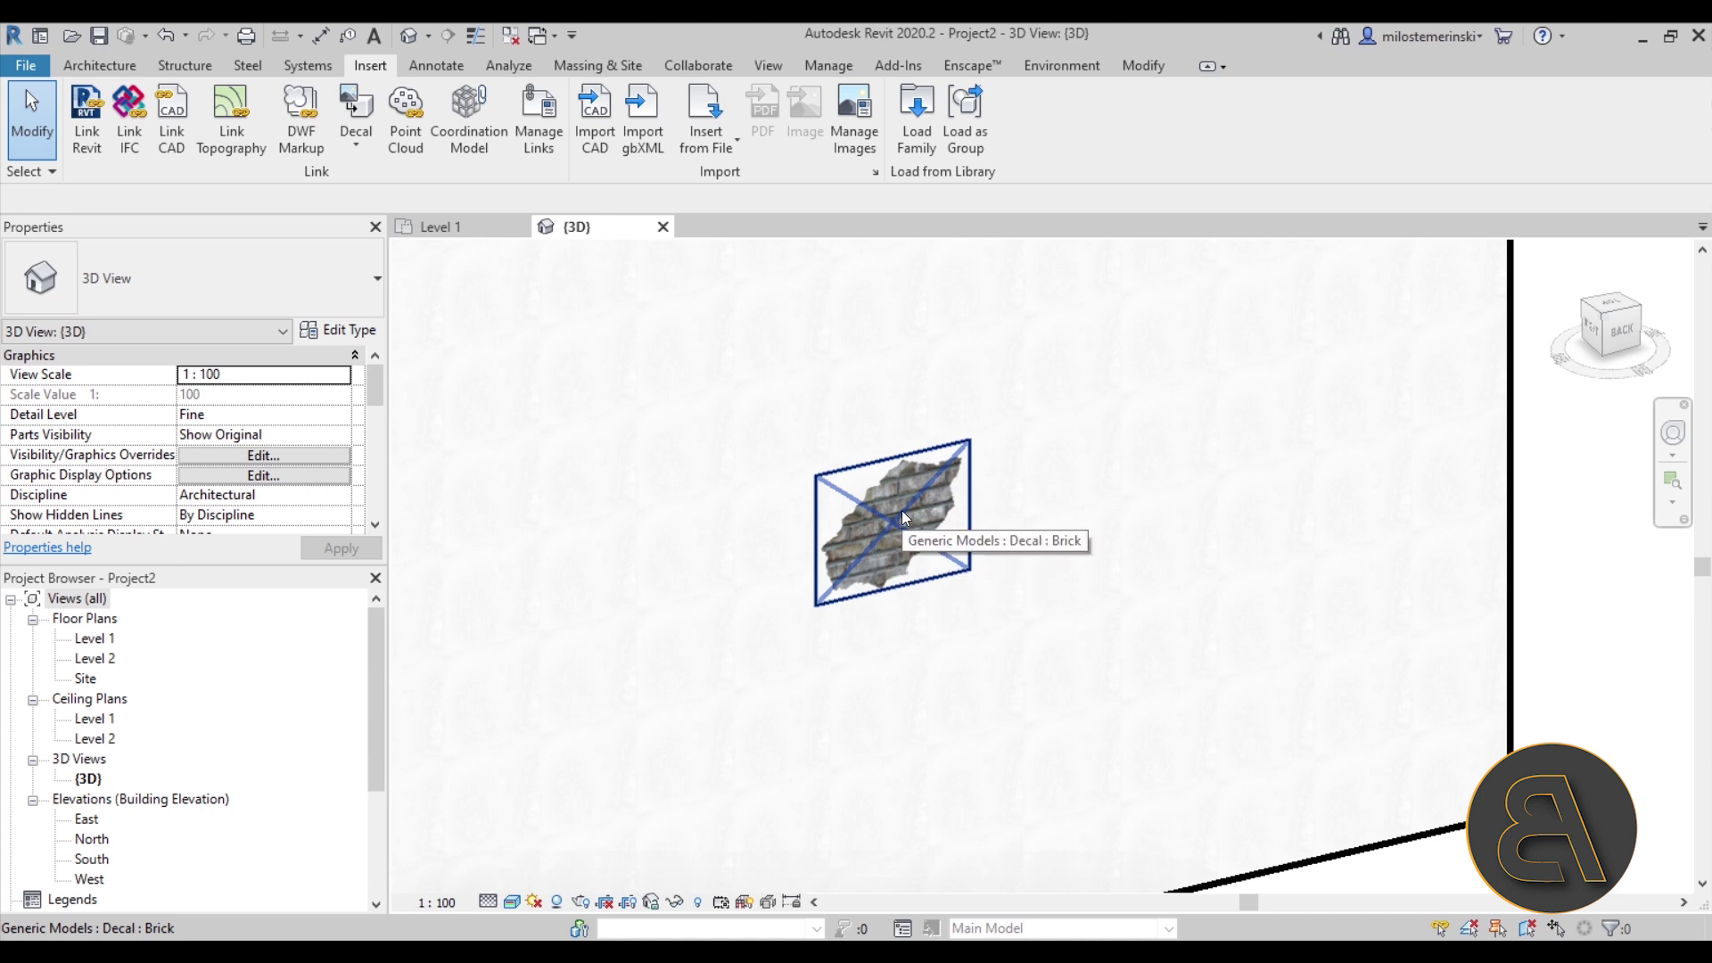
scroll(932, 524, up, 4)
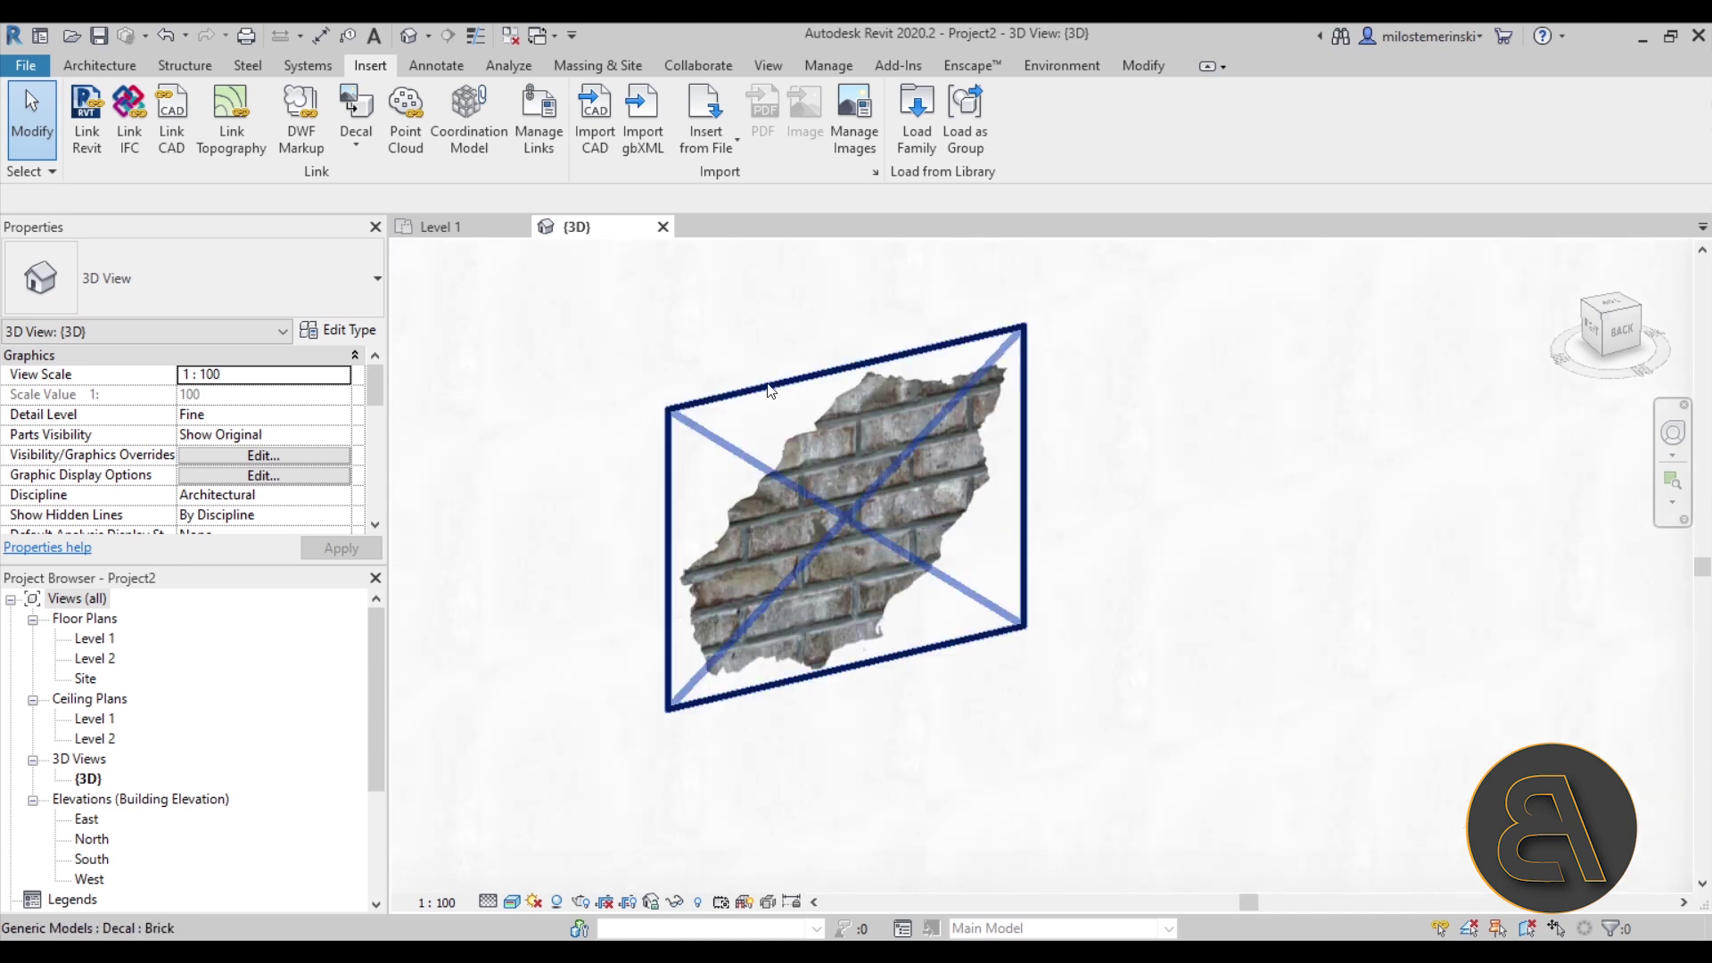
scroll(847, 435, down, 1)
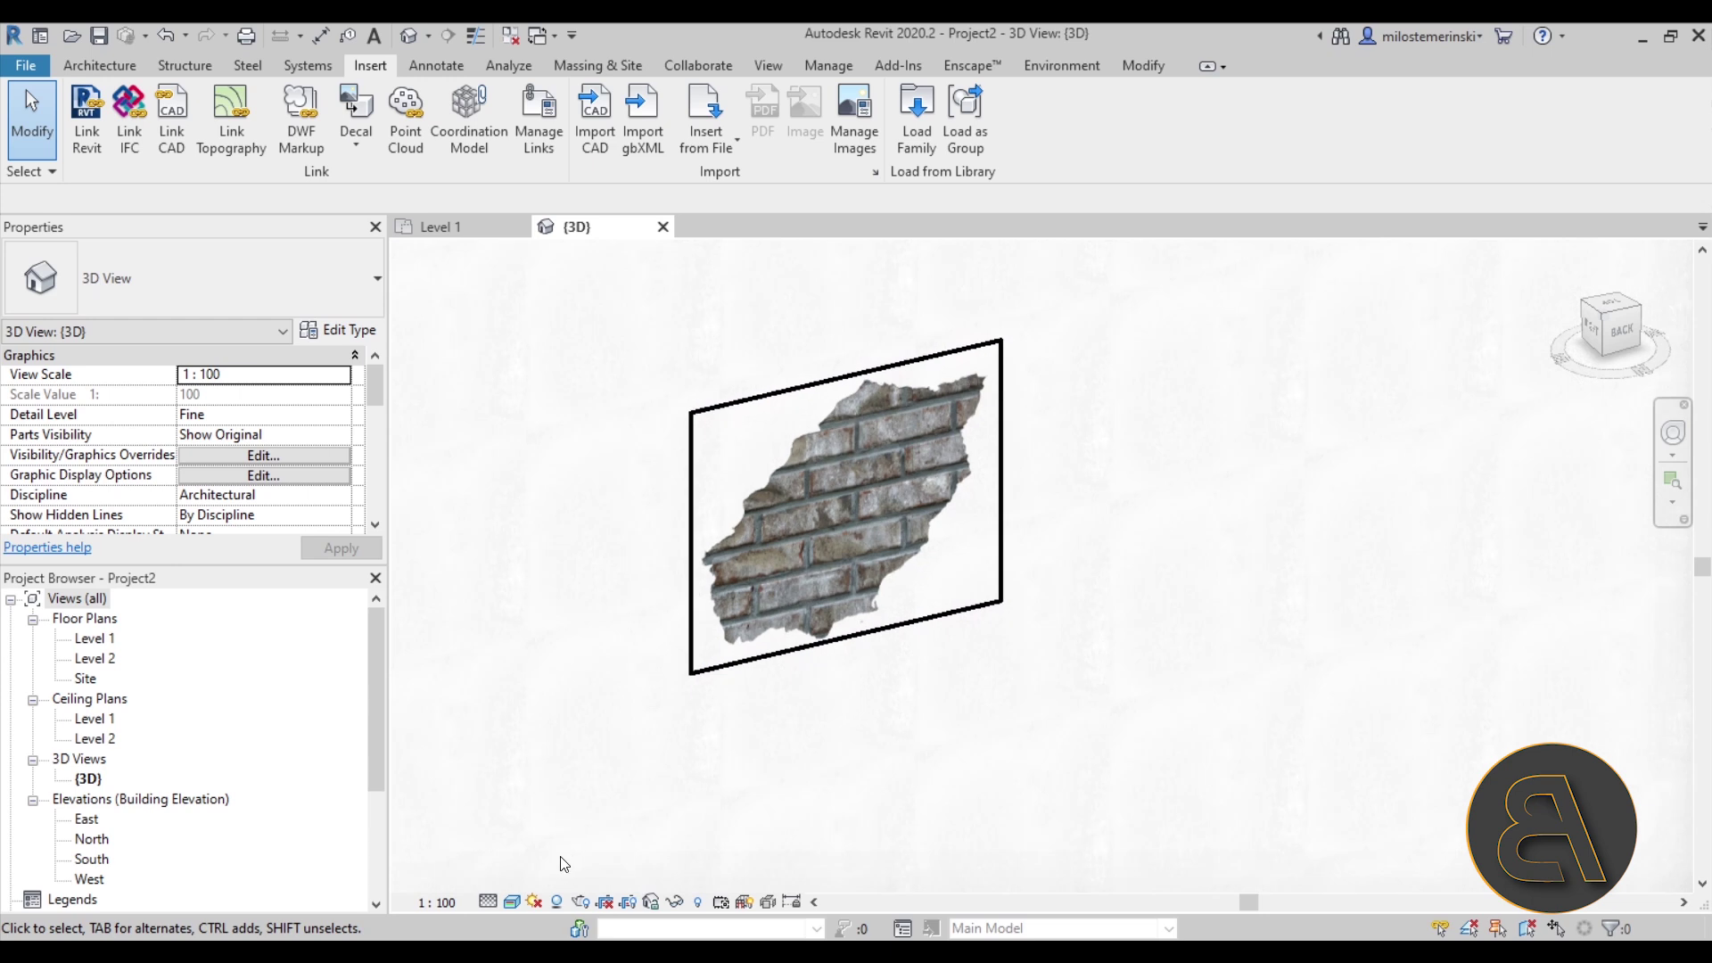
click(512, 901)
click(545, 878)
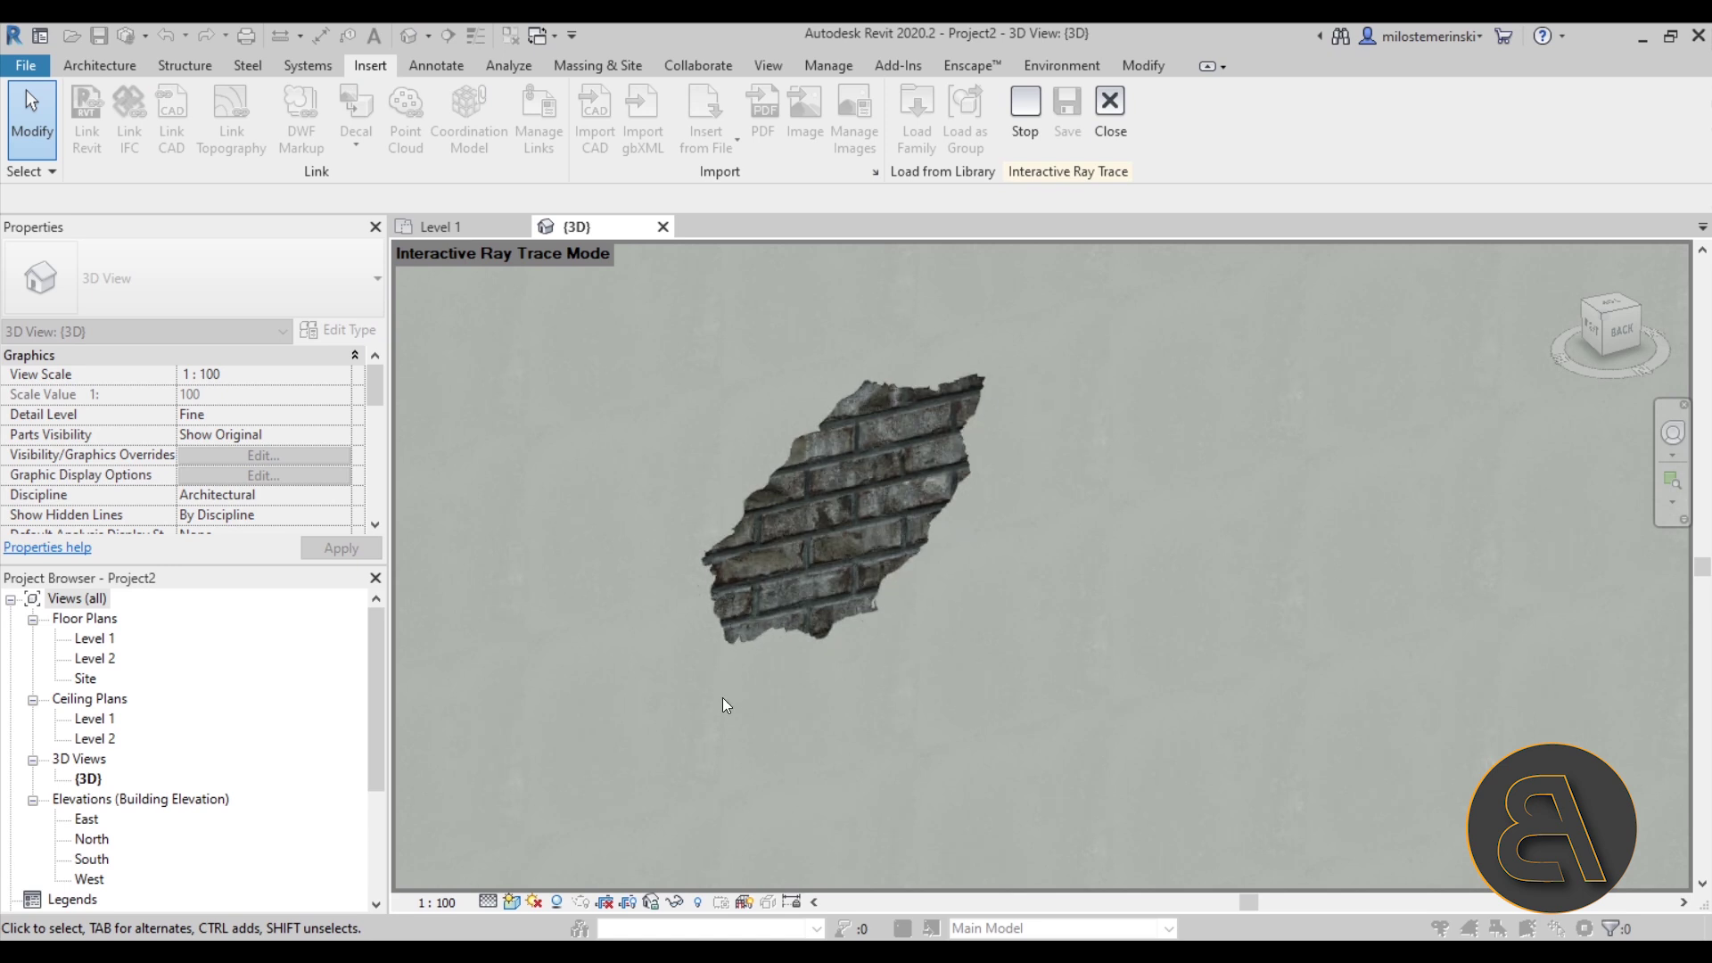
click(1115, 106)
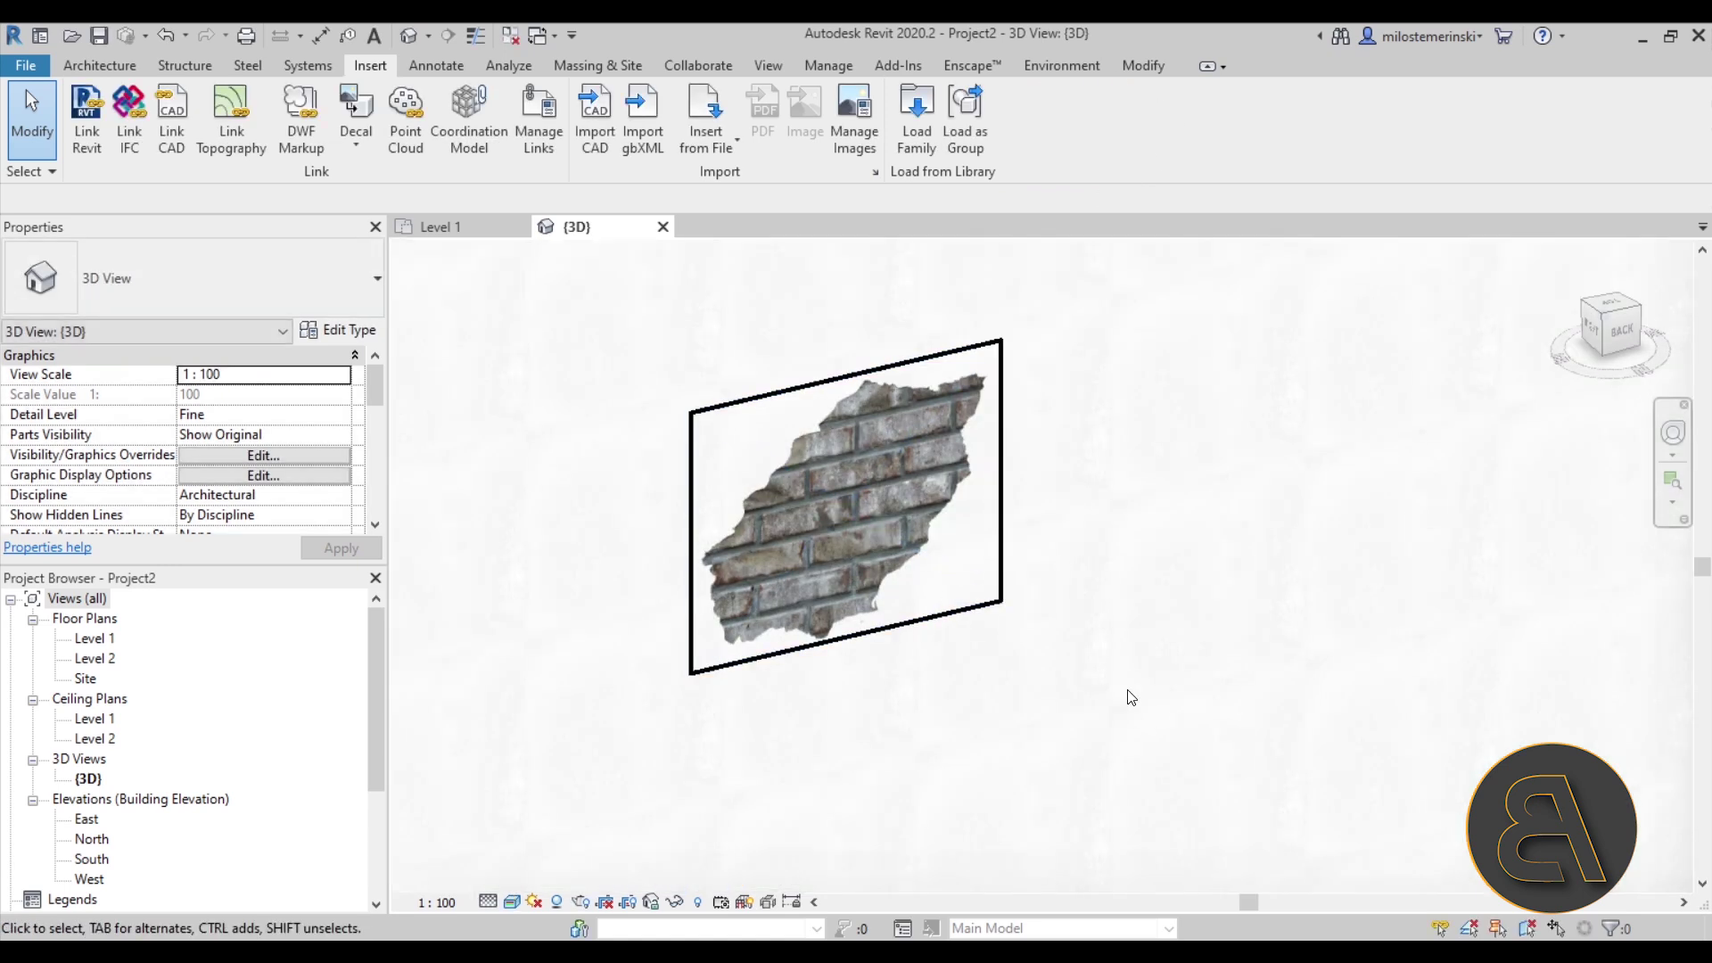
Step: Assign the Overhead subcategory to the brick decal on the wall and inspect its outline
scroll(1066, 635, down, 4)
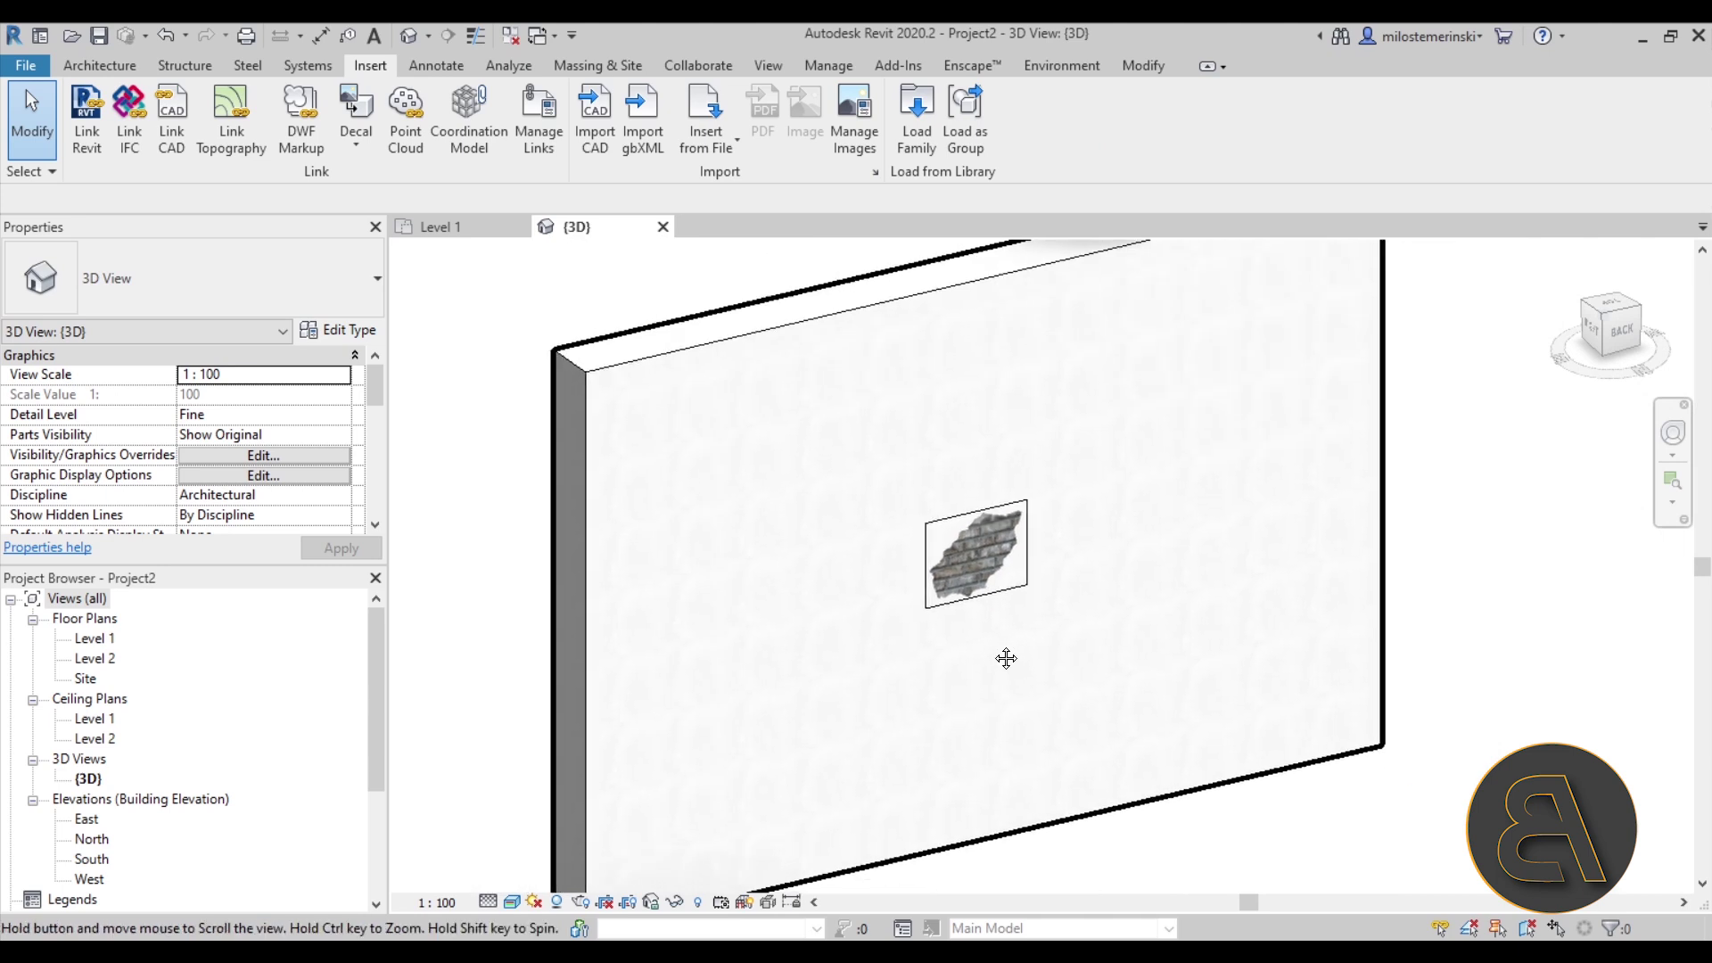
scroll(990, 624, up, 1)
click(976, 592)
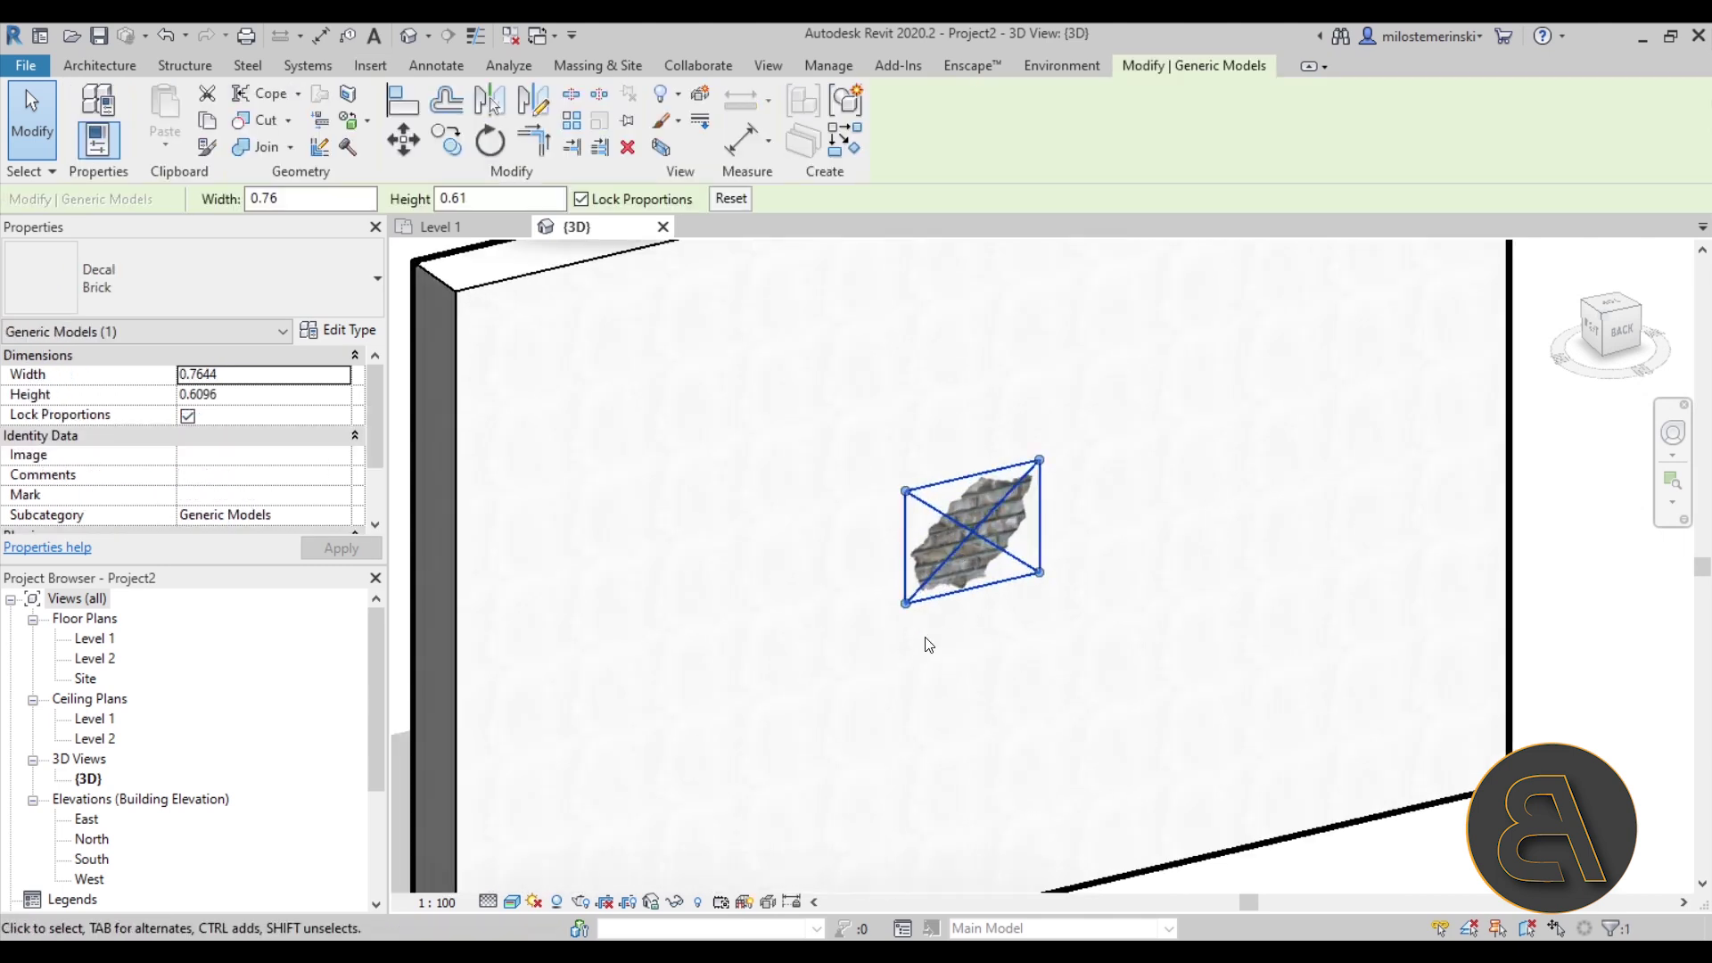
scroll(214, 464, down, 1)
scroll(214, 459, up, 1)
scroll(205, 406, down, 2)
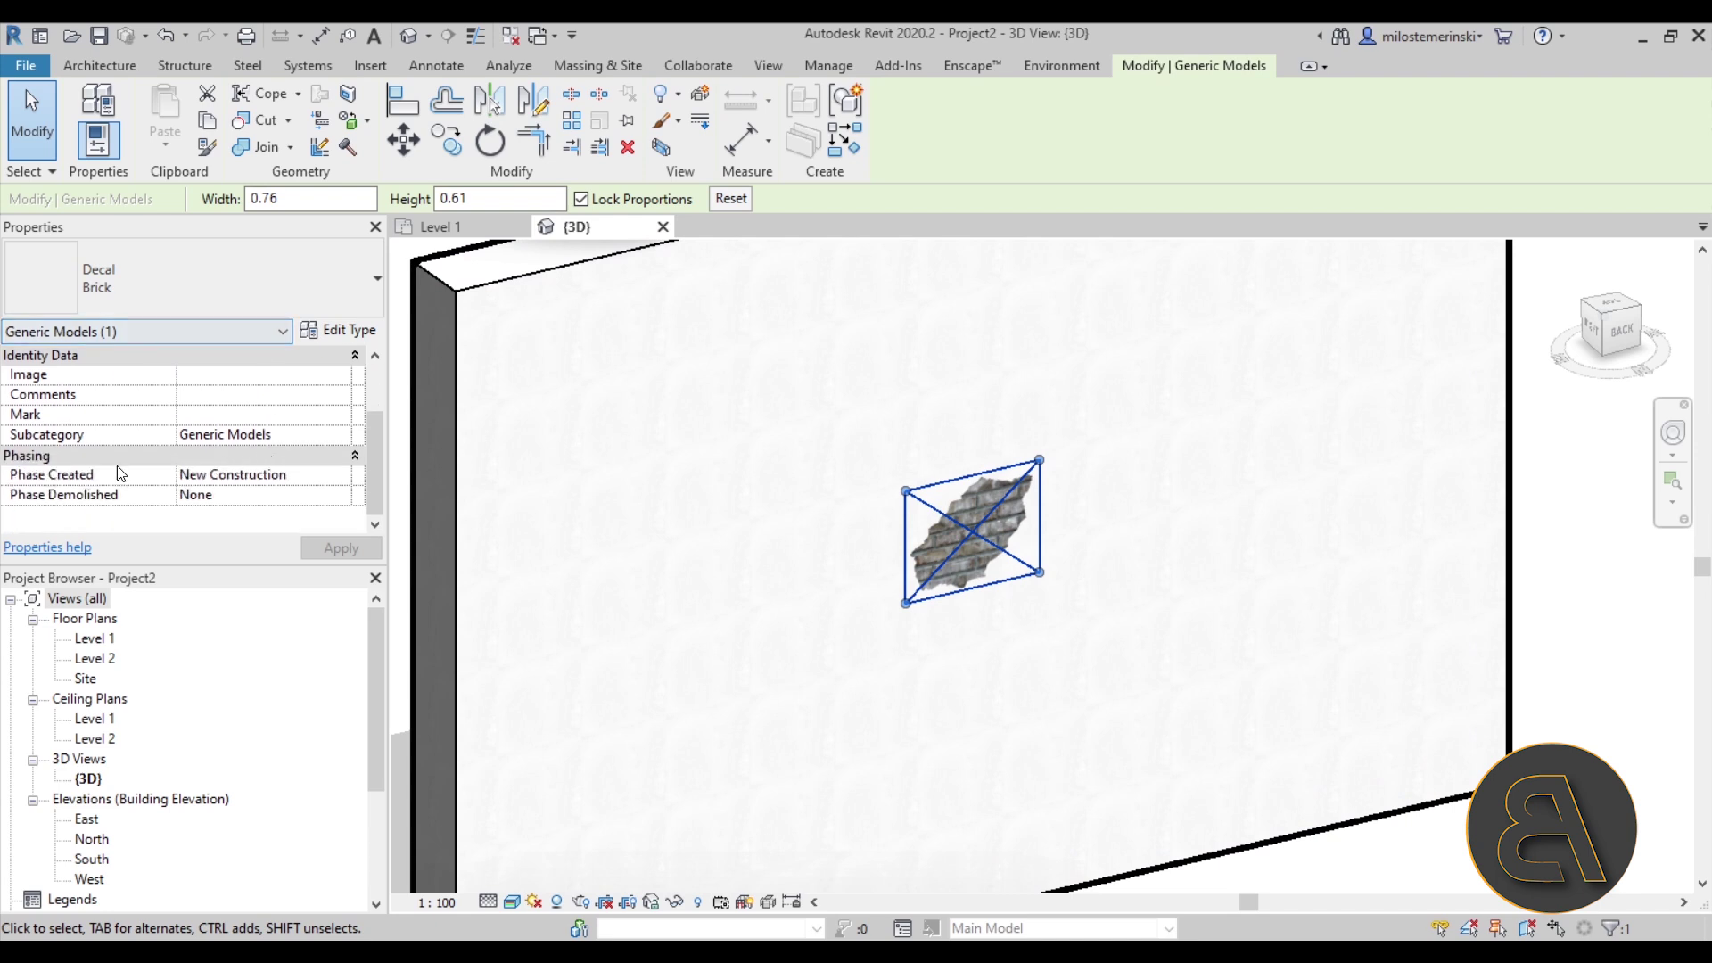
click(344, 435)
click(341, 435)
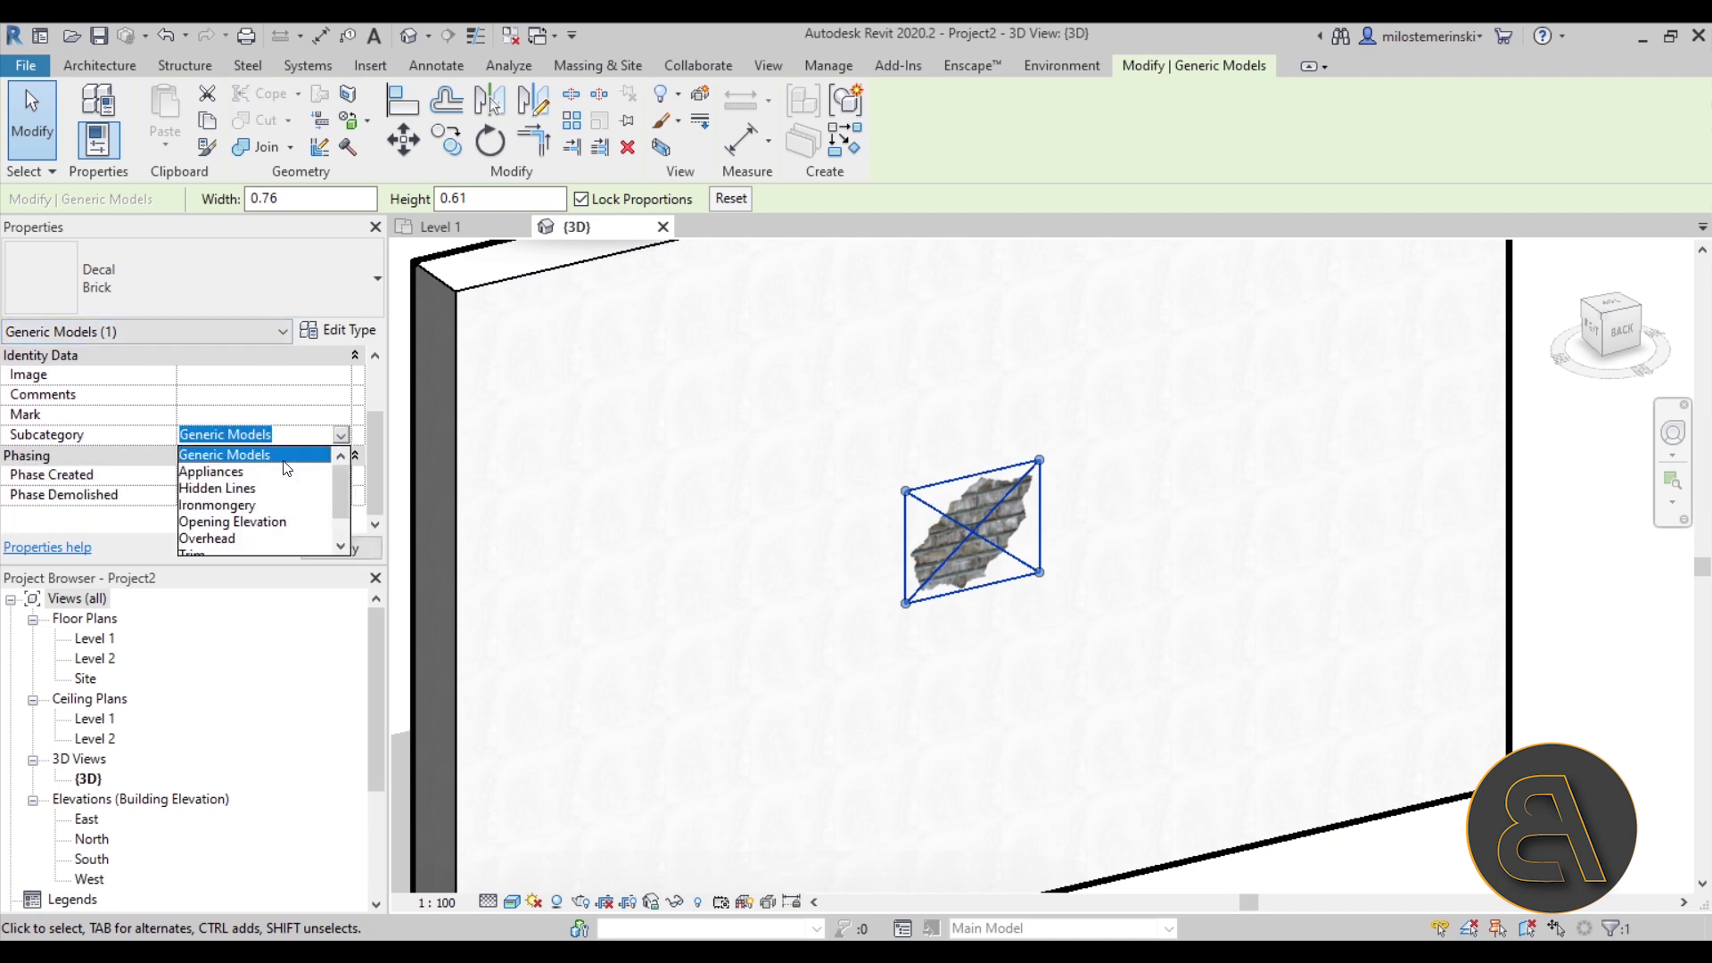
scroll(281, 469, down, 1)
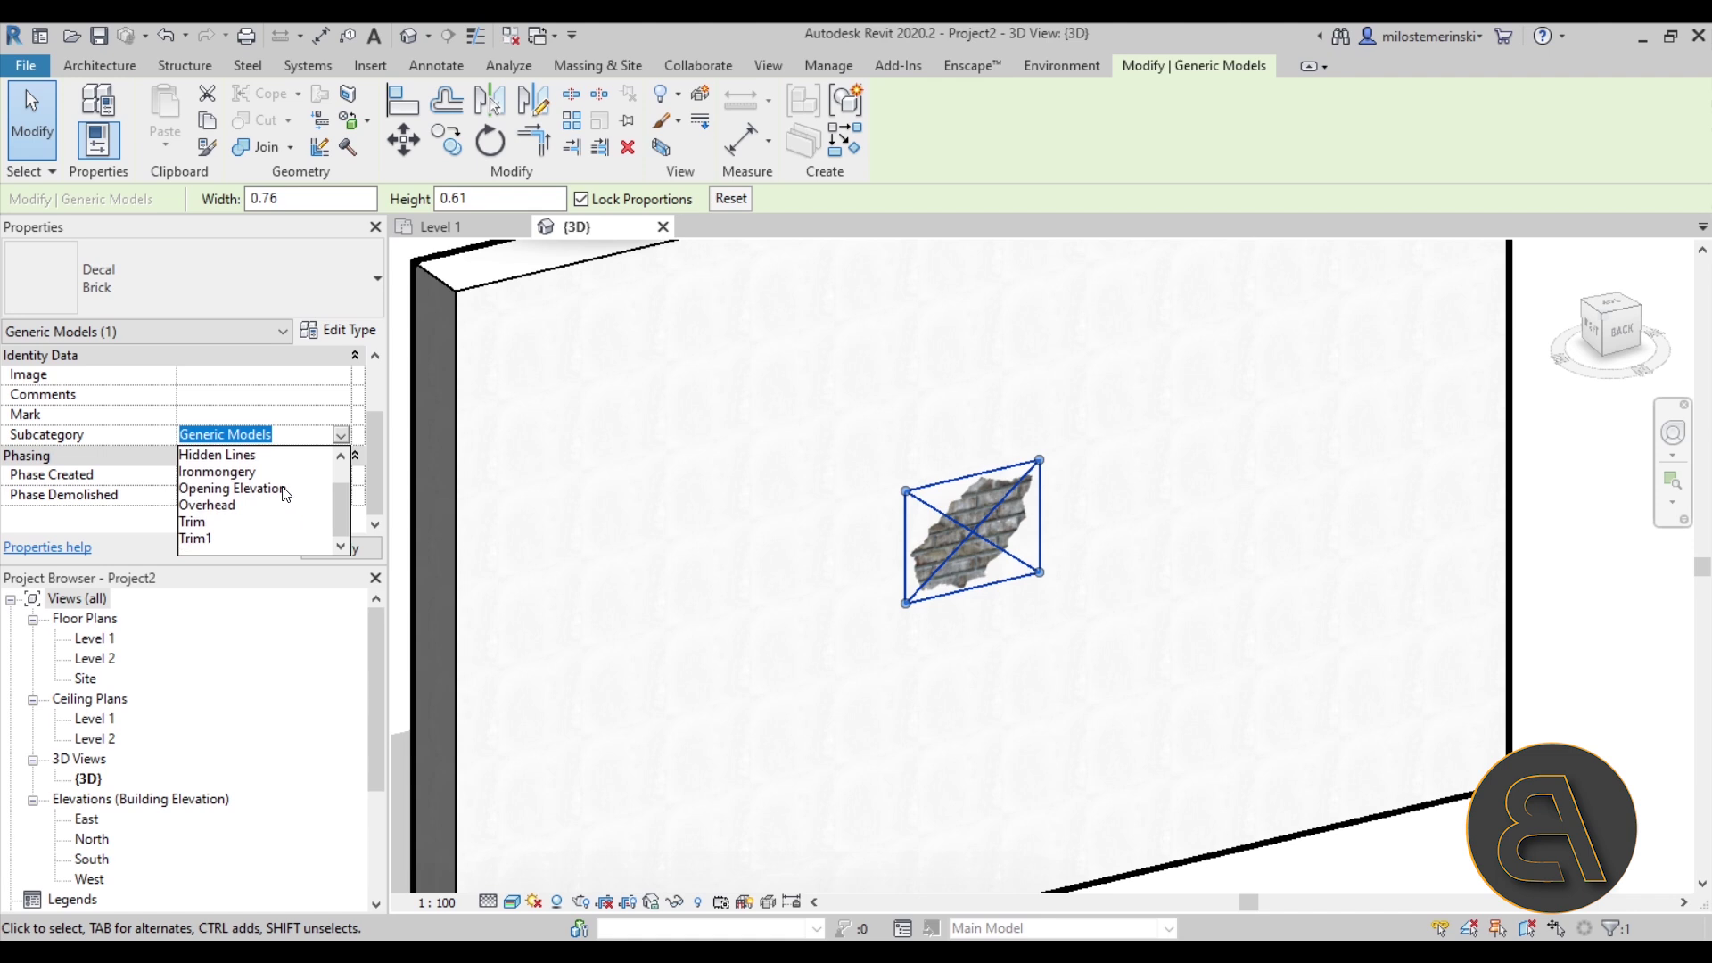
scroll(268, 492, up, 1)
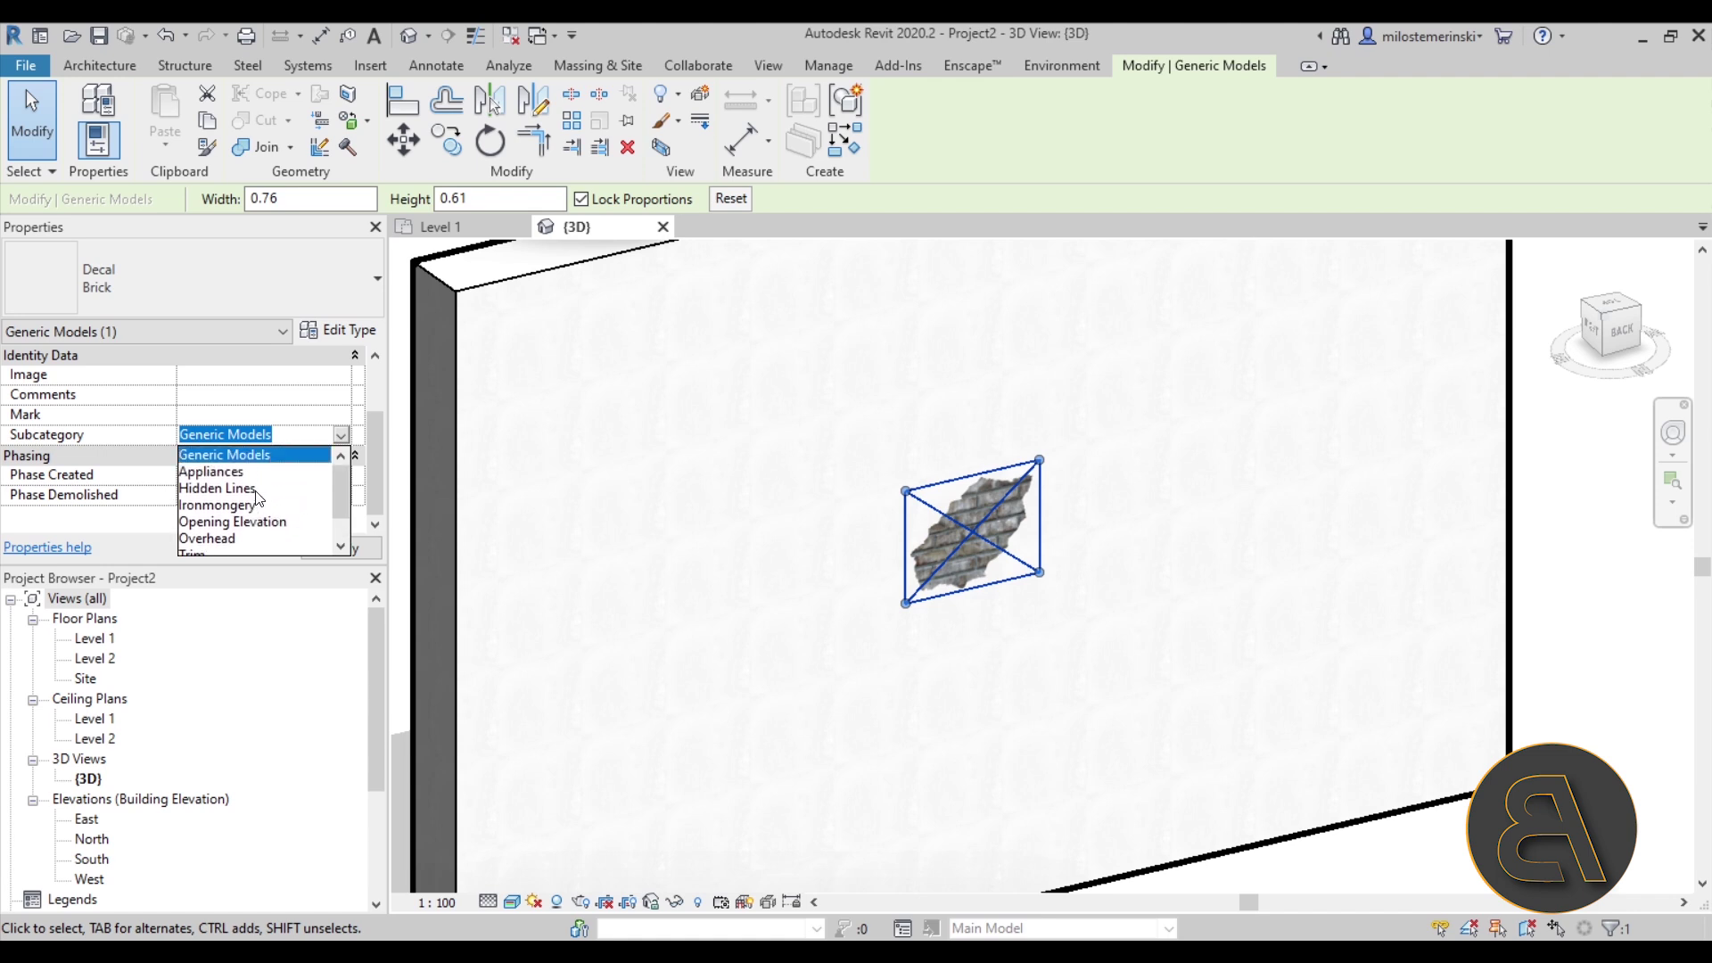
scroll(272, 489, down, 1)
click(212, 522)
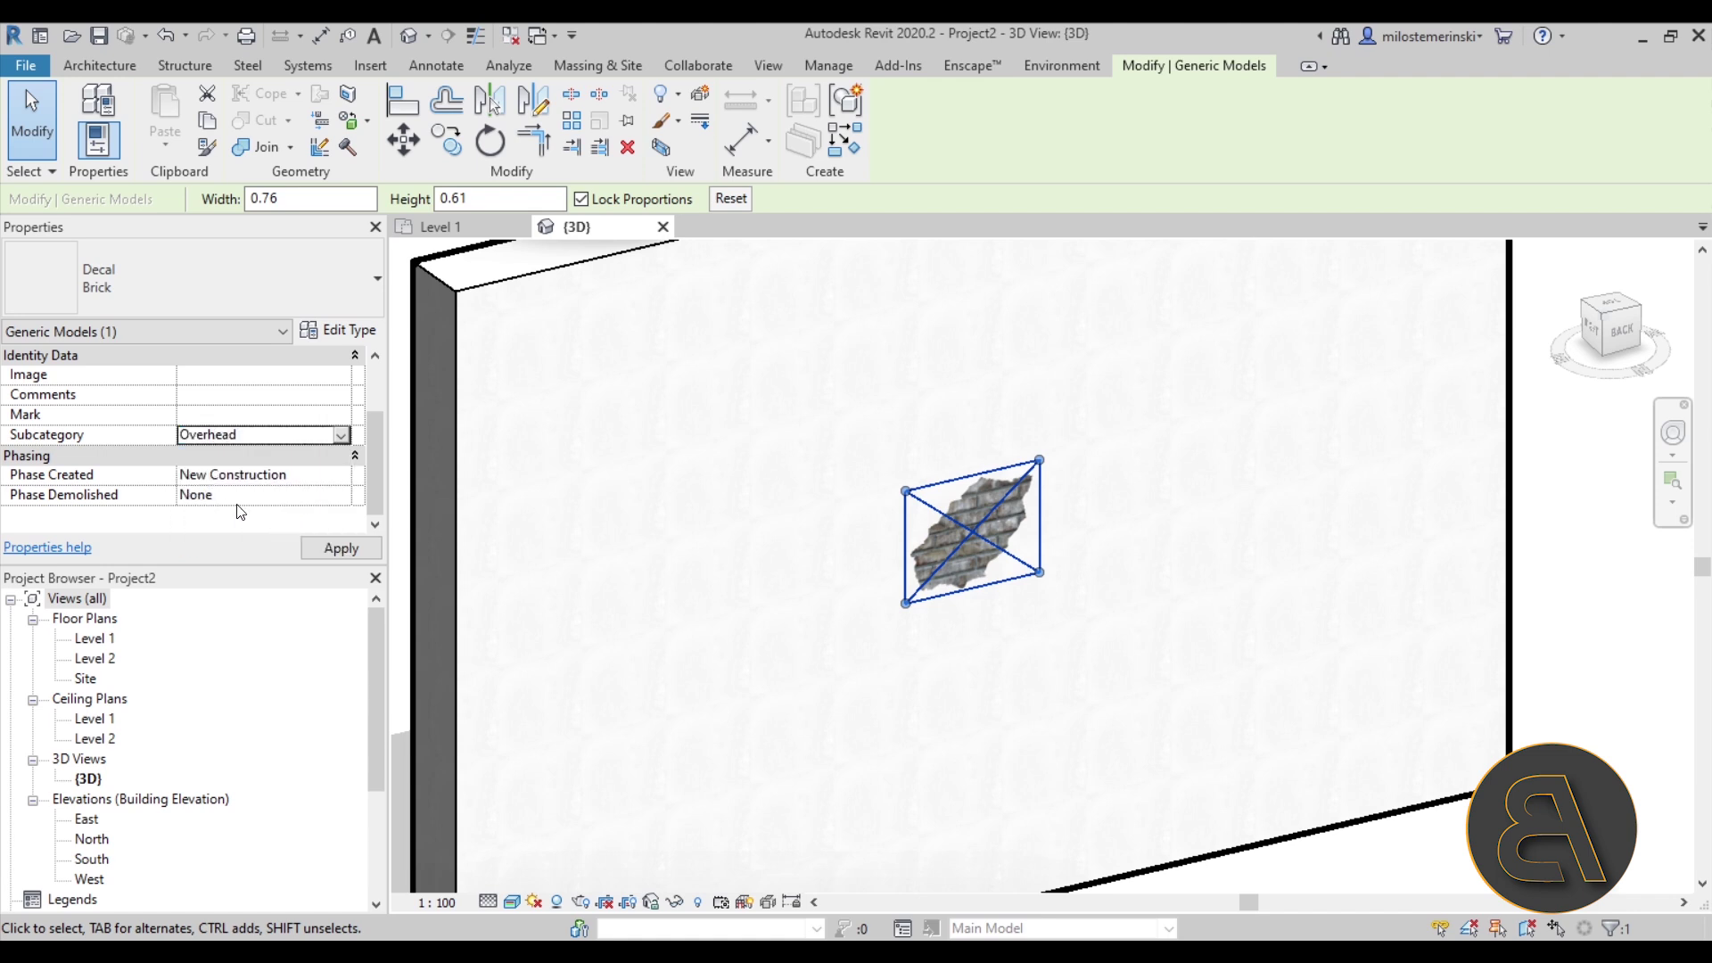
click(772, 624)
scroll(1032, 621, up, 2)
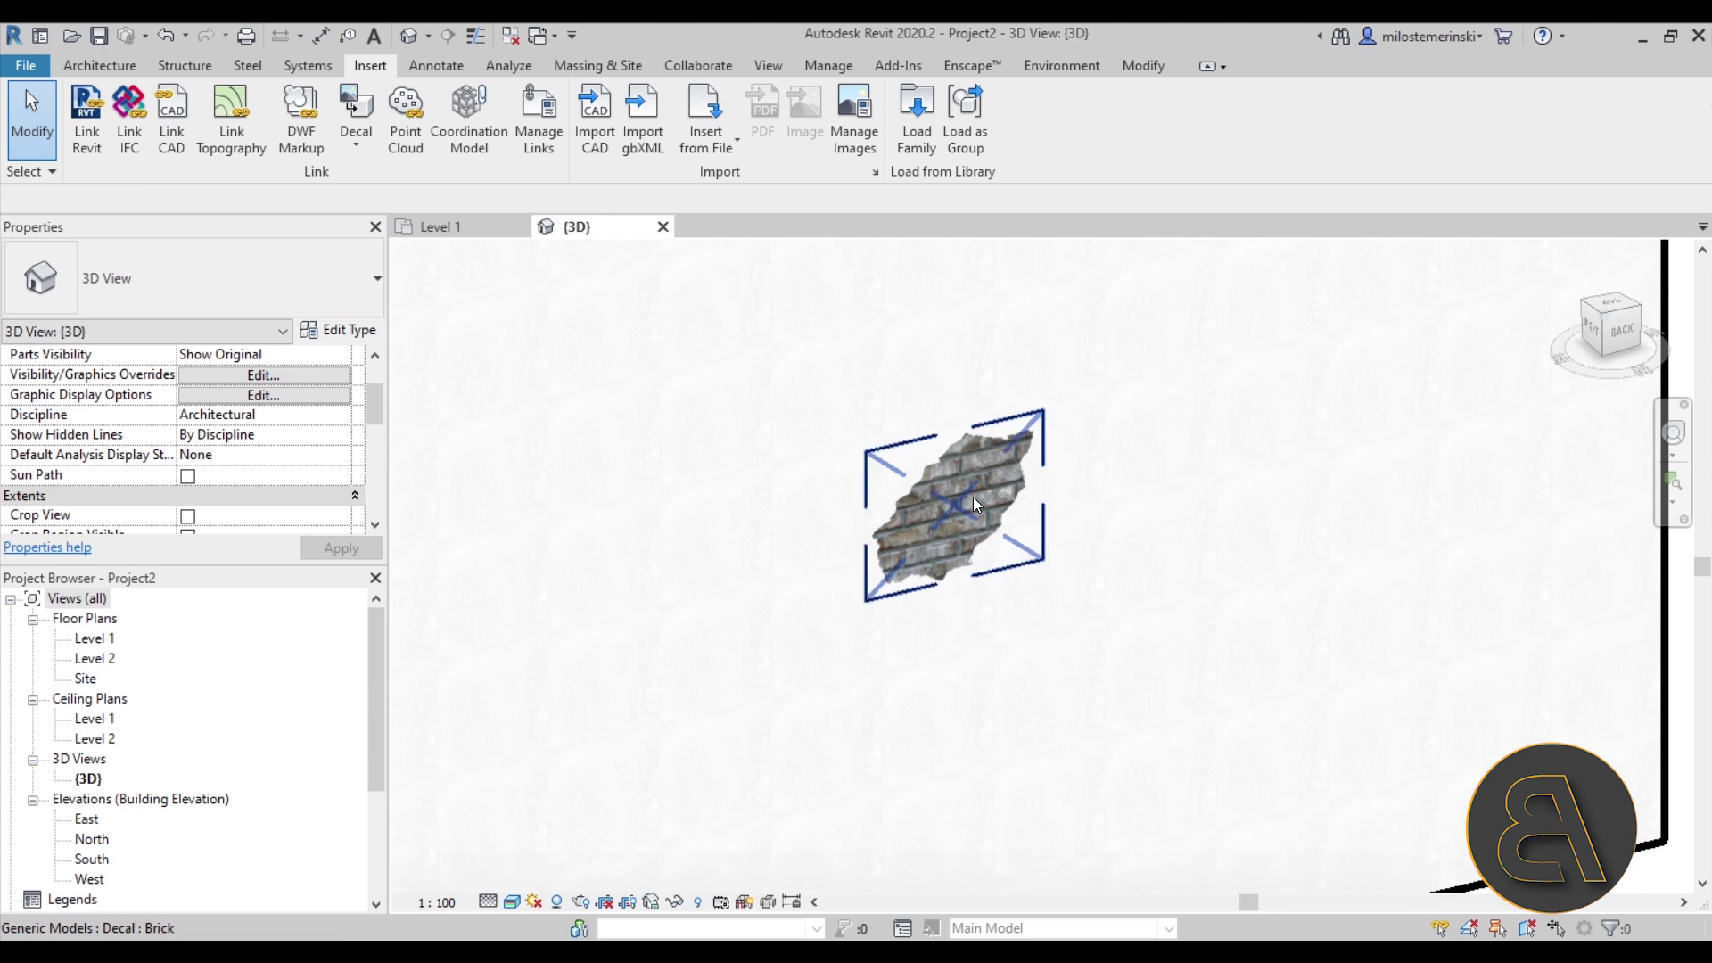
Step: Create a new subcategory named Decal under Generic Models in the project's Object Styles
click(813, 72)
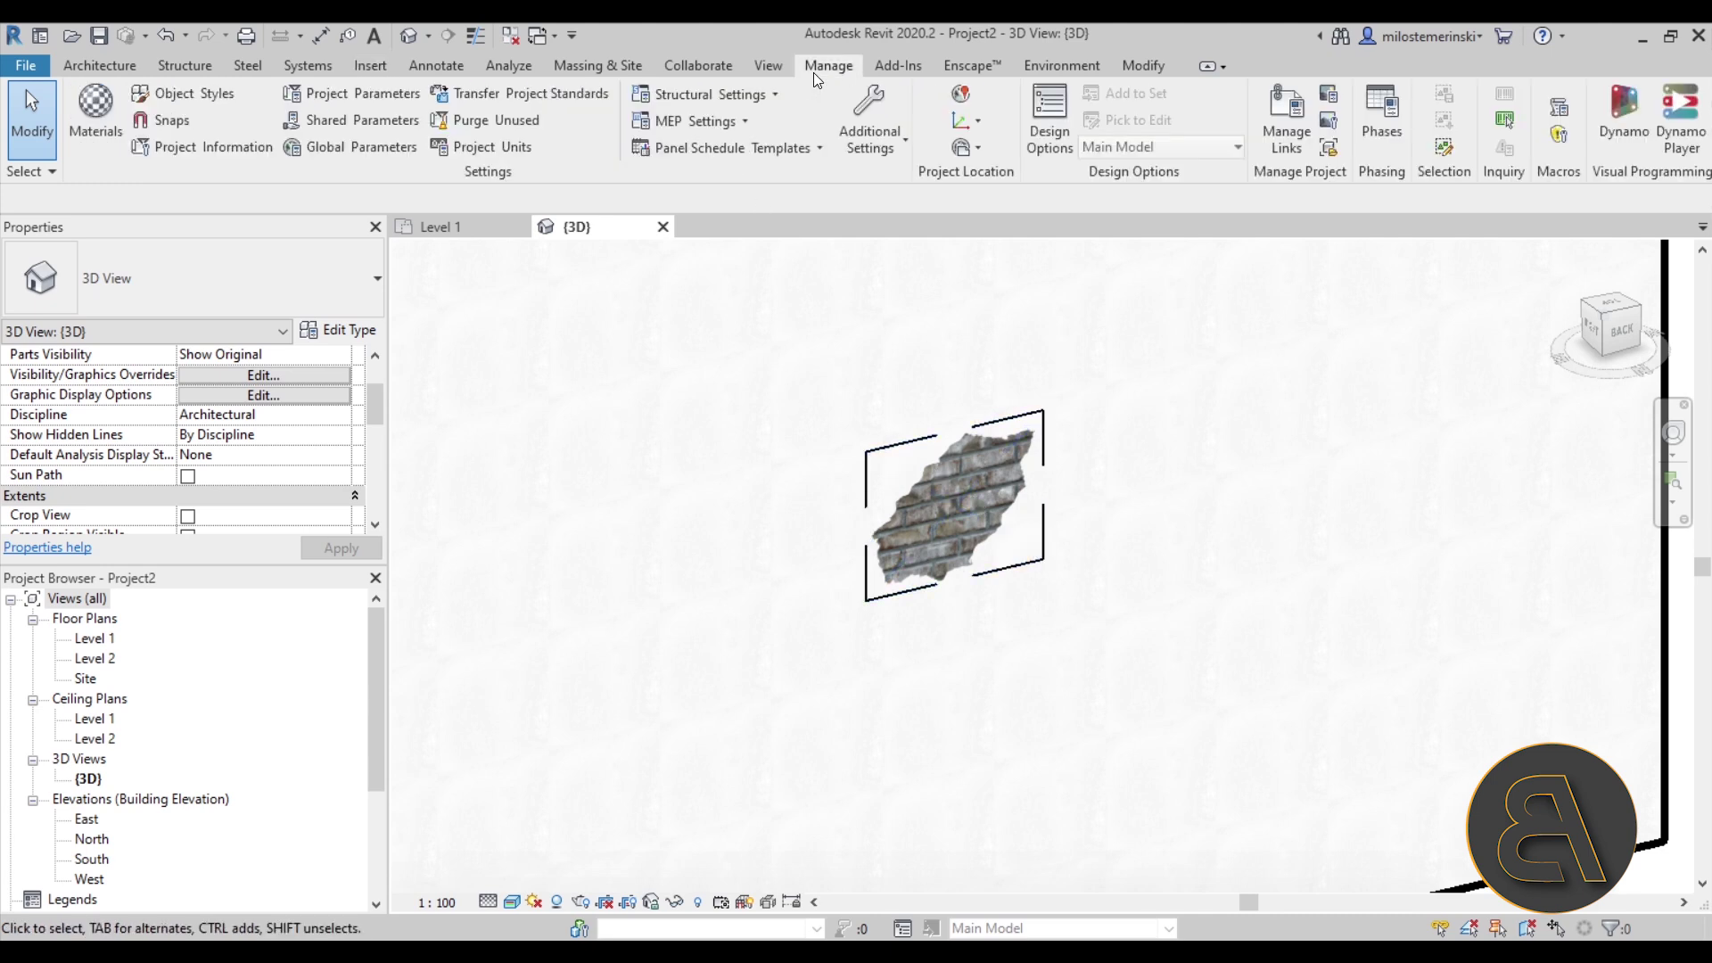
click(216, 94)
drag(902, 361, 890, 457)
click(196, 502)
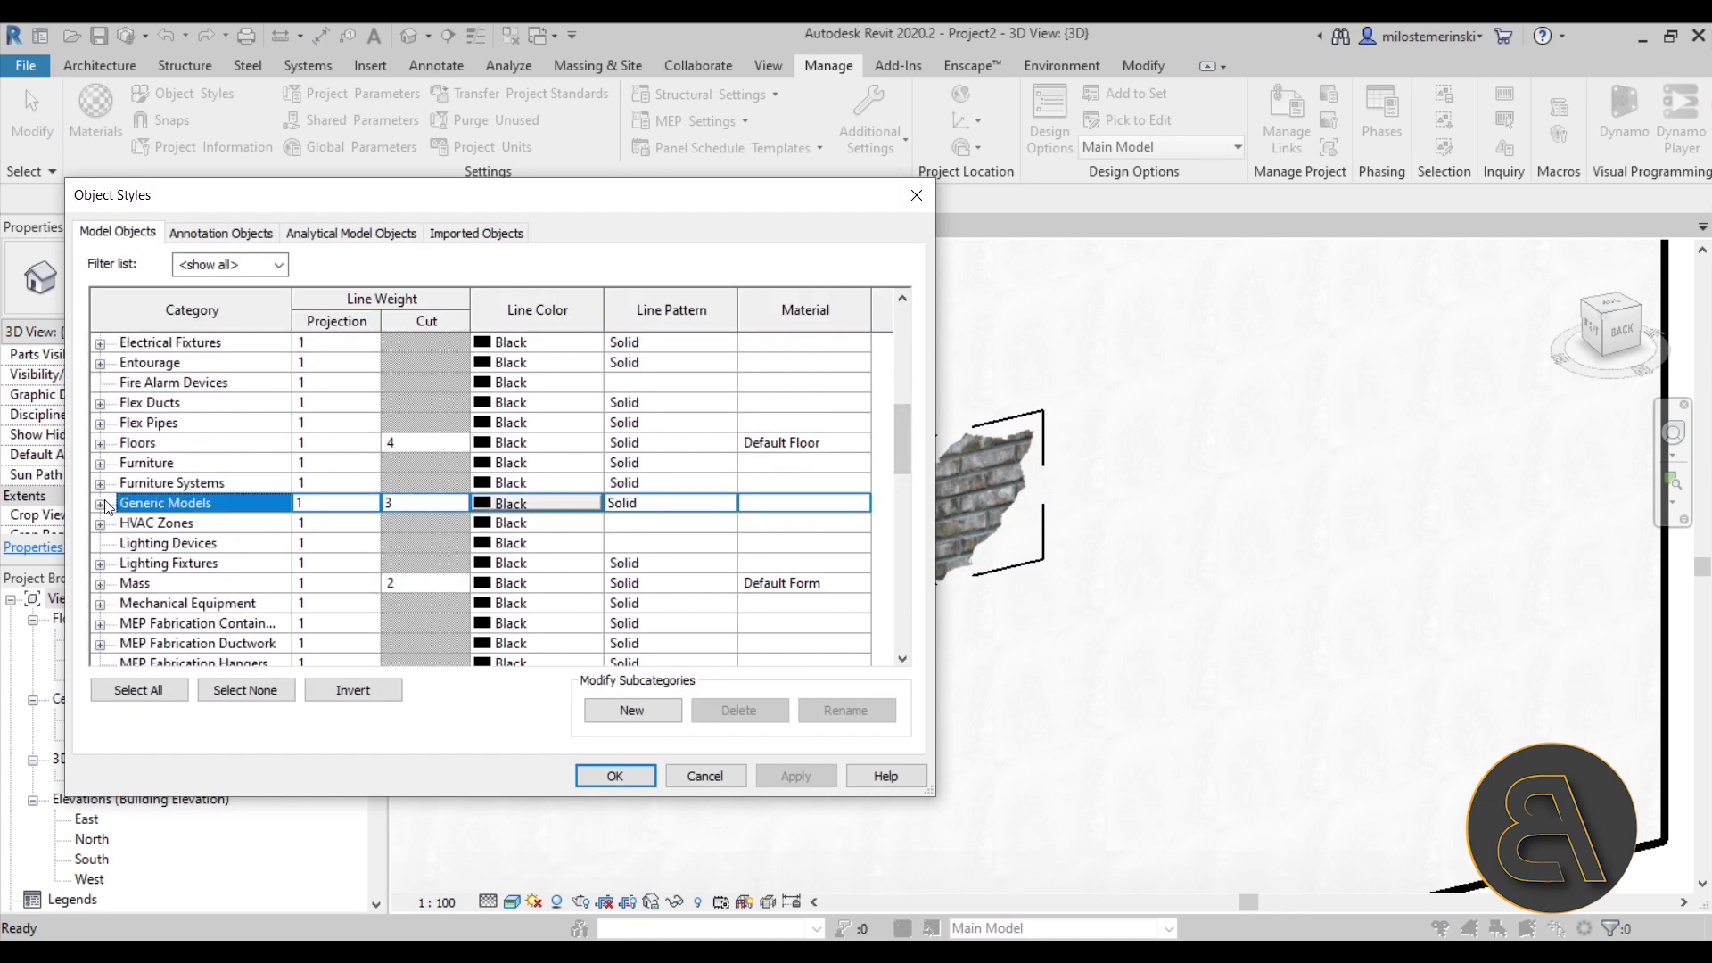
click(100, 503)
scroll(242, 533, down, 1)
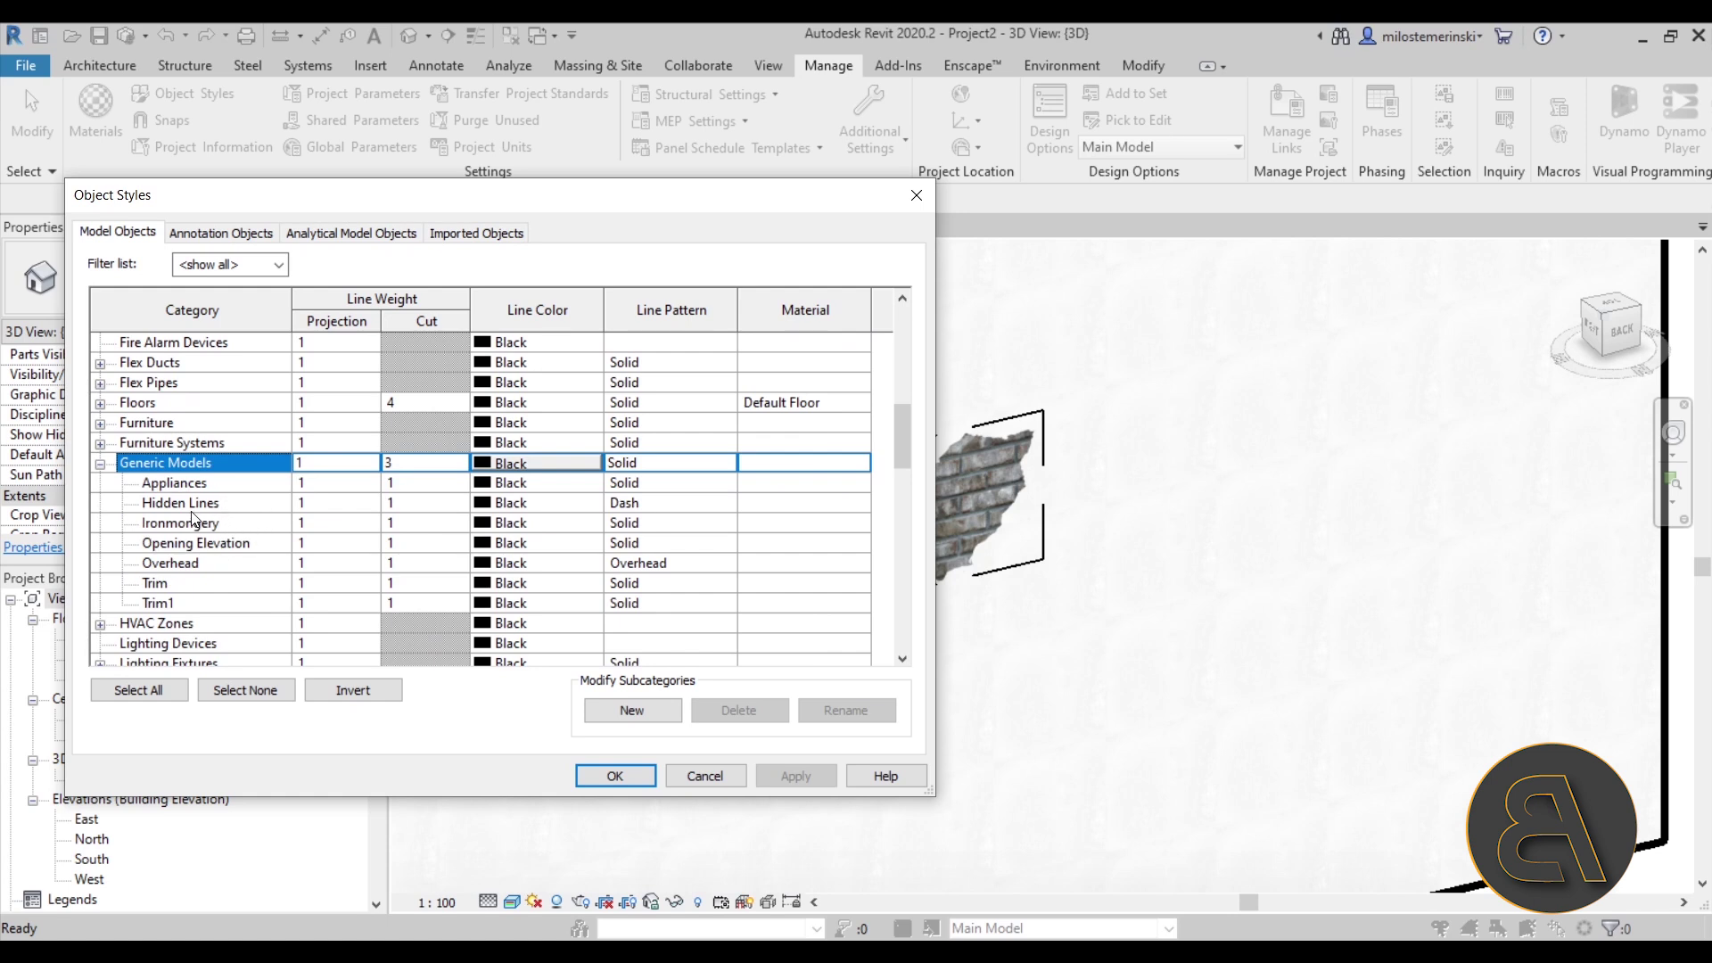
click(185, 539)
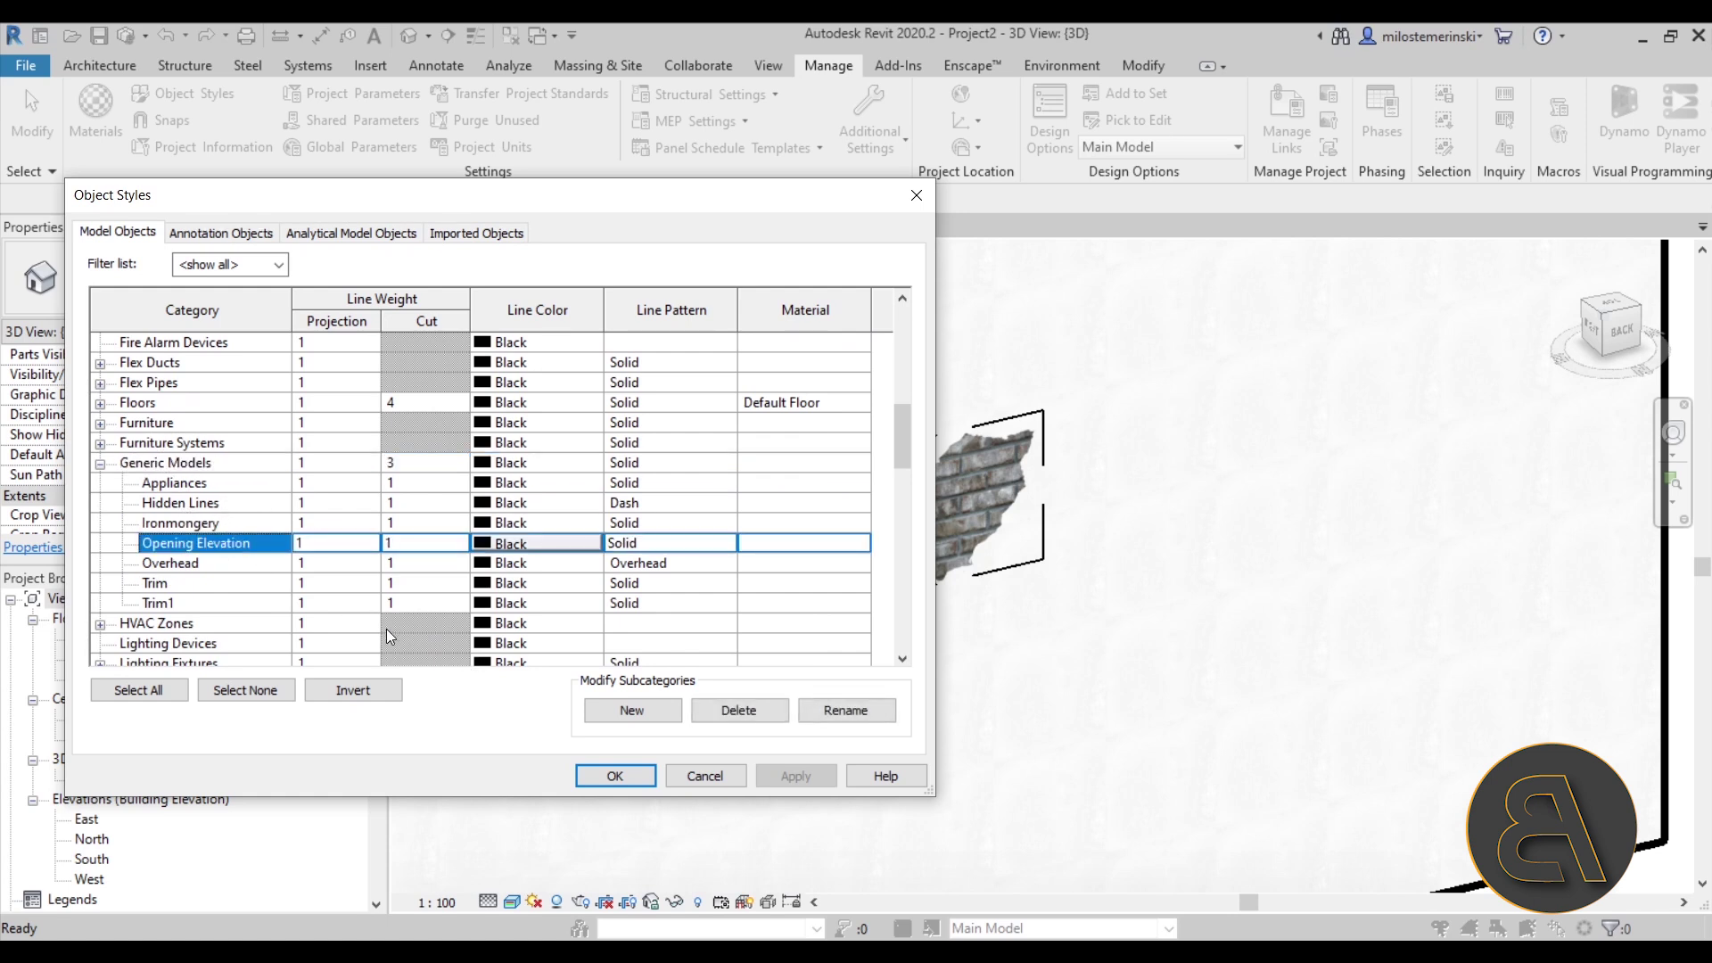
click(632, 711)
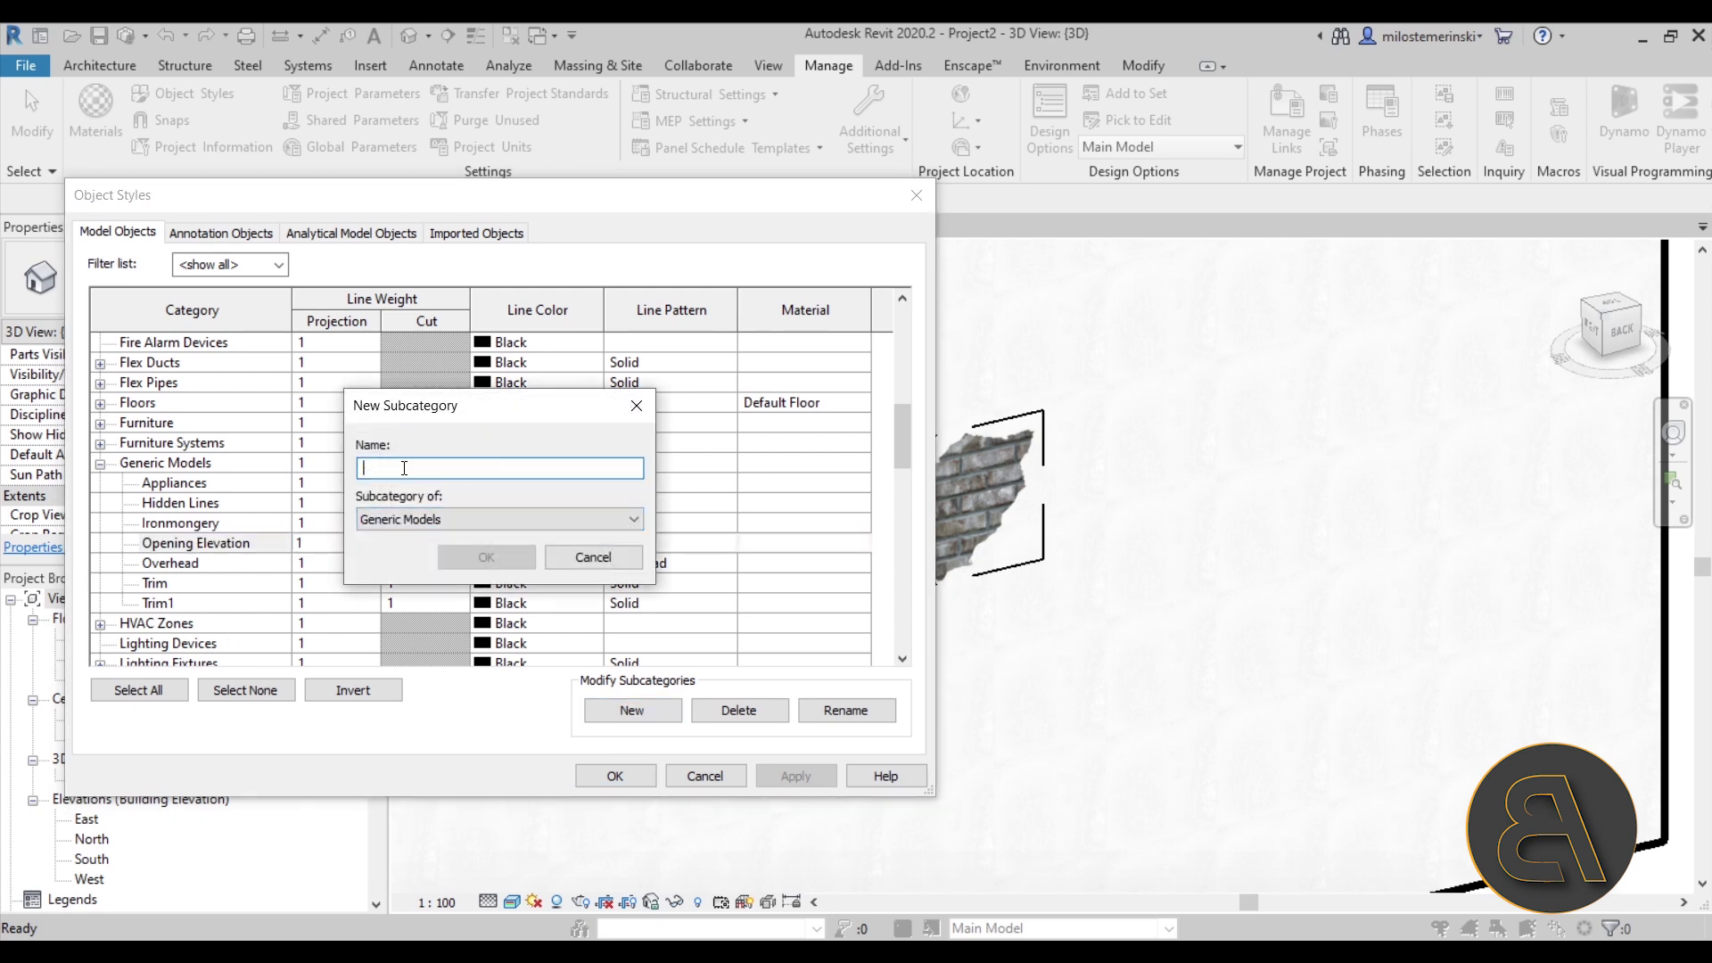
text(De)
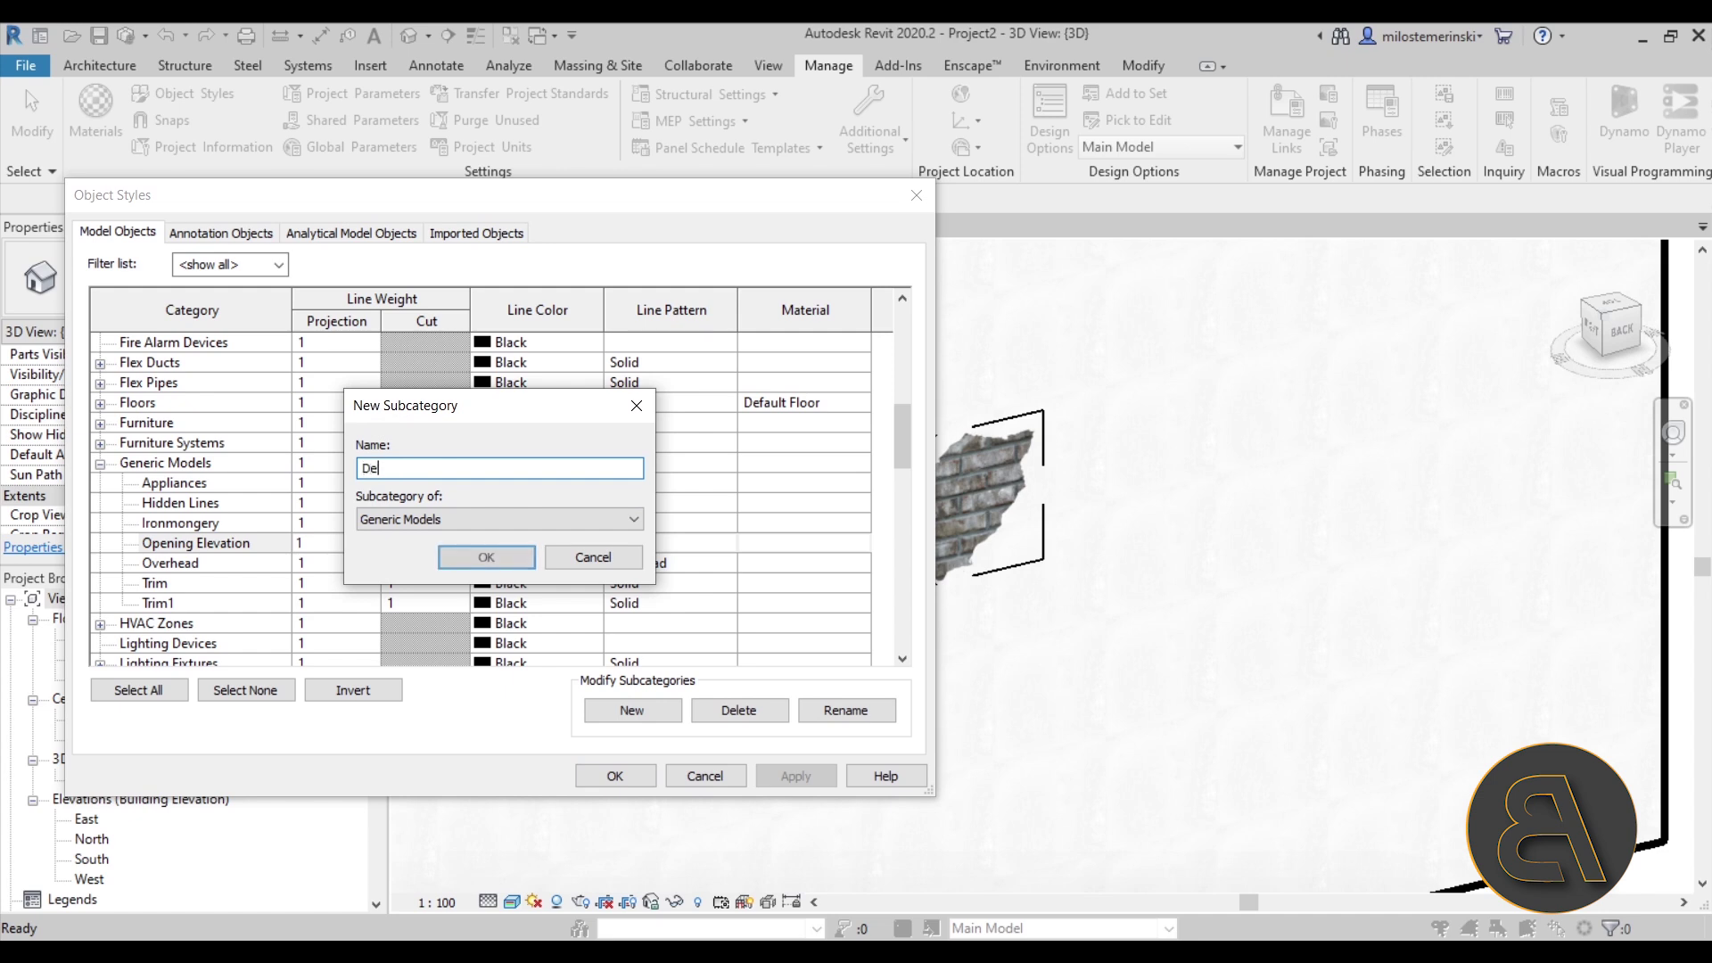
text(lal)
key(Return)
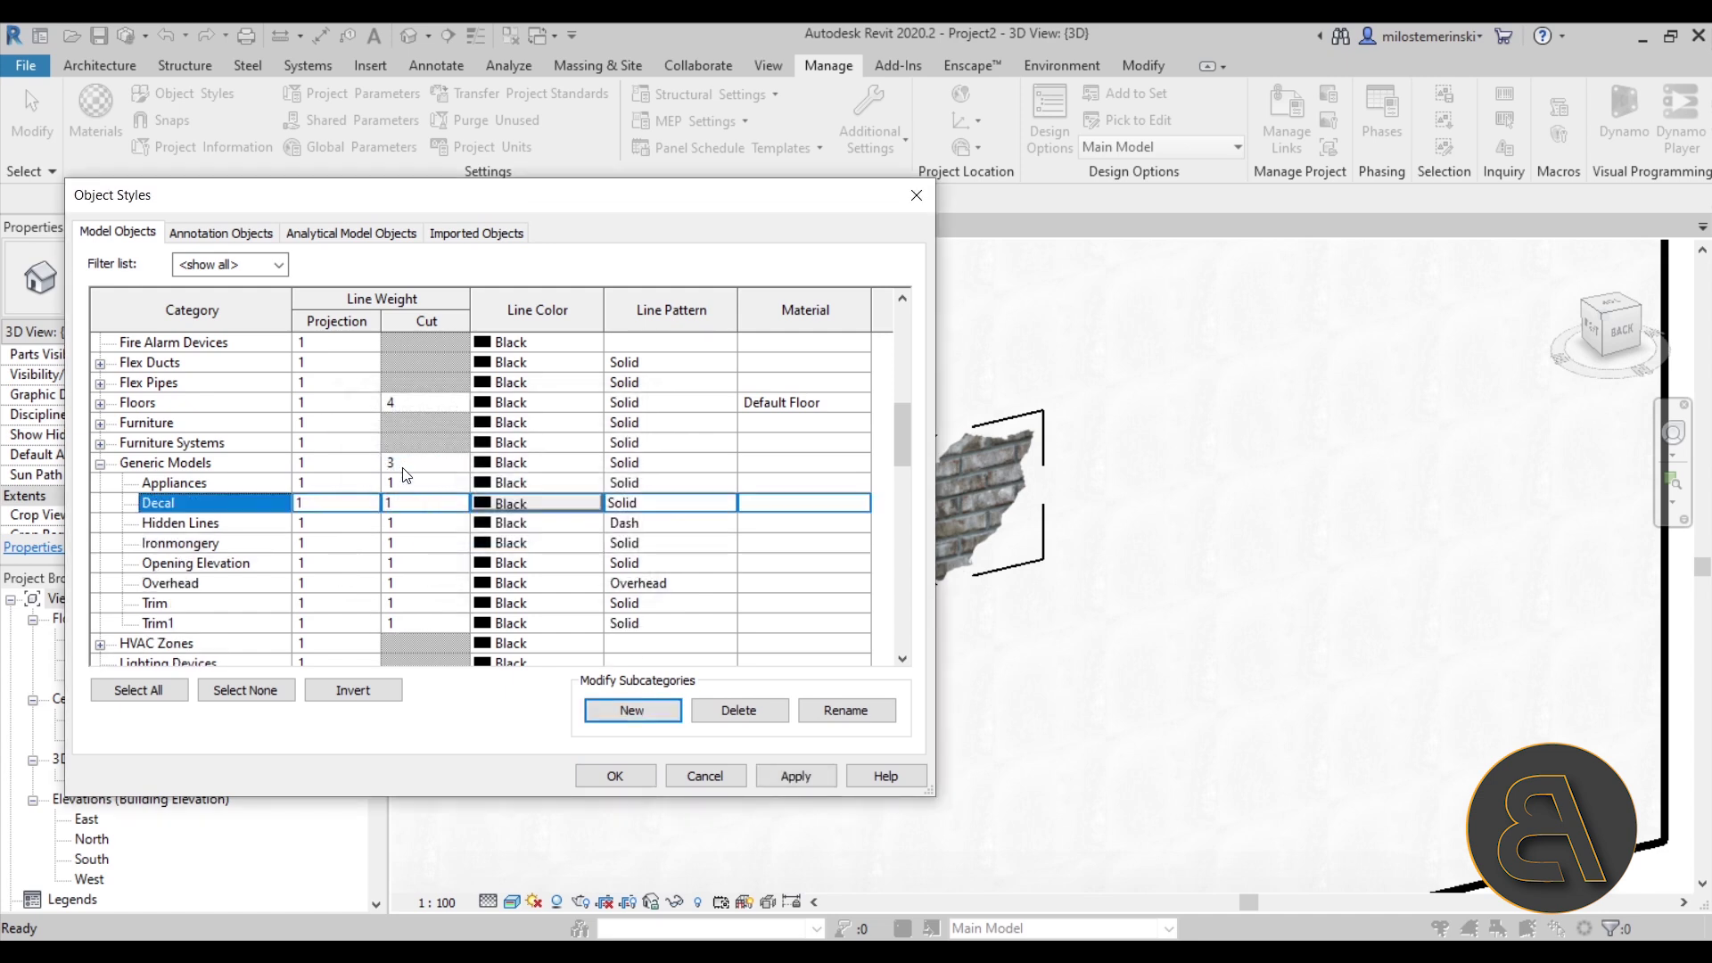
Step: Set the Decal subcategory's line color to light gray, RGB 192-192-192
click(489, 504)
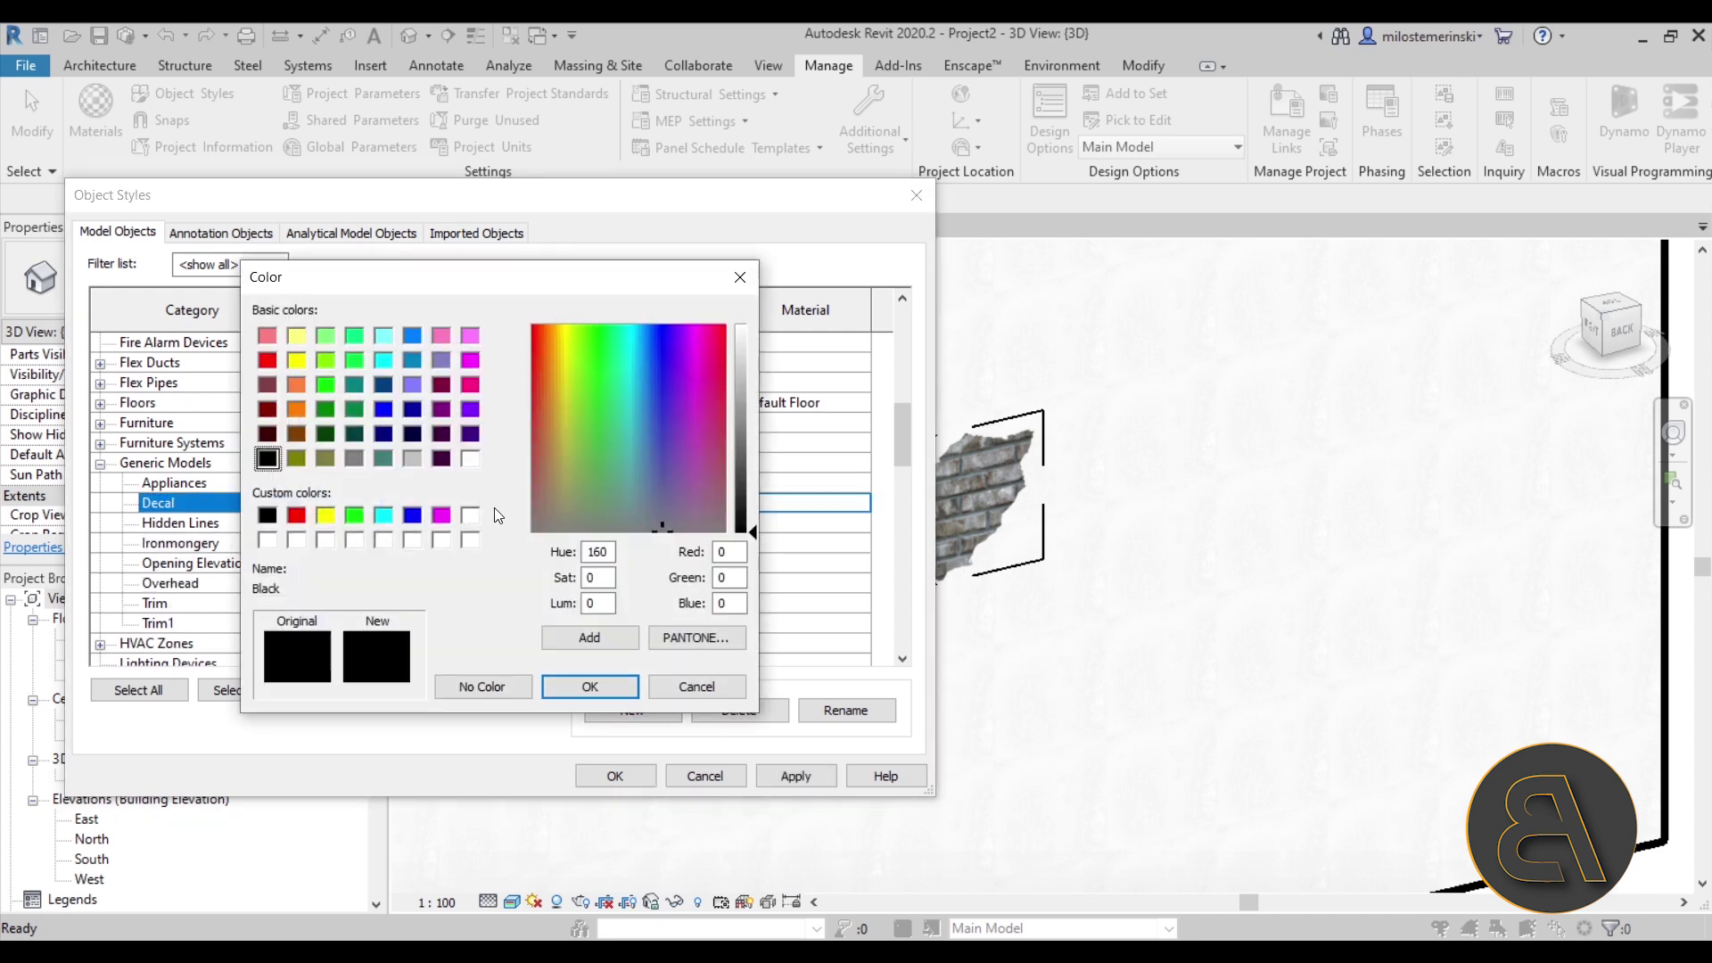
click(472, 464)
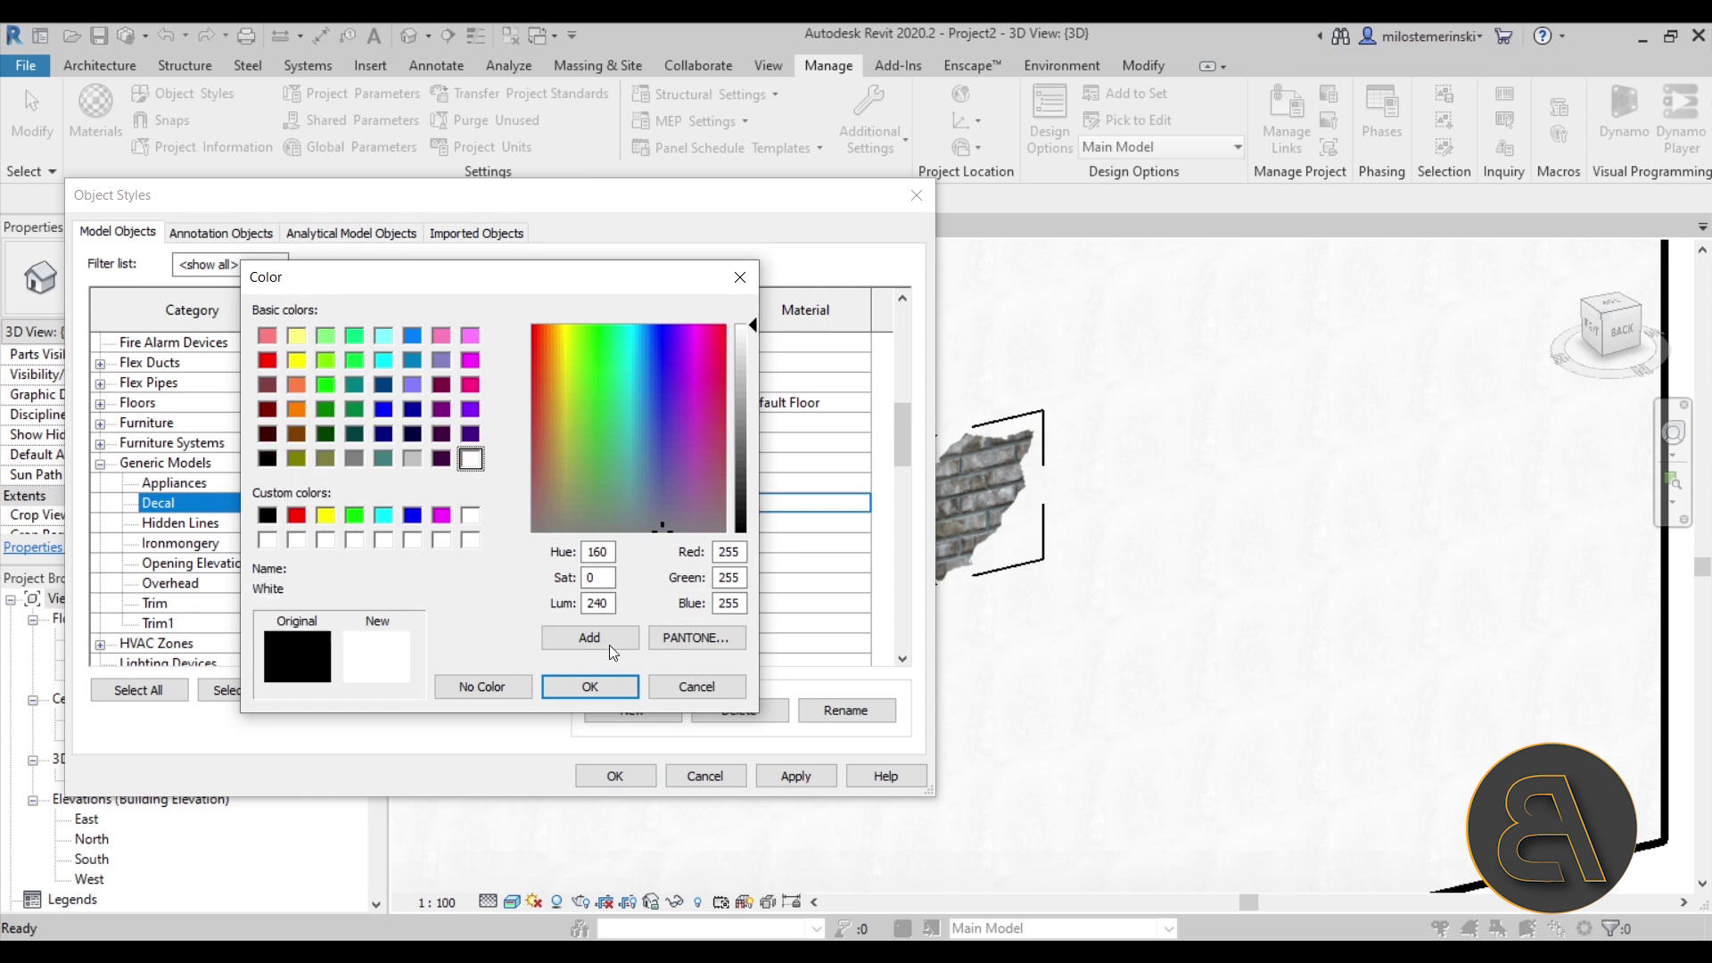
click(423, 469)
click(589, 687)
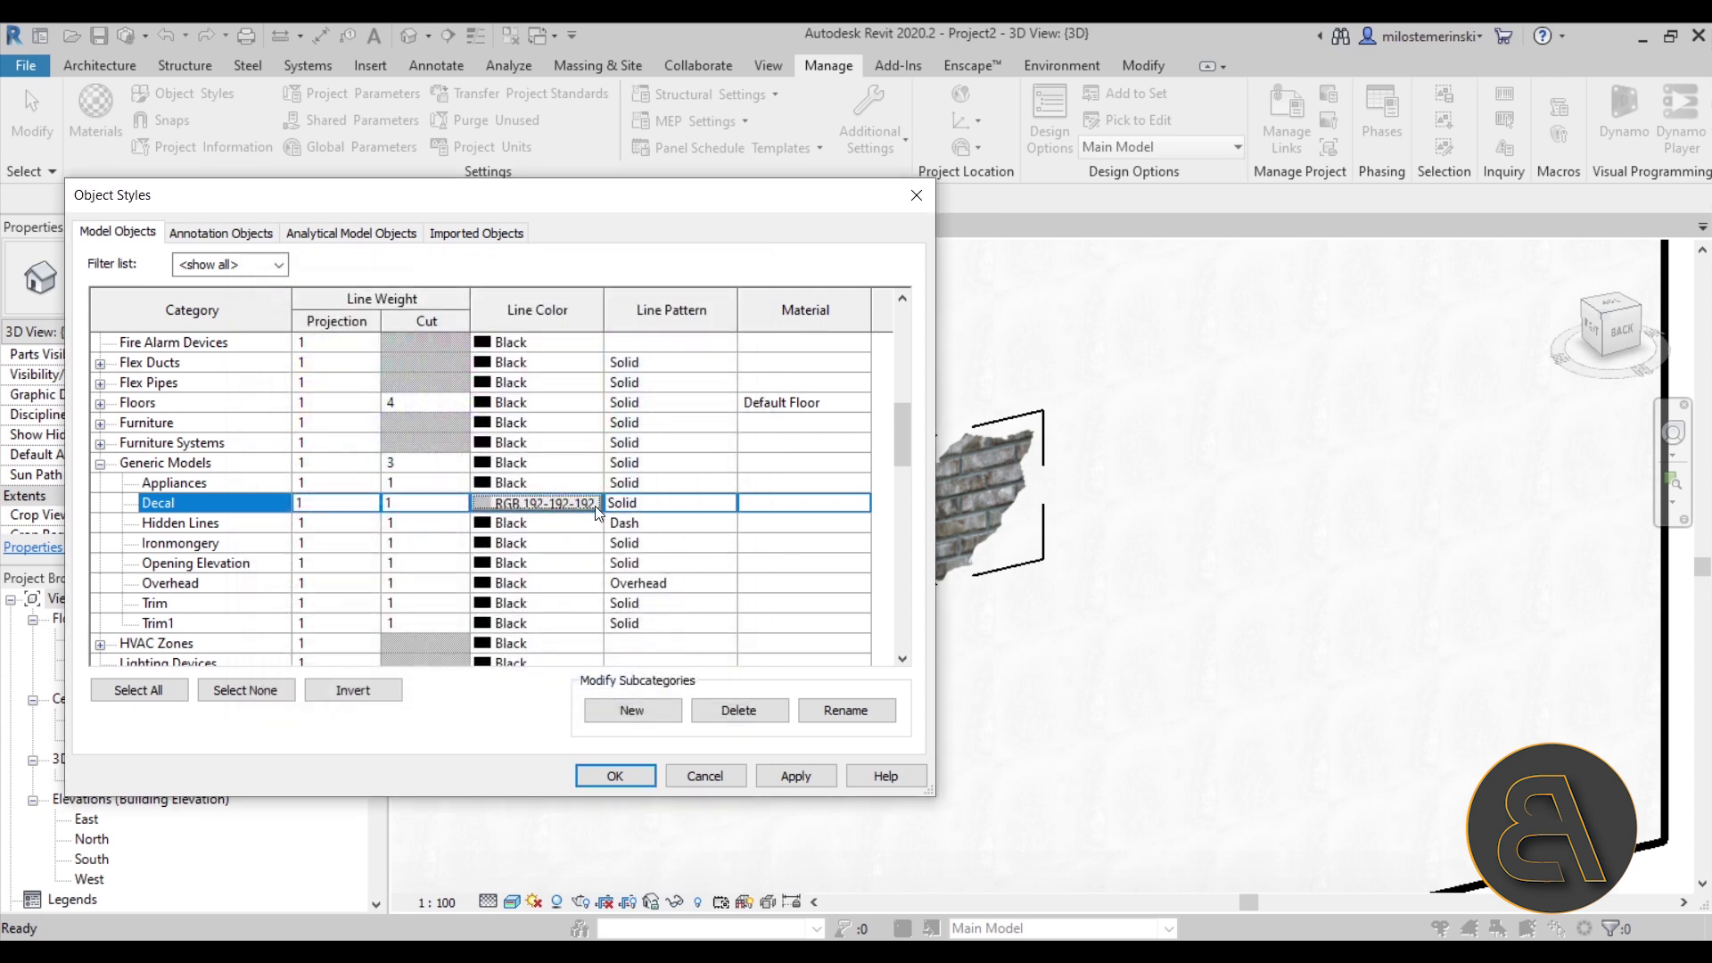
Step: Set the Decal subcategory's line pattern to Dot and apply the object style changes
click(731, 506)
click(725, 503)
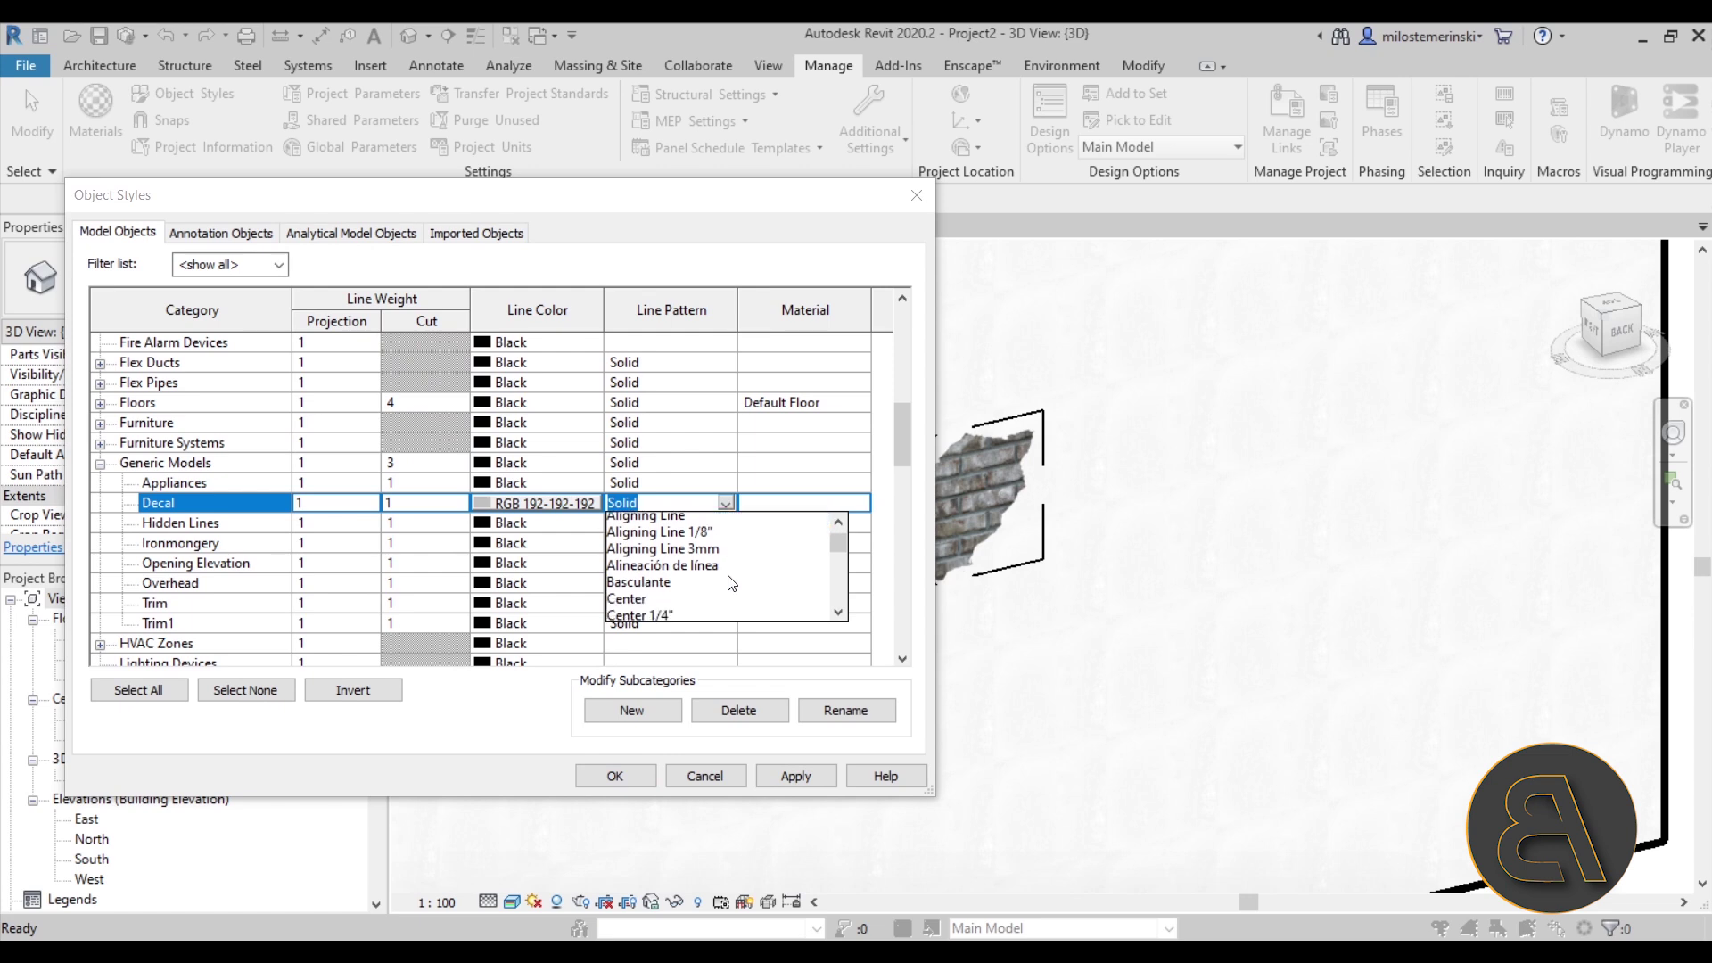
scroll(703, 579, down, 5)
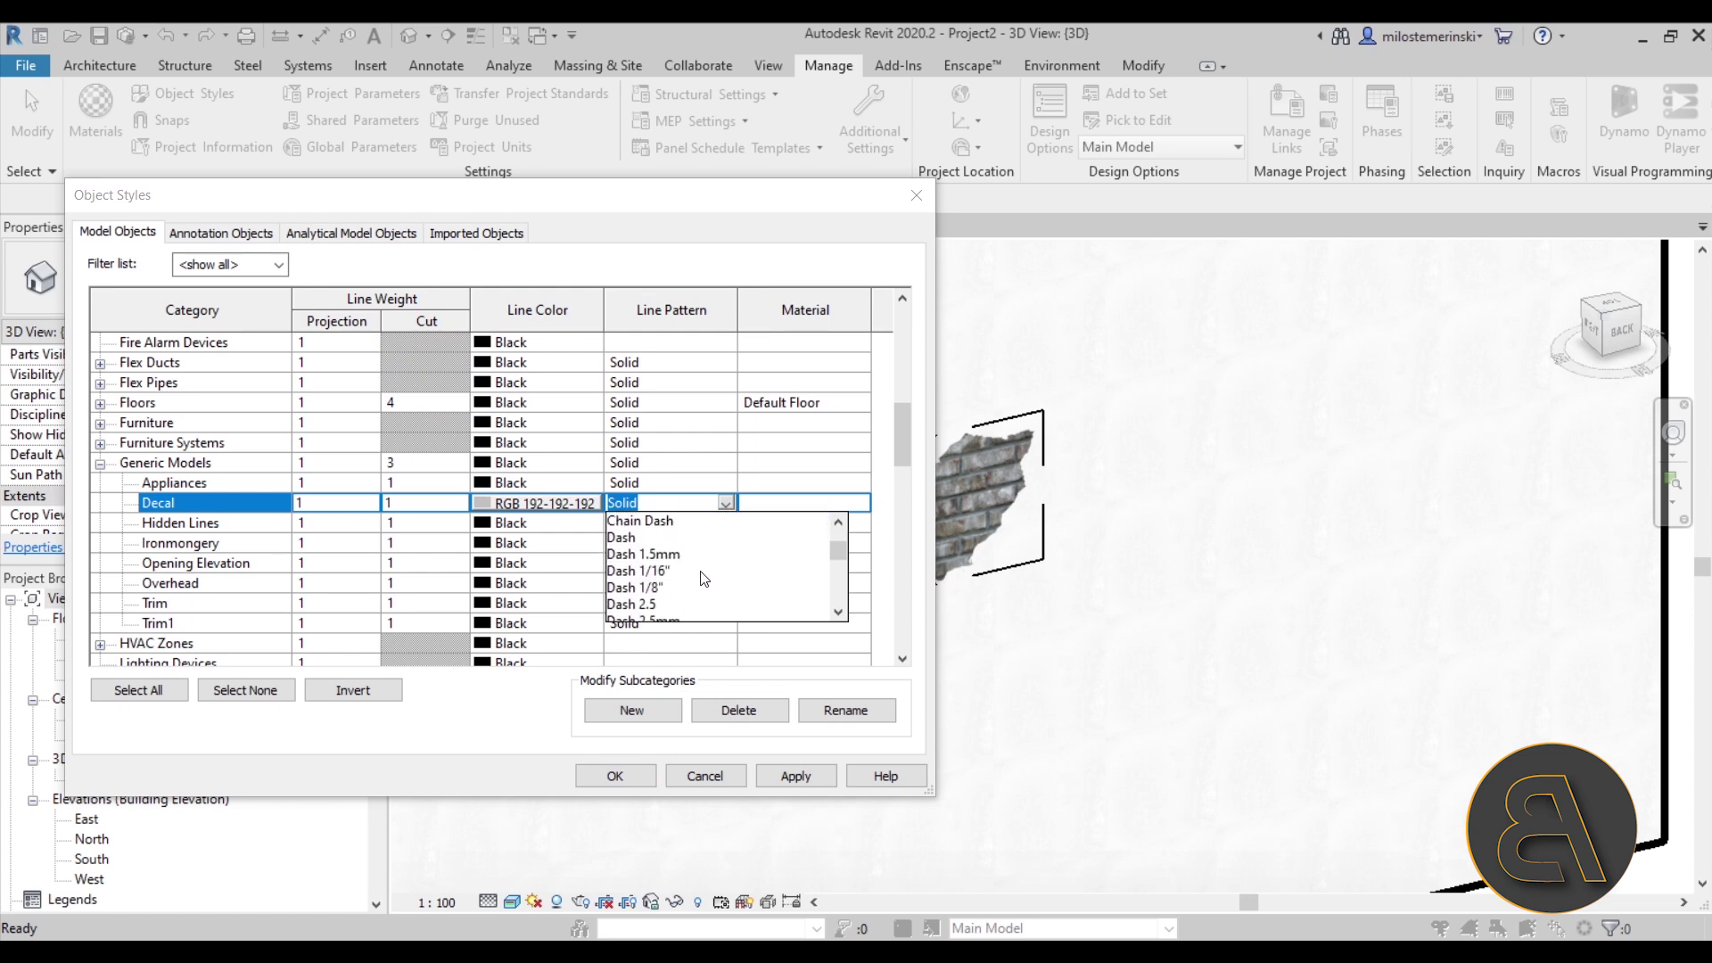
scroll(668, 575, down, 3)
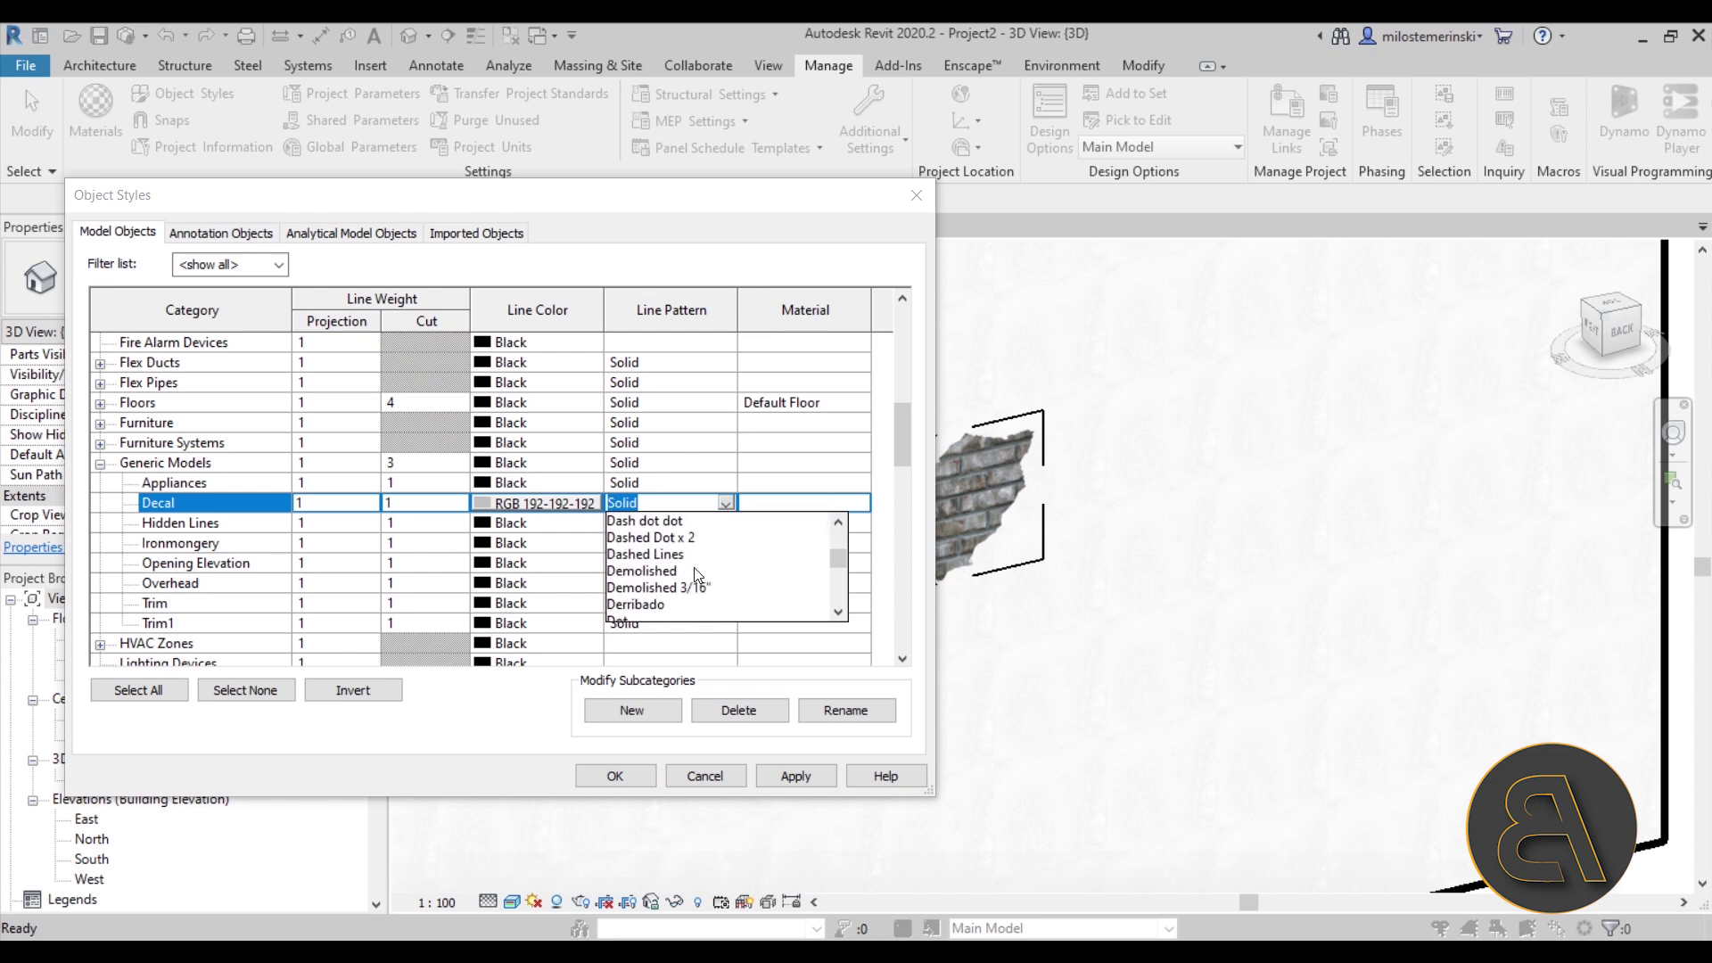
click(671, 573)
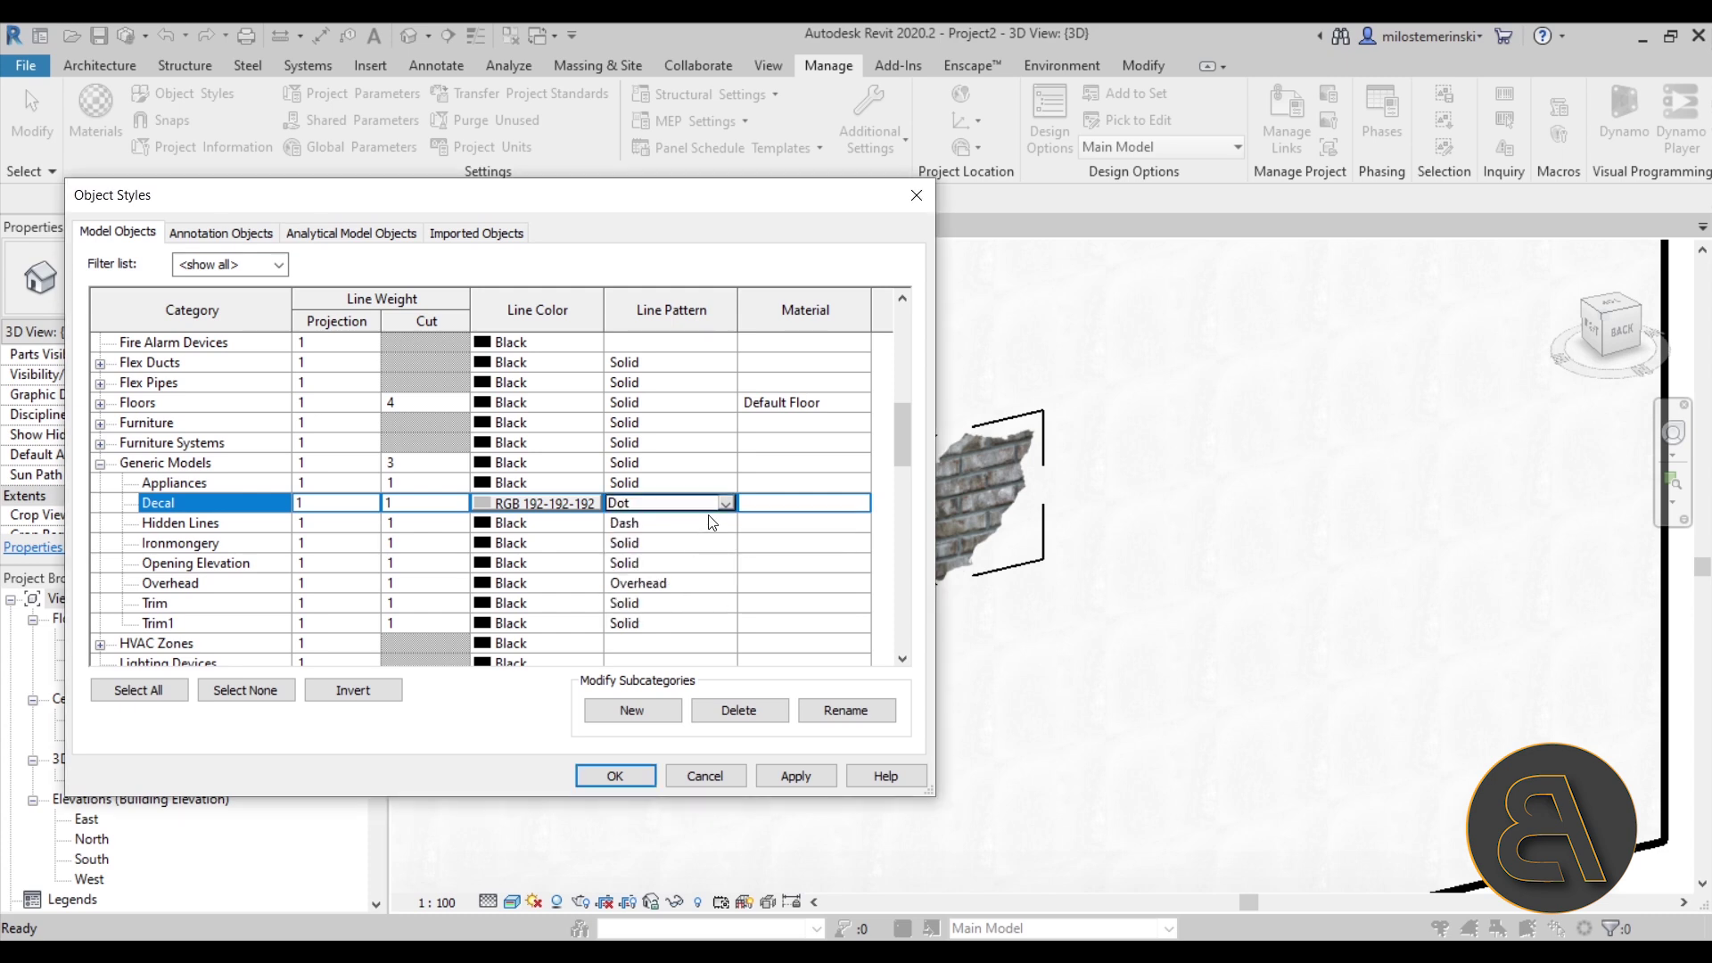
click(783, 776)
click(613, 776)
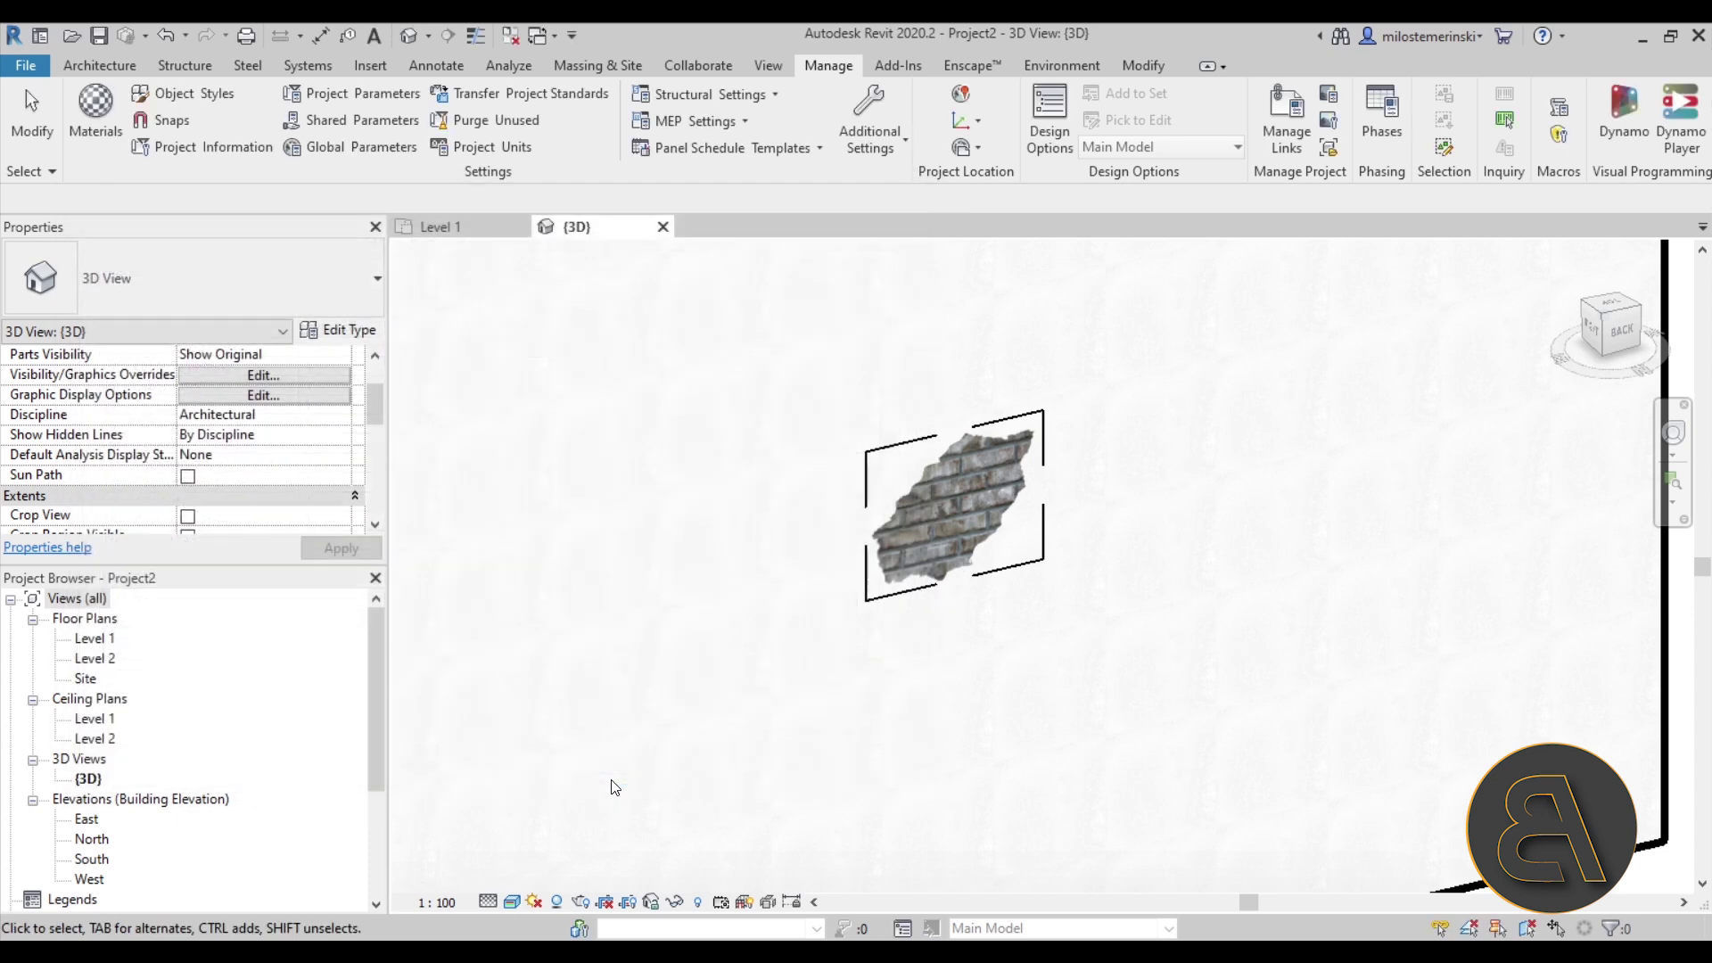
Step: Assign the Decal subcategory to the brick decal on the wall and inspect its outline
click(897, 535)
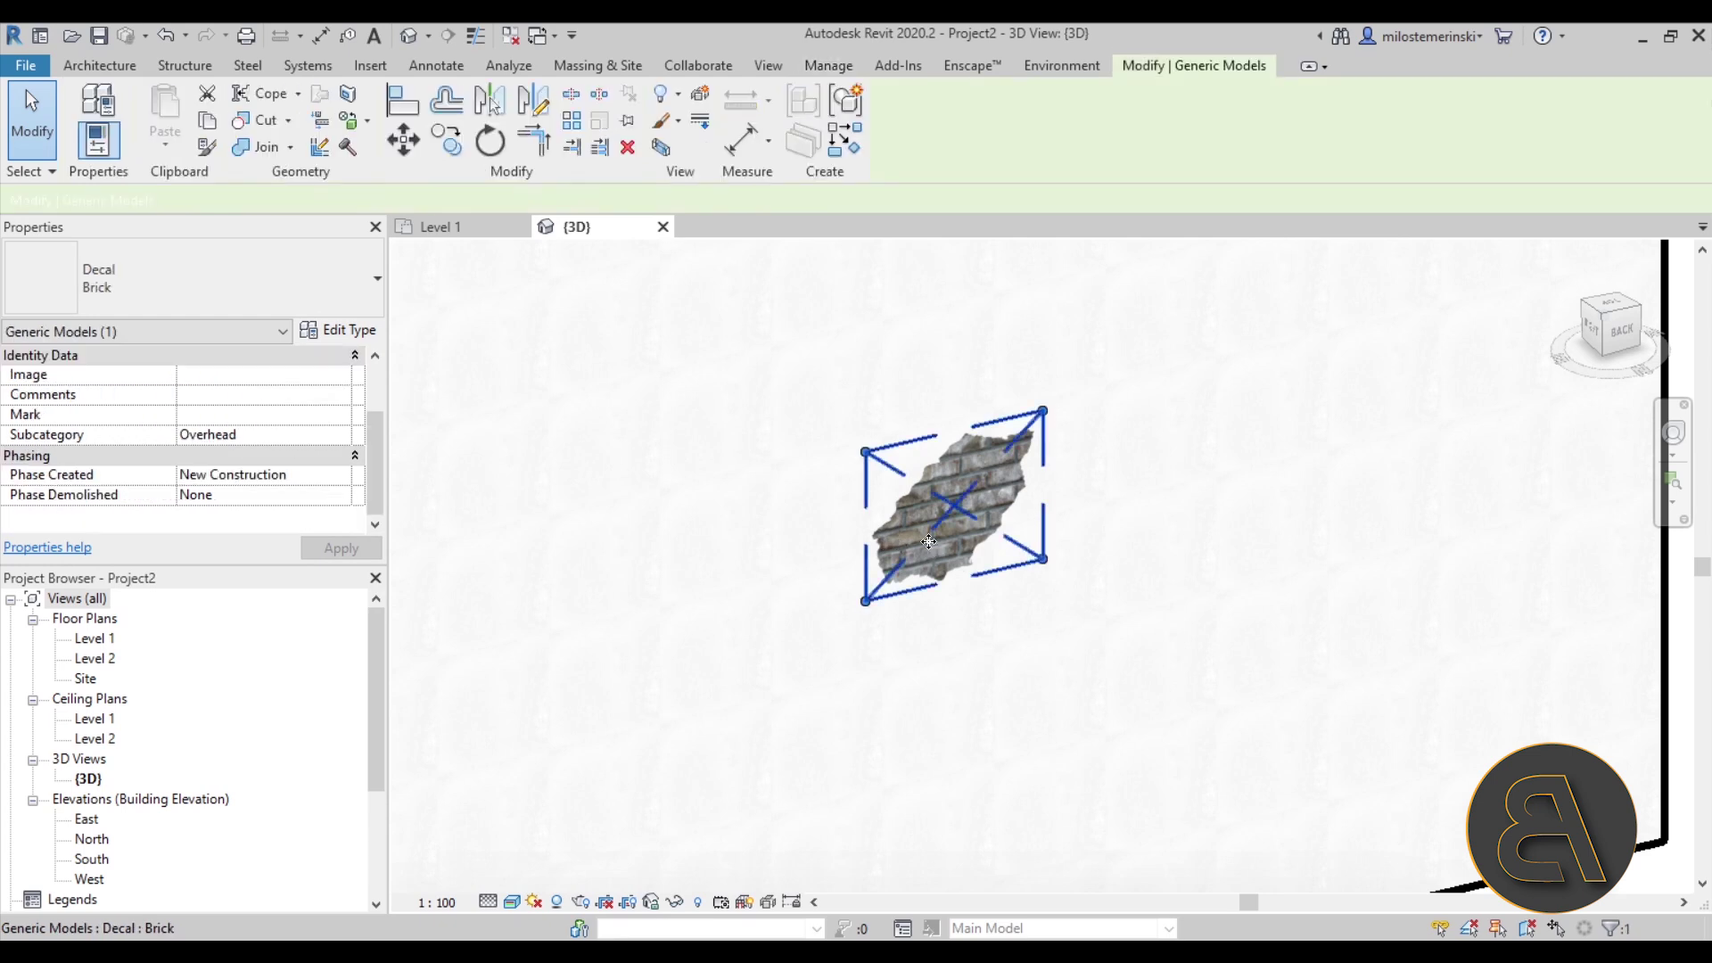
click(341, 435)
click(341, 434)
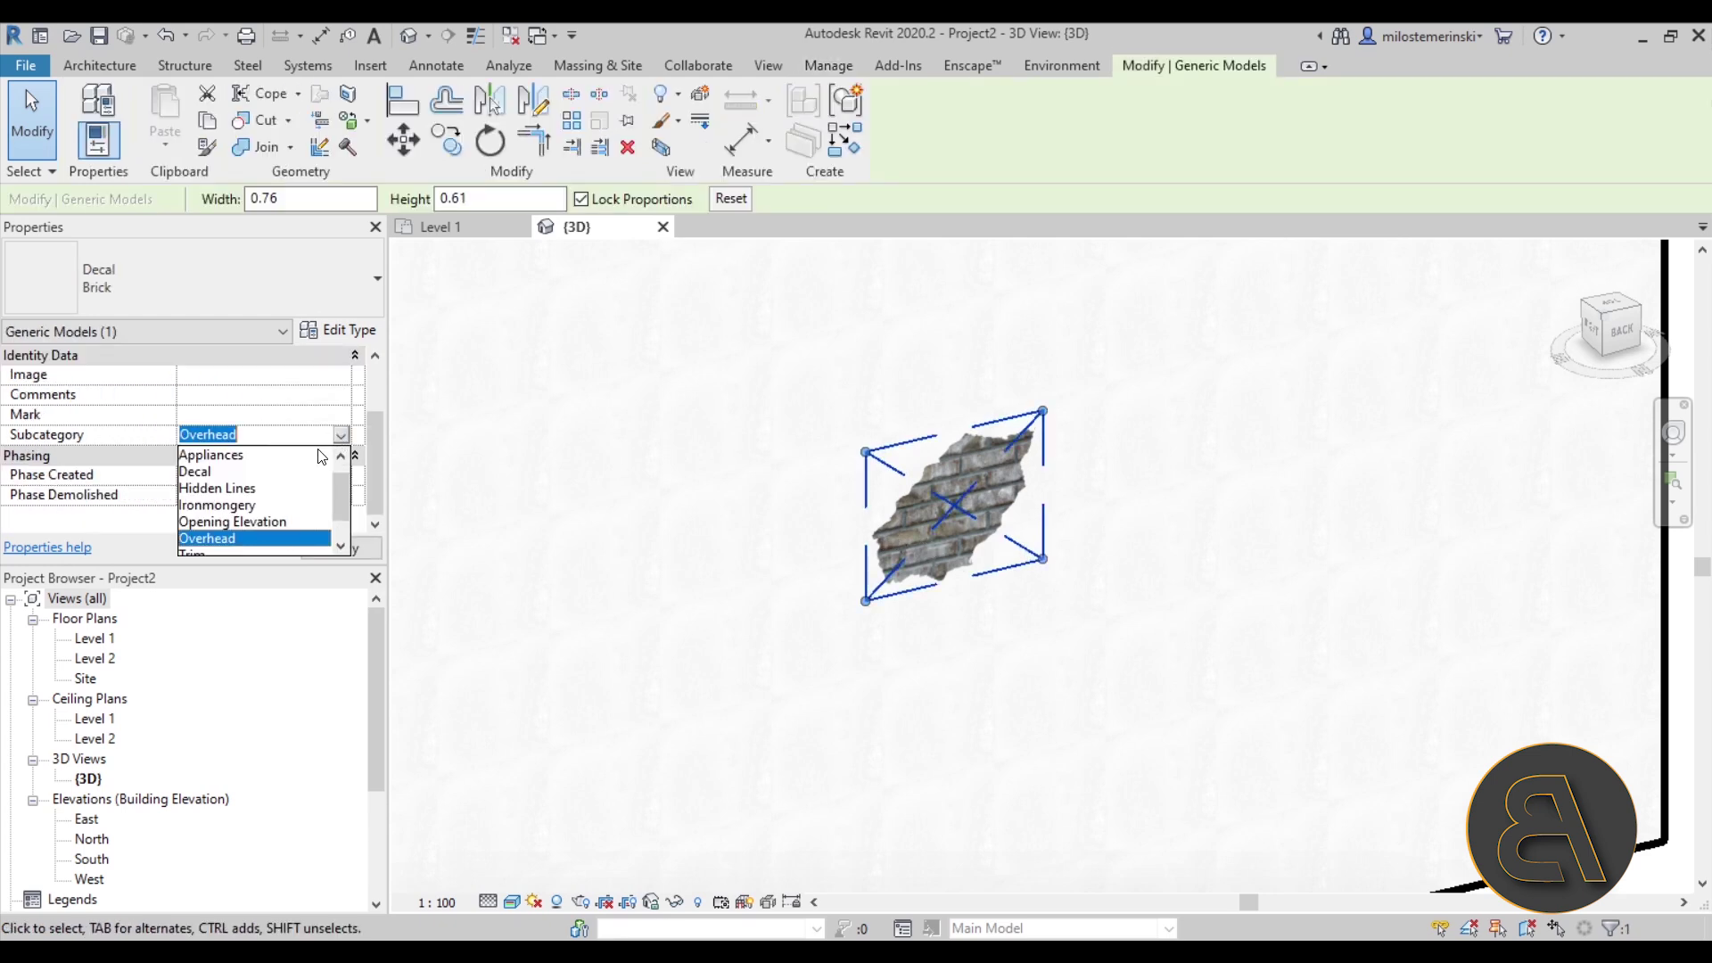
click(204, 472)
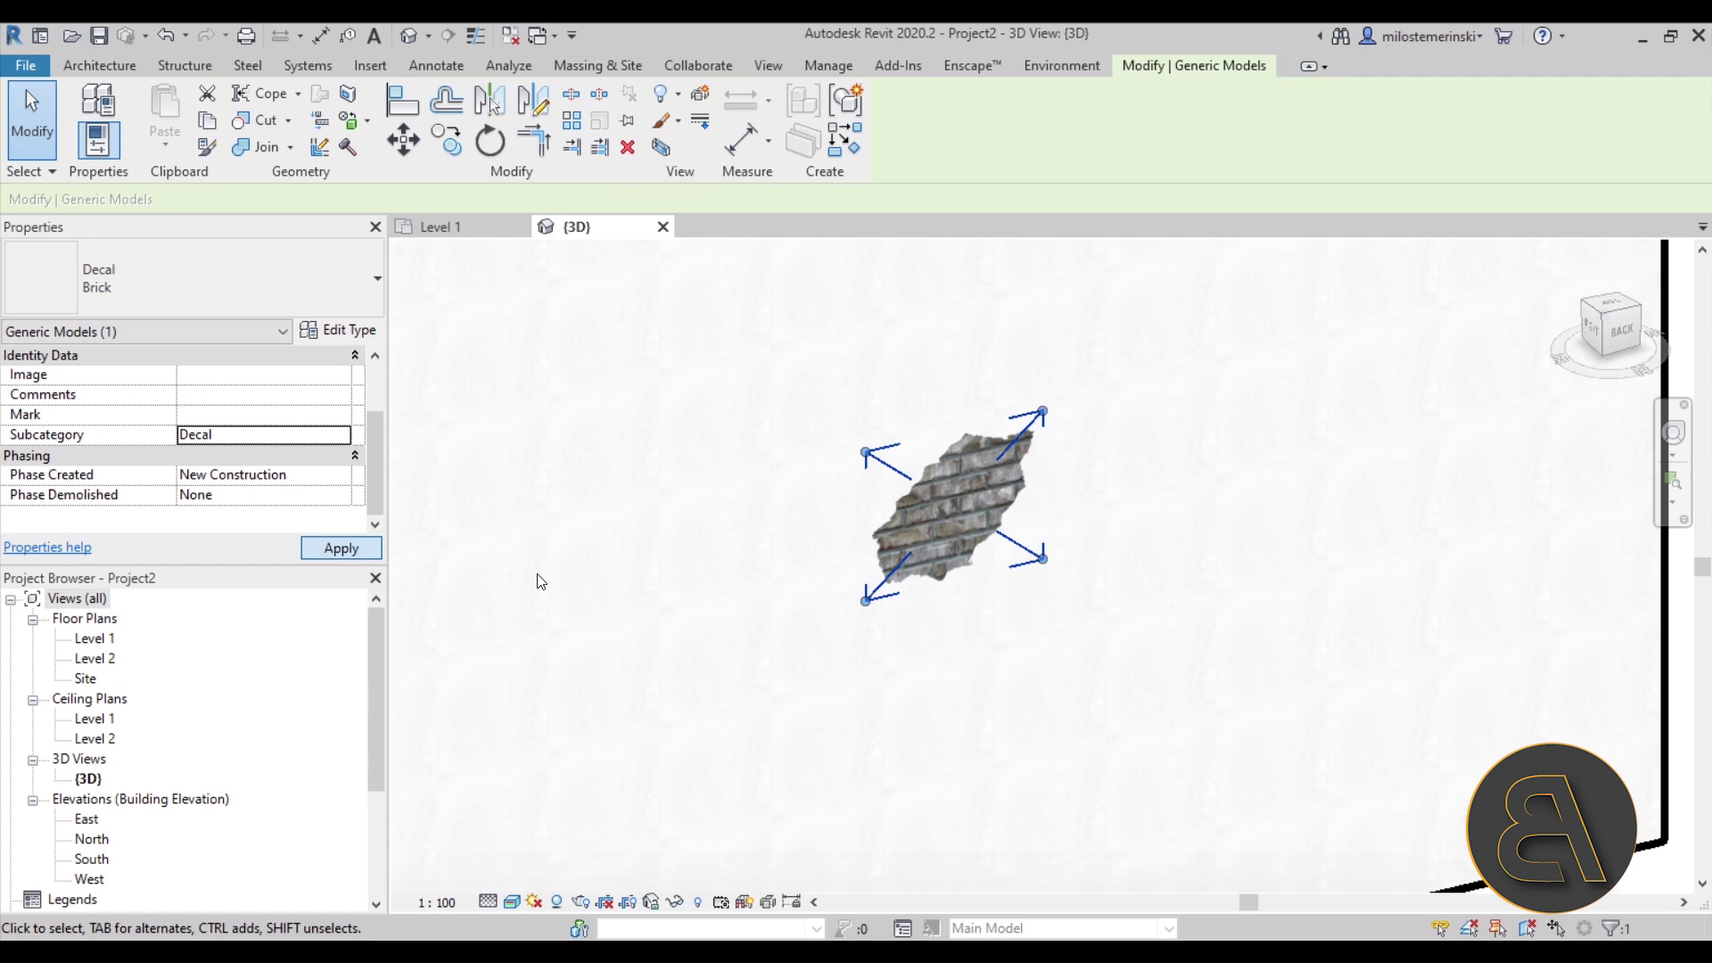
click(821, 645)
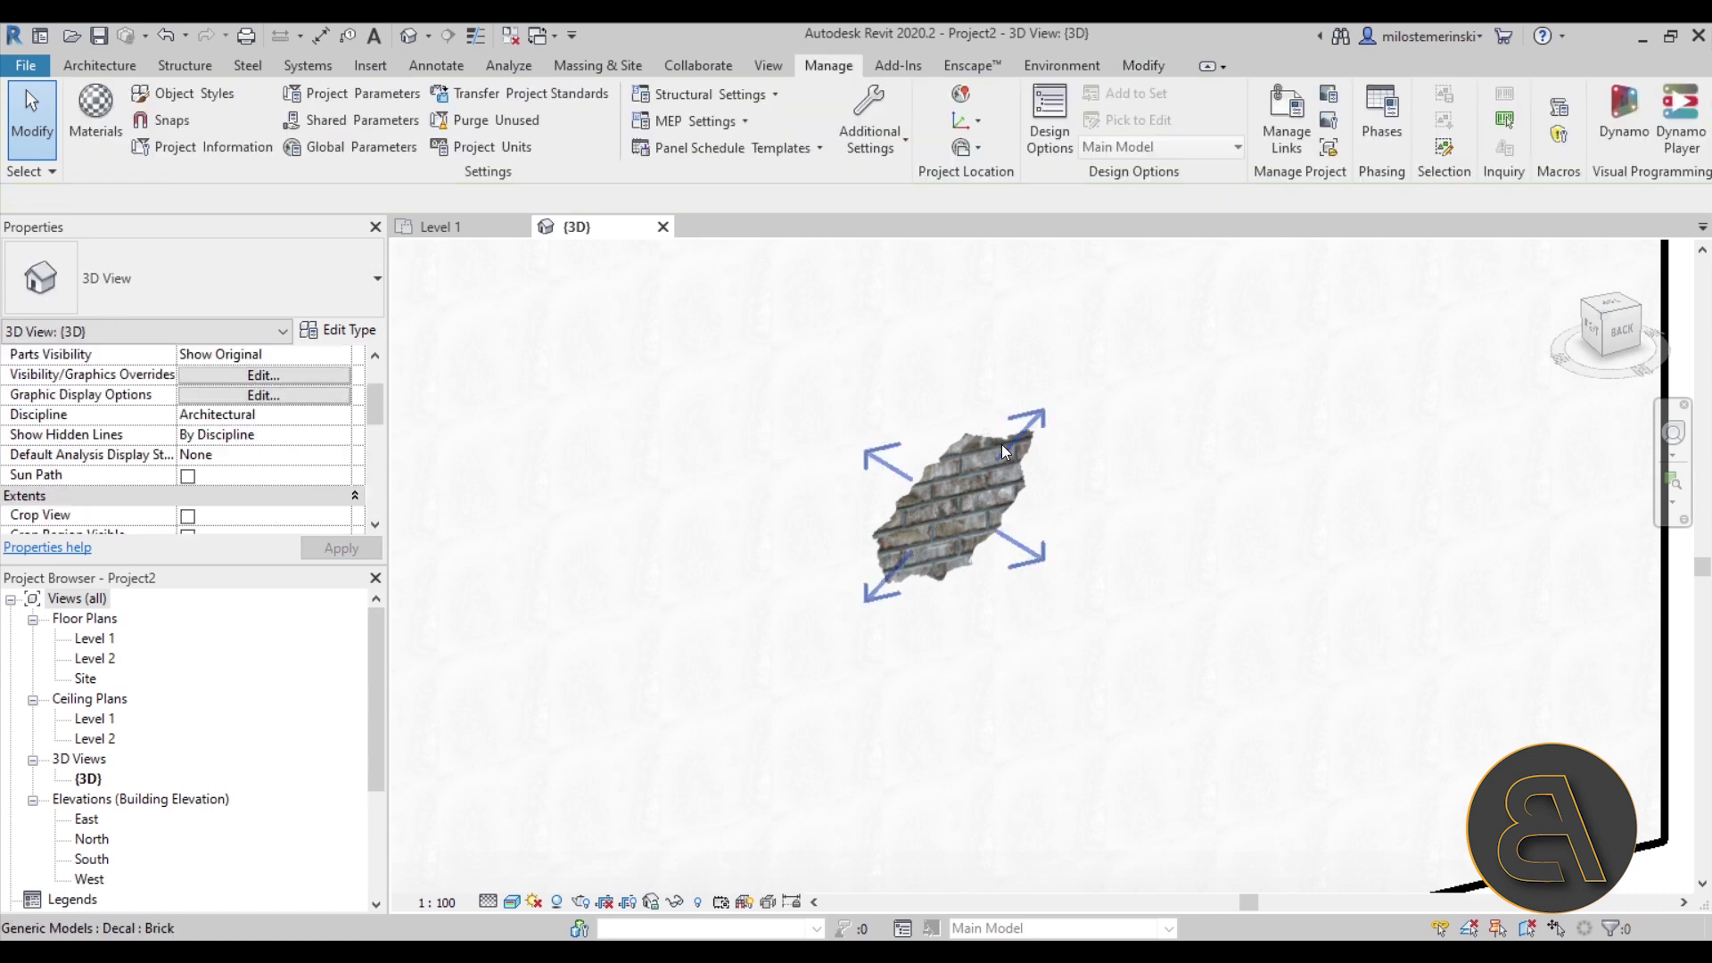
scroll(1034, 464, up, 2)
scroll(1125, 535, down, 2)
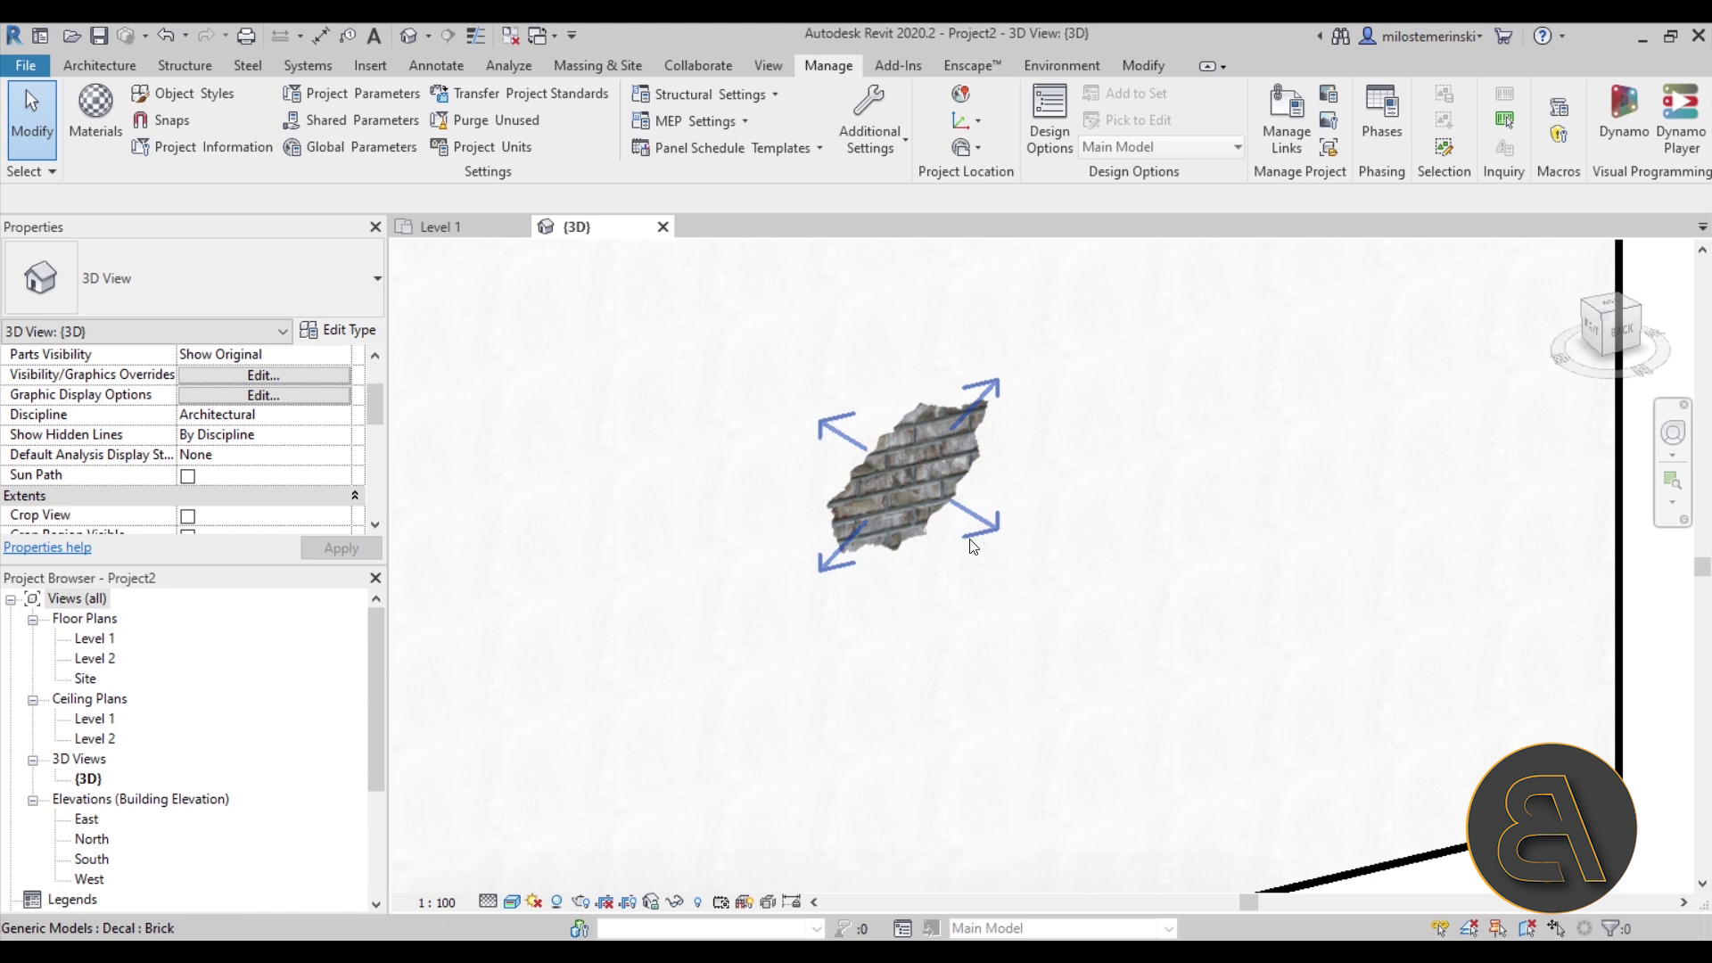
Step: Move the brick decal to the wall's lower near corner and enlarge it to about 1.07 by 0.86
scroll(1008, 470, down, 3)
drag(921, 497, 757, 580)
drag(900, 492, 660, 704)
drag(724, 626, 883, 634)
key(Escape)
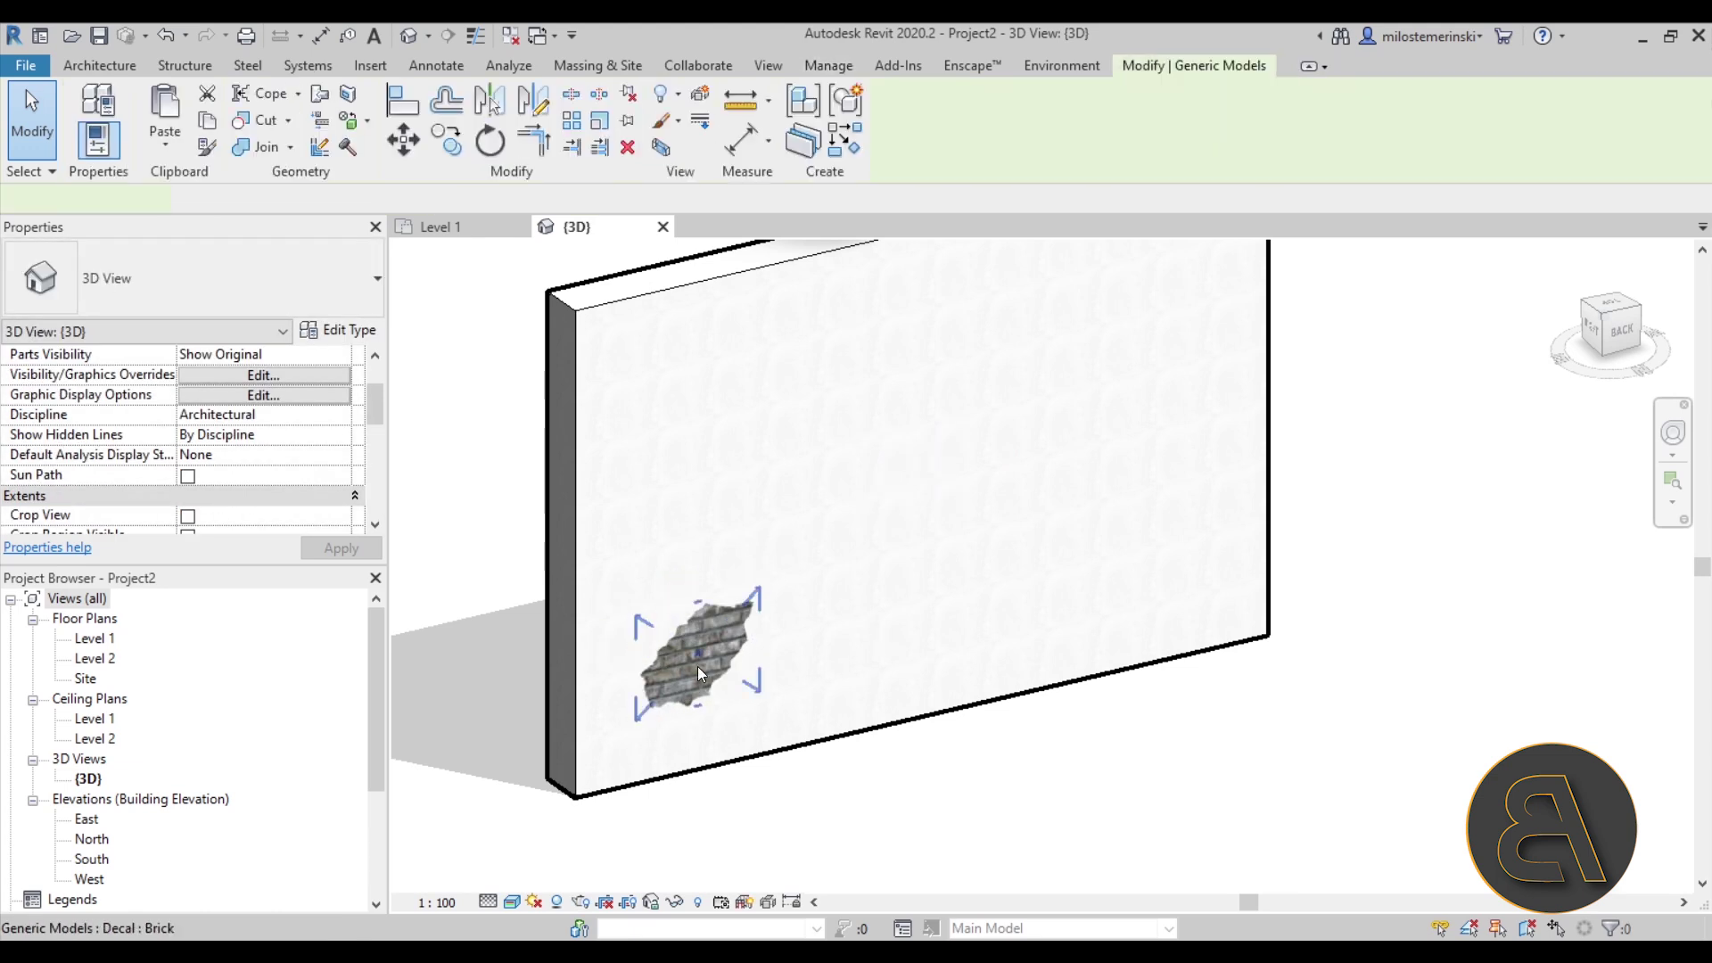
Step: Unlock the brick decal's proportions and stretch it along the wall to a width of about 3.53
click(697, 666)
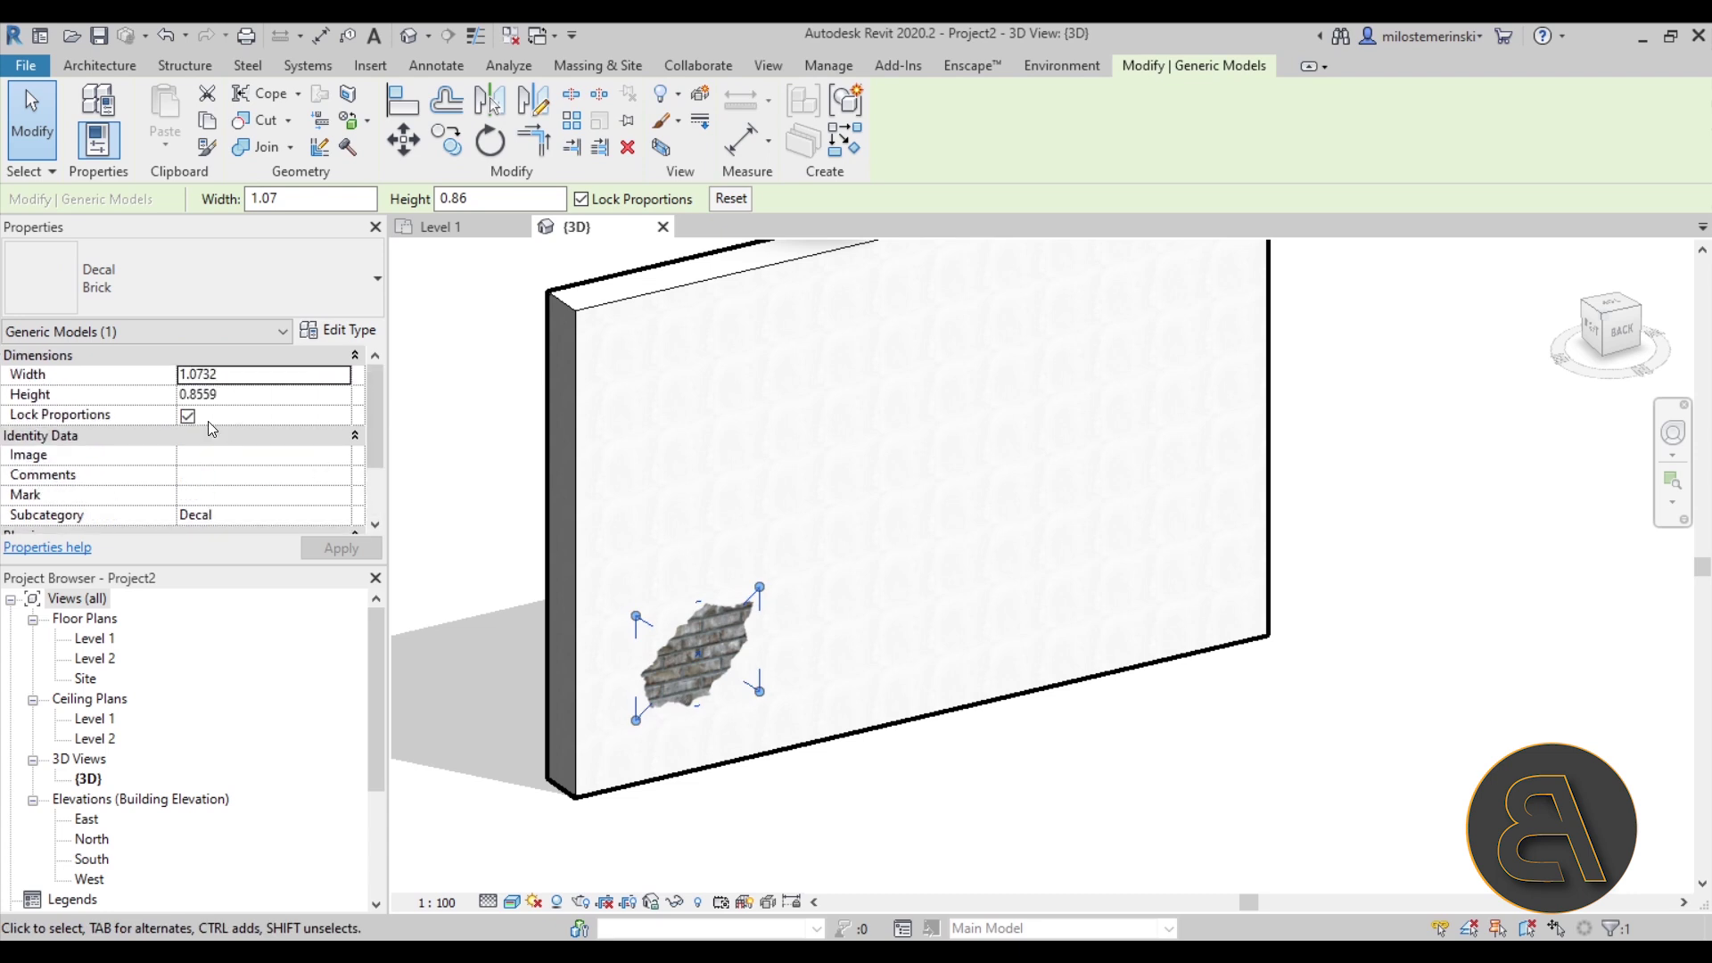
click(187, 416)
drag(759, 588, 1061, 524)
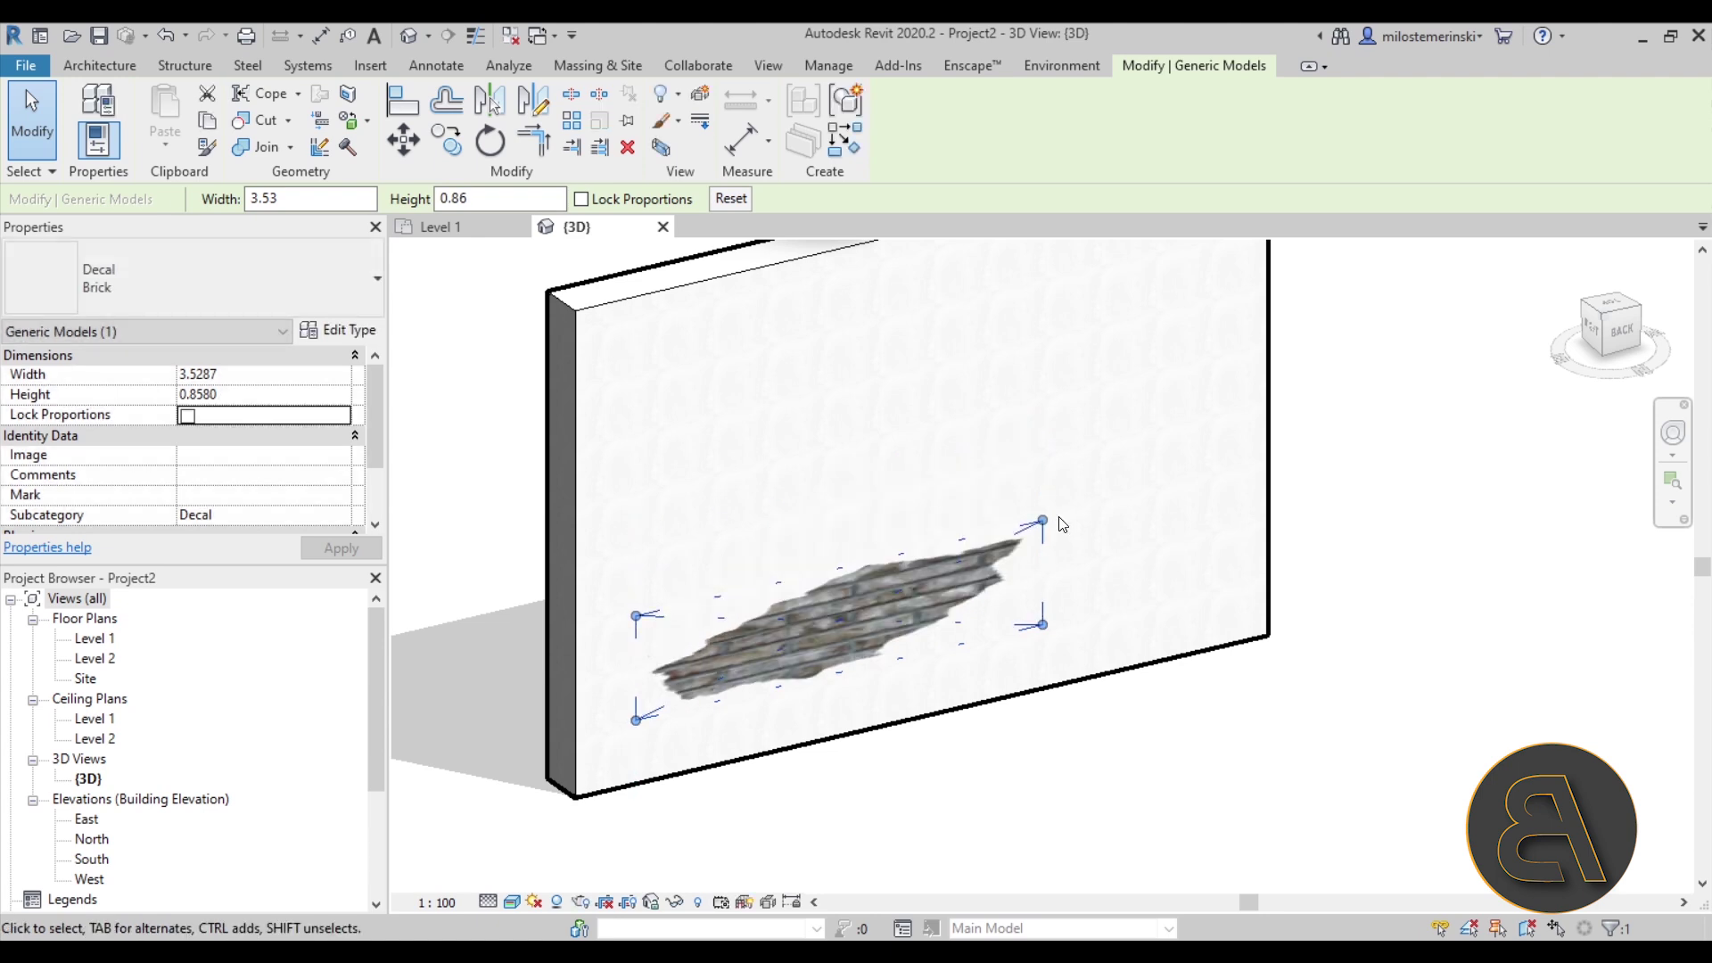
Step: Reset the brick decal to its default size and proportions
click(724, 199)
key(Escape)
click(710, 658)
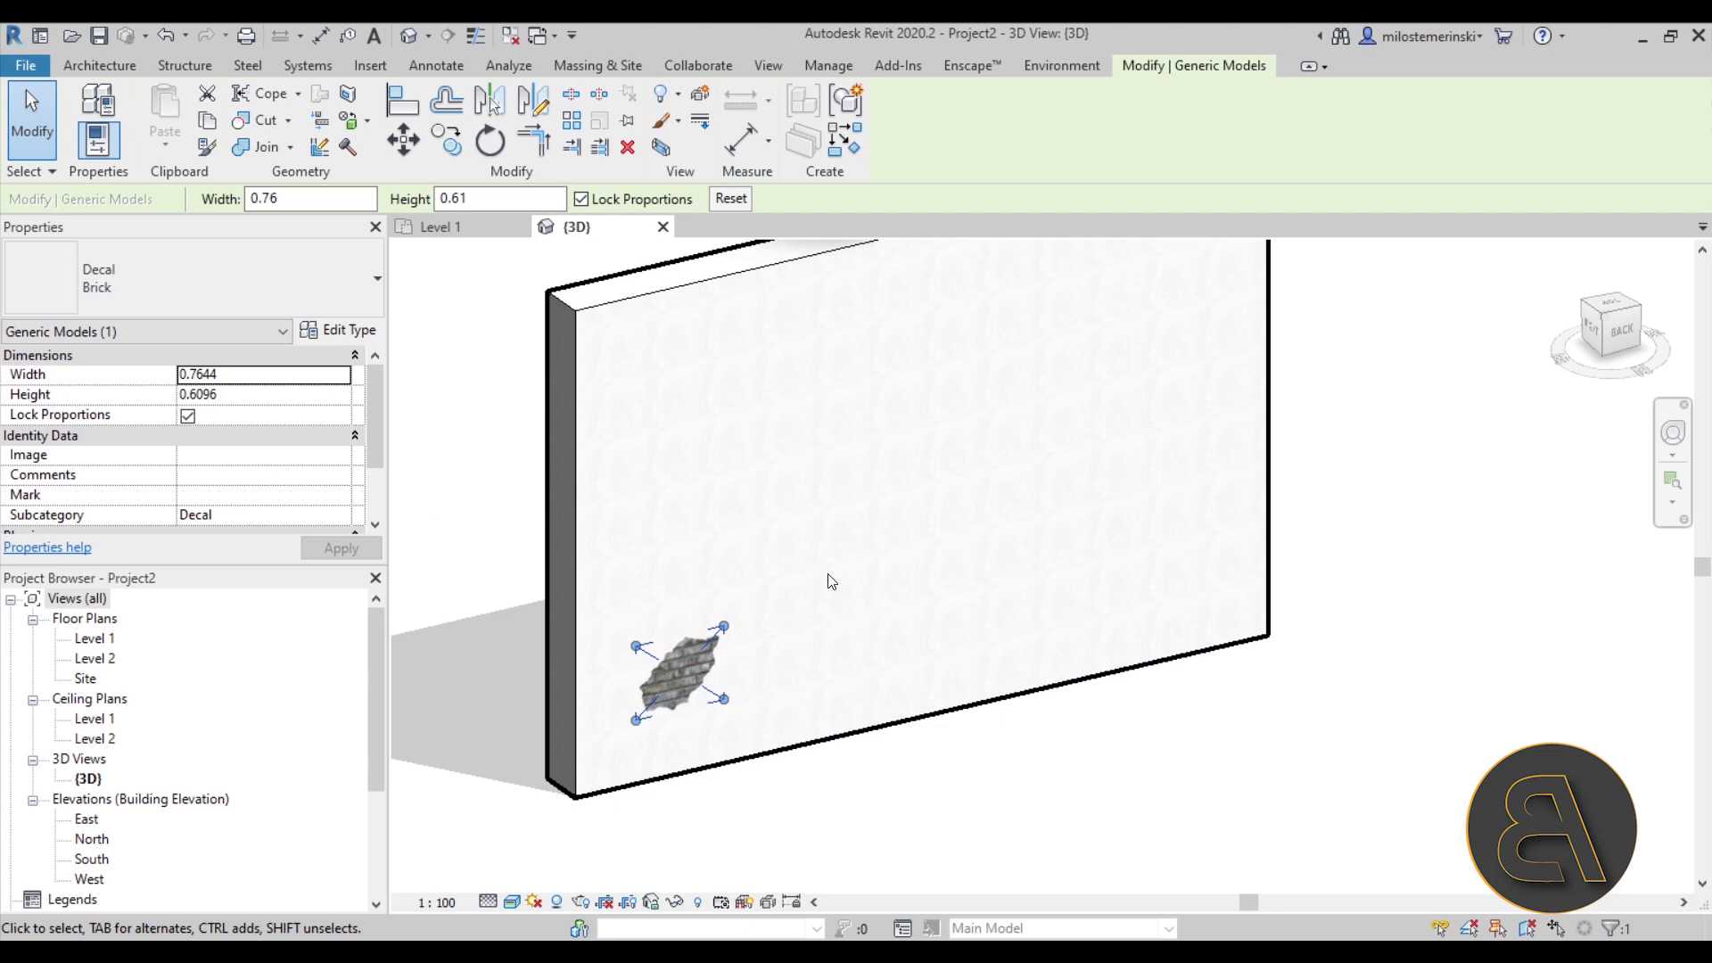
key(Escape)
Step: Start placing a new decal and duplicate the Brick decal type under the name Corner
scroll(918, 546, down, 1)
middle_drag(918, 547, 714, 588)
scroll(714, 588, down, 1)
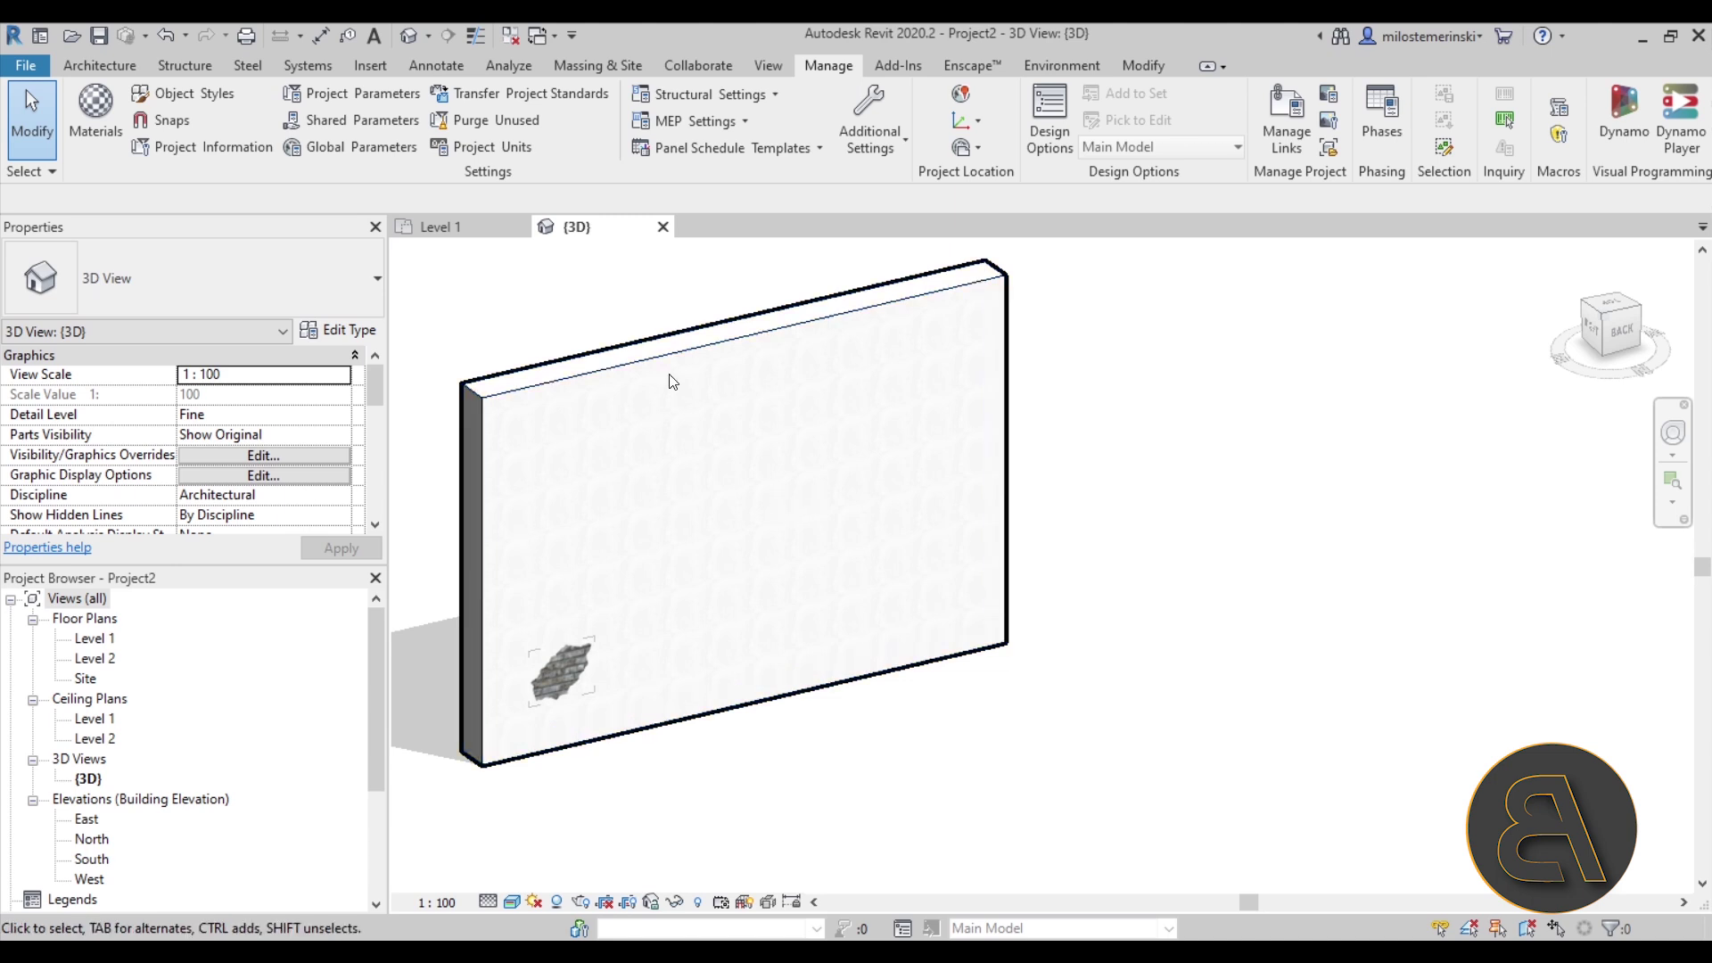
click(364, 66)
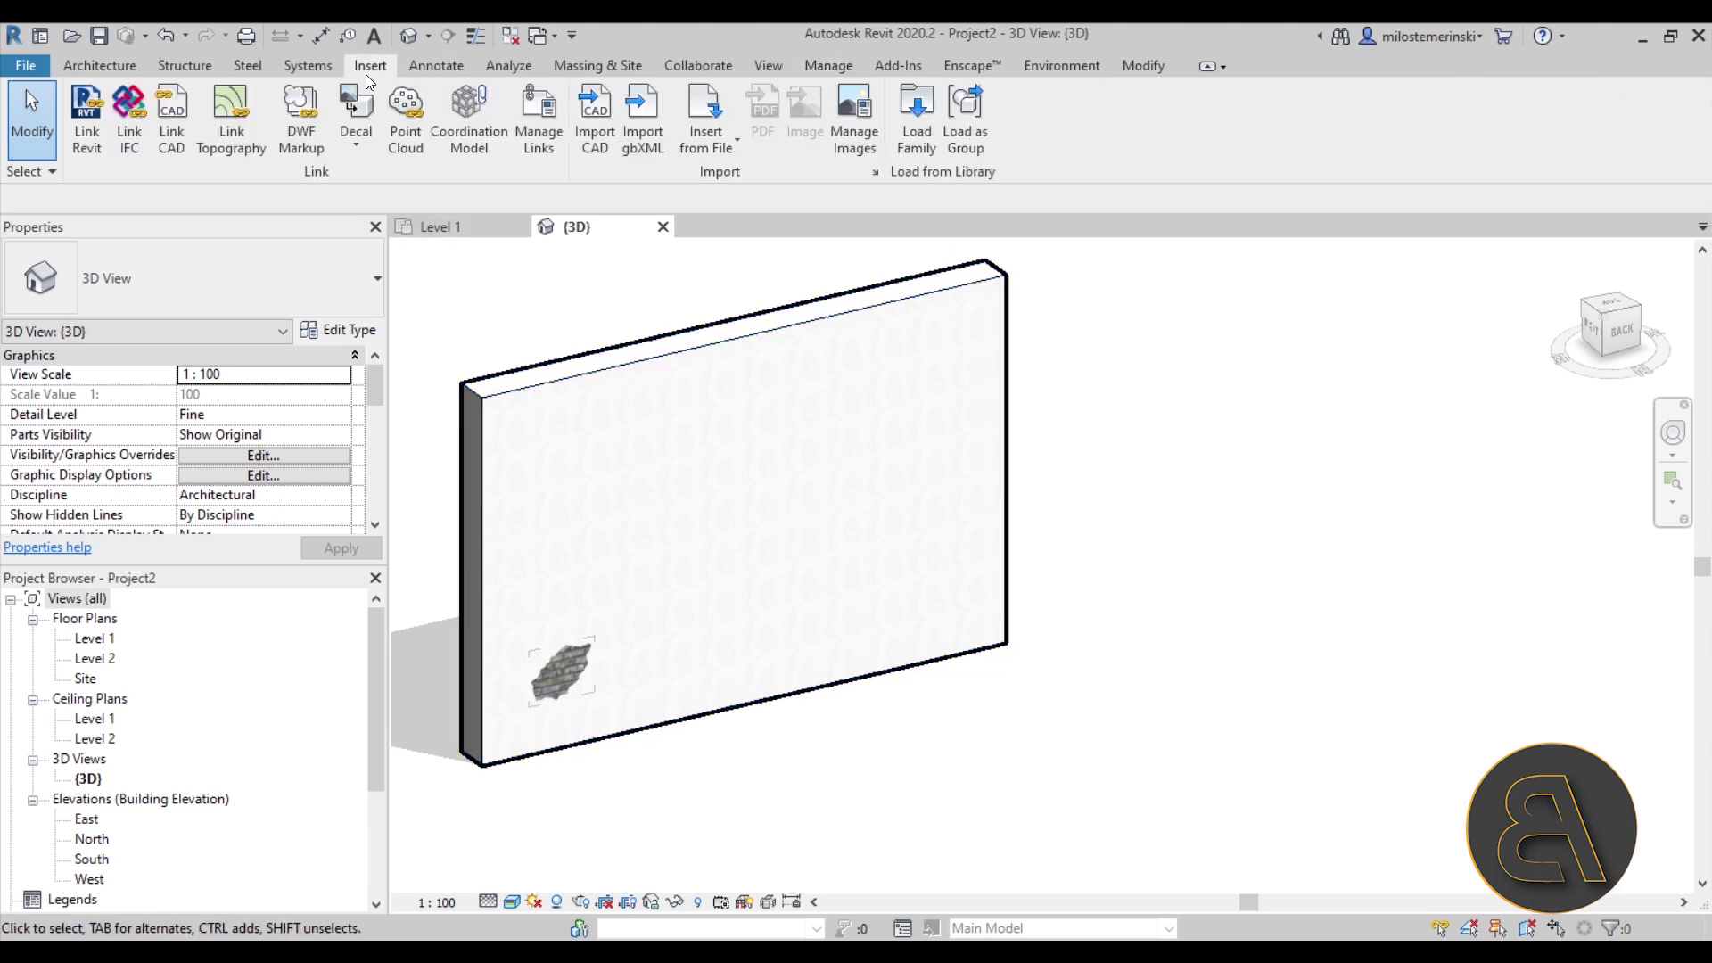
click(357, 105)
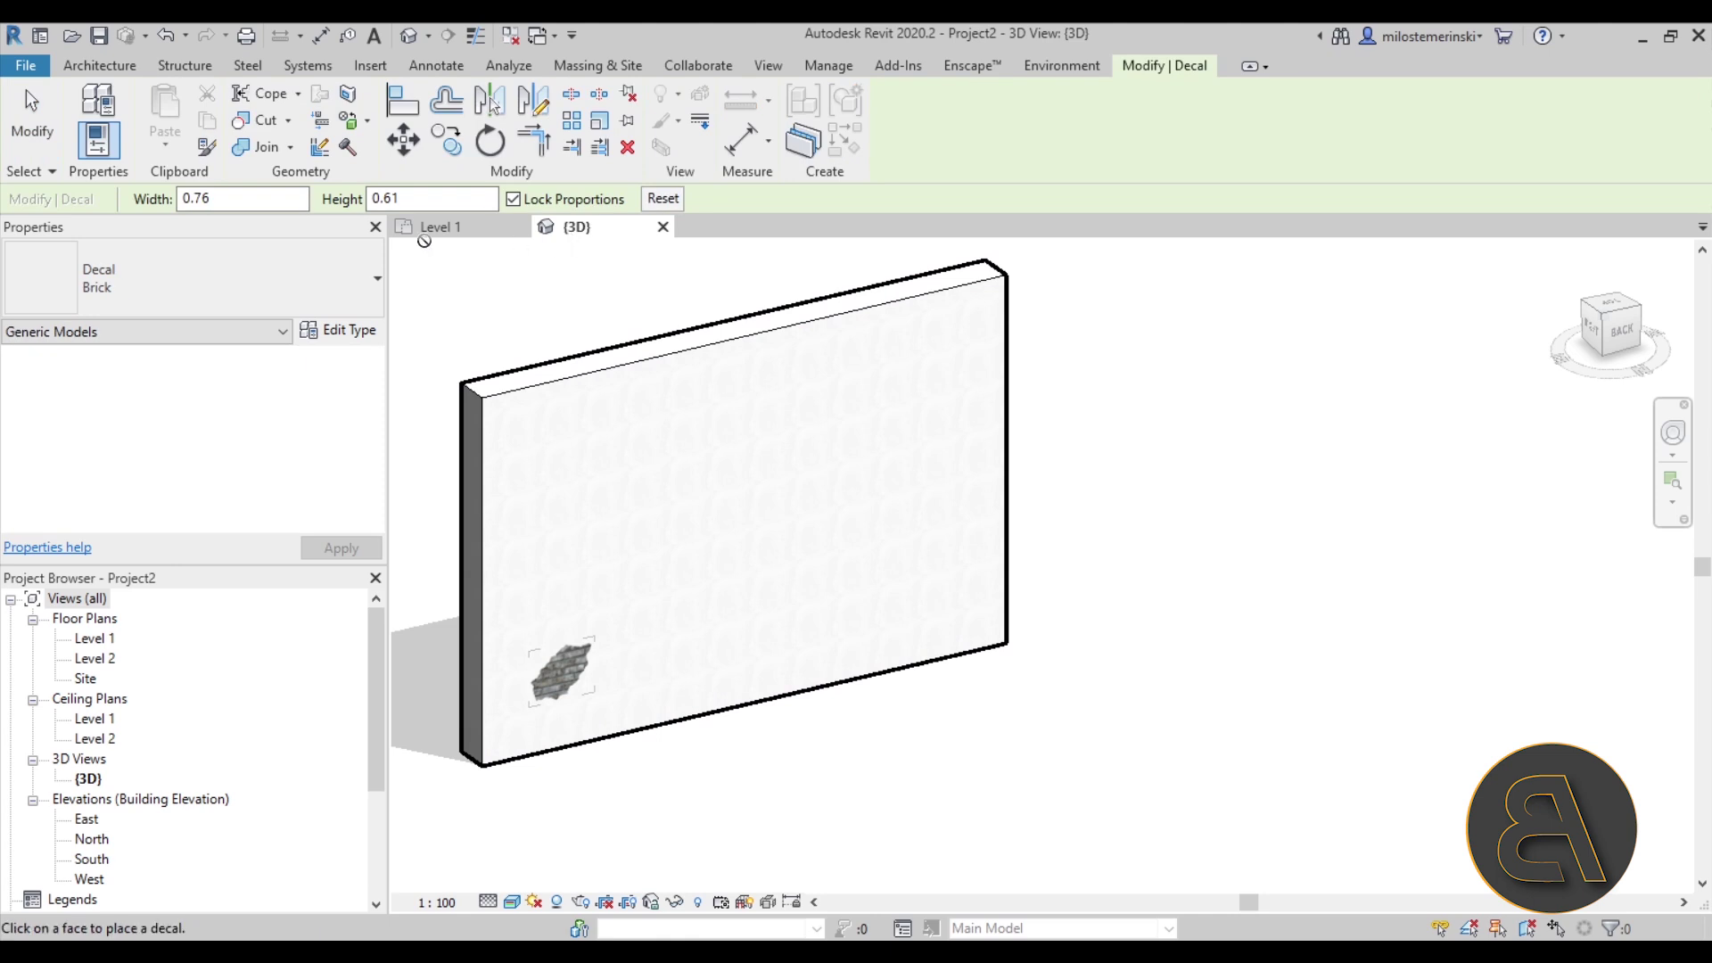
click(349, 331)
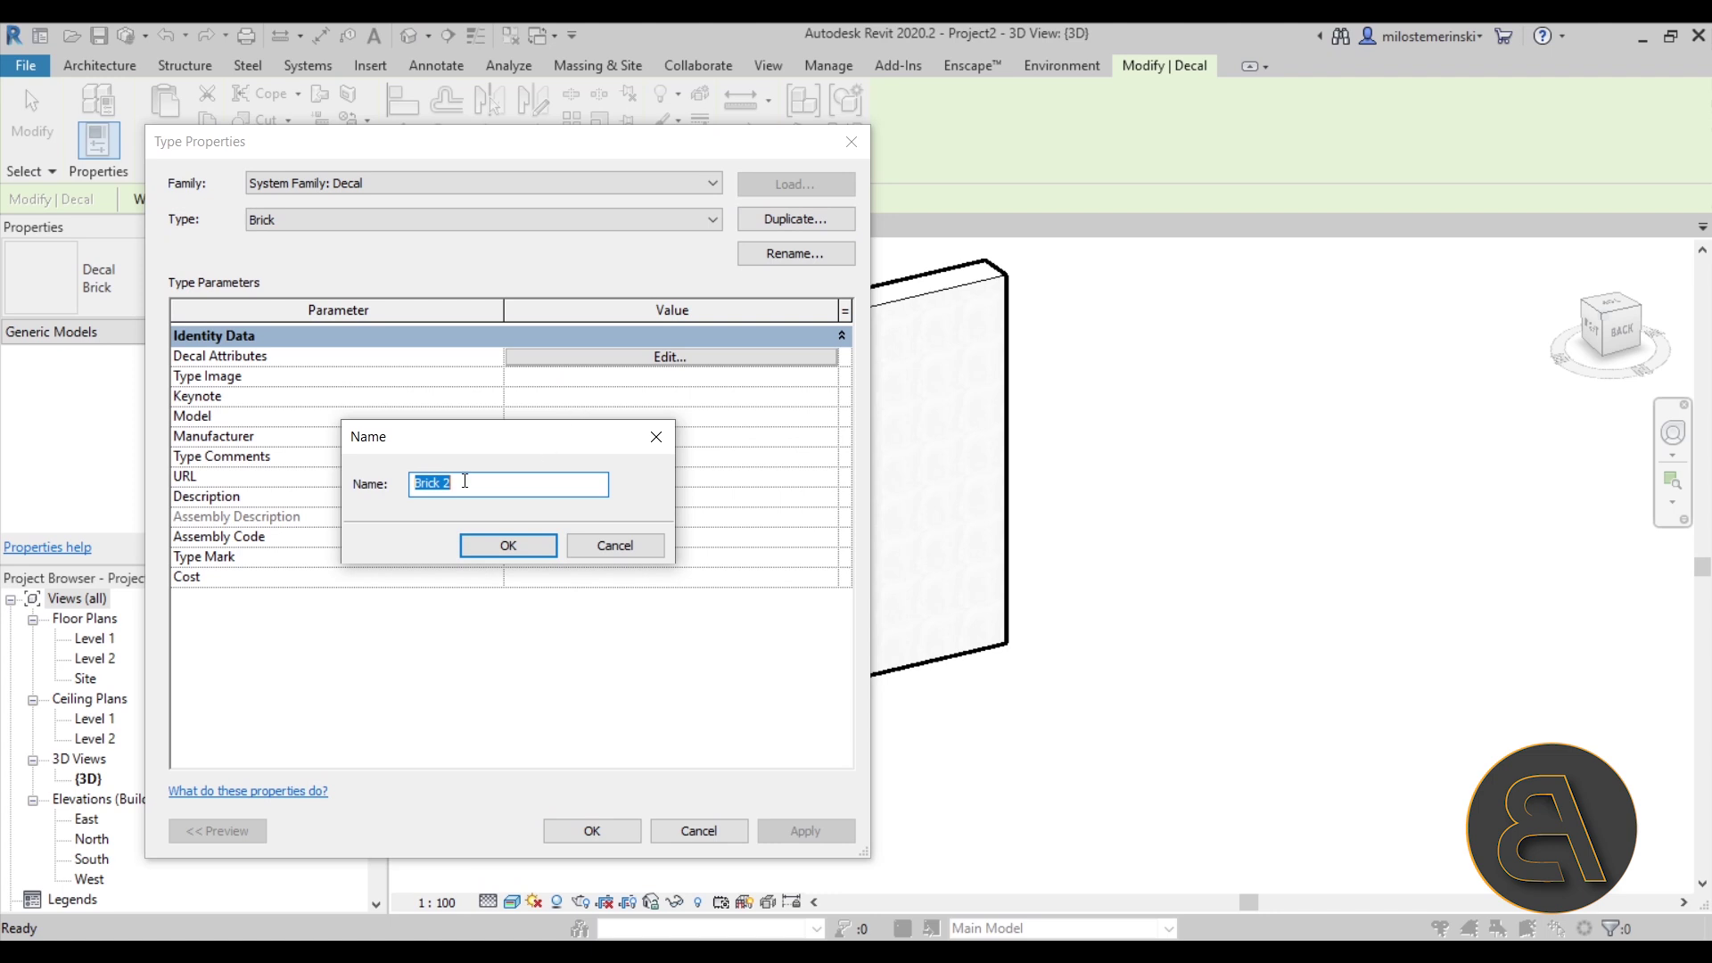
text(C)
key(Return)
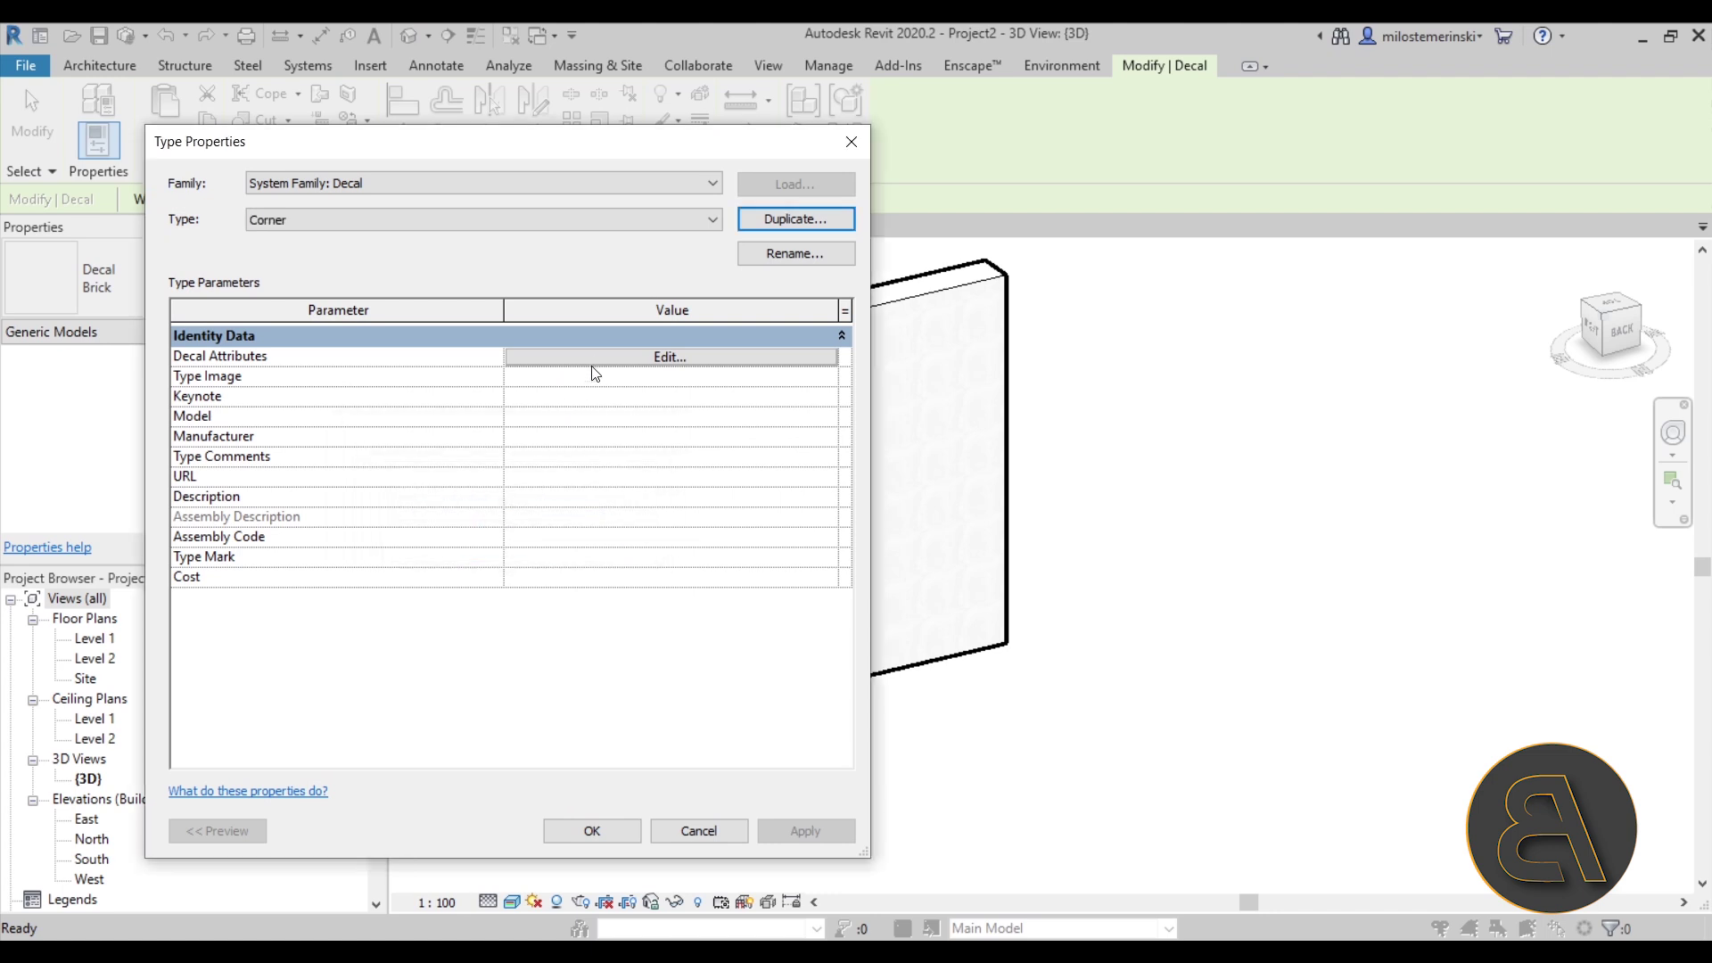
Step: Use Corner.jpg as the Corner decal's source image and set its bump pattern to None
click(592, 361)
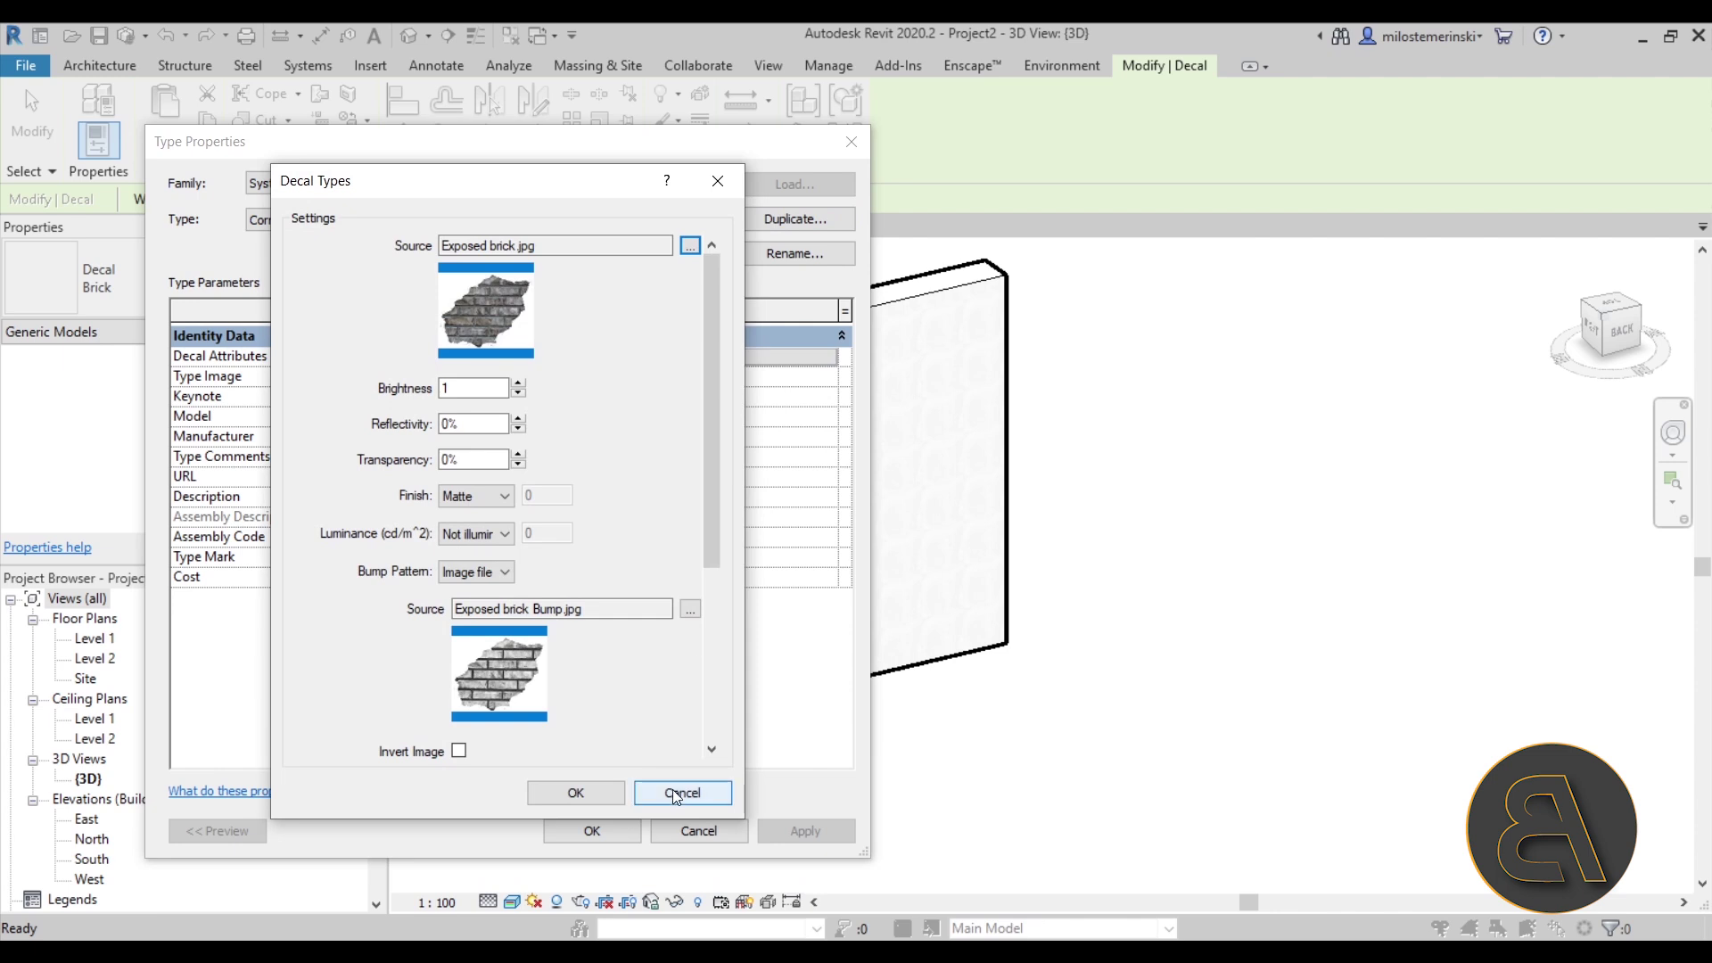
mouse_move(541, 189)
mouse_down()
mouse_move(1092, 195)
mouse_move(529, 192)
mouse_up()
click(678, 247)
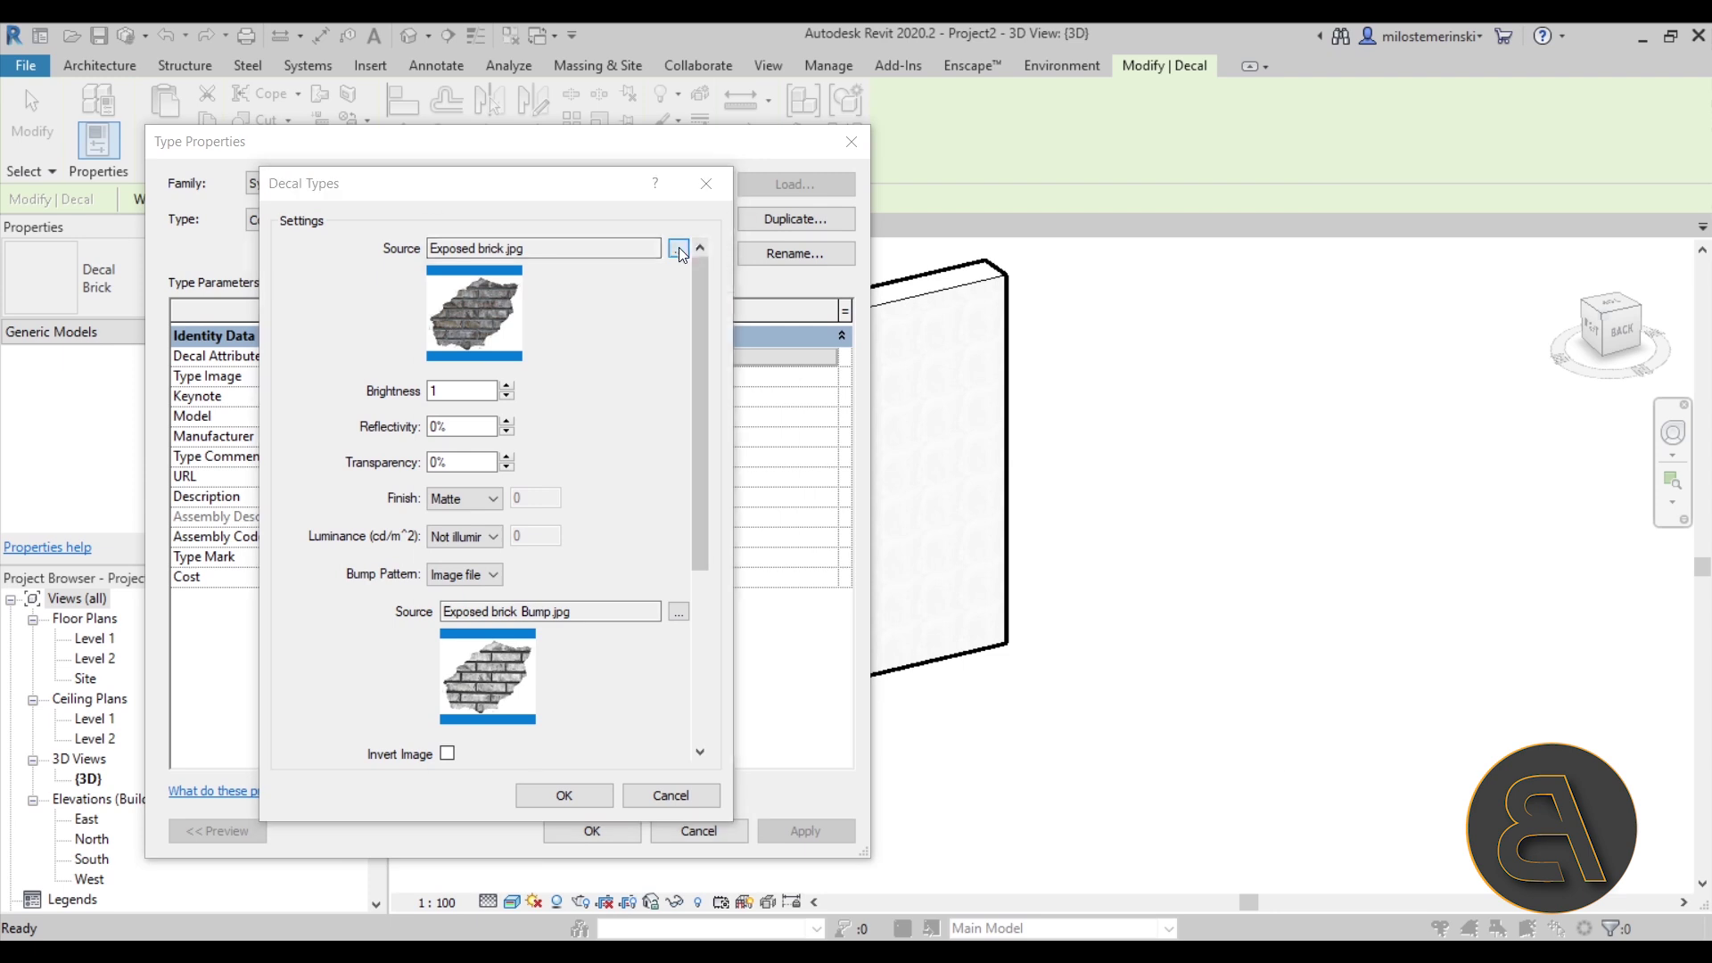
click(696, 361)
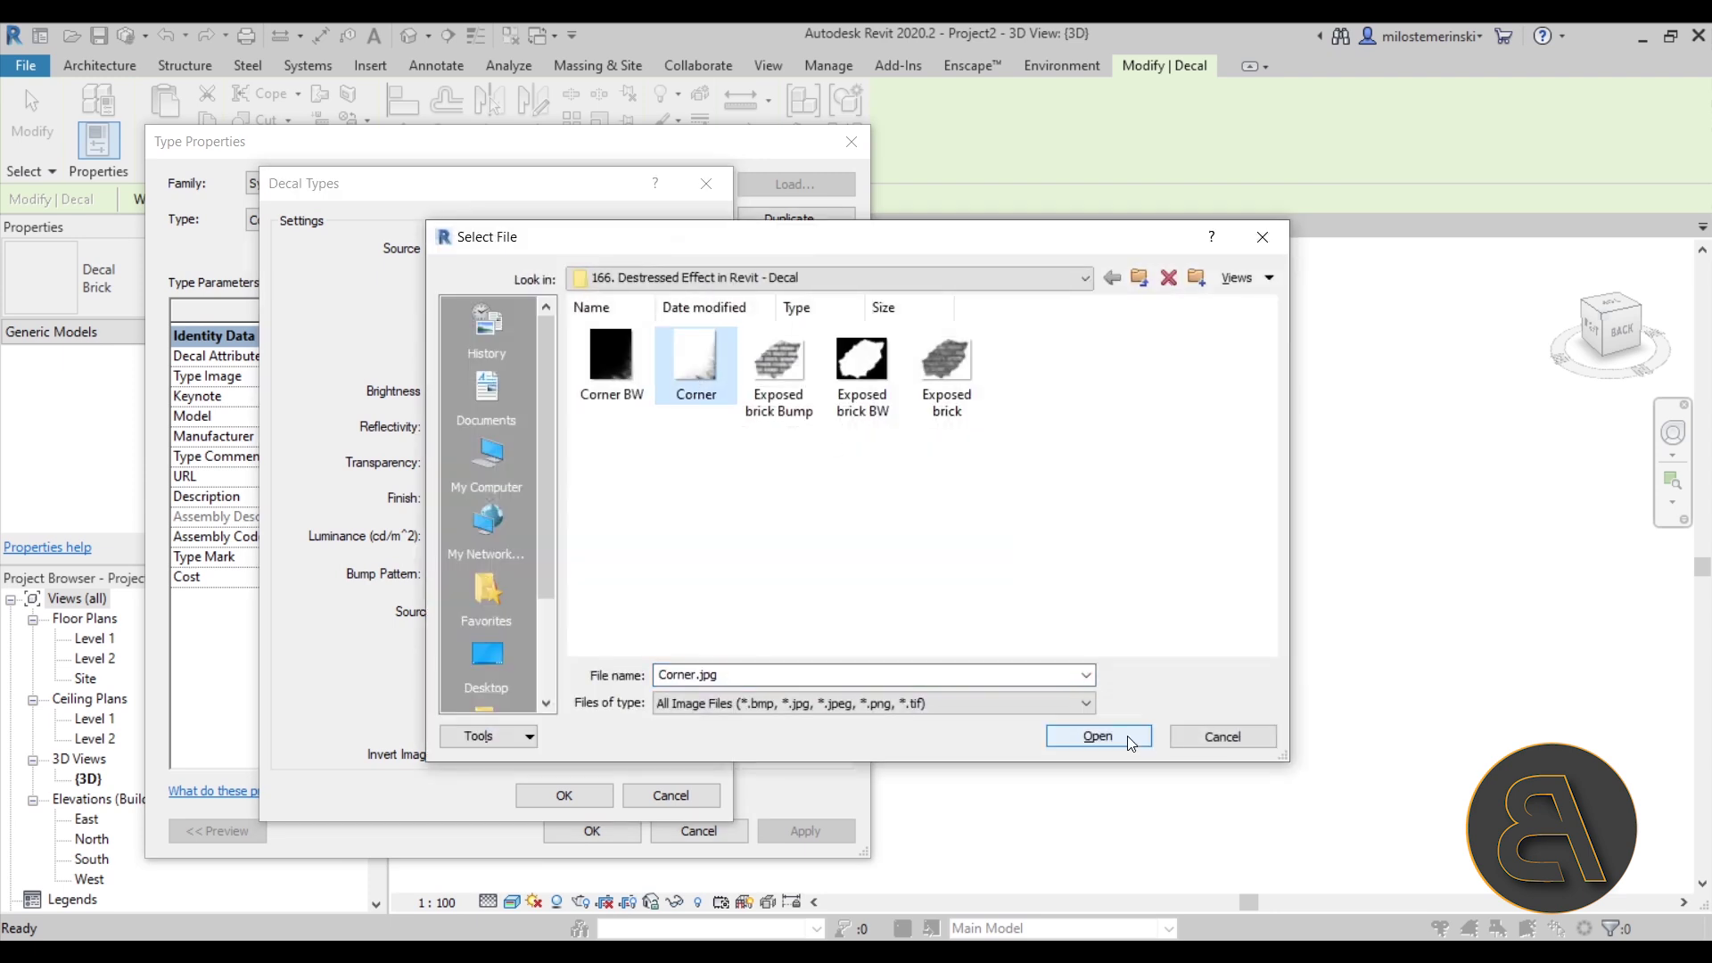
click(1098, 735)
click(484, 576)
click(457, 596)
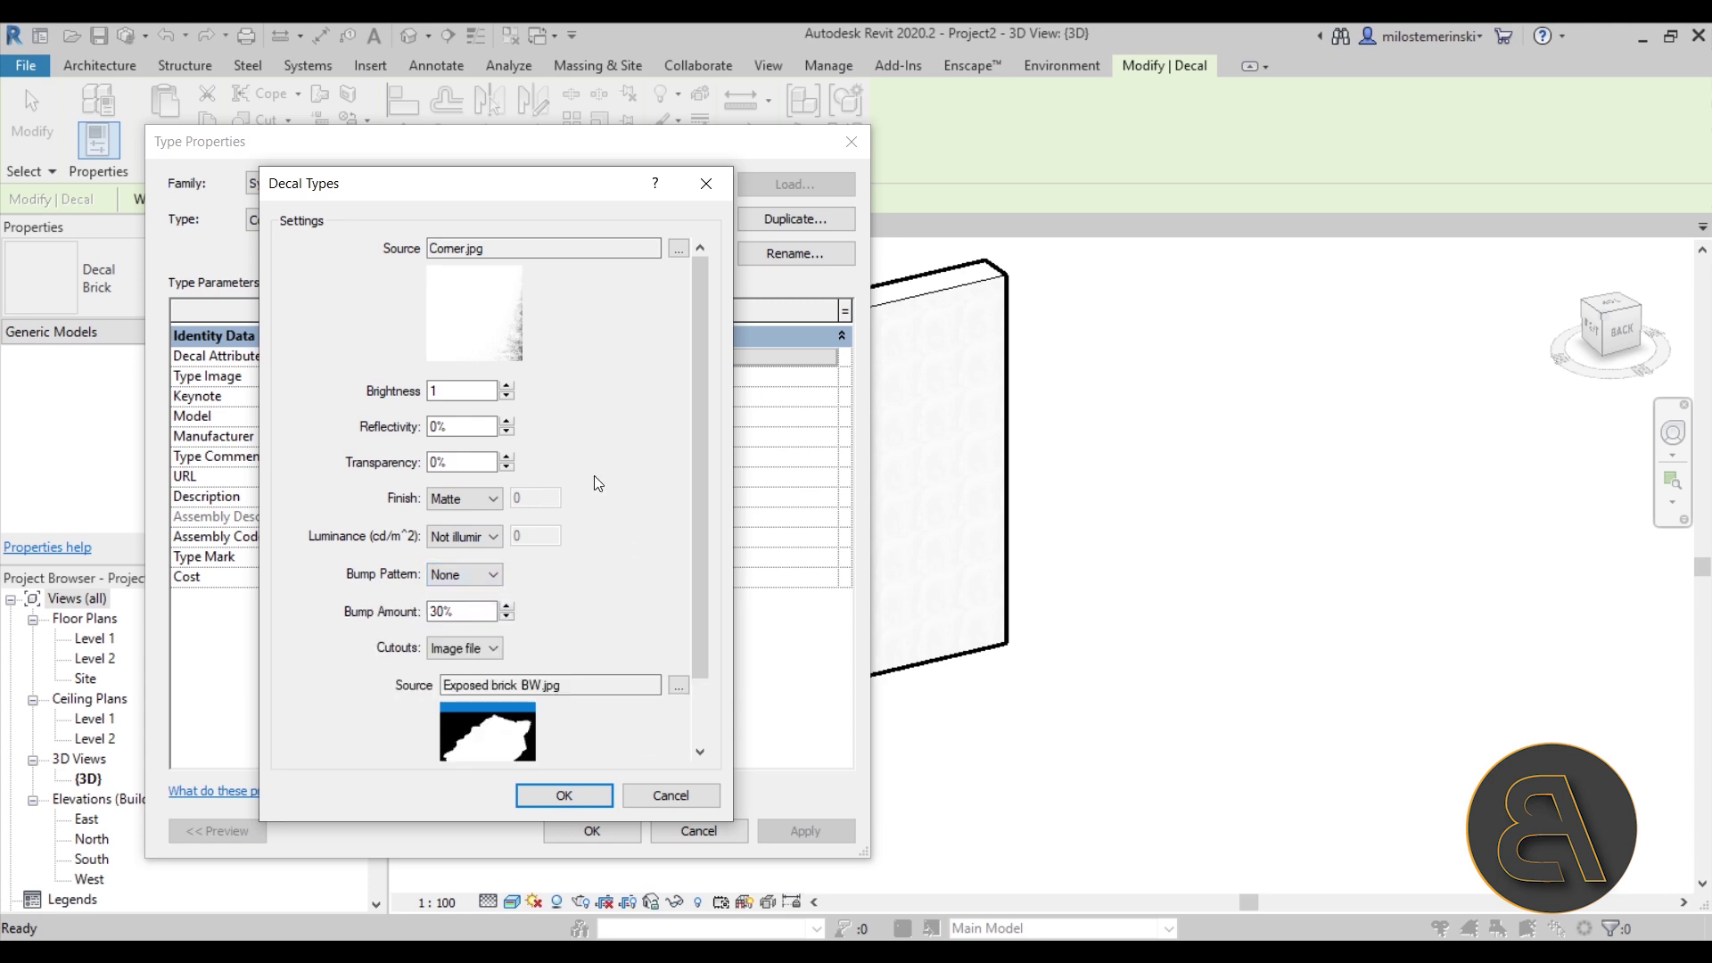
Step: Use Corner BW.jpg as the Corner decal's cutout image and accept the type settings
drag(703, 604, 697, 703)
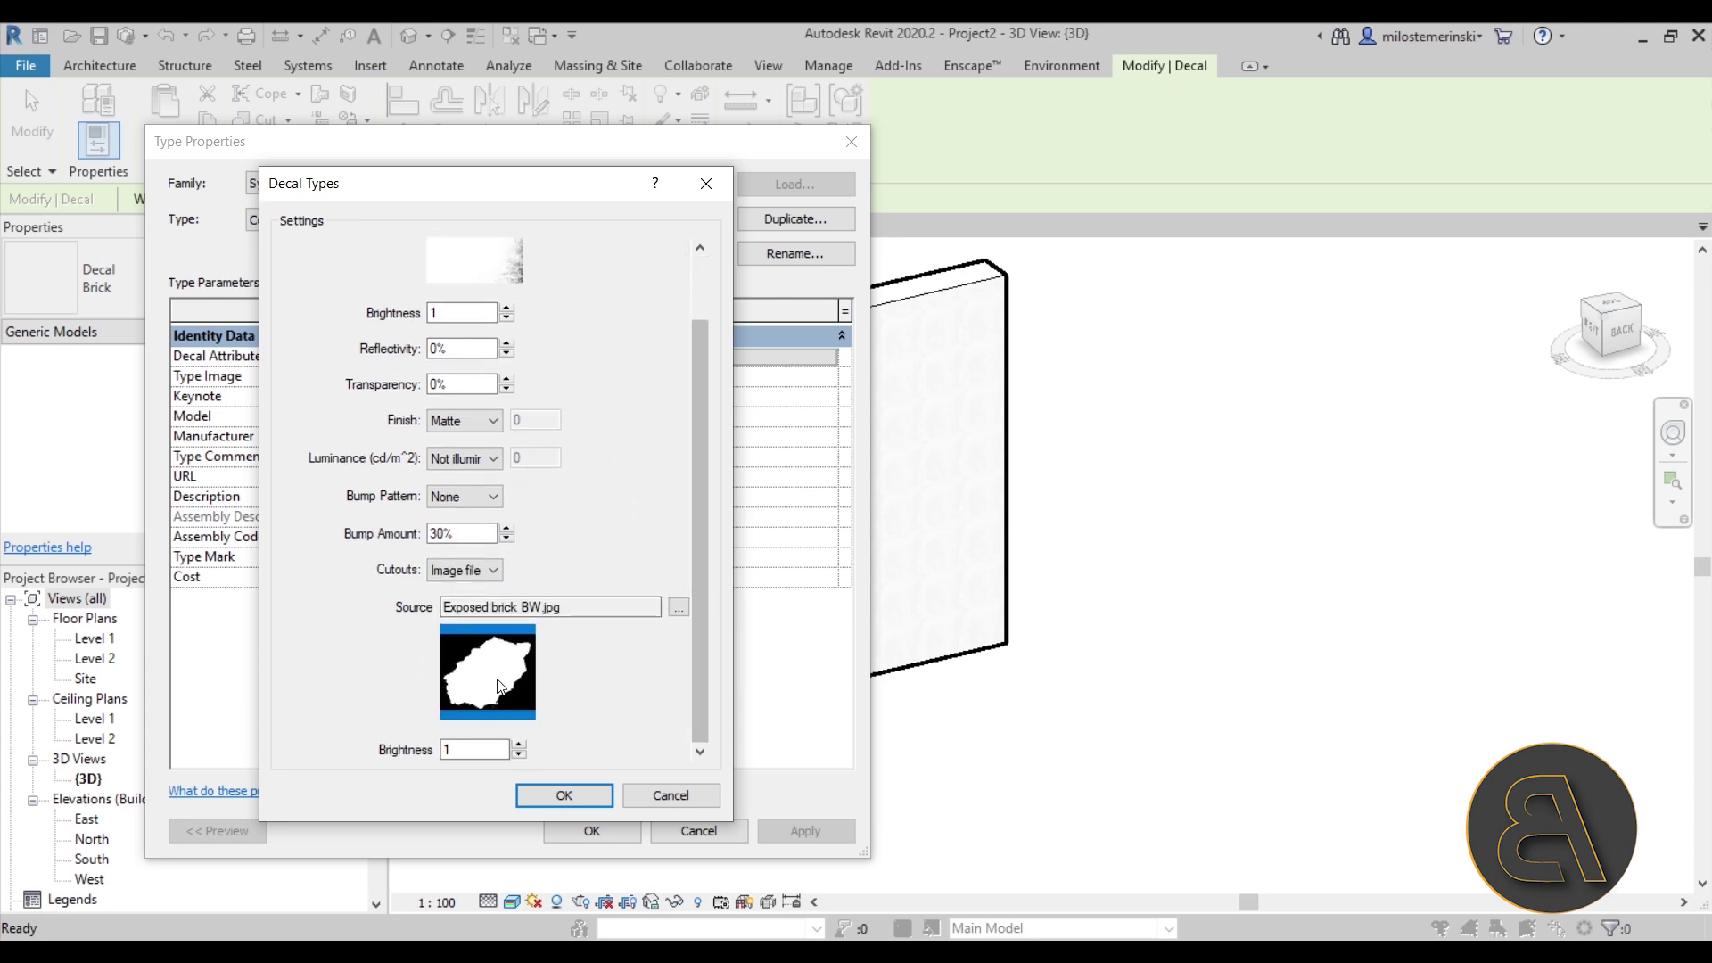
click(677, 608)
click(612, 361)
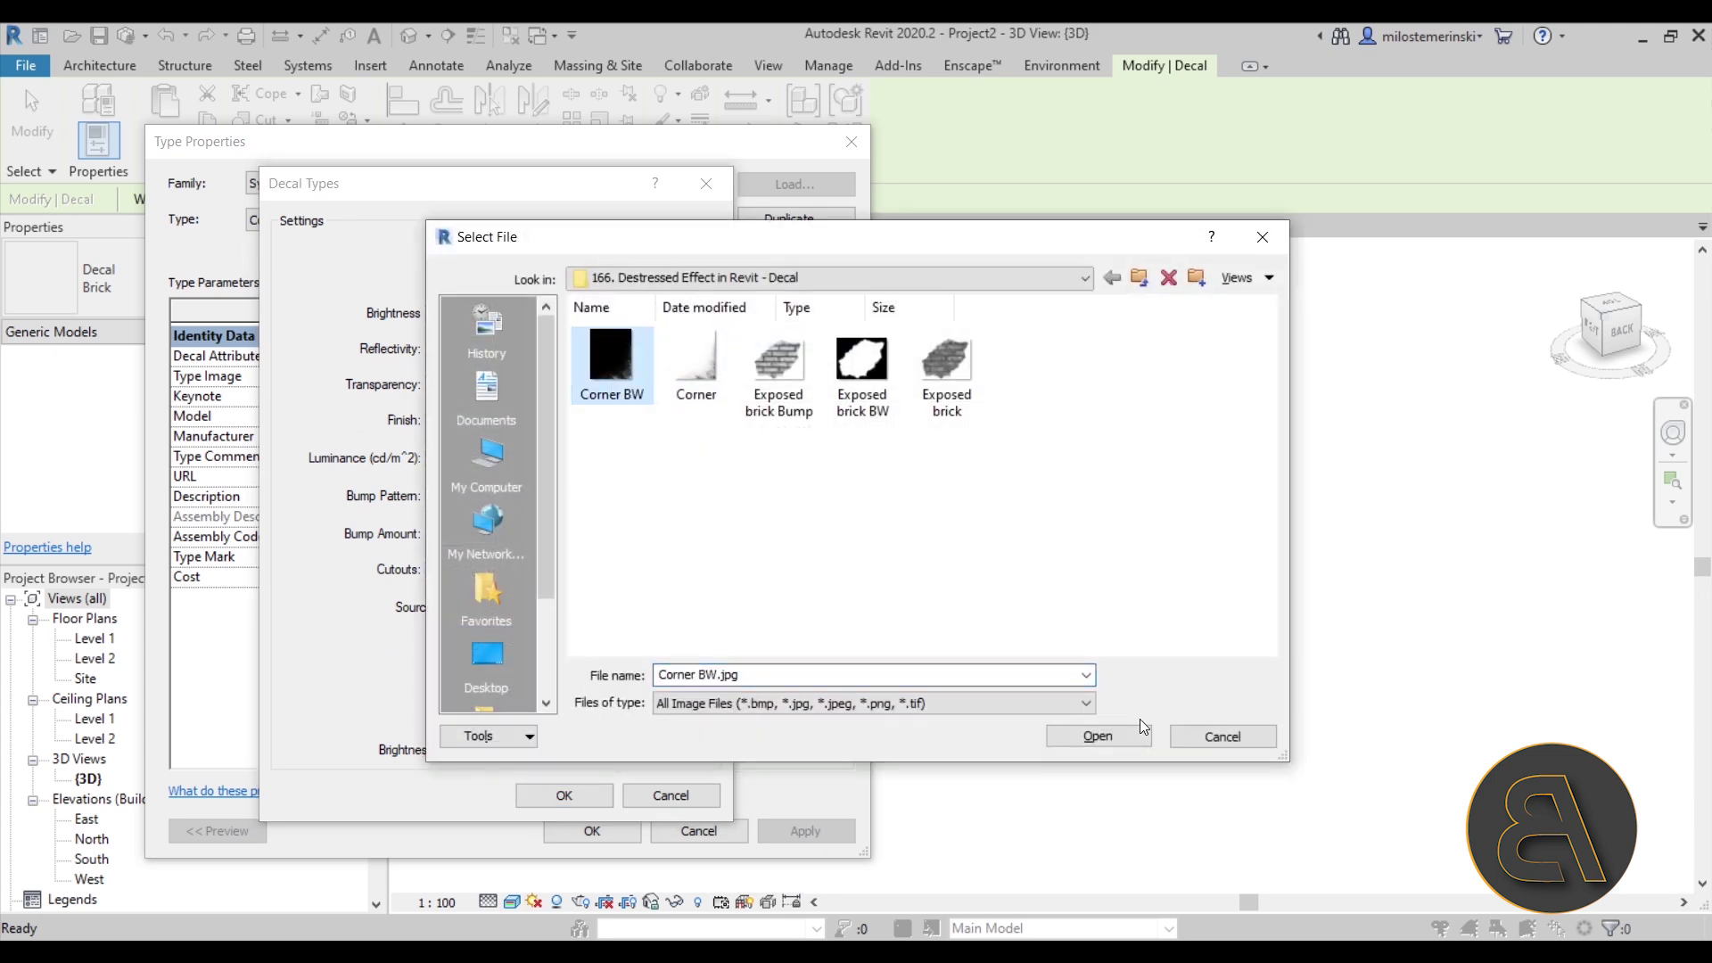
click(1132, 734)
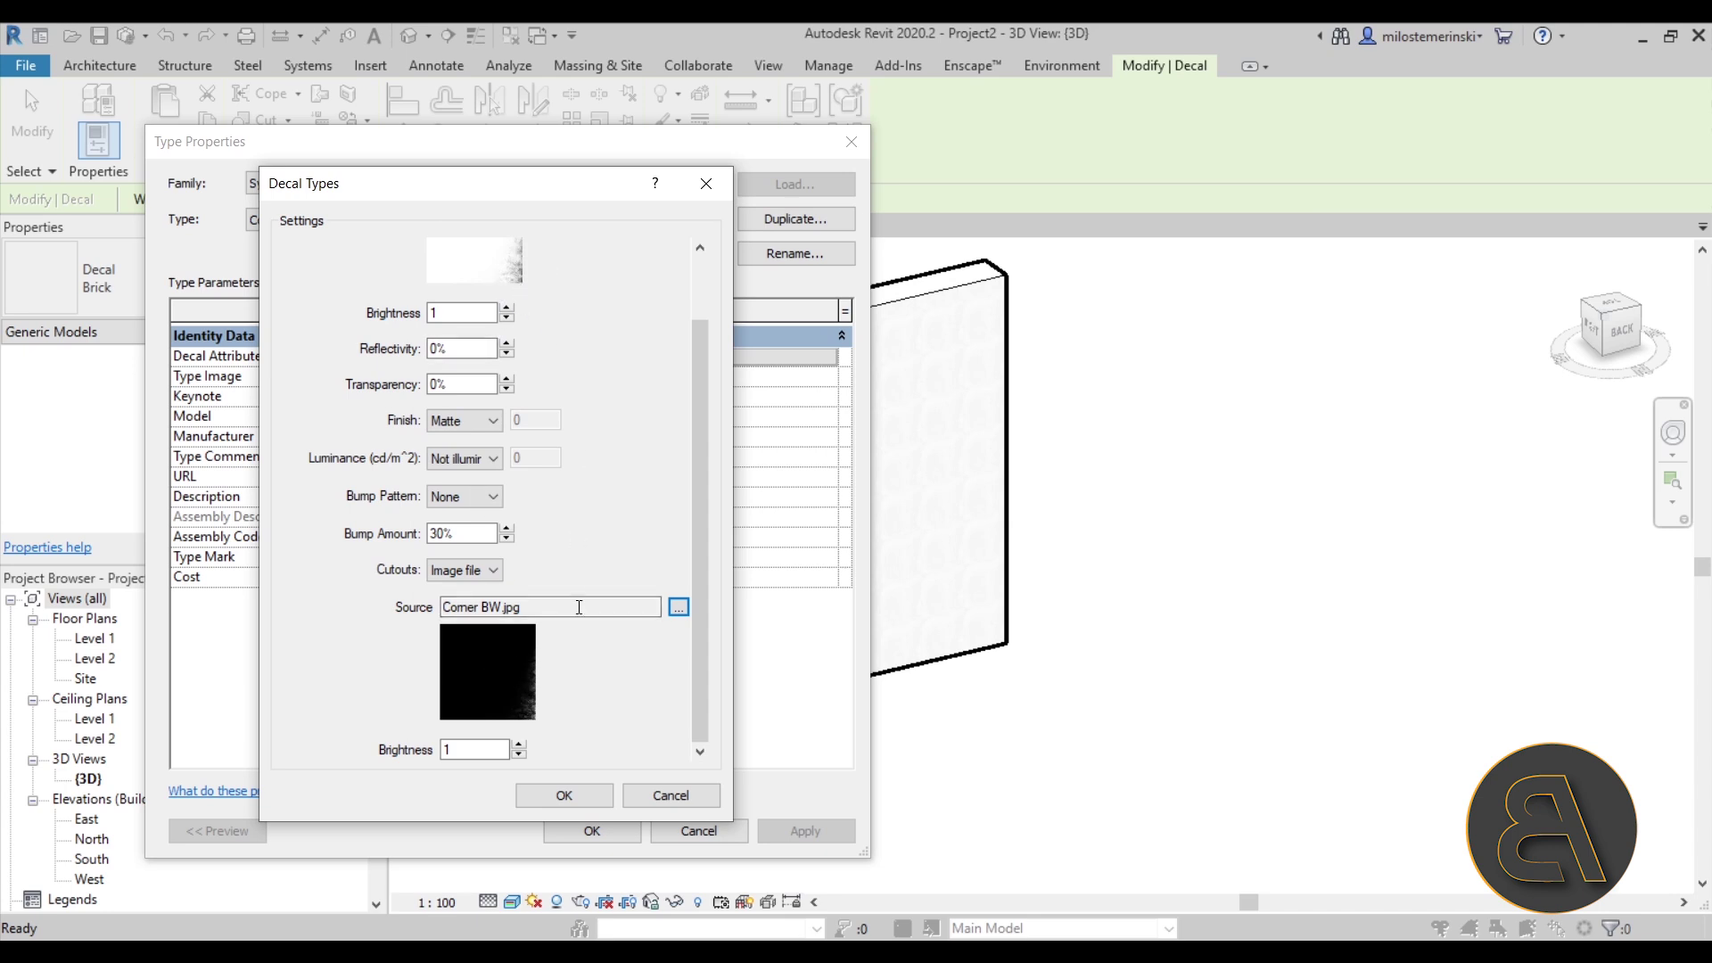
click(565, 795)
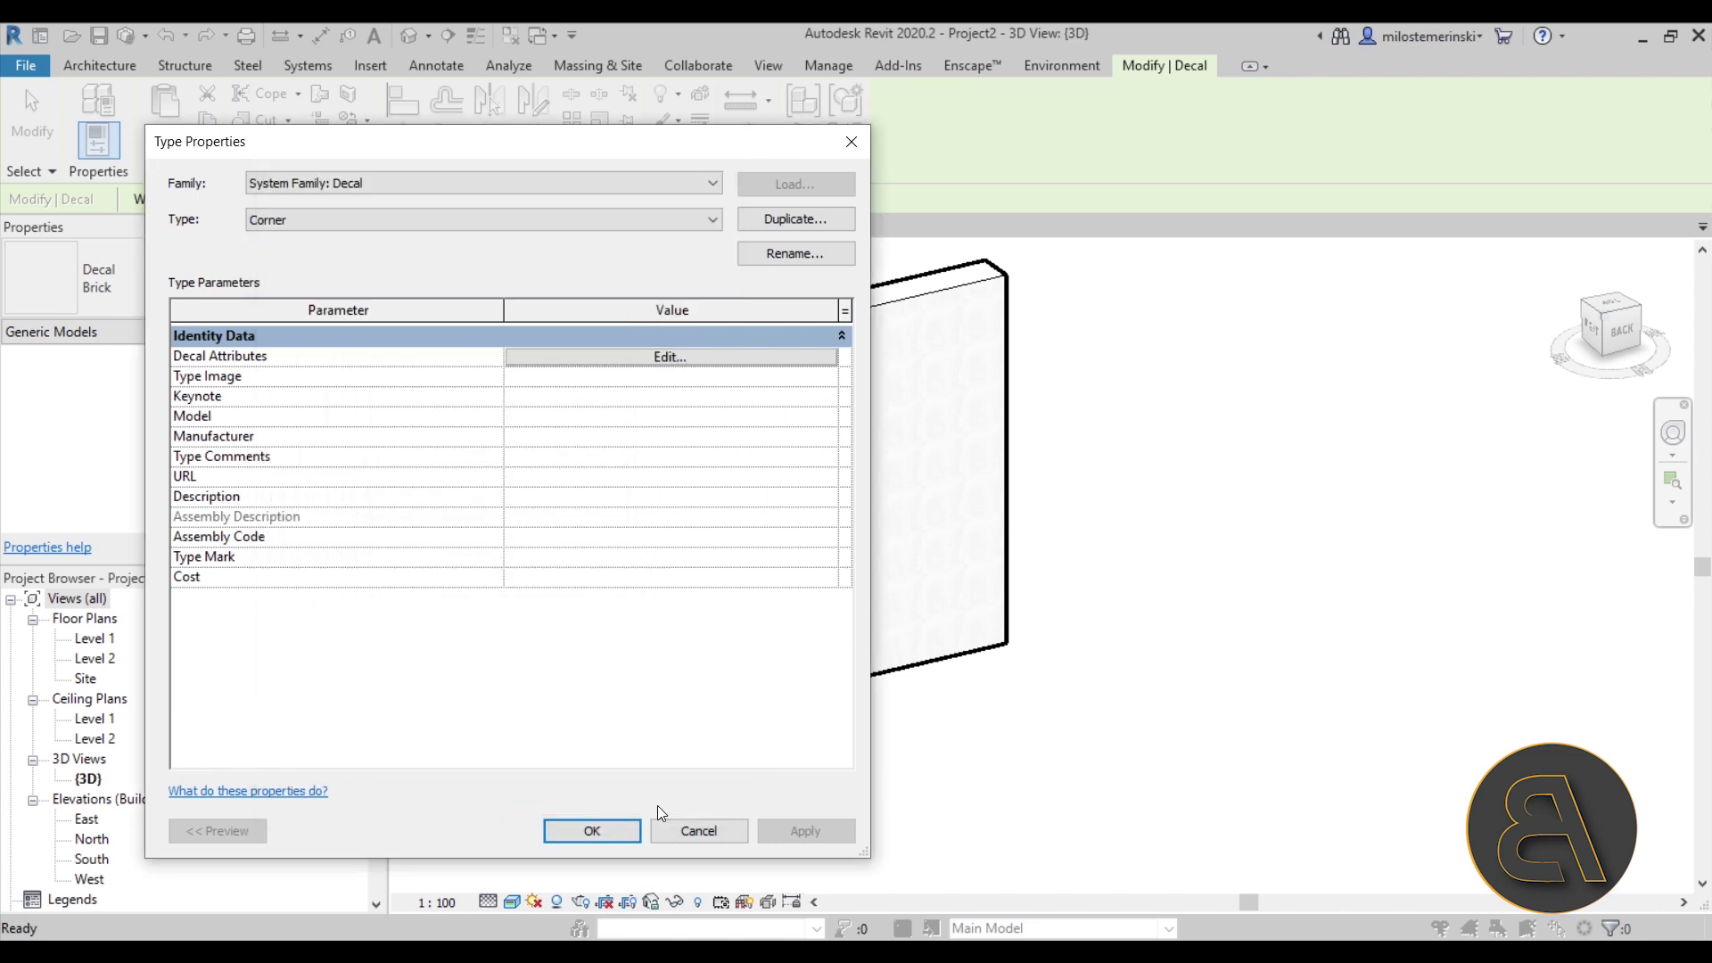
click(606, 831)
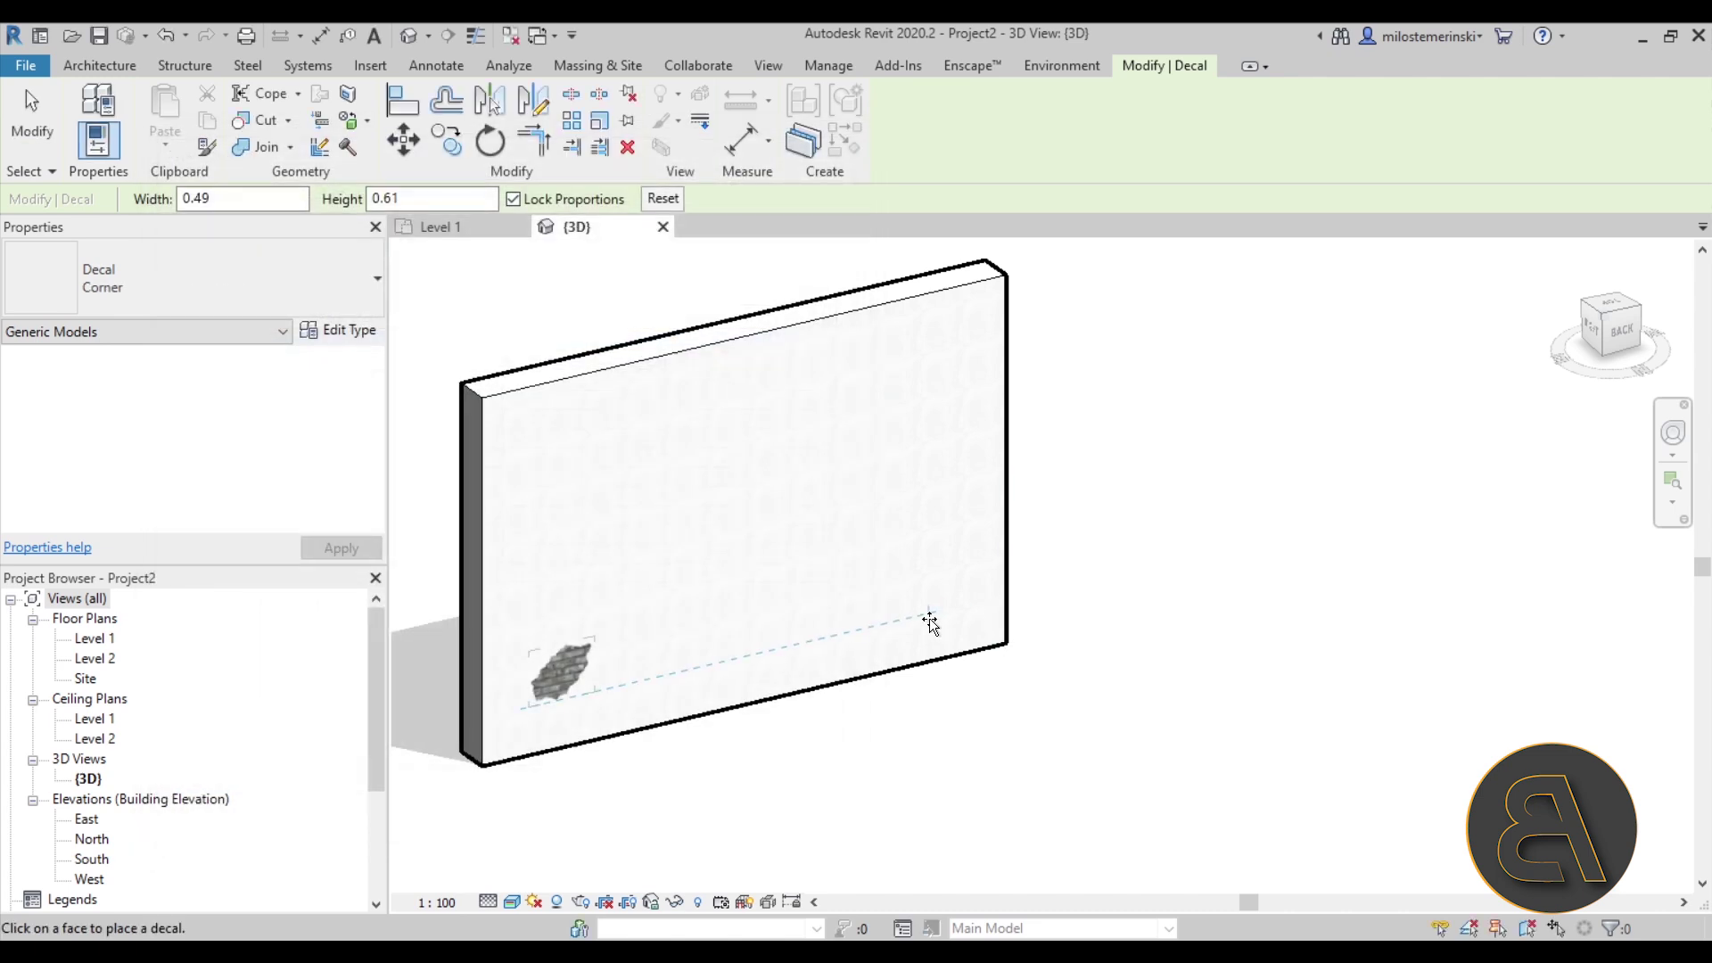
Step: Place the Corner decal near the wall's far lower corner and enlarge it from its corner grips
click(970, 658)
key(Escape)
click(947, 575)
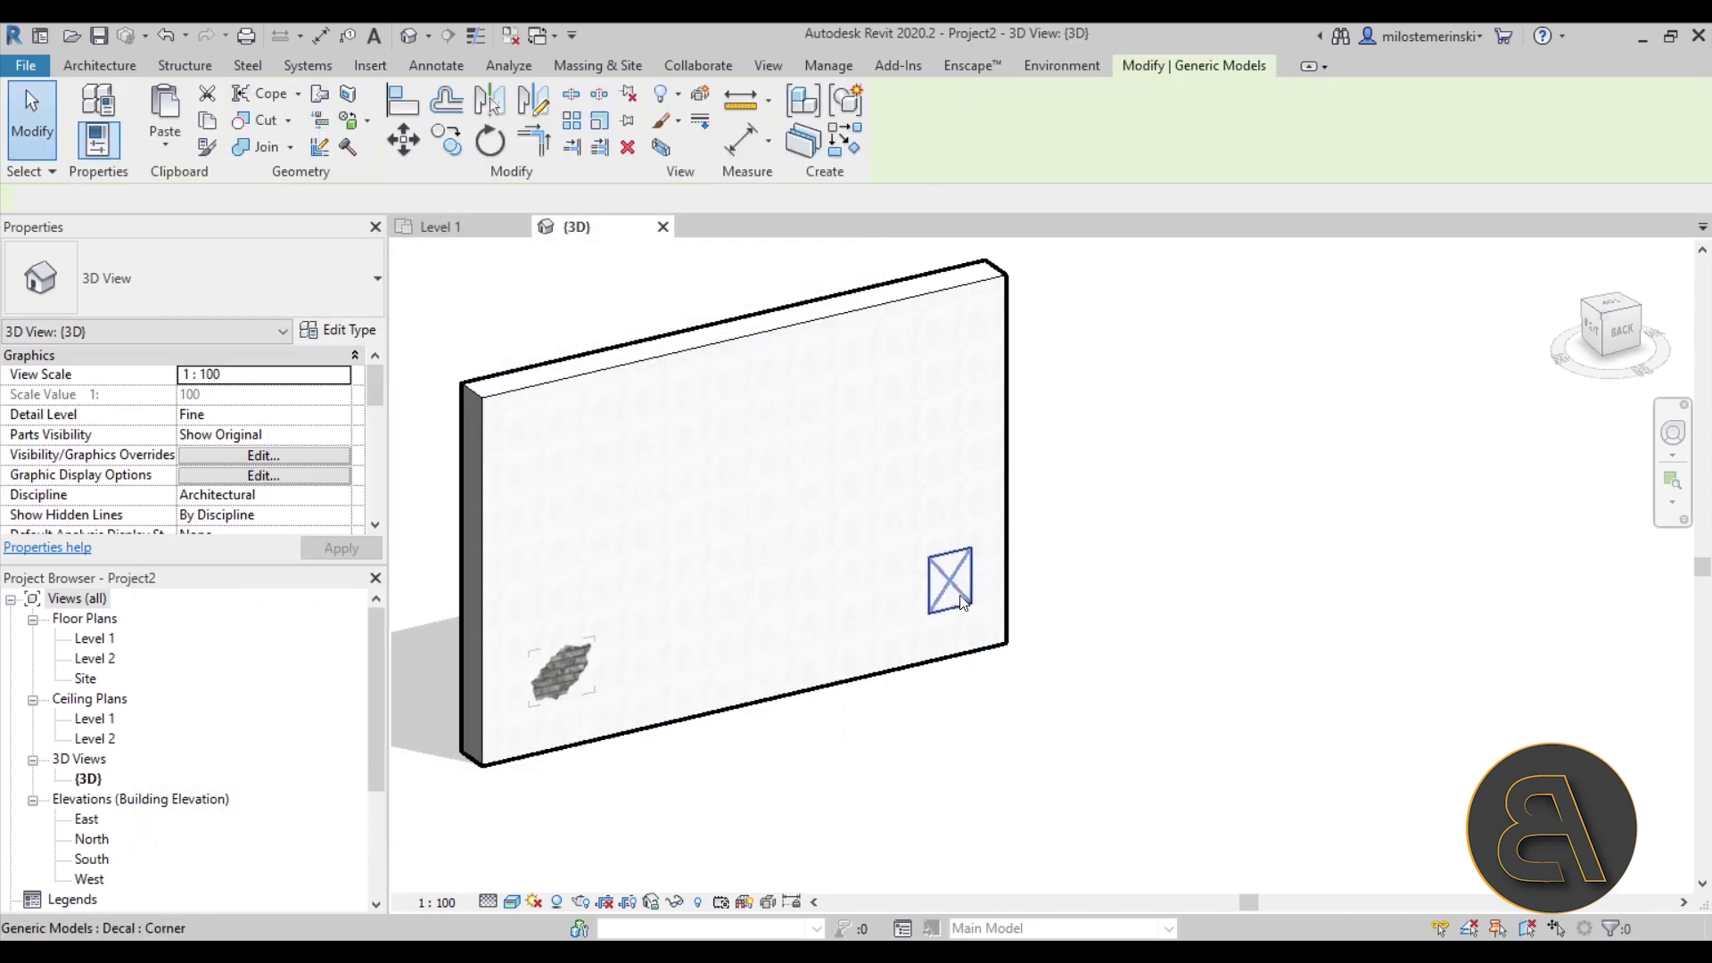
drag(976, 419, 948, 467)
drag(874, 640, 803, 802)
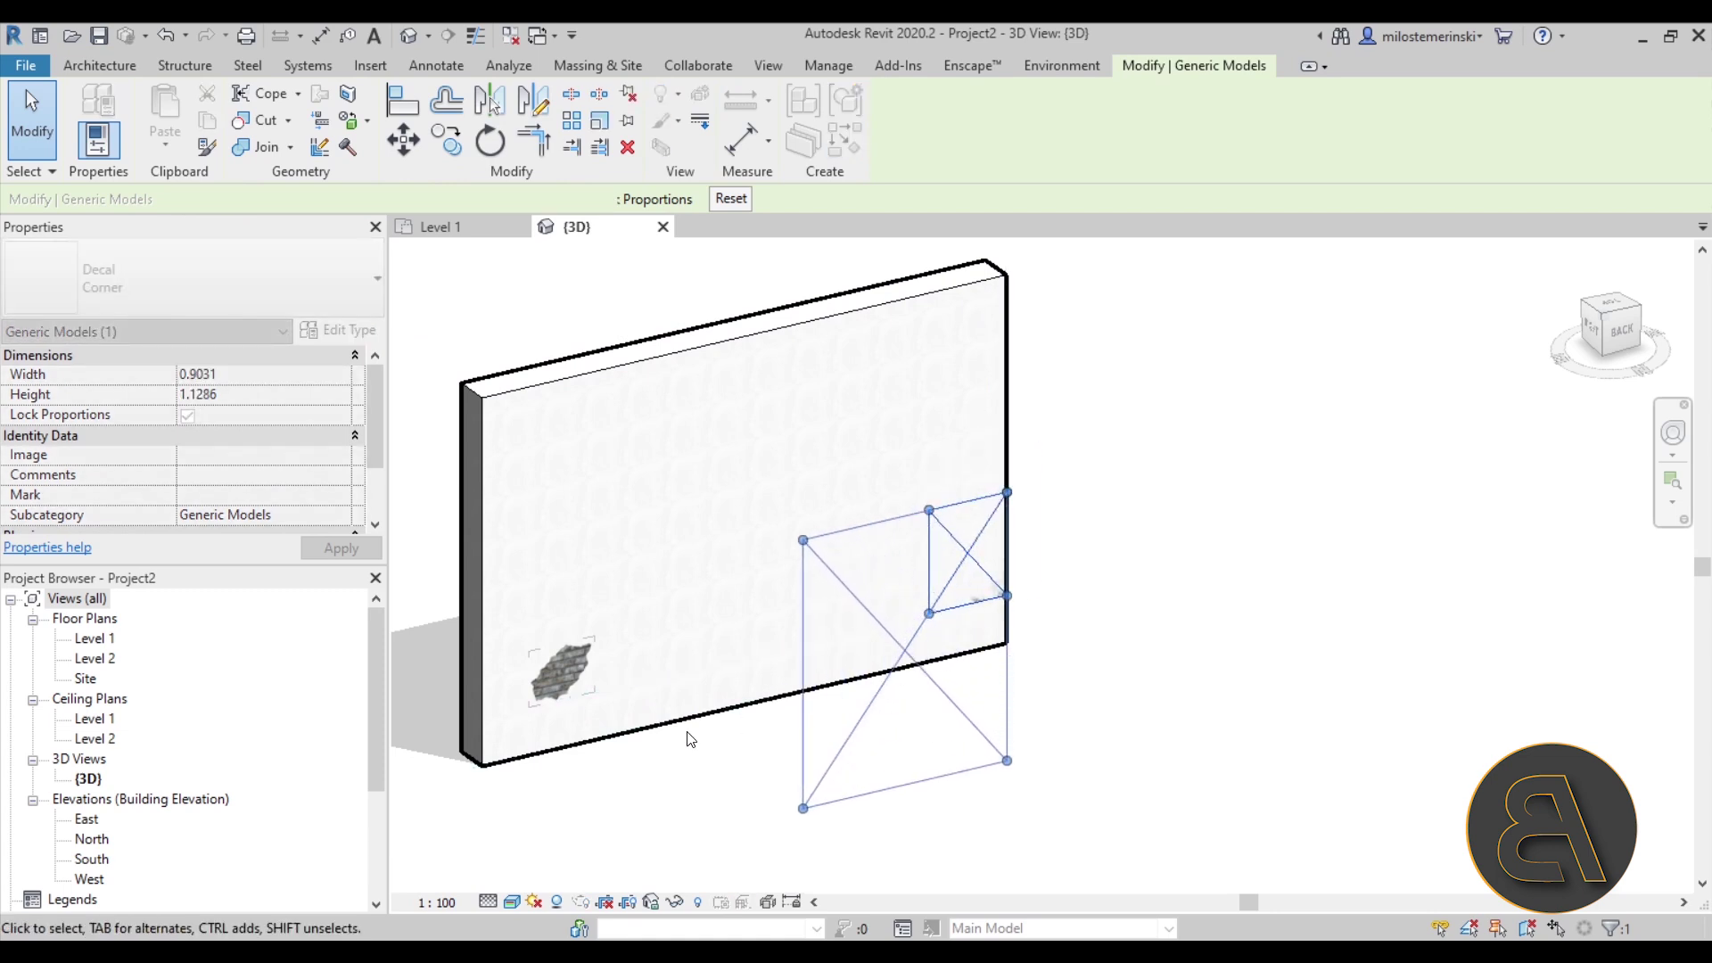
Step: Move the Corner decal up to align with the wall's bottom corner and inspect the distressed texture
ctrl+click(868, 615)
click(943, 719)
drag(950, 689, 946, 578)
click(1063, 684)
scroll(1065, 675, up, 5)
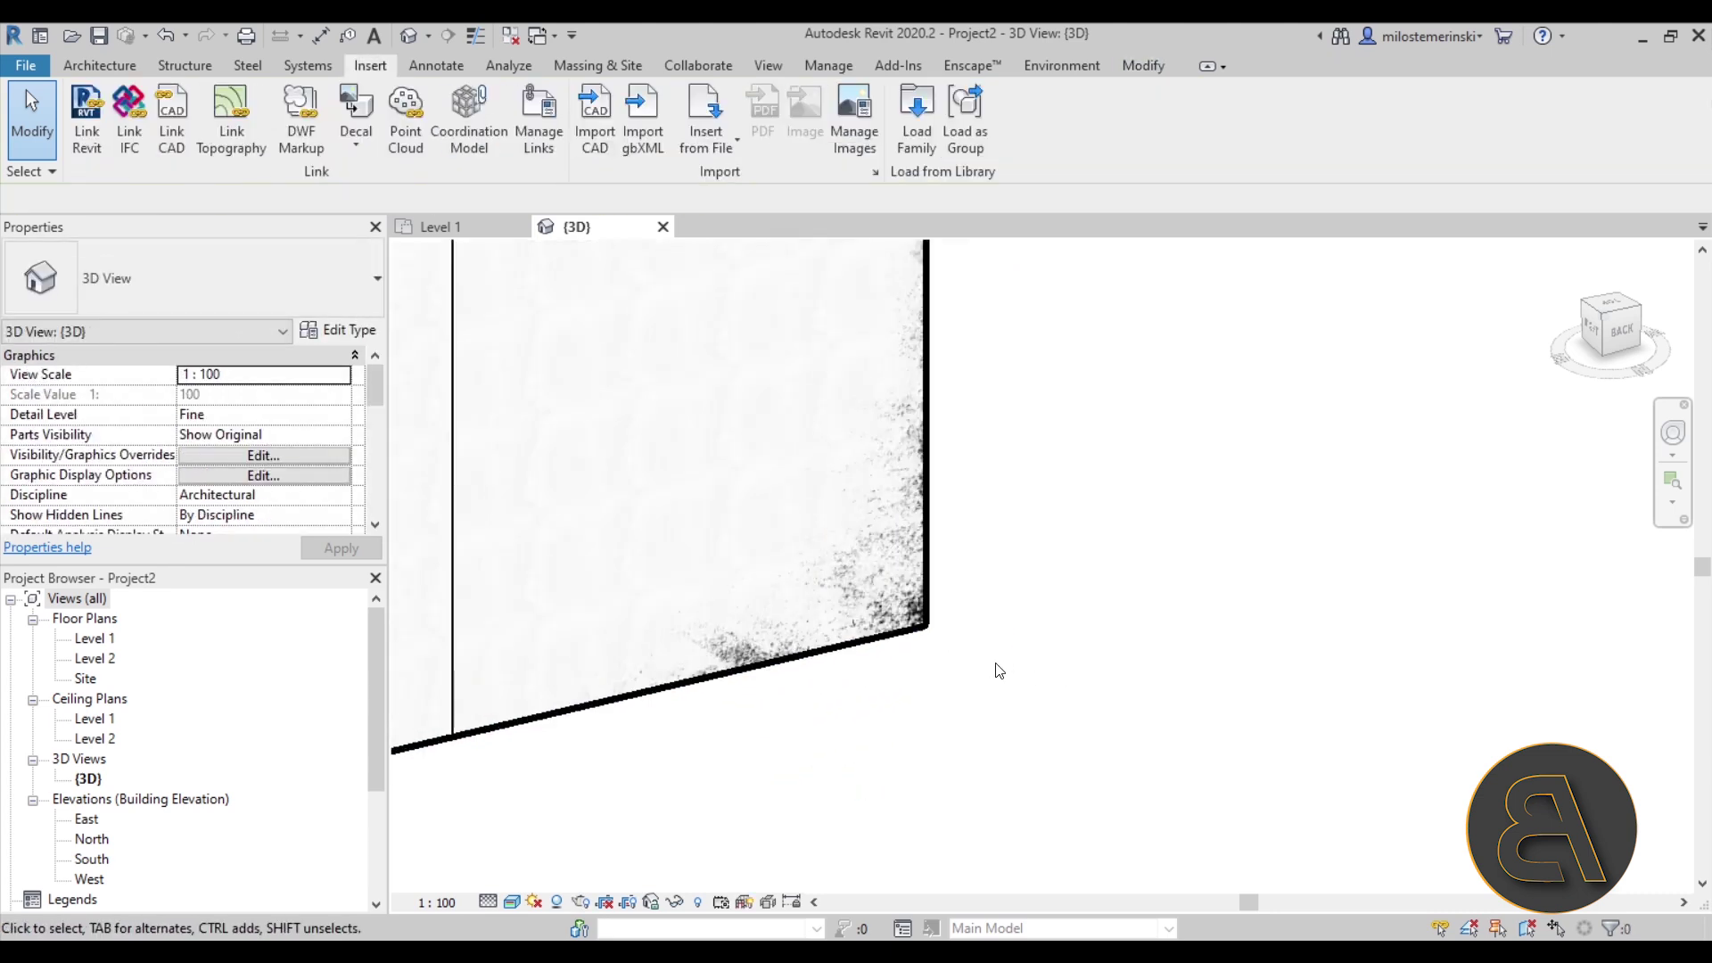
scroll(997, 615, up, 1)
scroll(997, 615, down, 5)
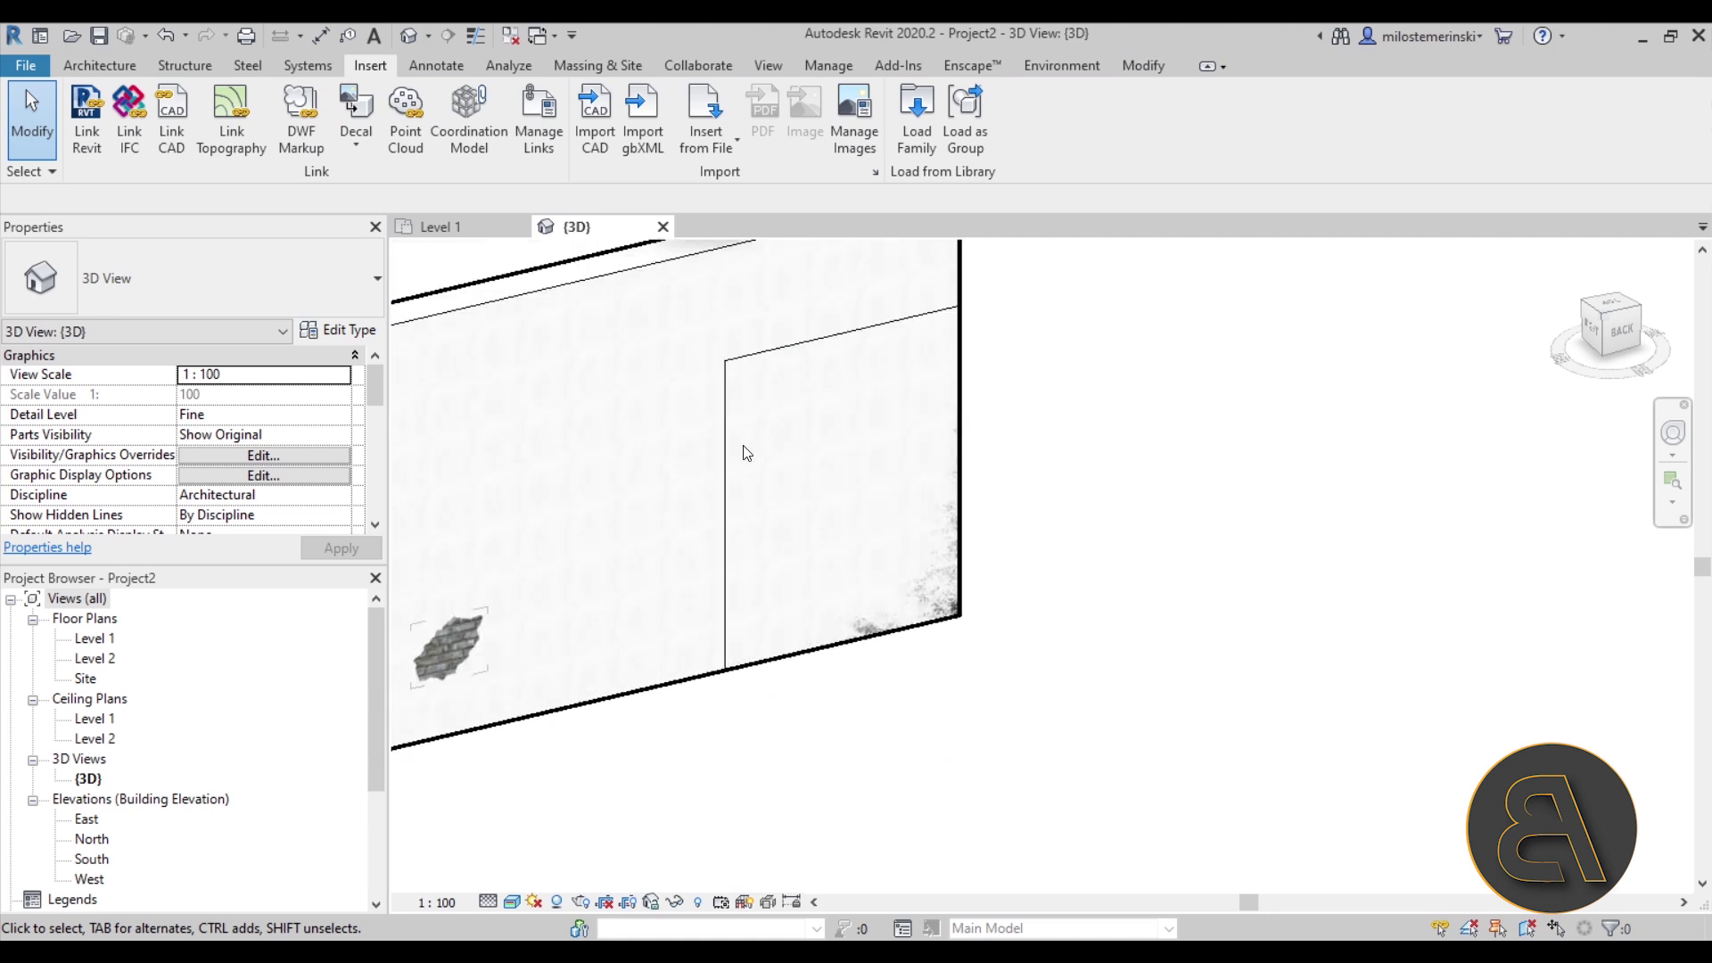
Step: Enlarge the Corner decal to the wall's full height, about 3.21 by 4.01, with proportions locked
click(790, 452)
drag(725, 365, 636, 310)
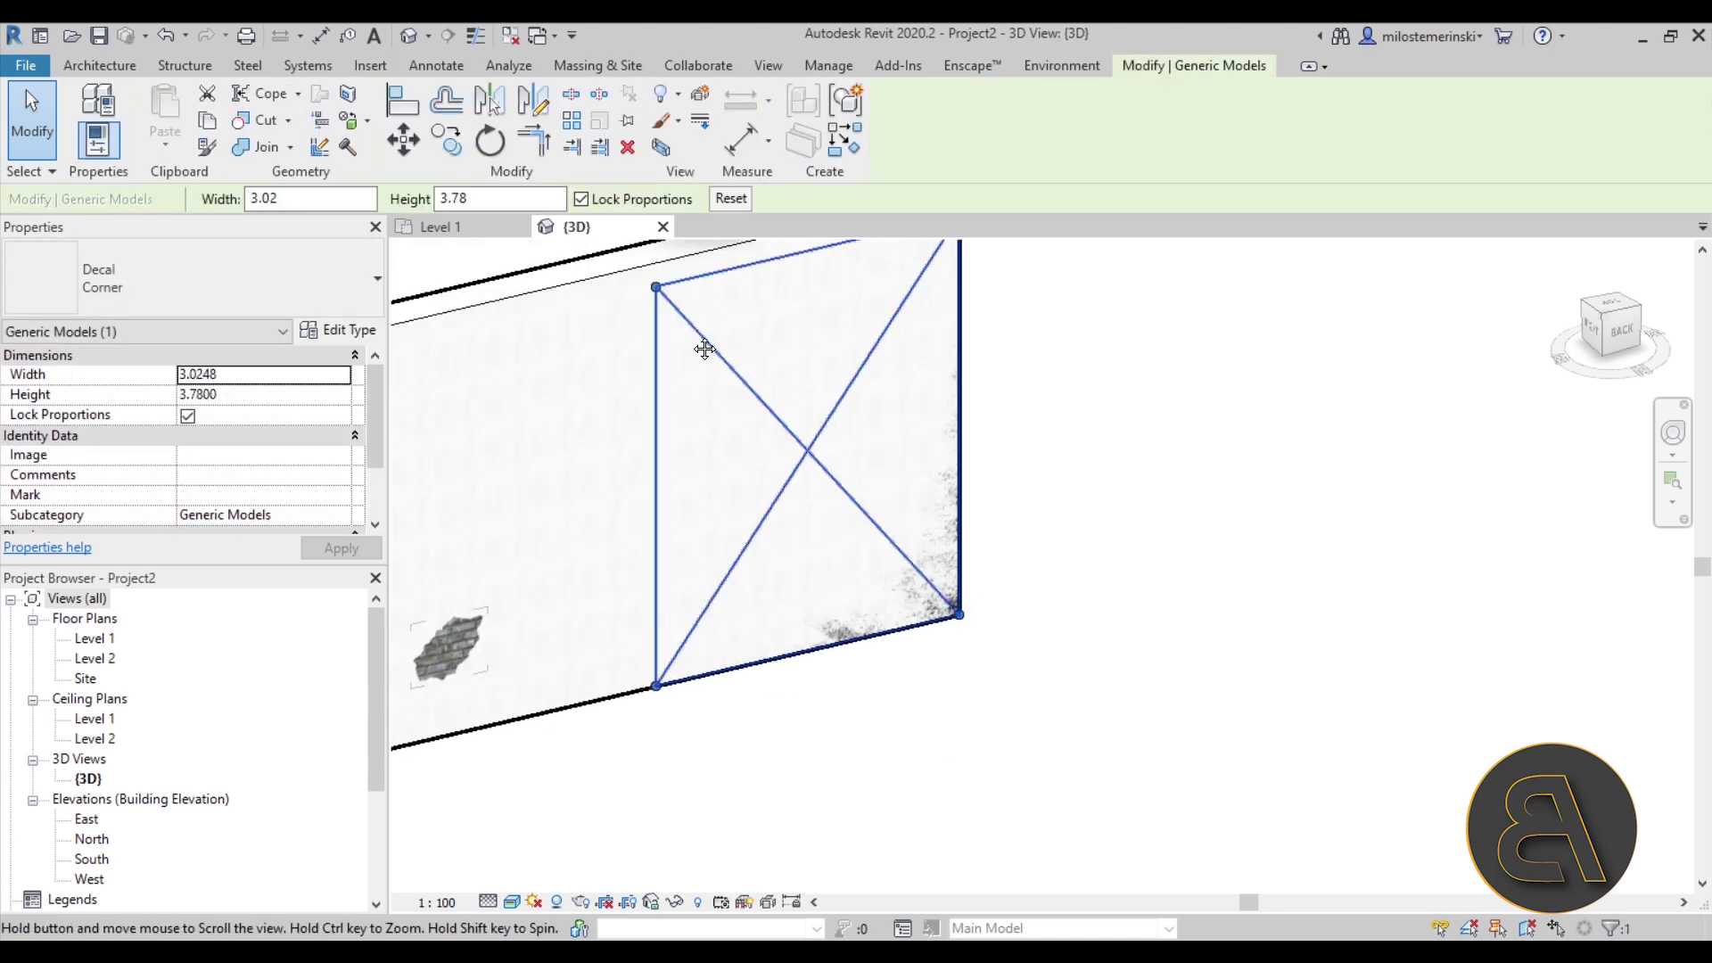
middle_drag(699, 351, 612, 383)
drag(598, 392, 581, 370)
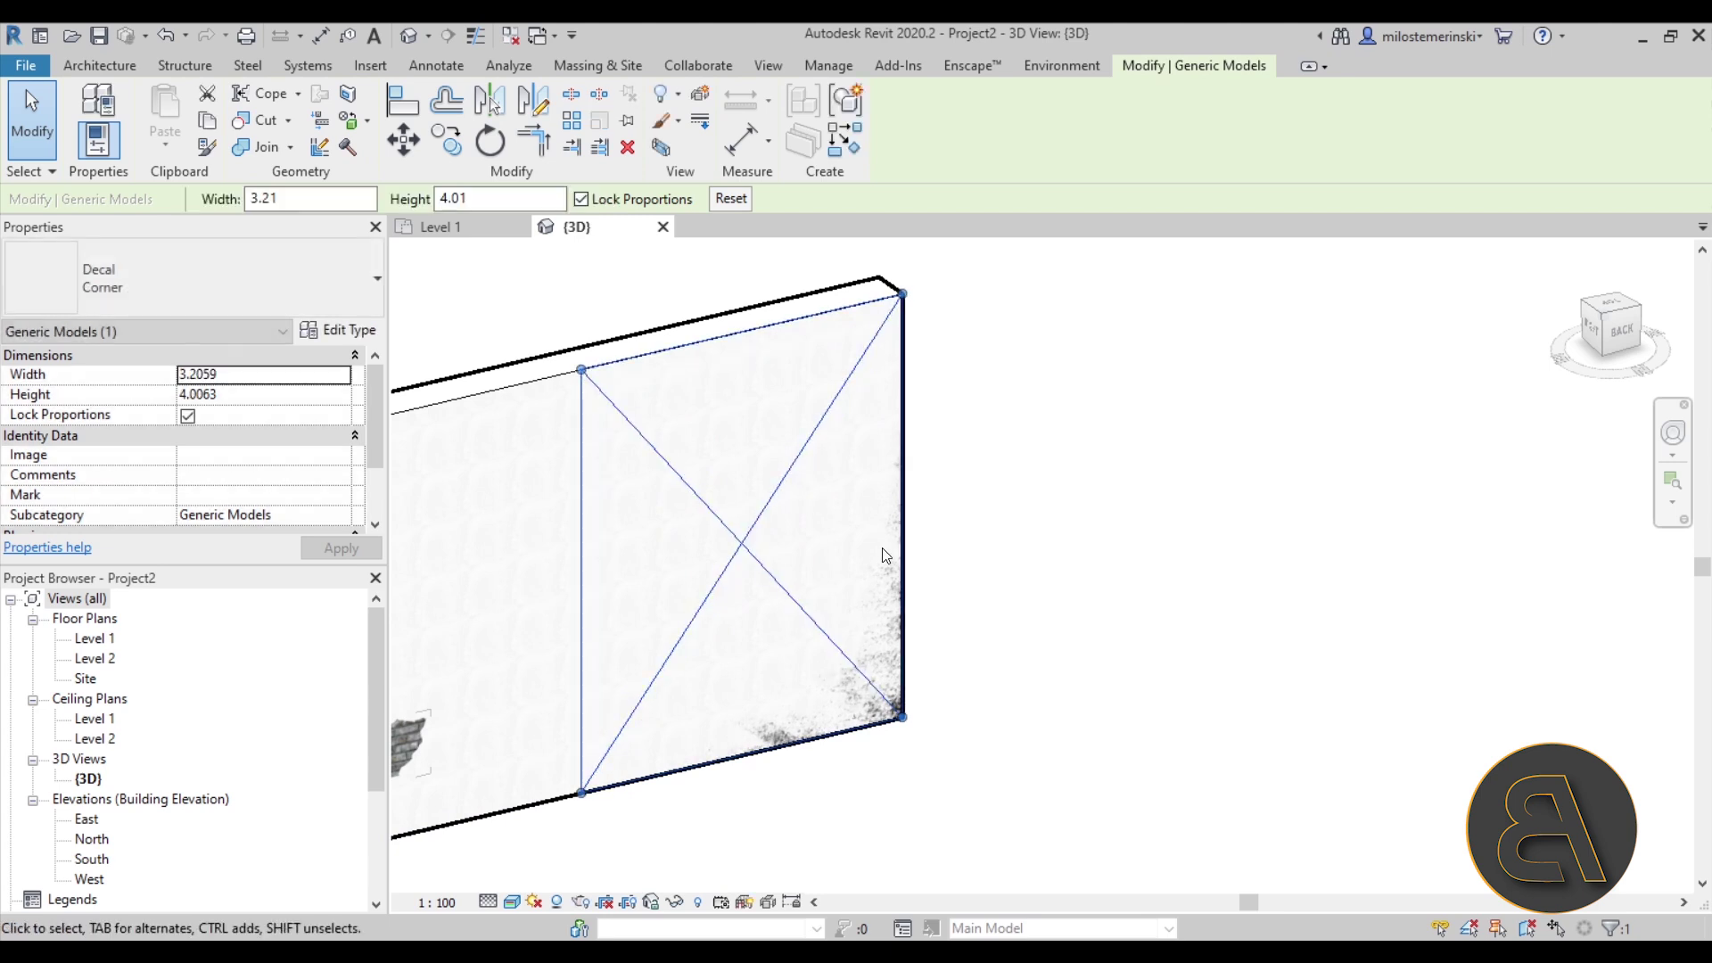
click(1085, 657)
scroll(944, 600, down, 1)
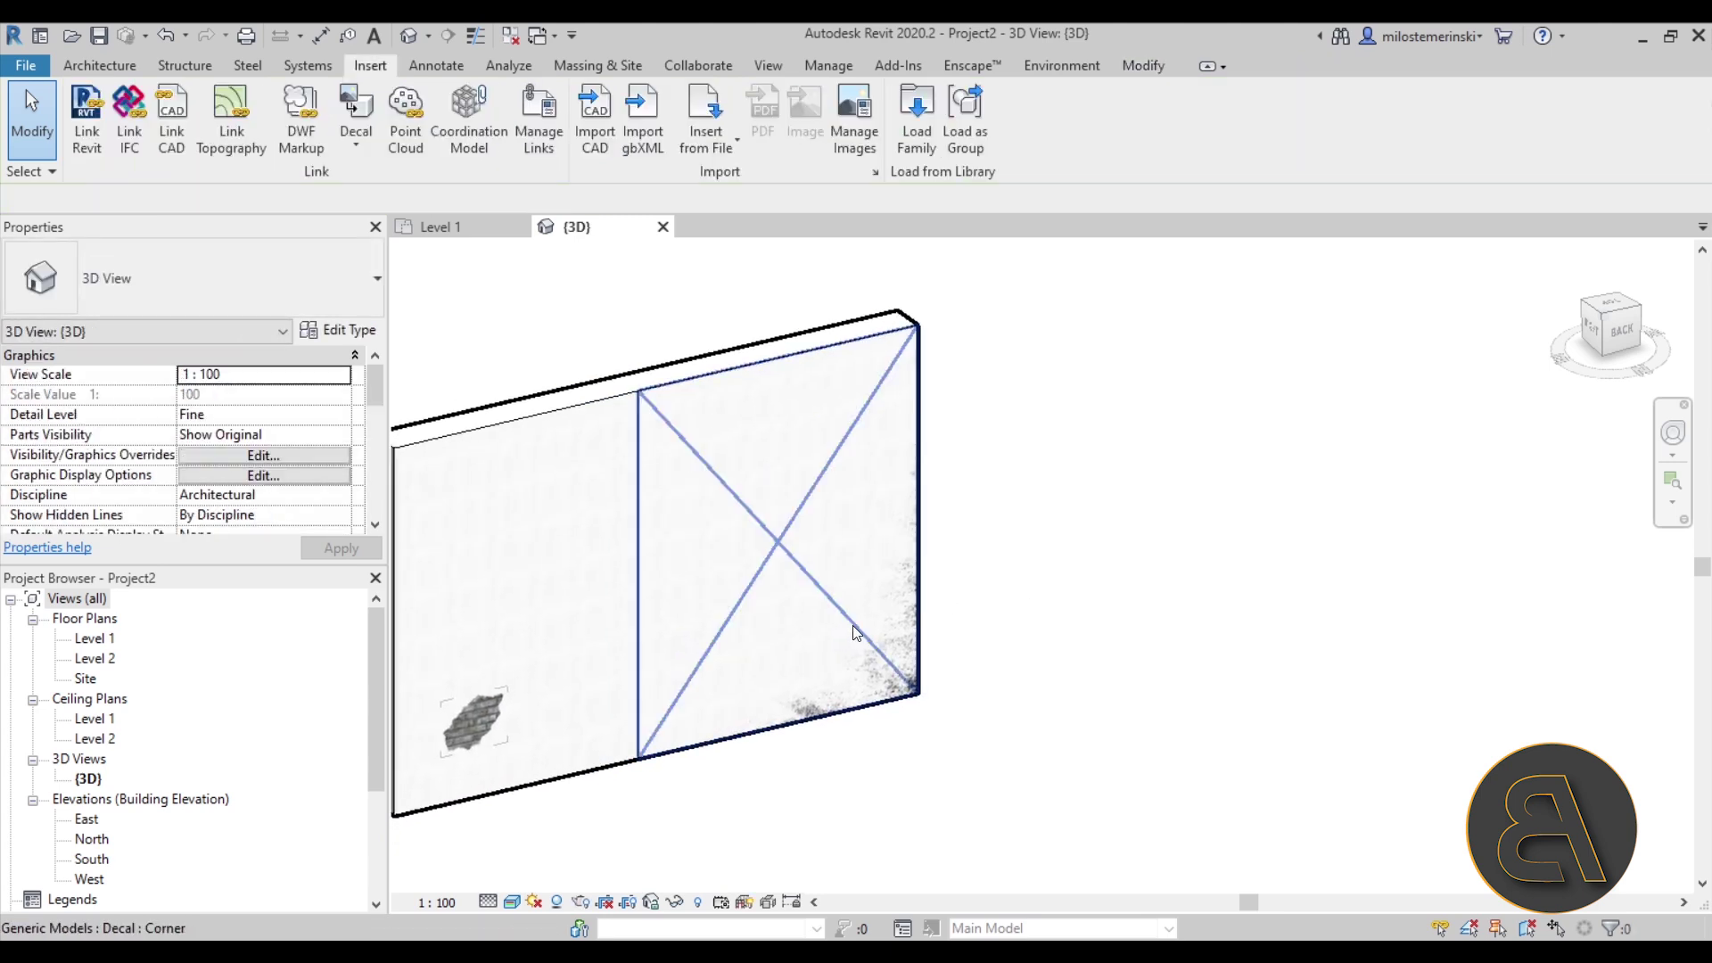
Step: Shrink the Corner decal to about 2.97 by 3.71 with proportions locked and assign it to the Decal subcategory
click(642, 419)
drag(638, 391, 650, 415)
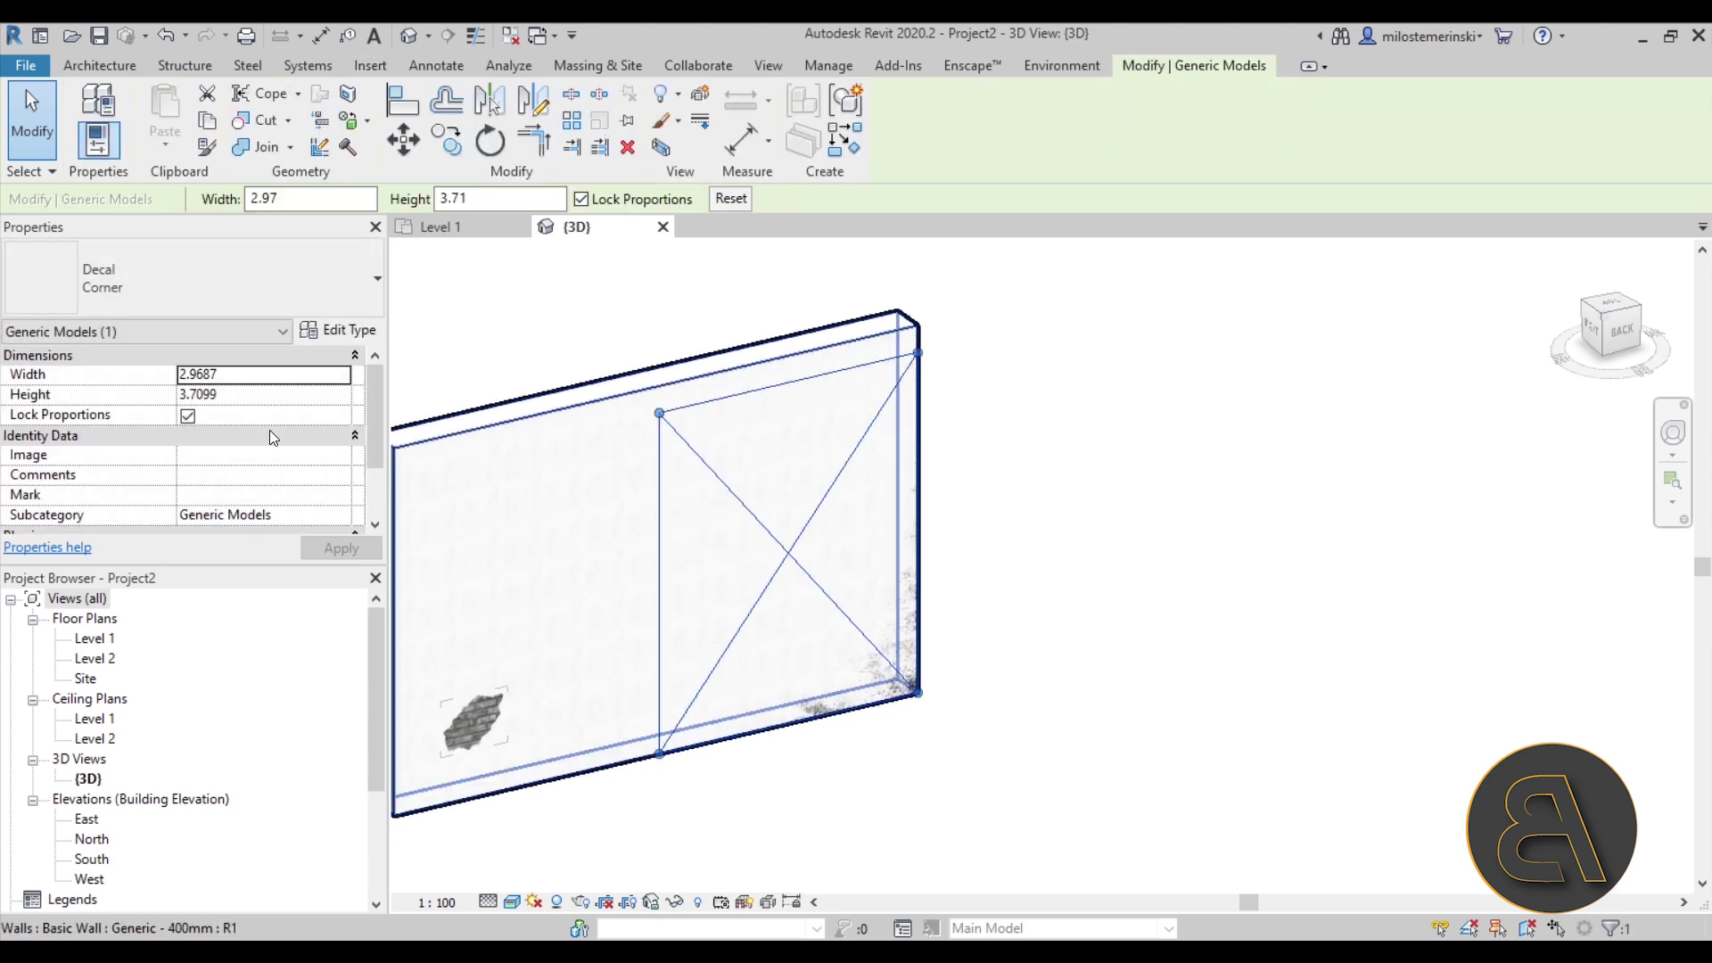
scroll(313, 480, down, 1)
click(335, 474)
scroll(214, 537, down, 1)
scroll(214, 537, up, 1)
click(214, 532)
key(Escape)
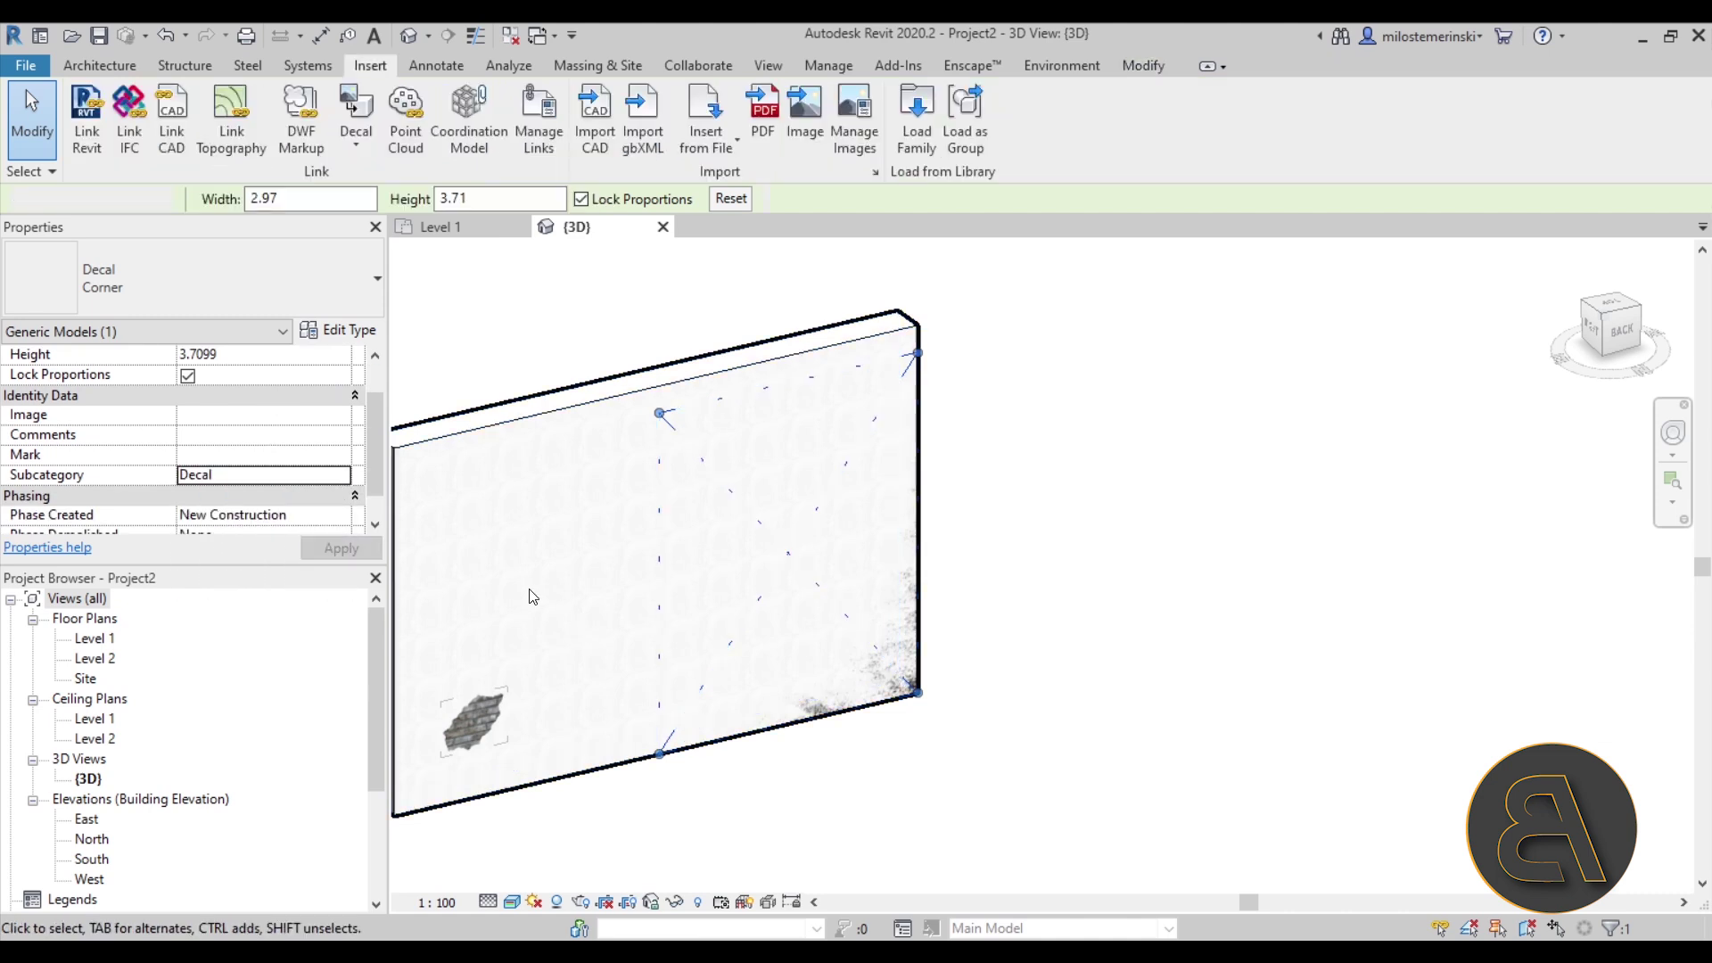
Step: Enlarge the exposed-brick decal near the wall's lower corner from its upper corner grip, then deselect it
scroll(812, 475, up, 1)
shift+middle_drag(812, 475, 1354, 549)
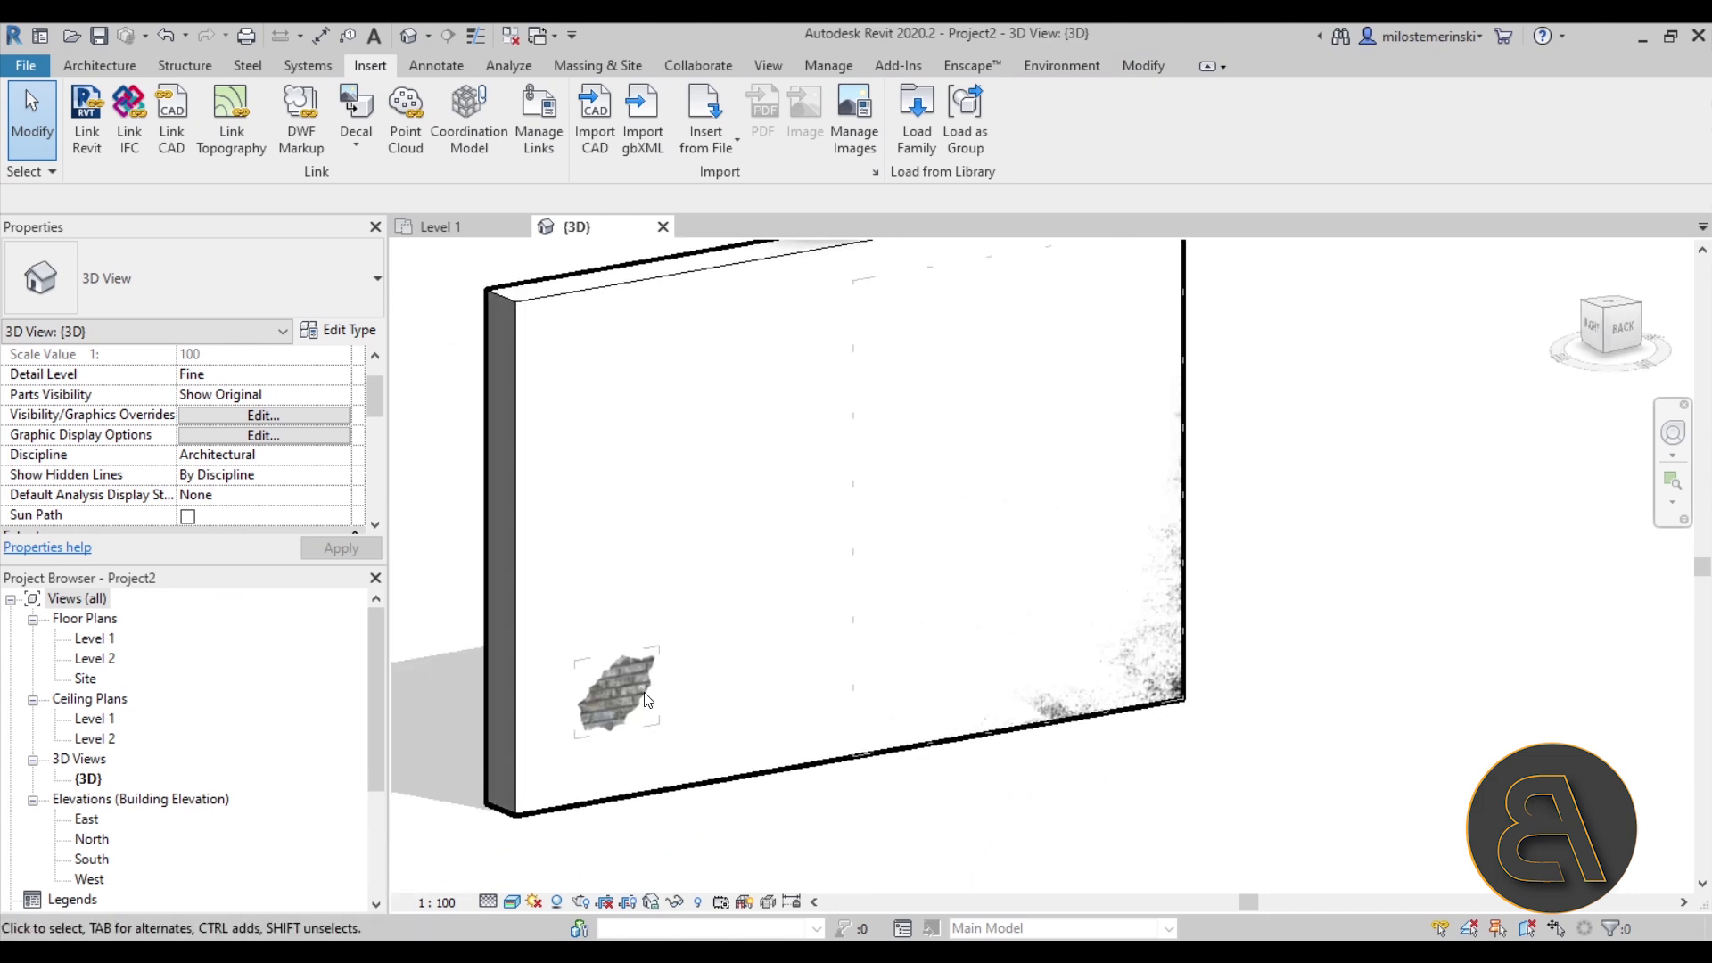
click(649, 682)
drag(657, 652, 705, 593)
middle_drag(705, 593, 871, 650)
click(1456, 652)
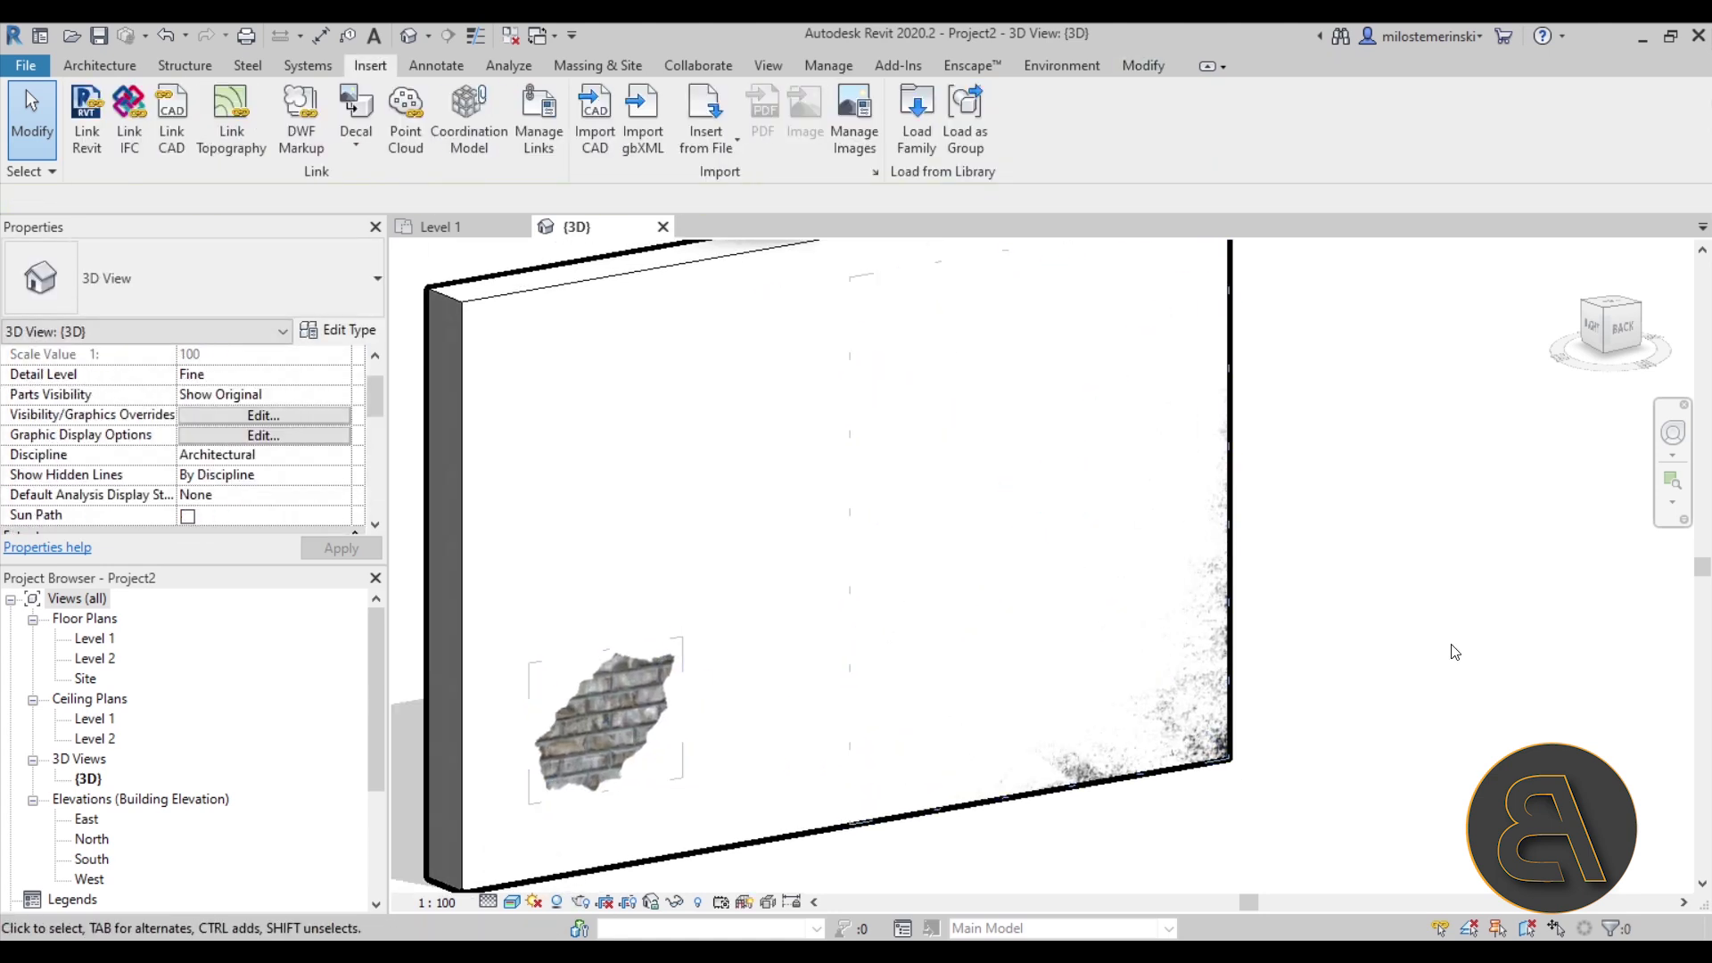
Step: Render the 3D view in Ray Trace to examine the brick and dirty-corner decals without their frame lines
click(513, 902)
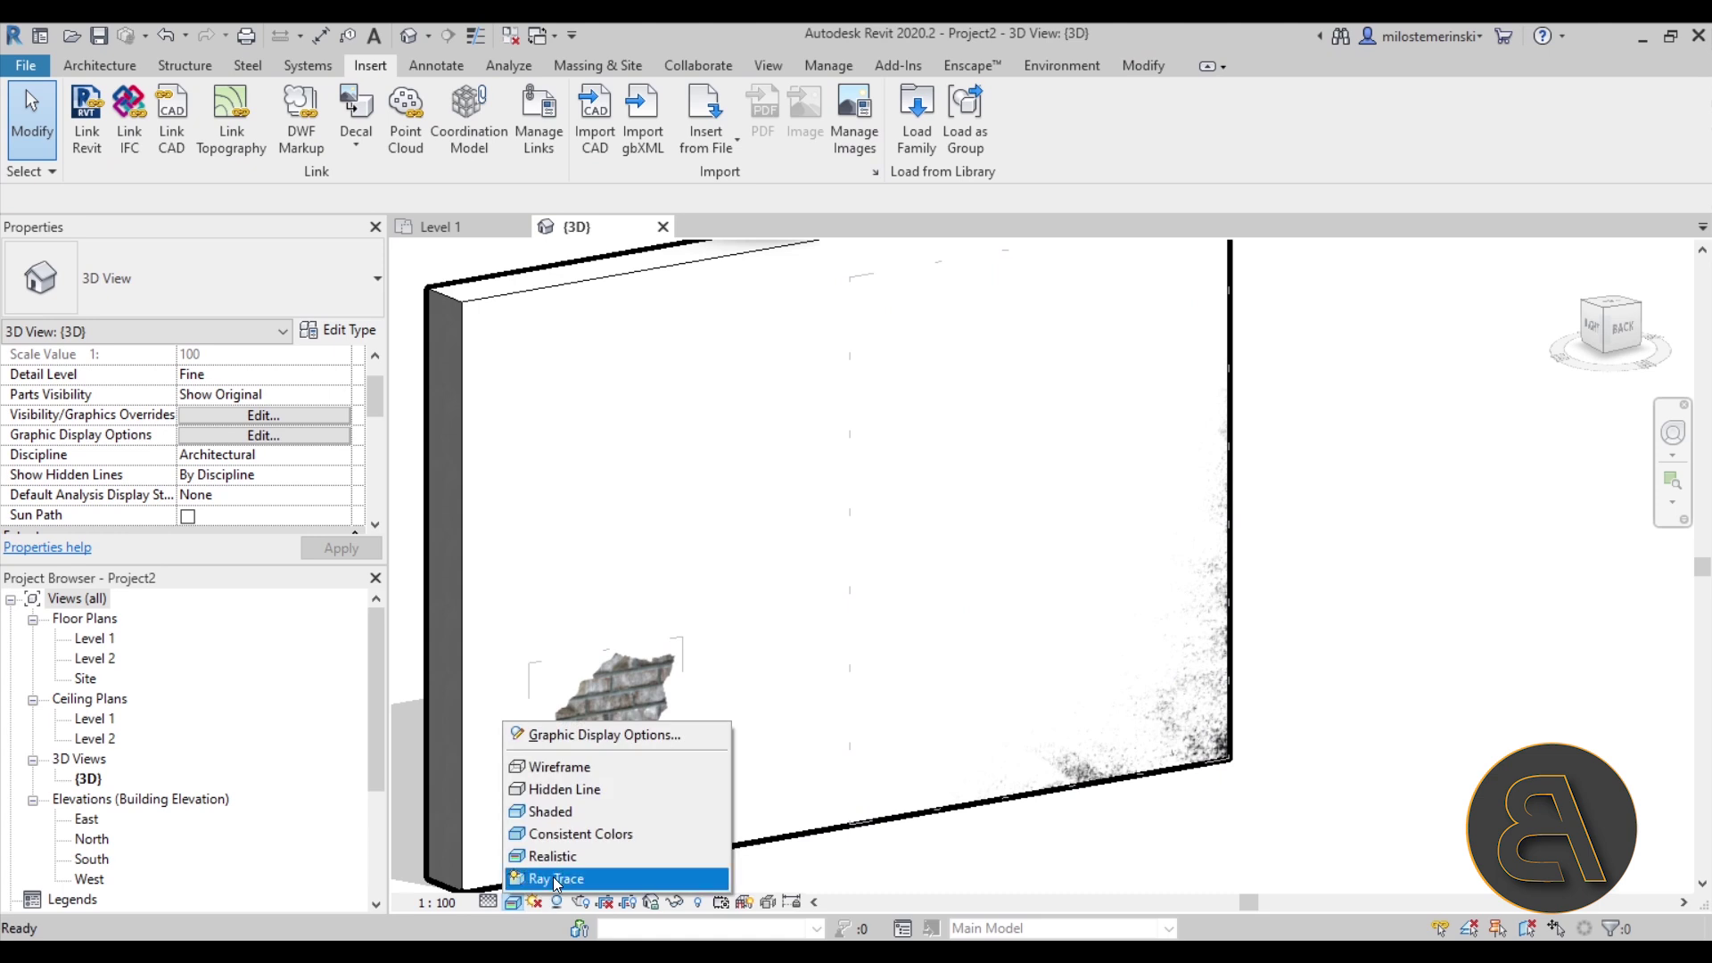
click(553, 876)
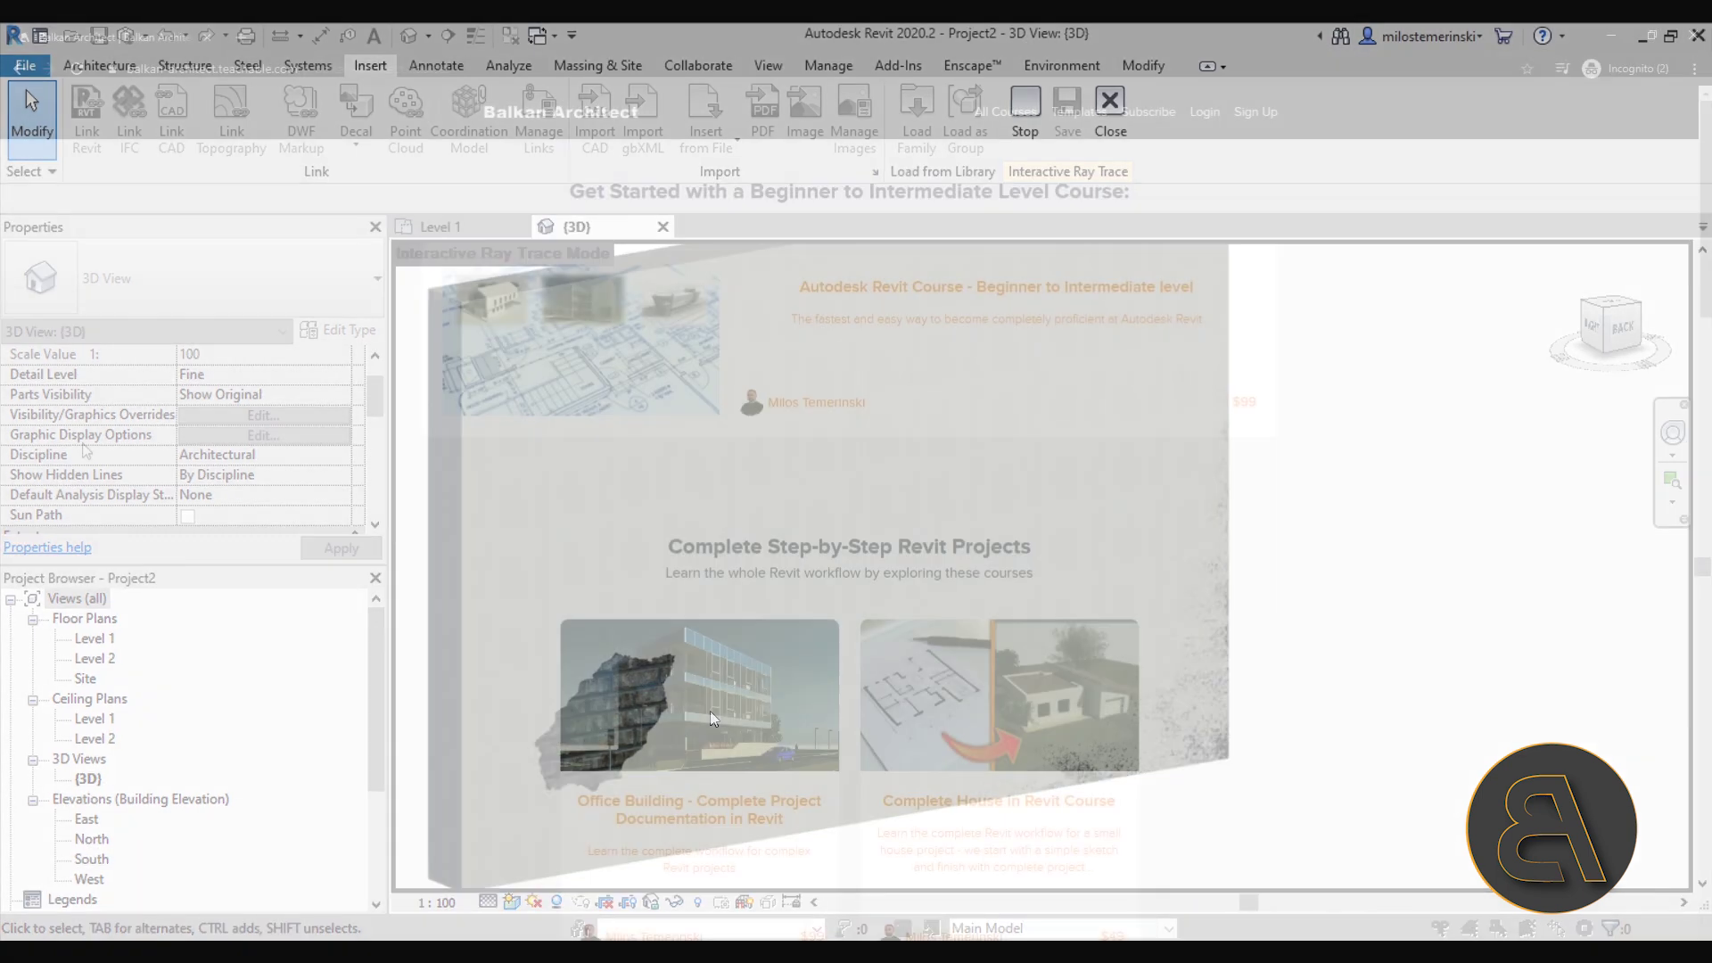
Step: Switch to the browser and look through the Revit course listings on the Balkan Architect page
scroll(82, 451, down, 5)
scroll(82, 451, down, 10)
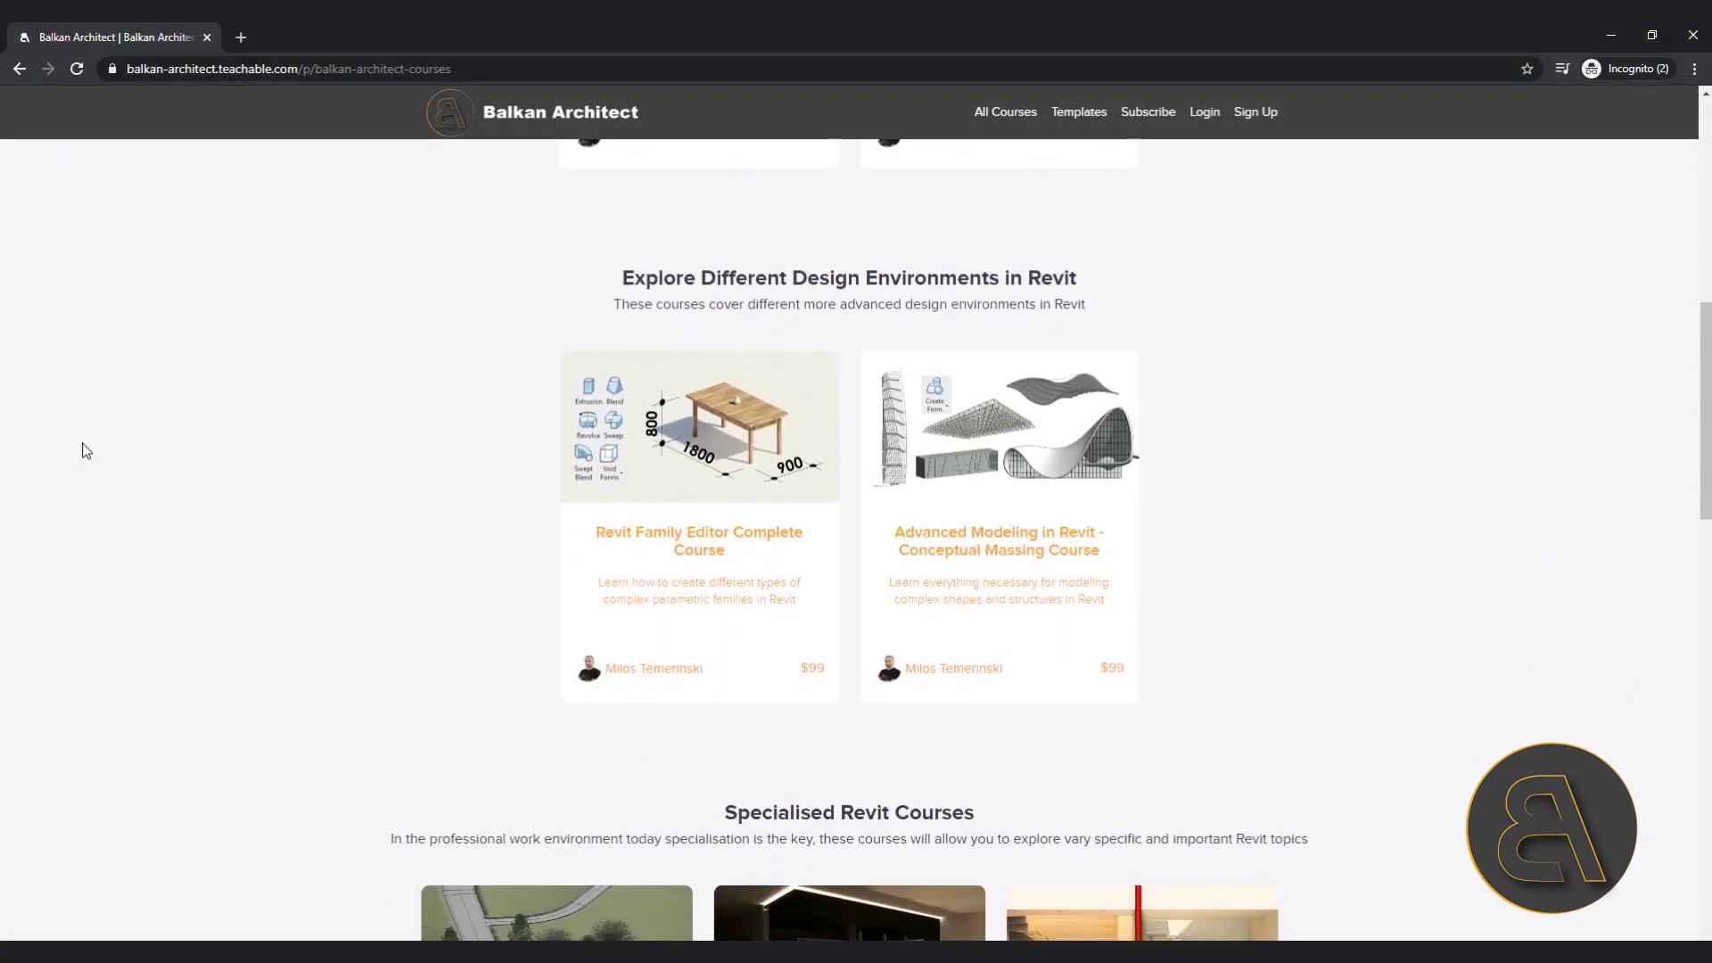
scroll(87, 450, down, 7)
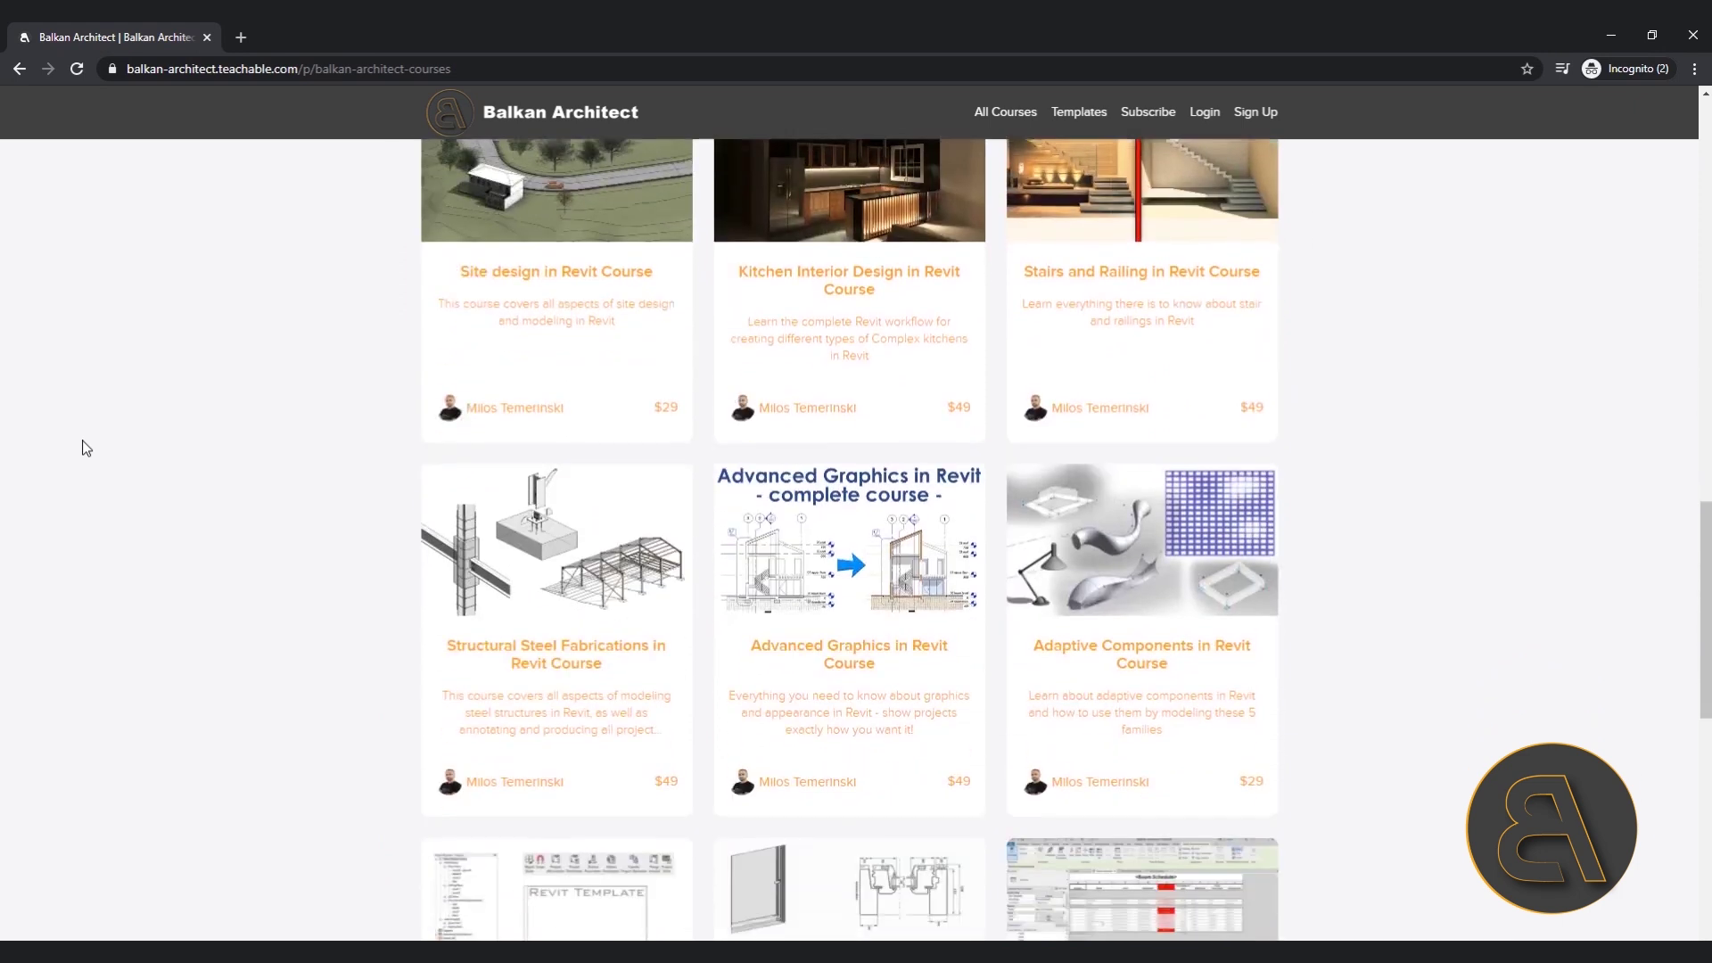
scroll(87, 450, down, 3)
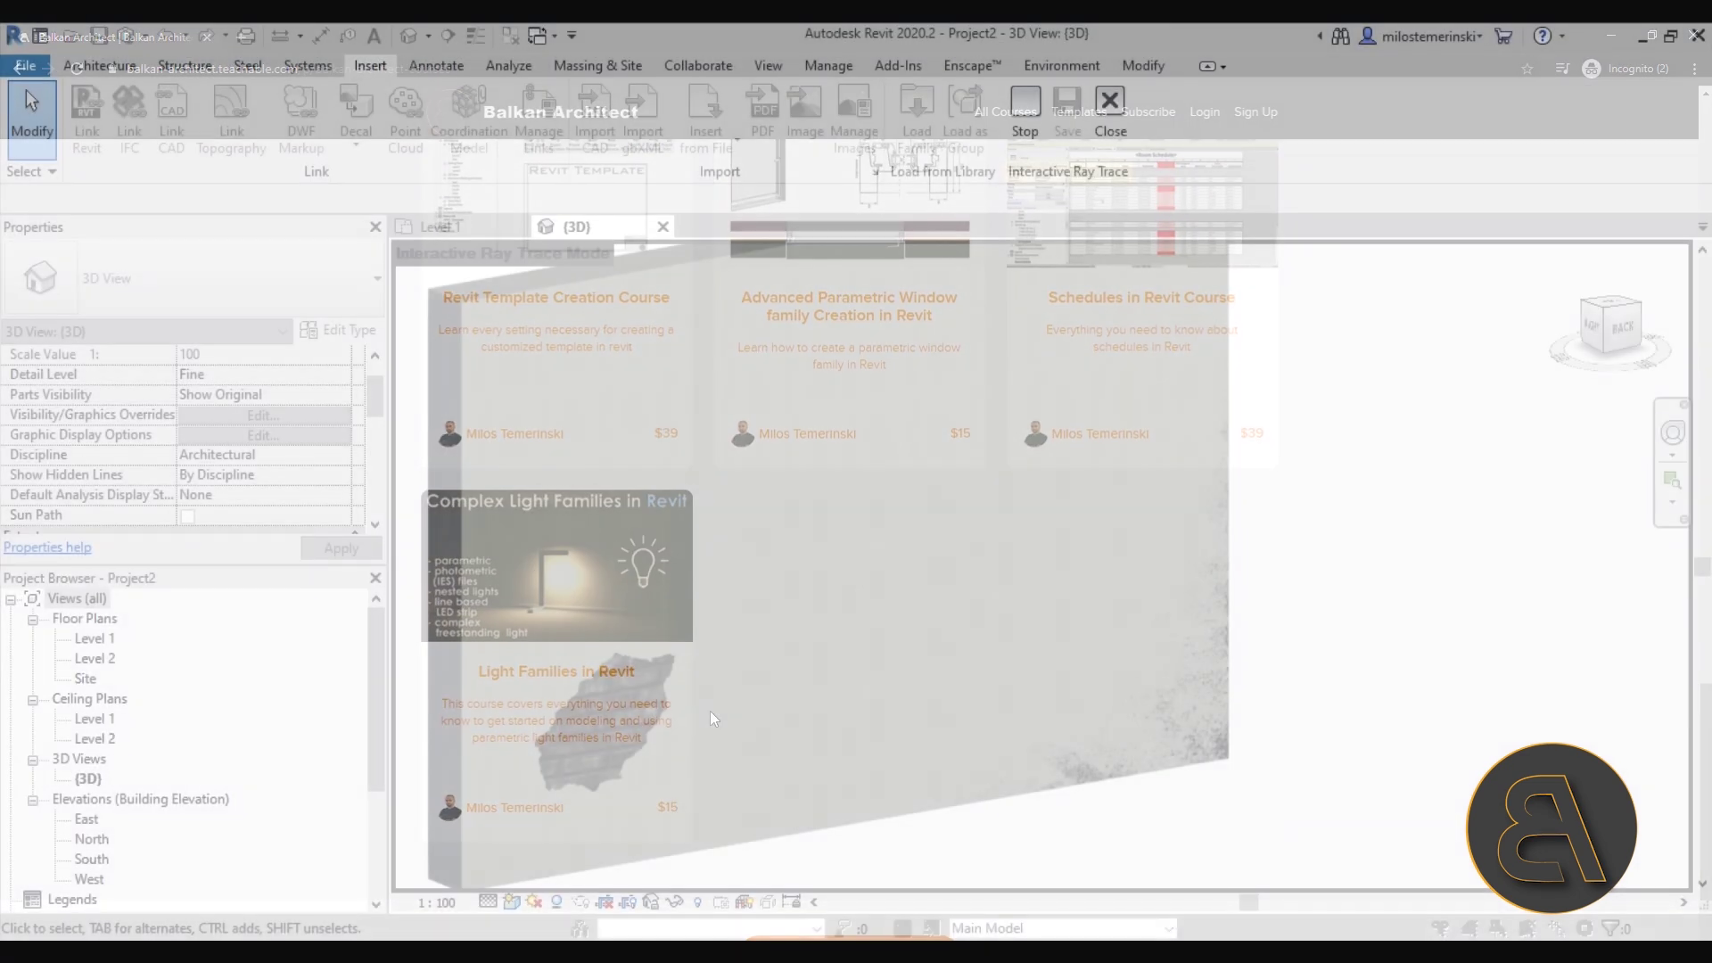
Step: Exit Interactive Ray Trace mode in Revit
click(1110, 105)
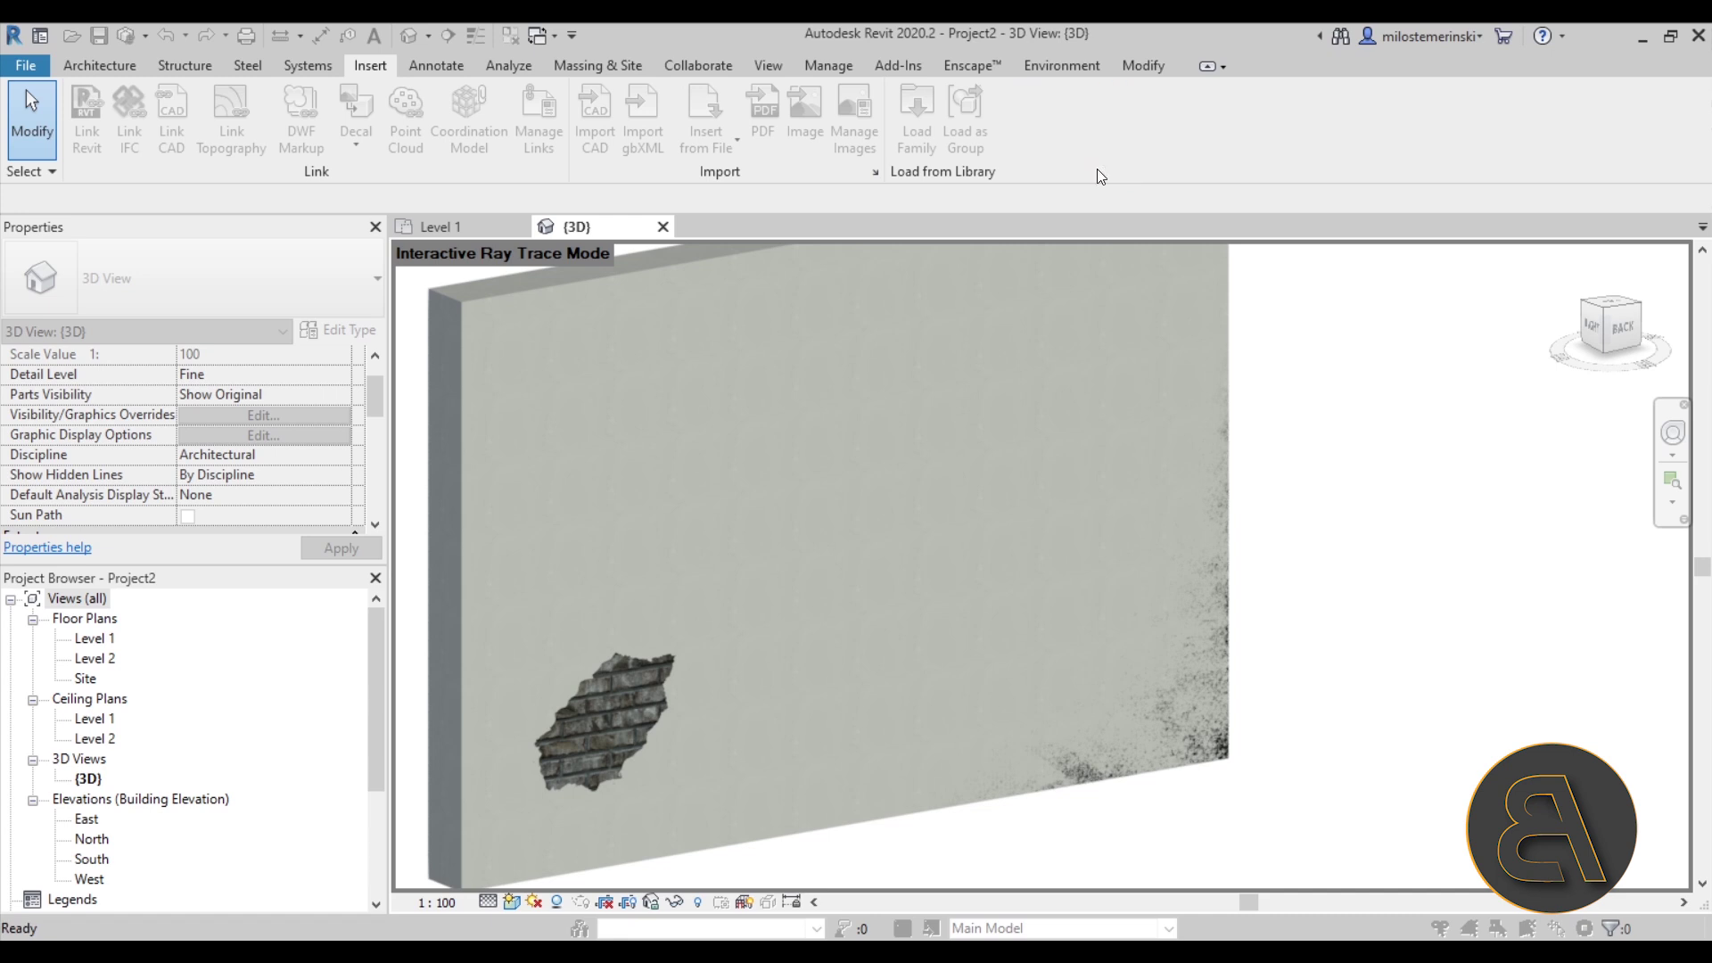